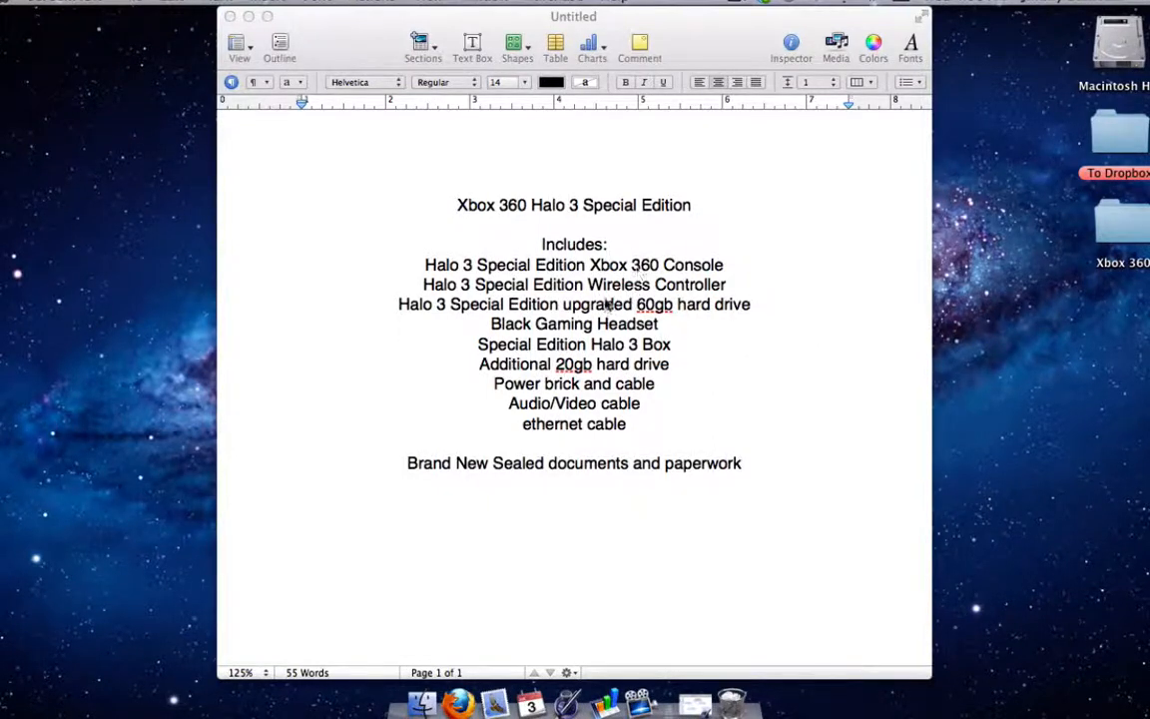
- Switch from the item notes to the web browser and bring up eBay's page for starting a new listing
left_click(672, 19)
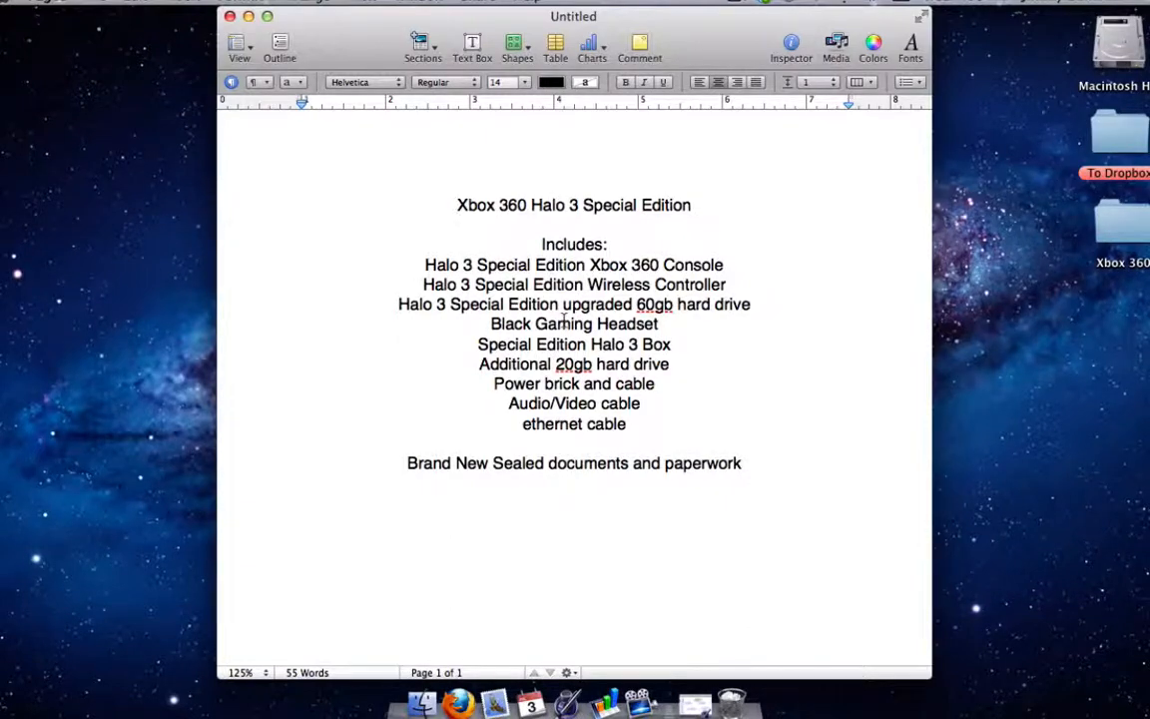
key("ctrl+Left")
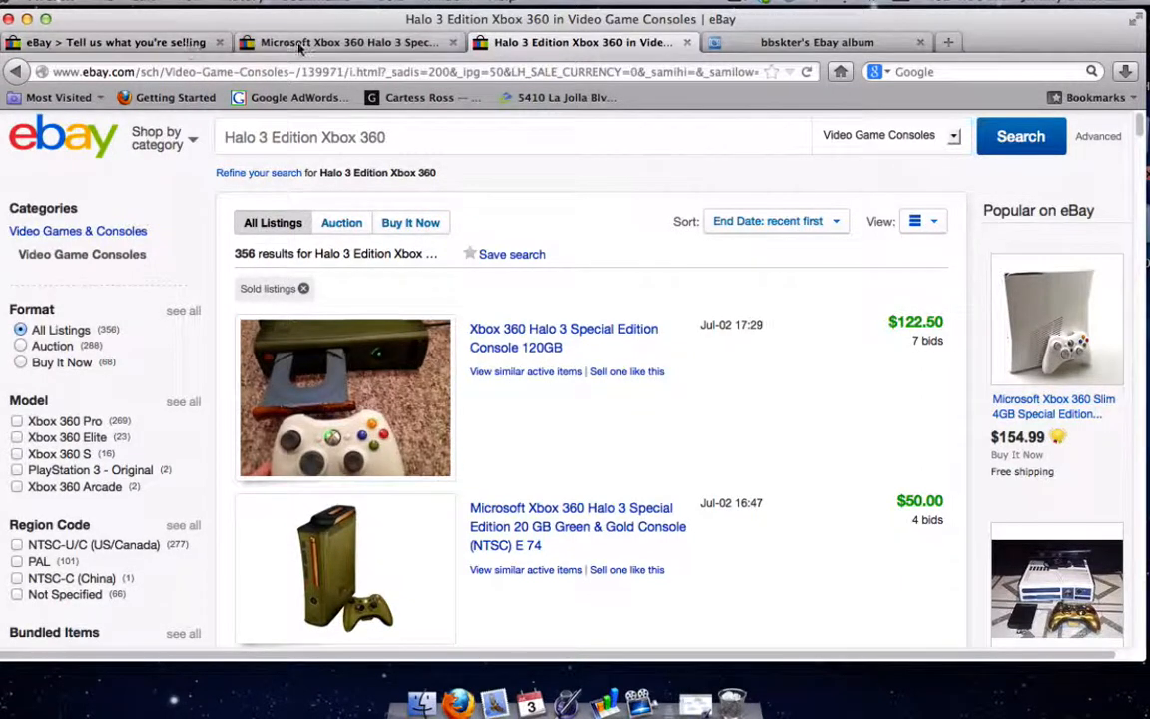
left_click(270, 42)
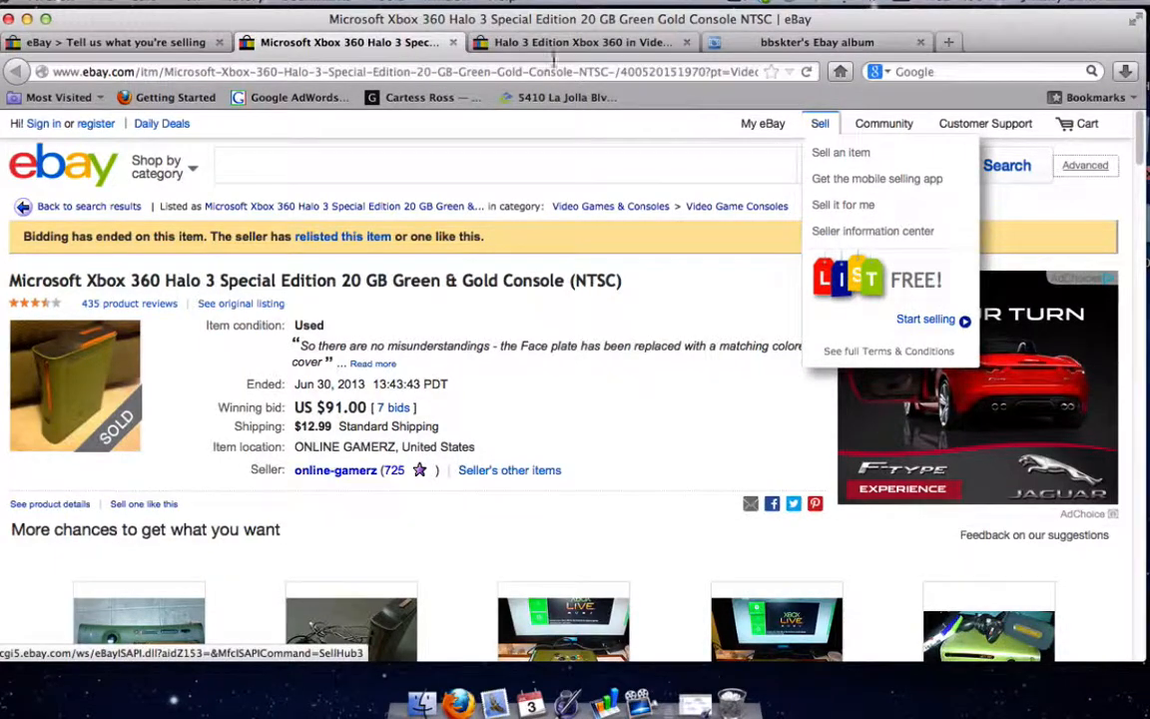
left_click(185, 42)
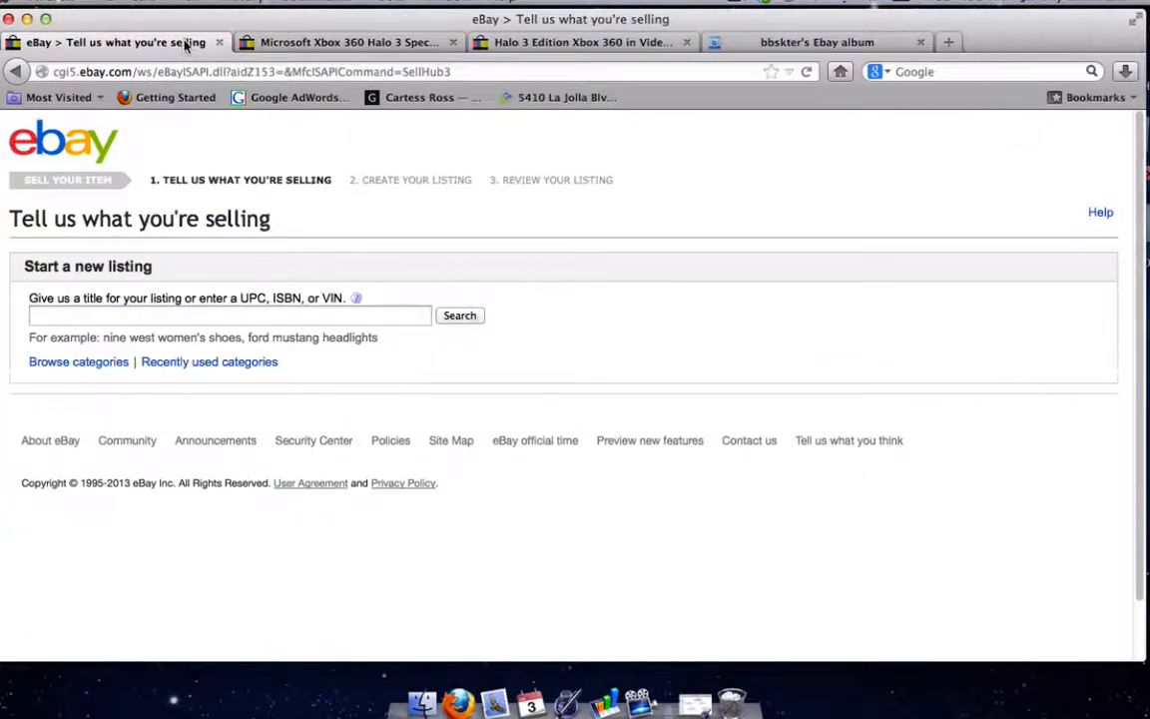
- Start a listing for "Halo 3 Special Edition", choosing the suggested Microsoft Xbox 360 Halo 3 Special Edition 20 GB Green & Gold Console (NTSC)
left_click(253, 317)
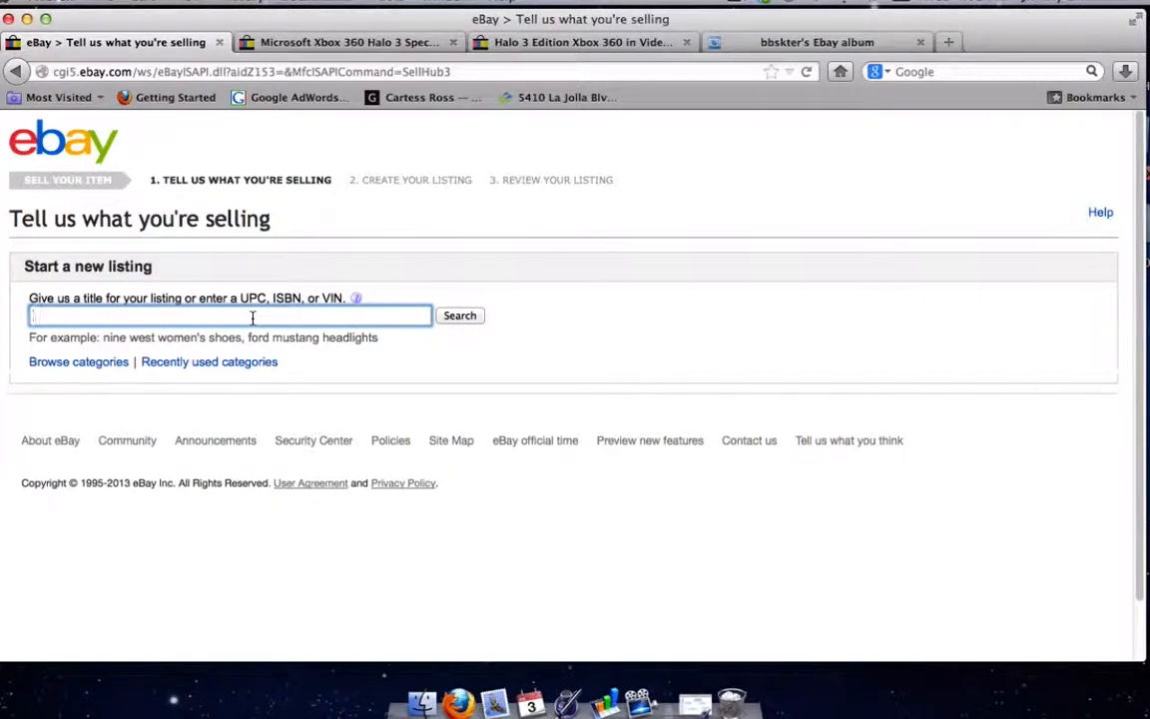
type("Halo 3")
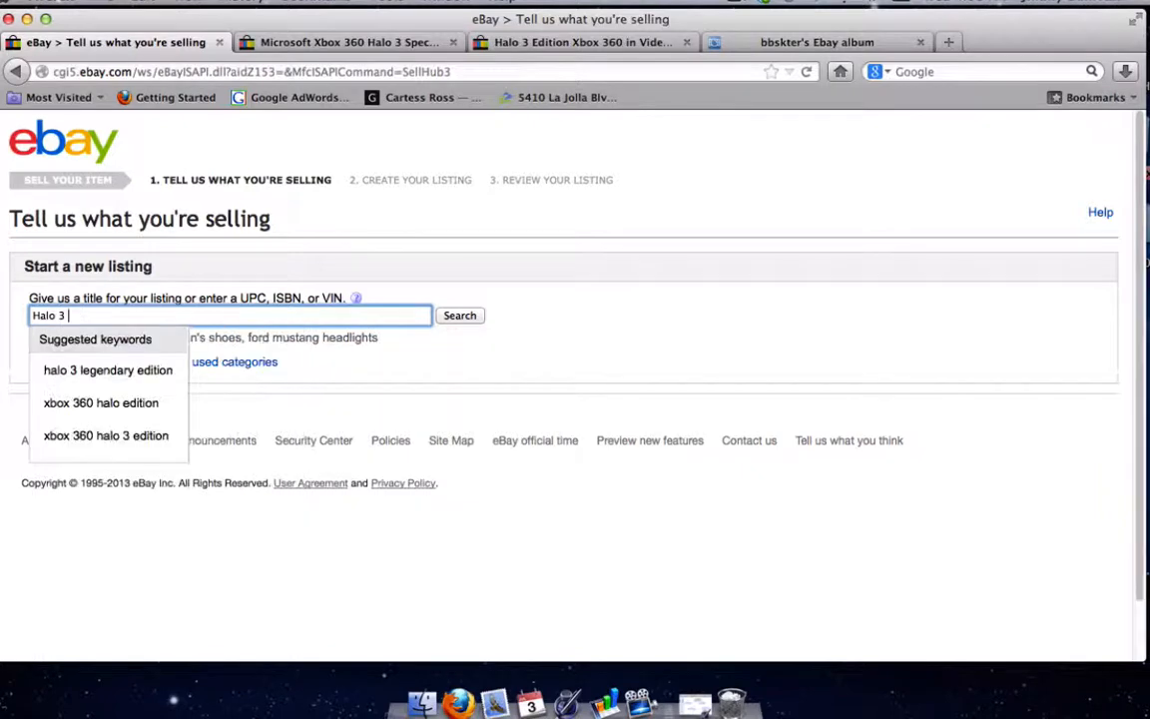
type(" Special Edition")
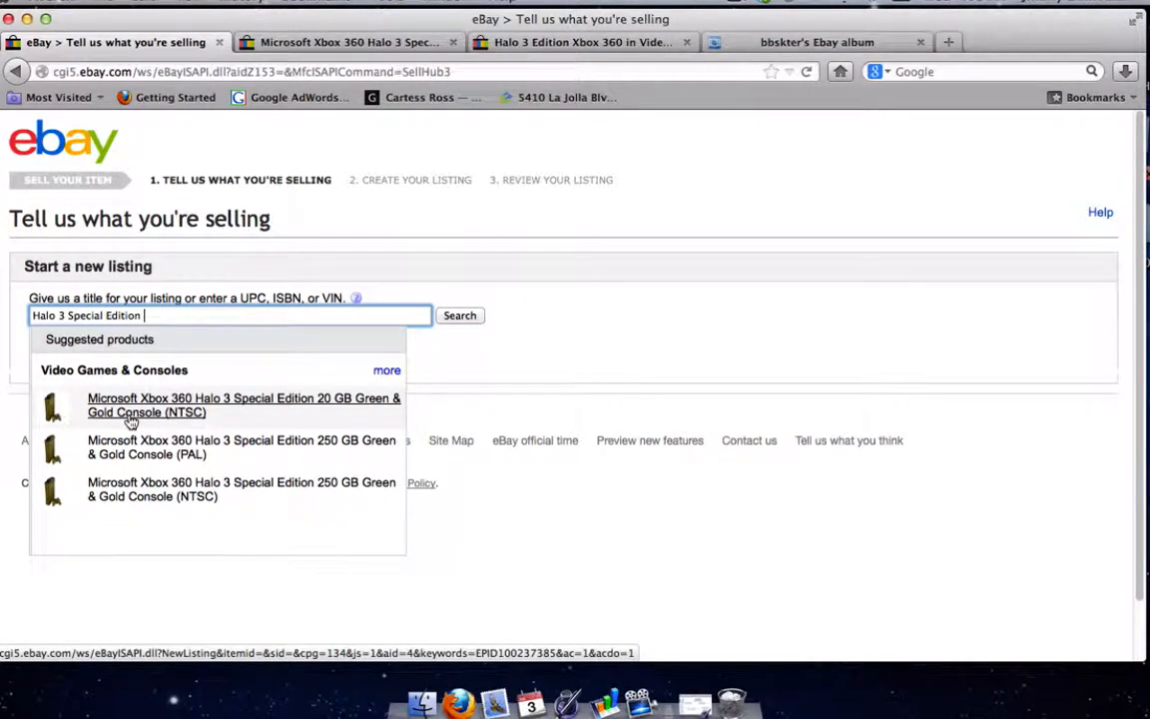
left_click(130, 411)
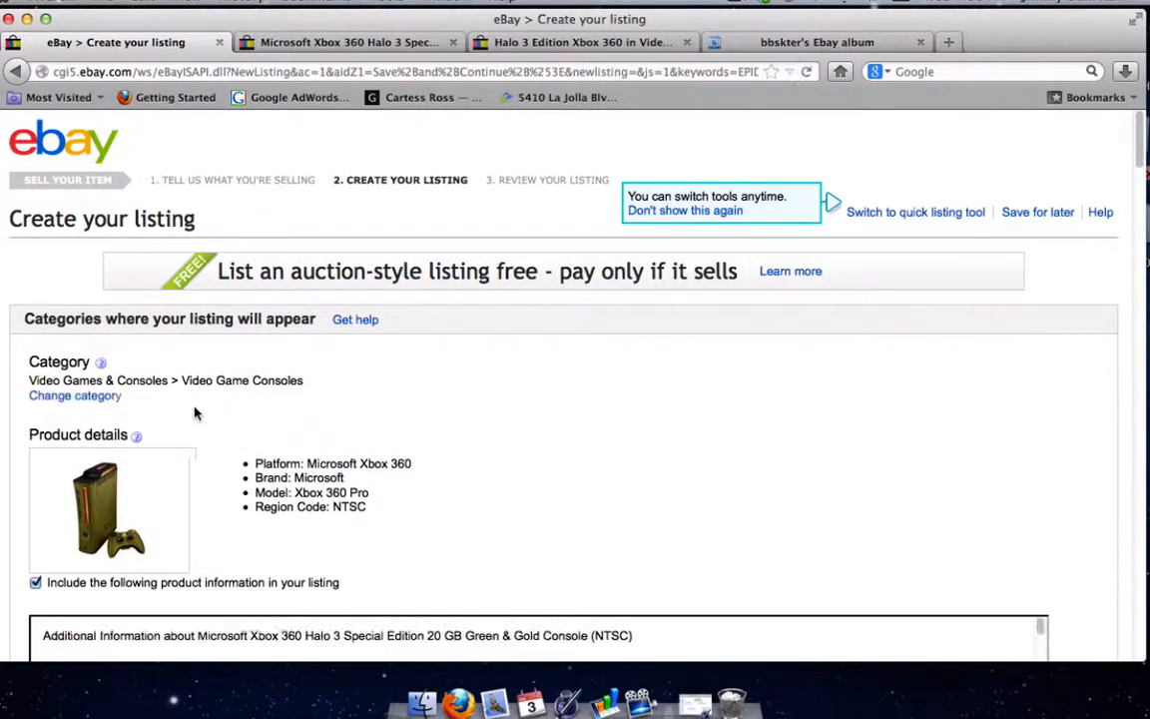
- Review the prefilled category, product details and description of the new console listing
scroll(228, 337, "down", 3)
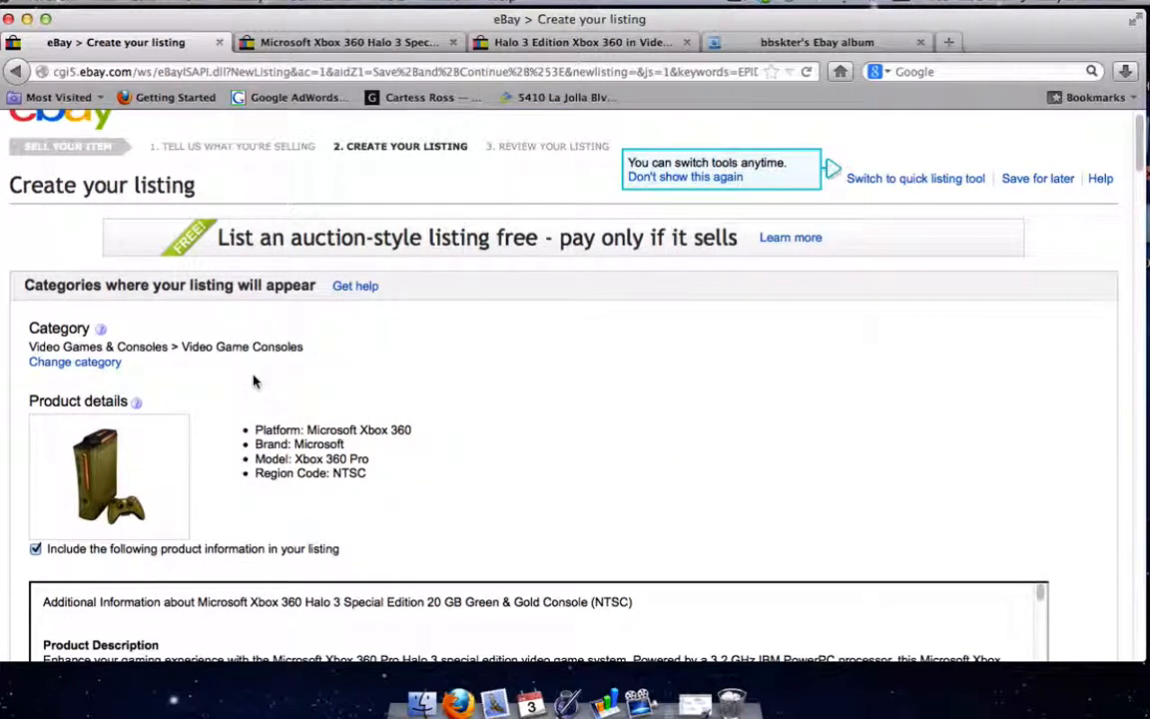
scroll(222, 310, "down", 5)
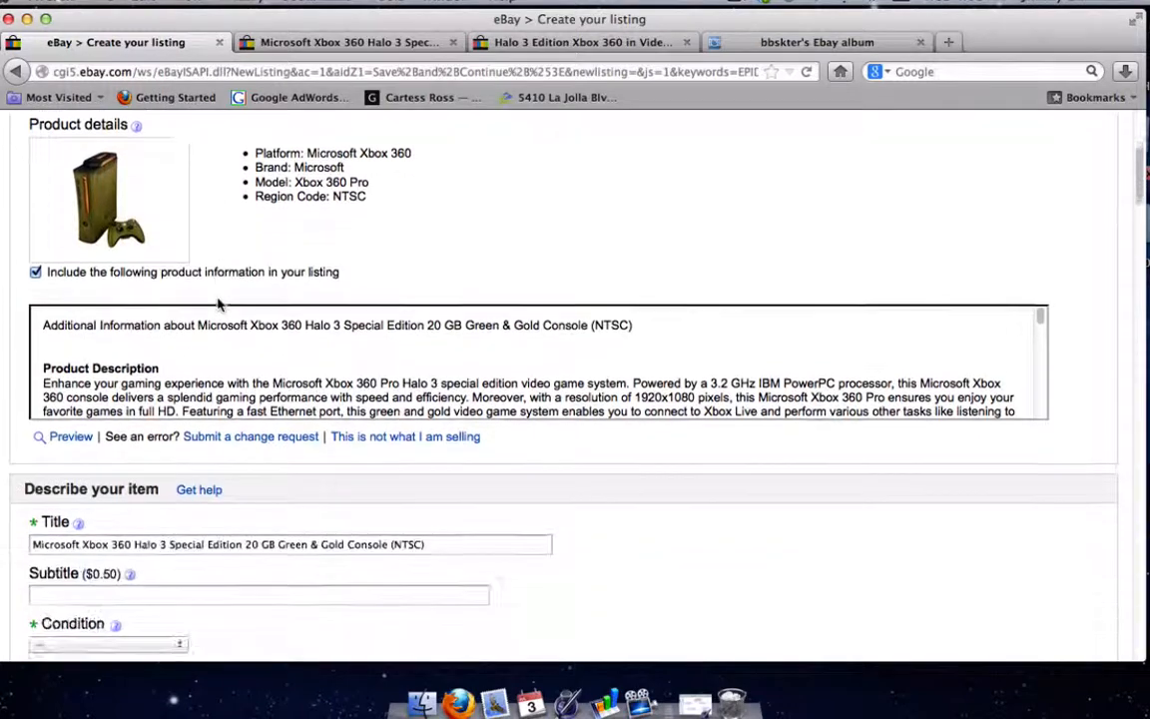
scroll(220, 302, "up", 8)
scroll(198, 364, "down", 1)
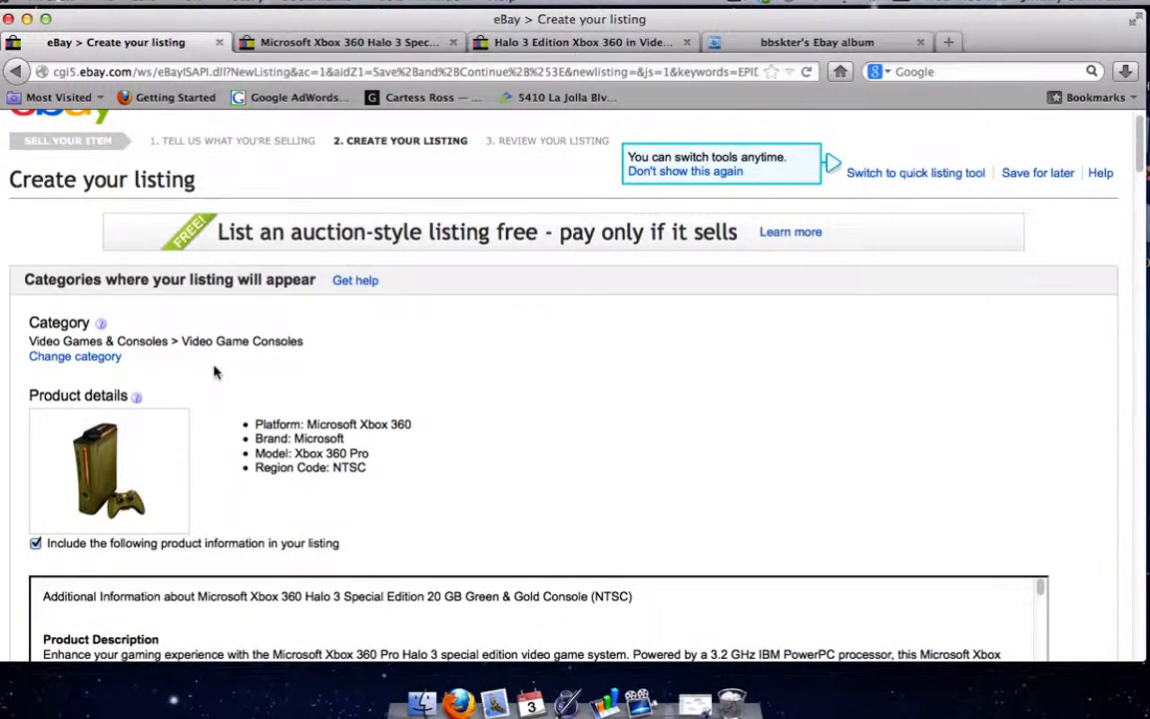
scroll(214, 373, "down", 2)
scroll(213, 372, "down", 3)
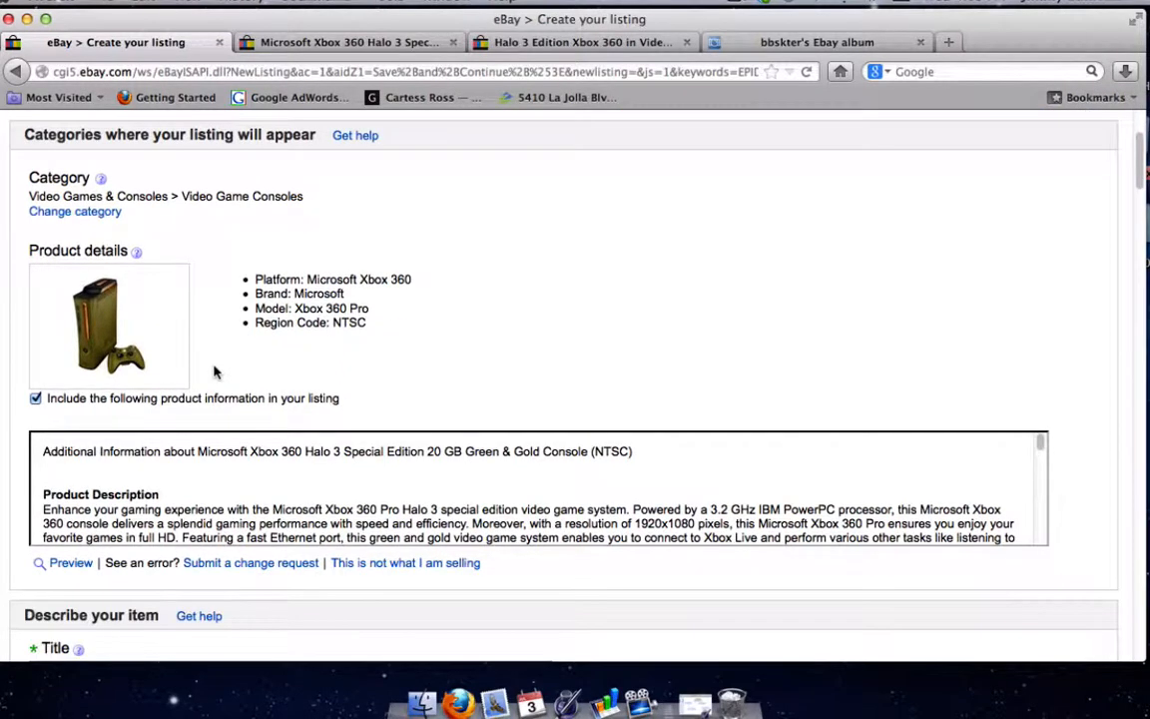
scroll(214, 372, "up", 2)
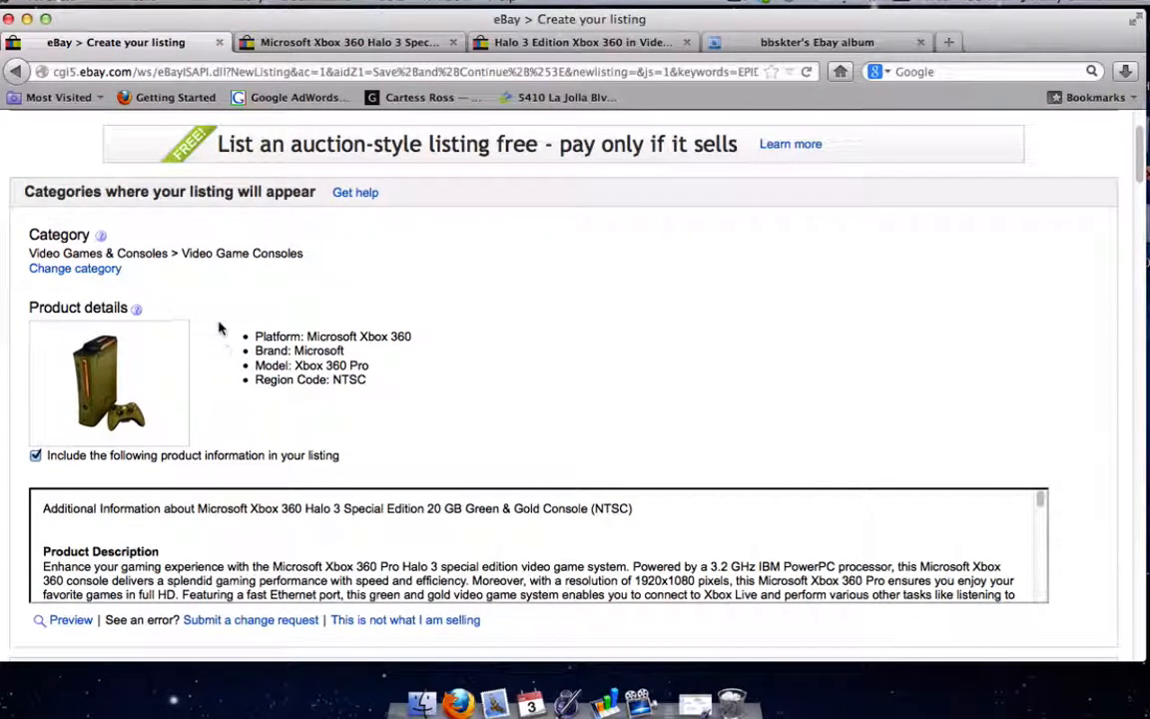
scroll(219, 329, "up", 4)
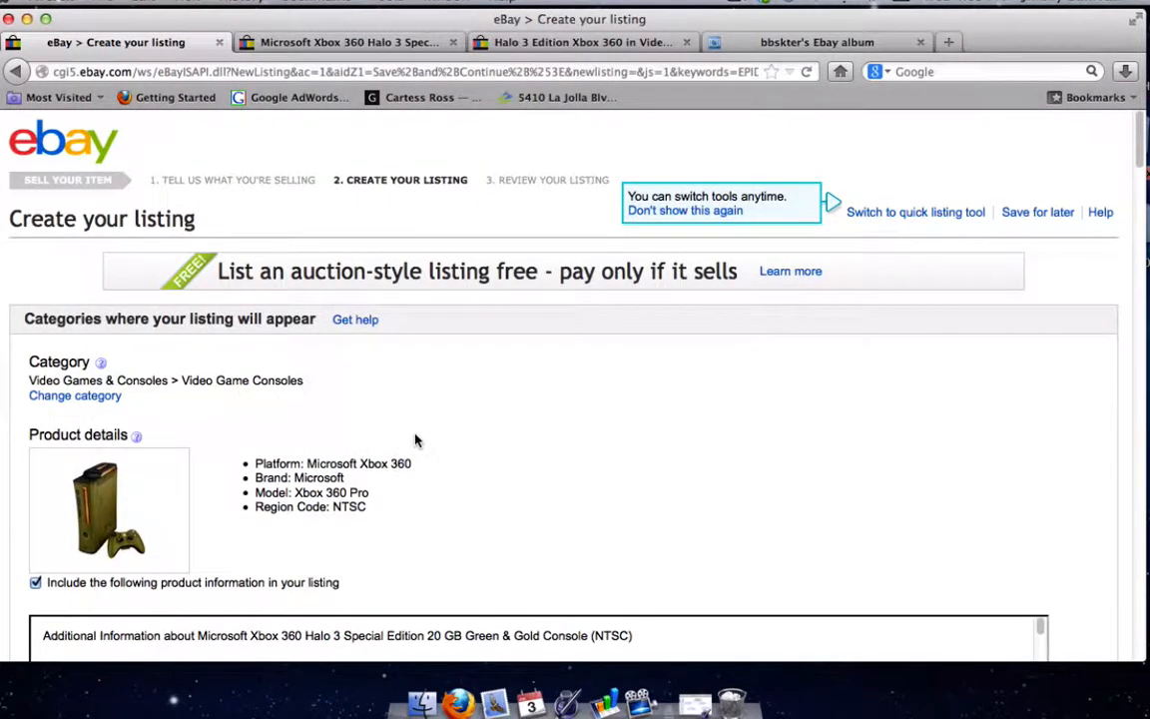
scroll(448, 420, "down", 10)
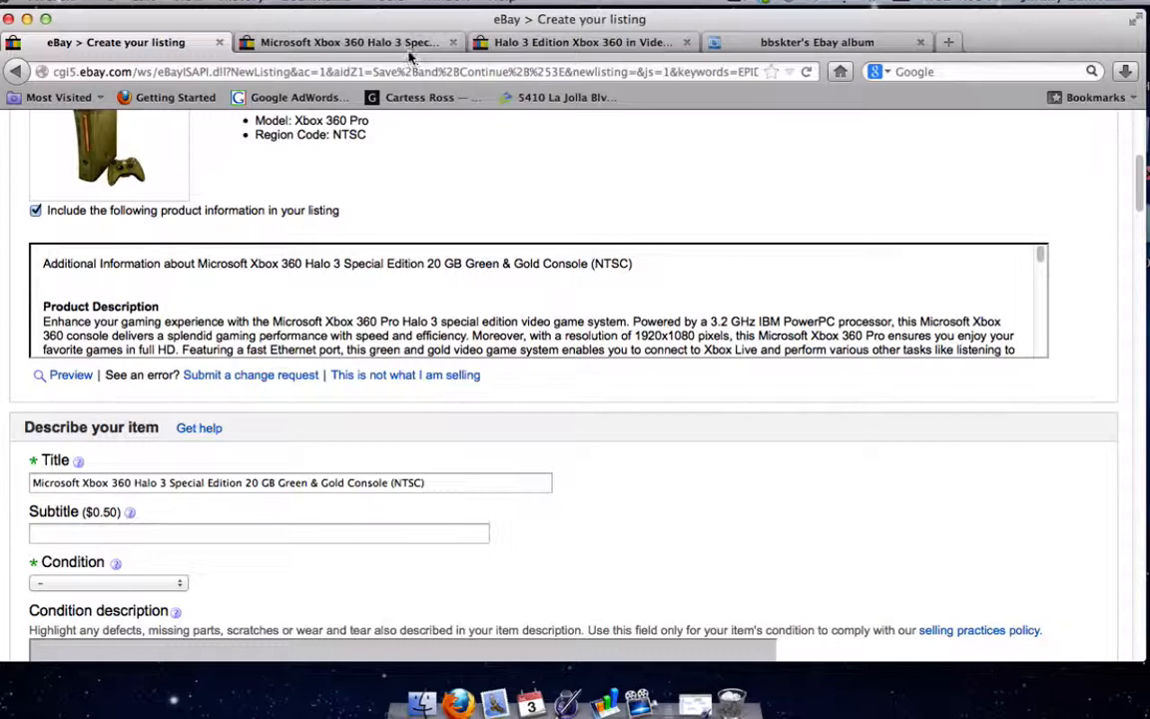
- Examine the ended auction and the sold Halo 3 Edition Xbox 360 listings, comparing their titles and prices with the draft listing
left_click(366, 43)
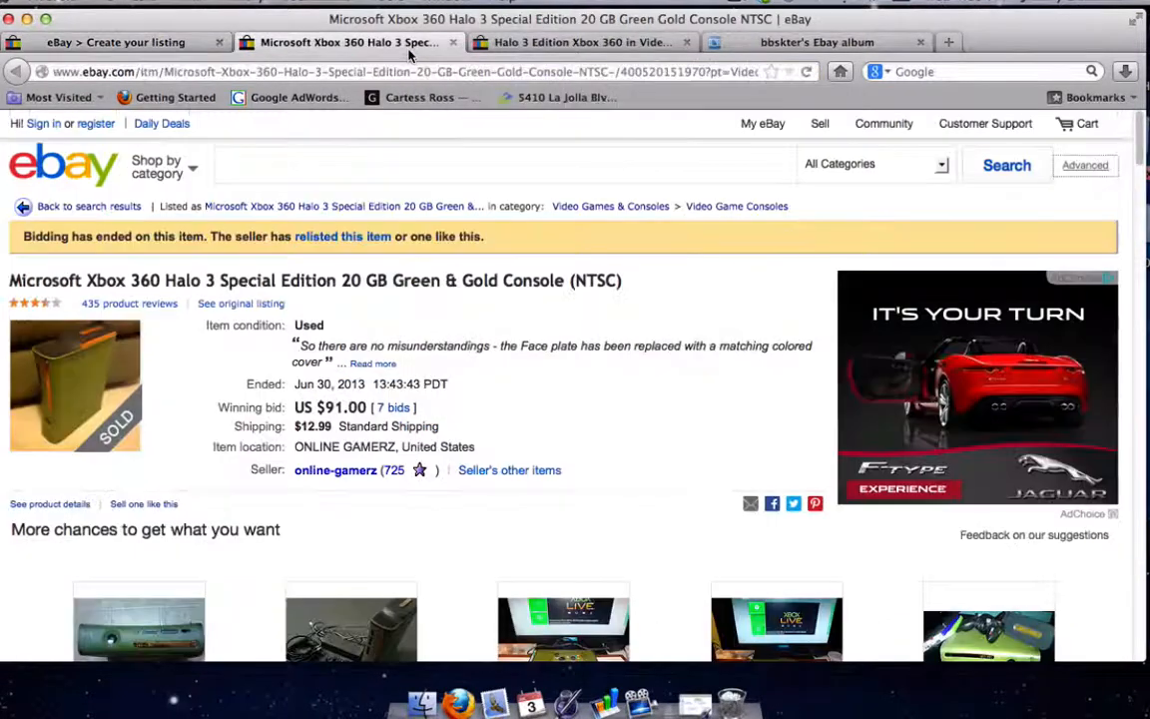
left_click(560, 46)
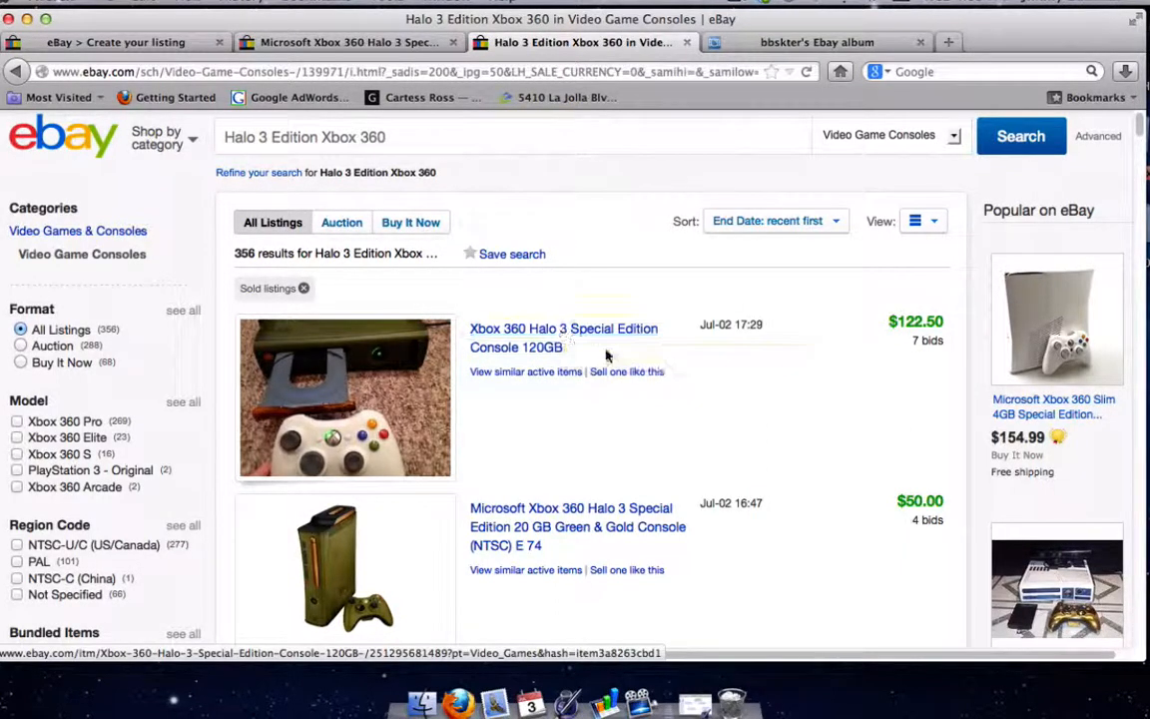
scroll(542, 406, "down", 1)
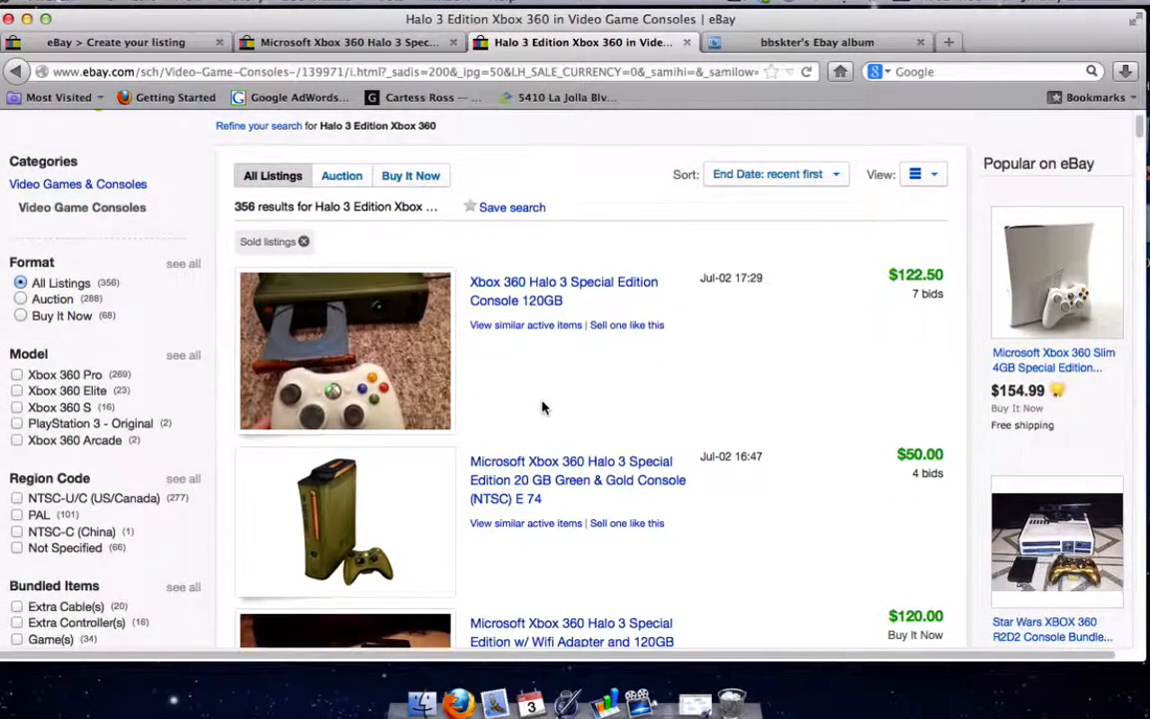
scroll(542, 406, "down", 1)
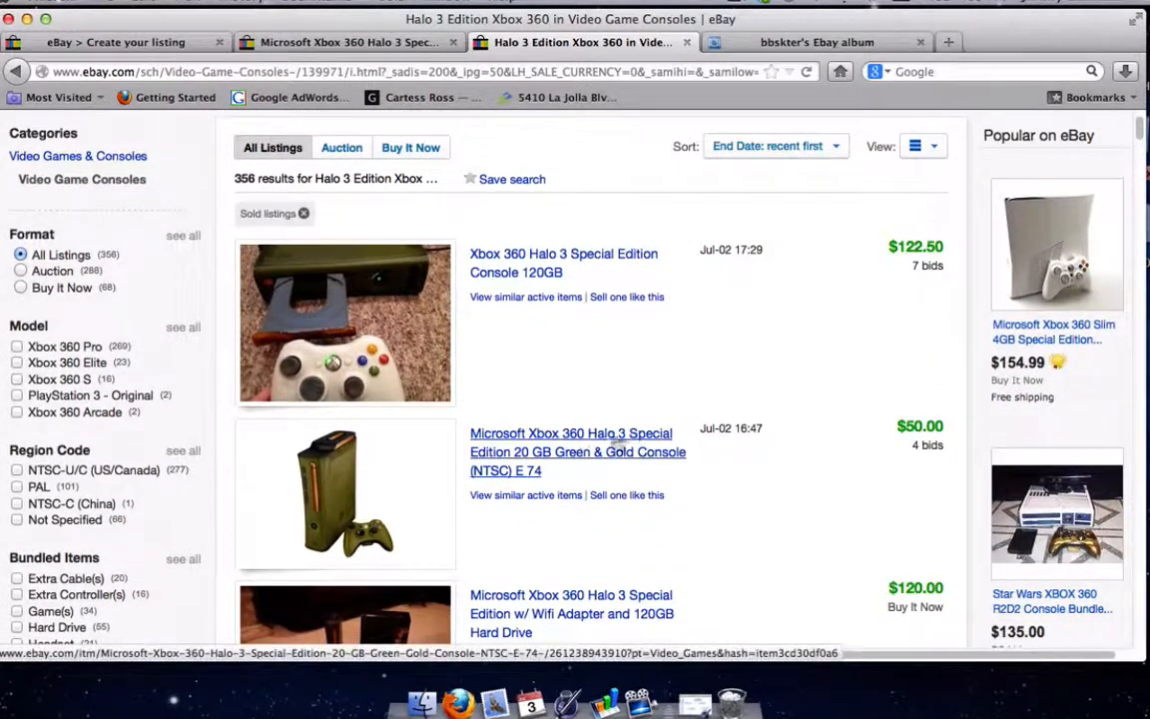
scroll(534, 457, "down", 3)
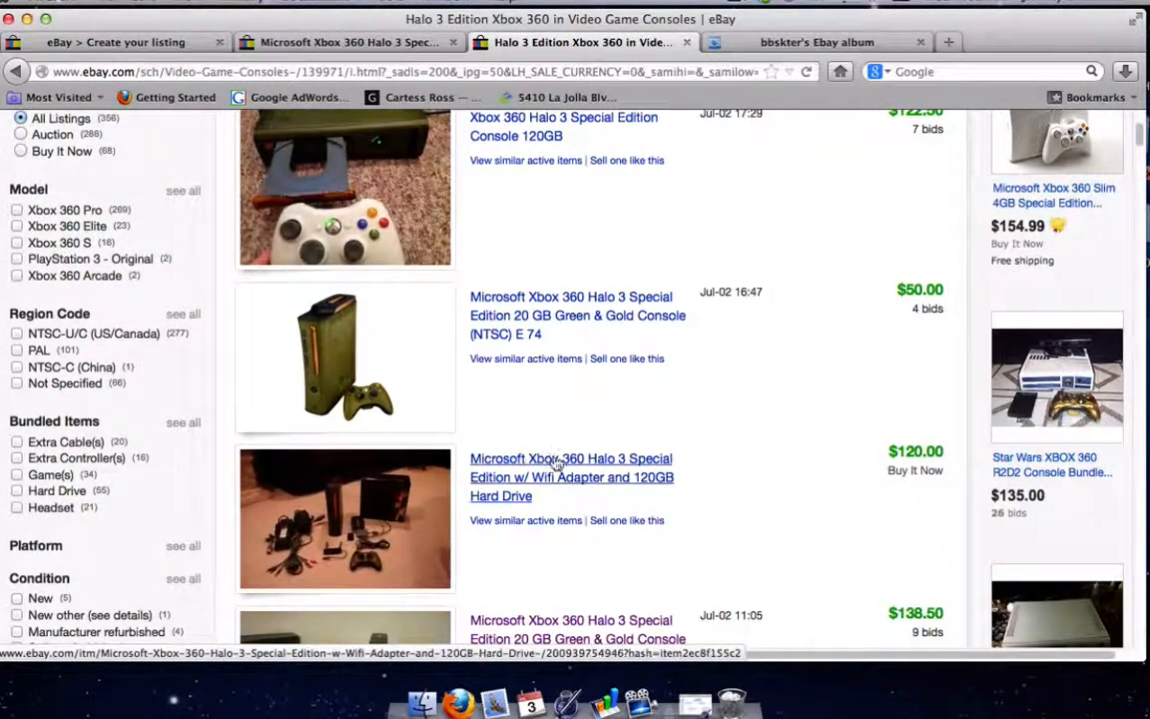
scroll(608, 488, "up", 3)
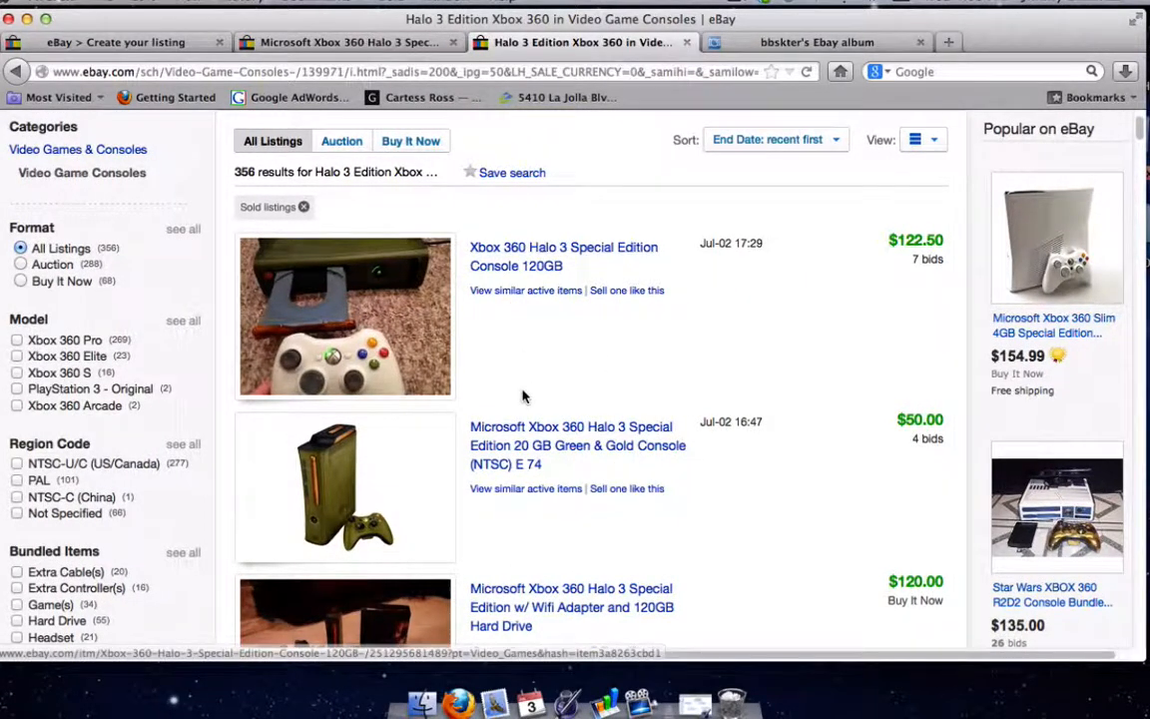
scroll(544, 305, "down", 4)
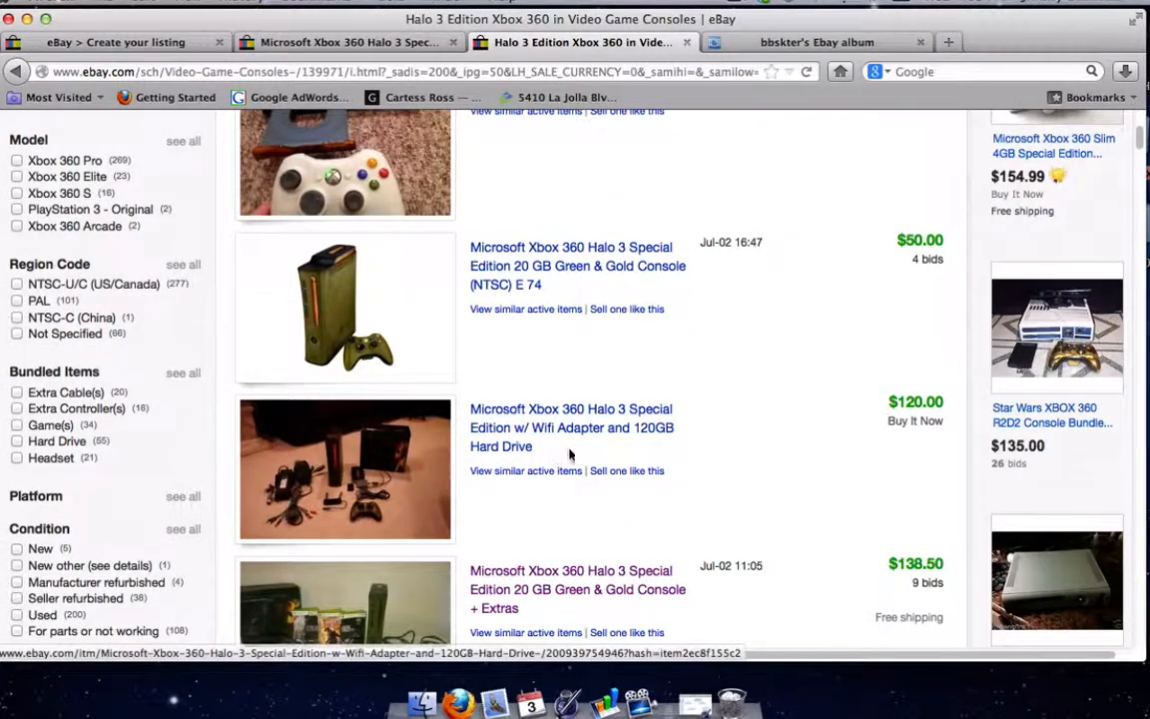
scroll(574, 455, "down", 8)
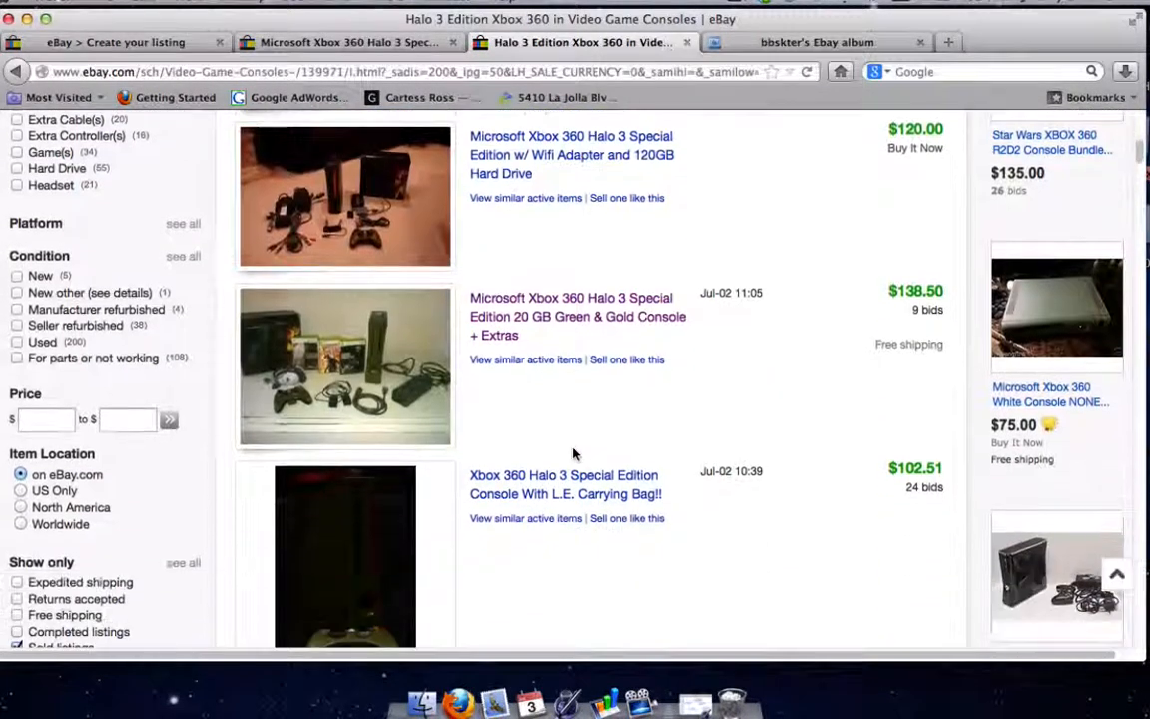
scroll(574, 454, "down", 8)
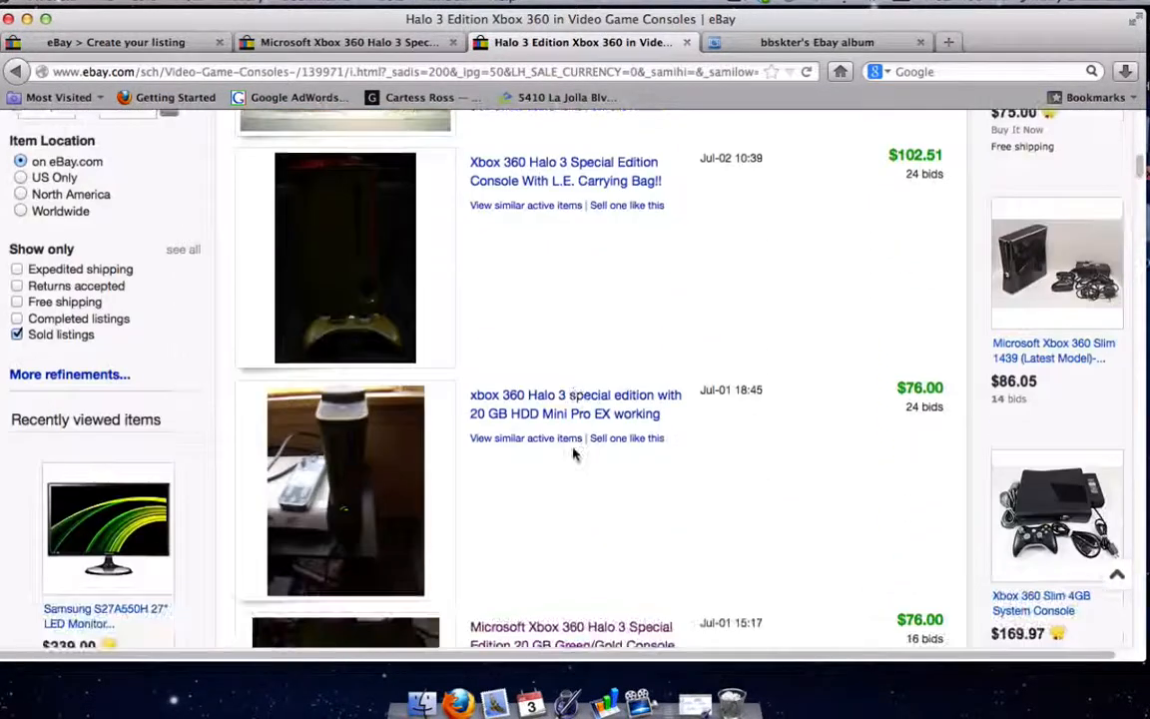
scroll(574, 455, "up", 8)
left_click(90, 40)
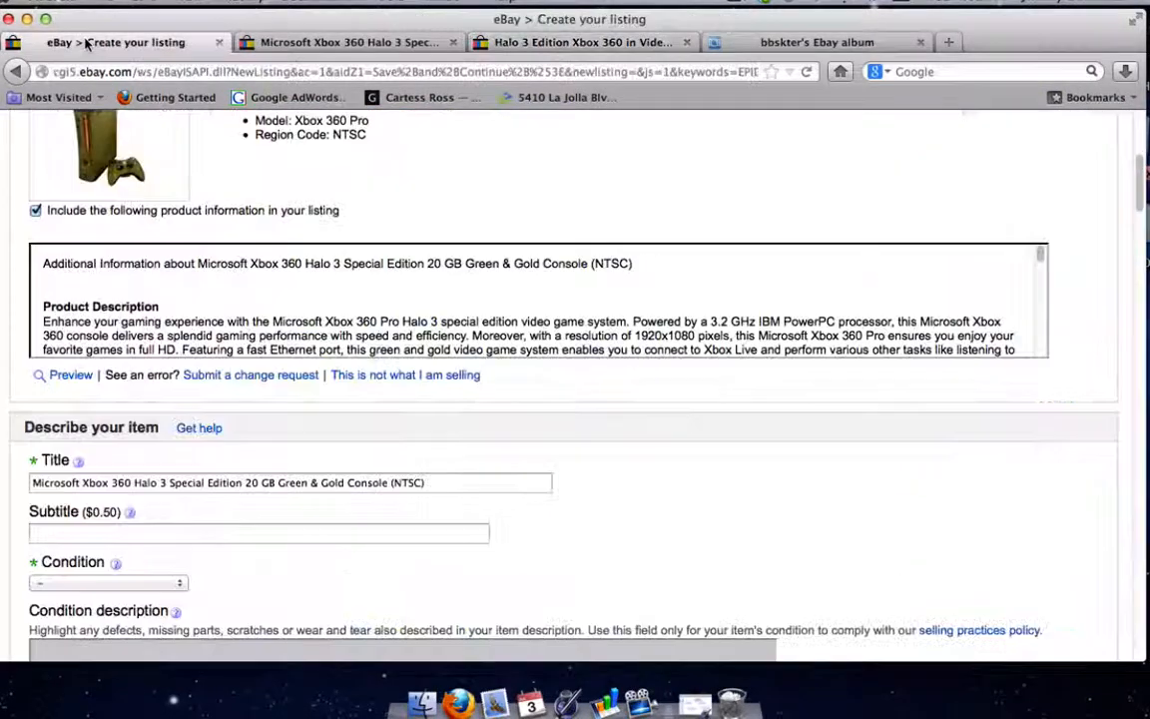
scroll(288, 257, "up", 5)
scroll(288, 258, "down", 8)
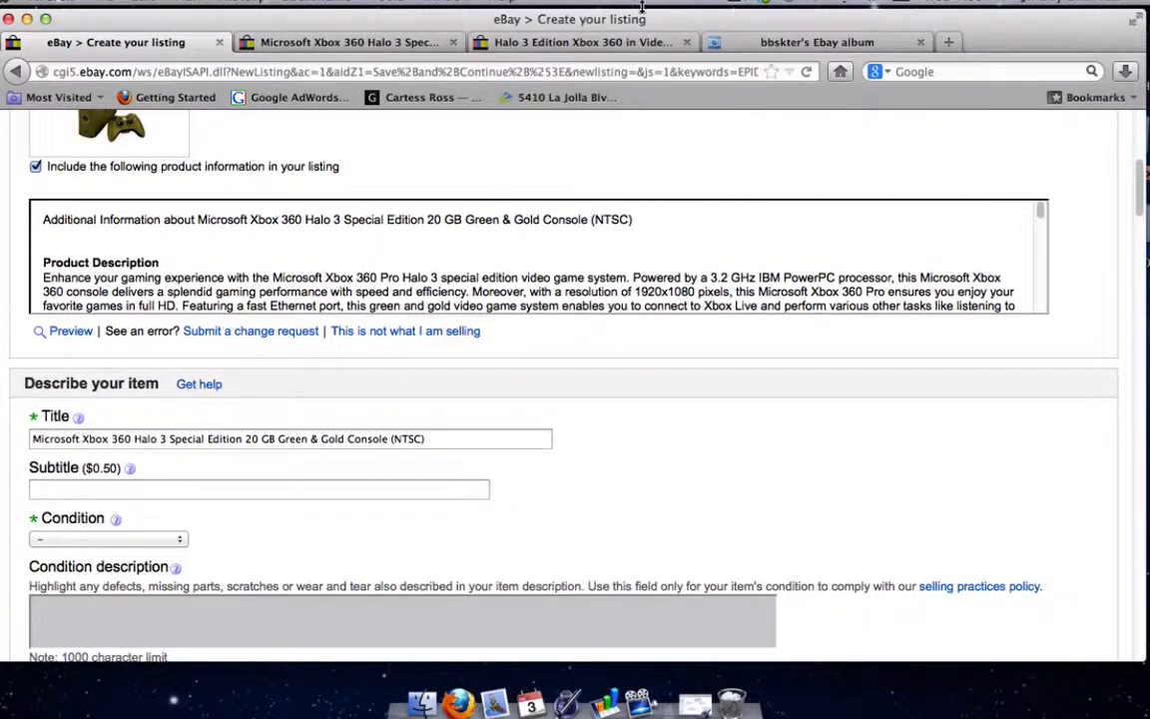
left_click(505, 40)
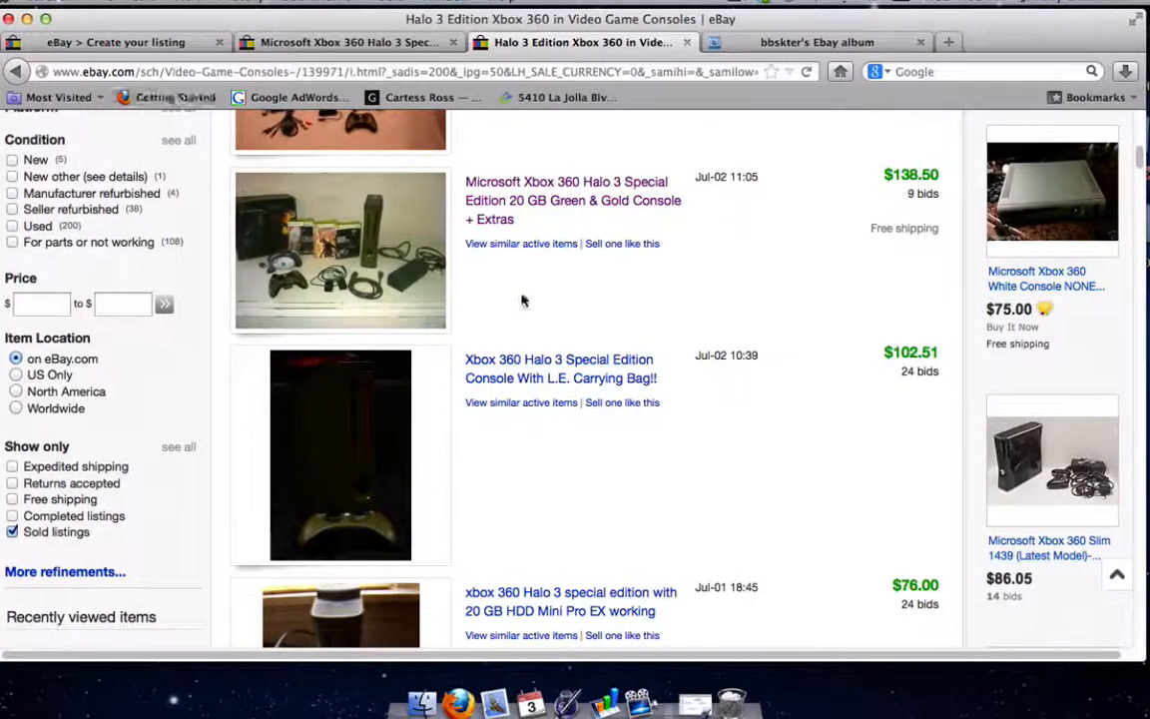
scroll(523, 300, "up", 5)
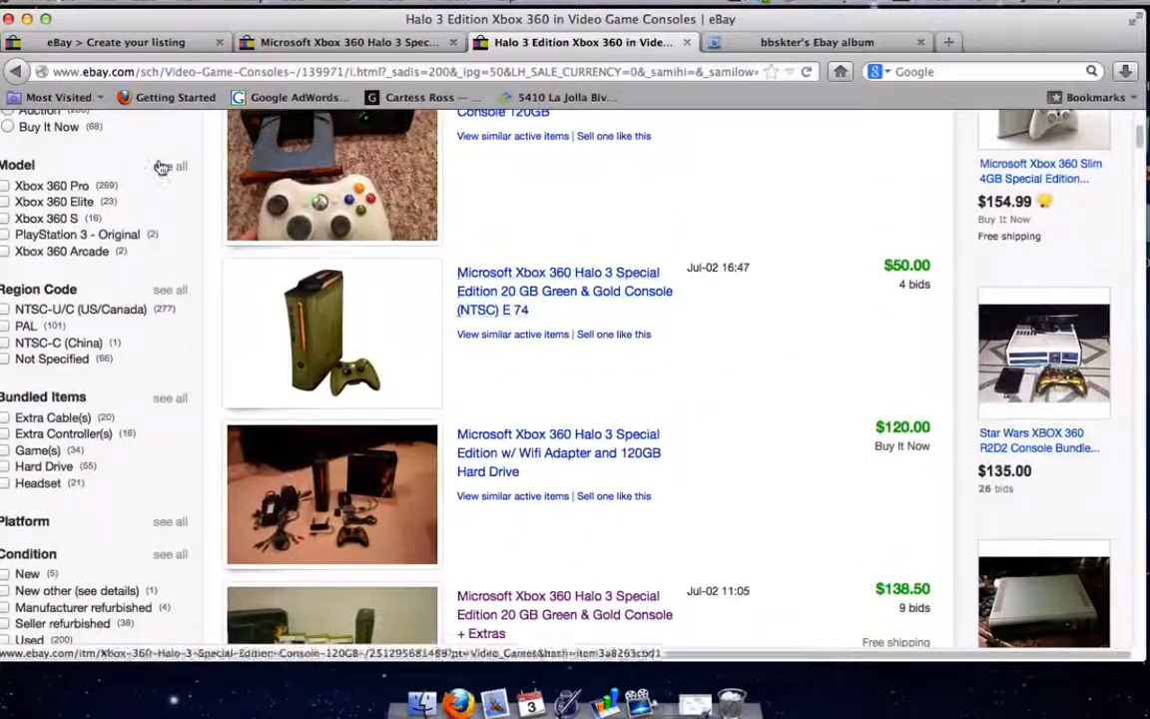
- In the draft listing's title, remove "20 GB" and append "60gb HD" after "(NTSC)"
left_click(133, 47)
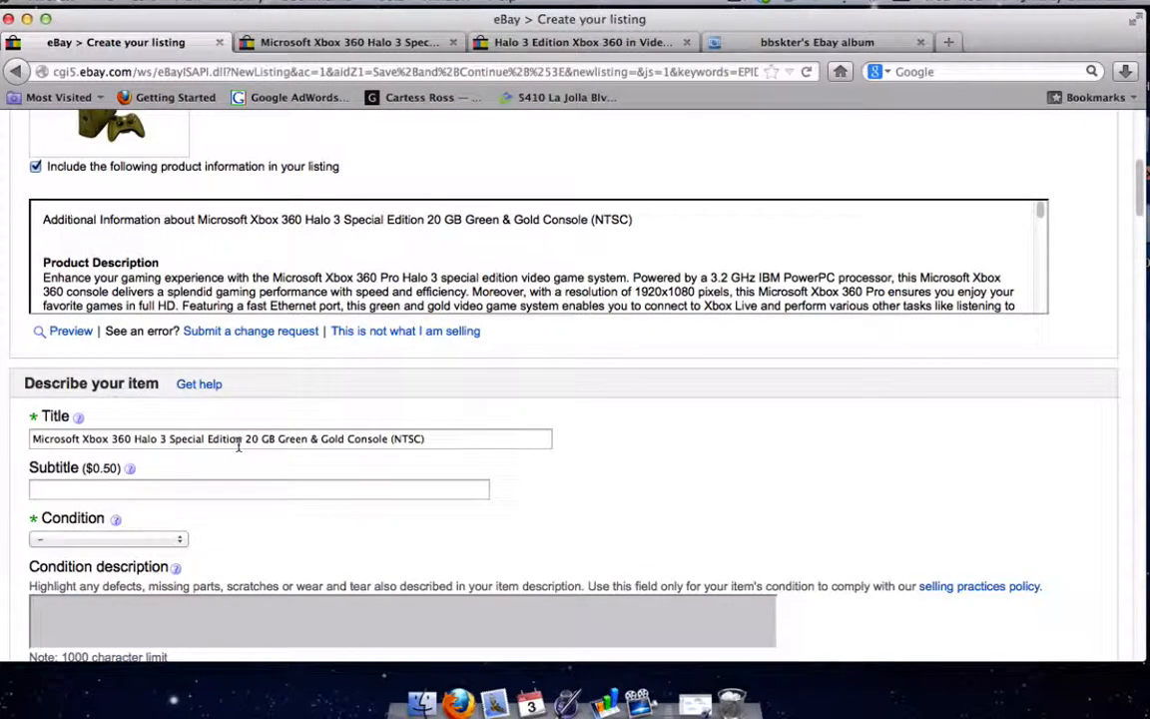
left_click(271, 437)
key("BackSpace")
key("BackSpace")
key("BackSpace")
key("BackSpace")
key("BackSpace")
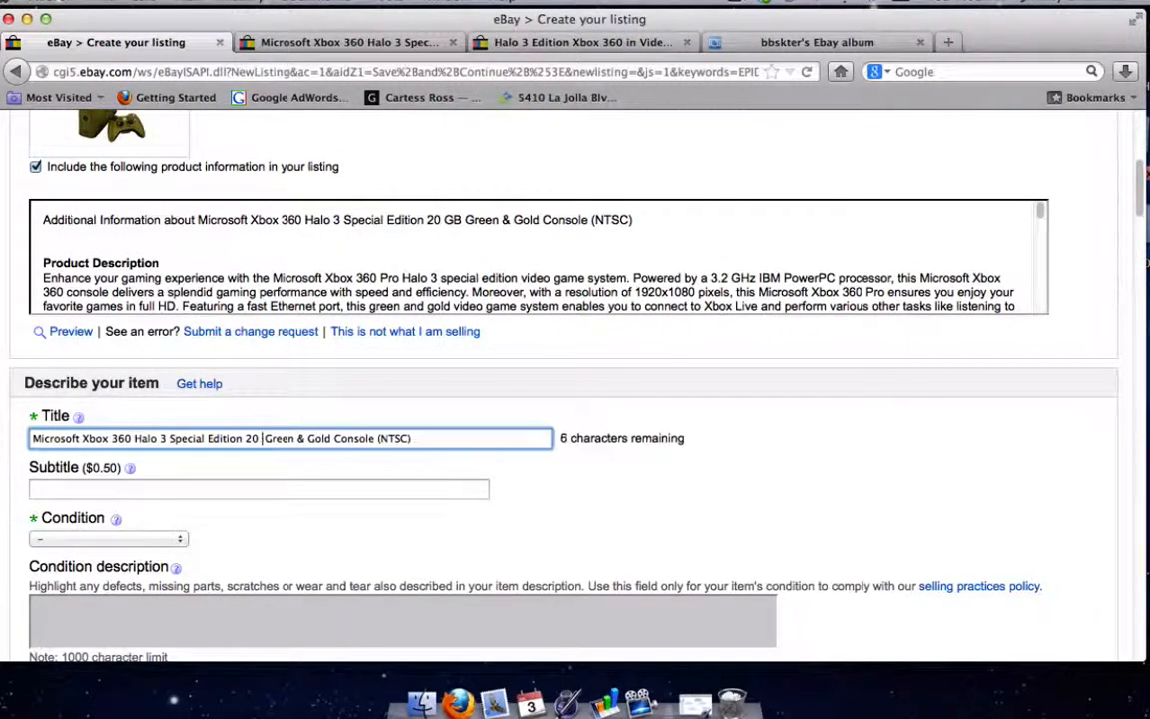
key("BackSpace")
key("BackSpace")
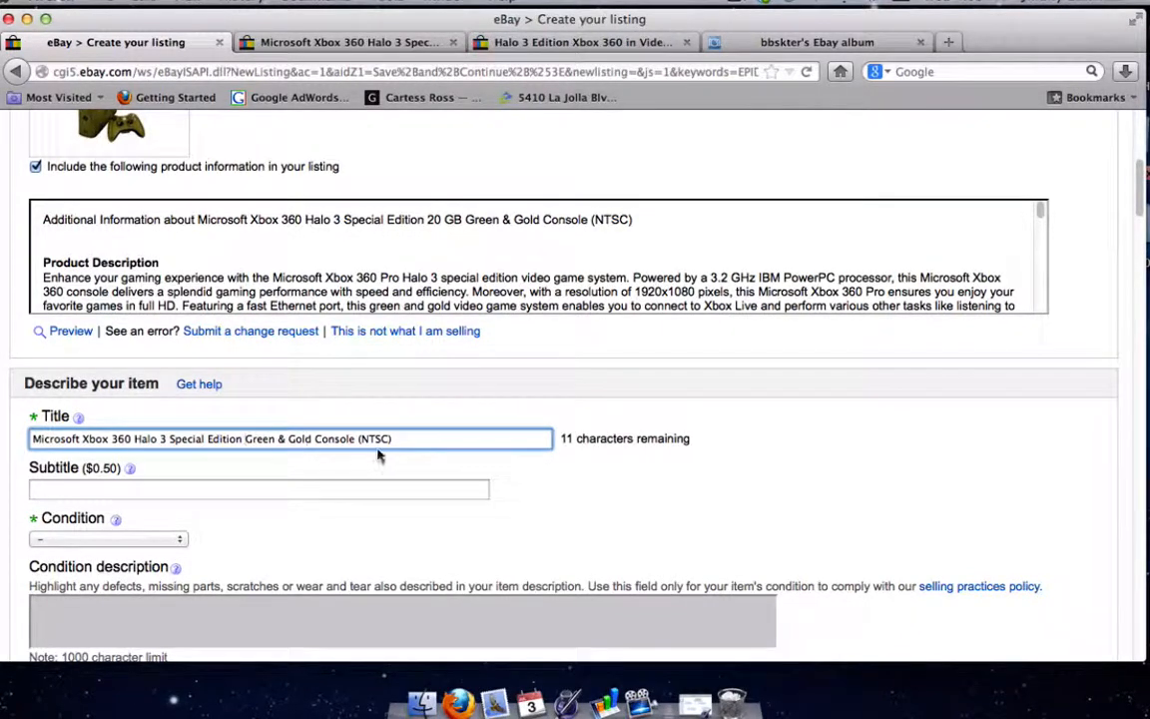
left_click(437, 438)
type("60gb HD")
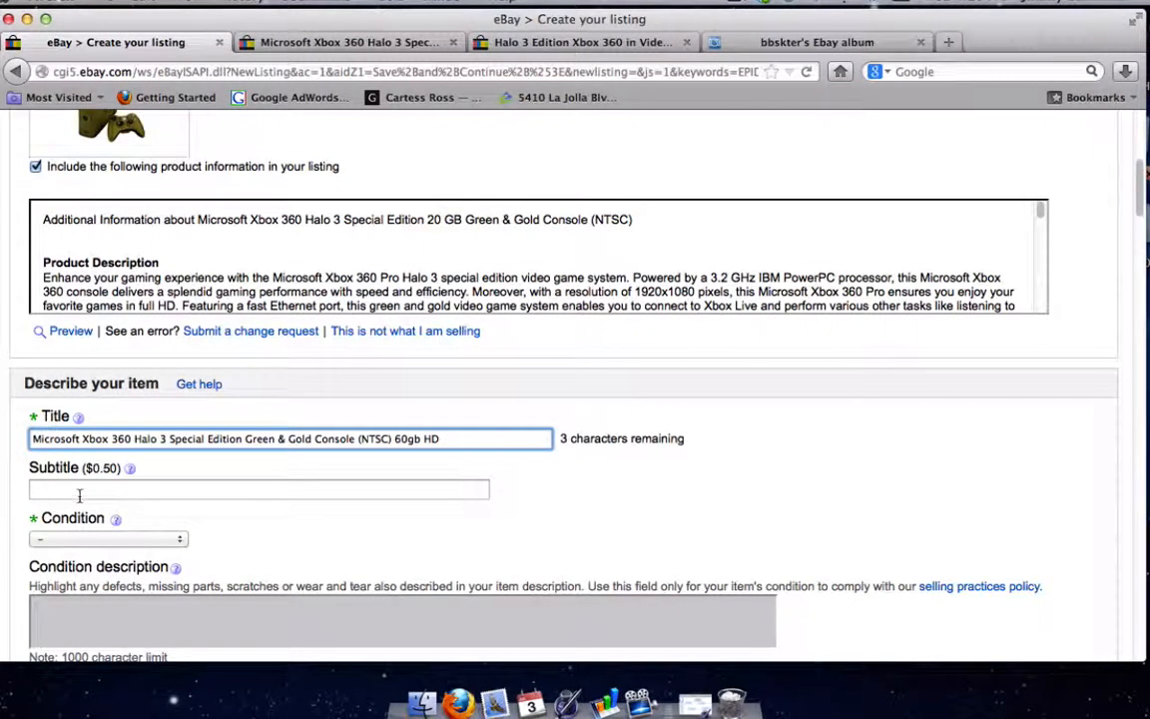
- Set the item condition of the draft listing to Used
left_click(70, 539)
left_click(46, 621)
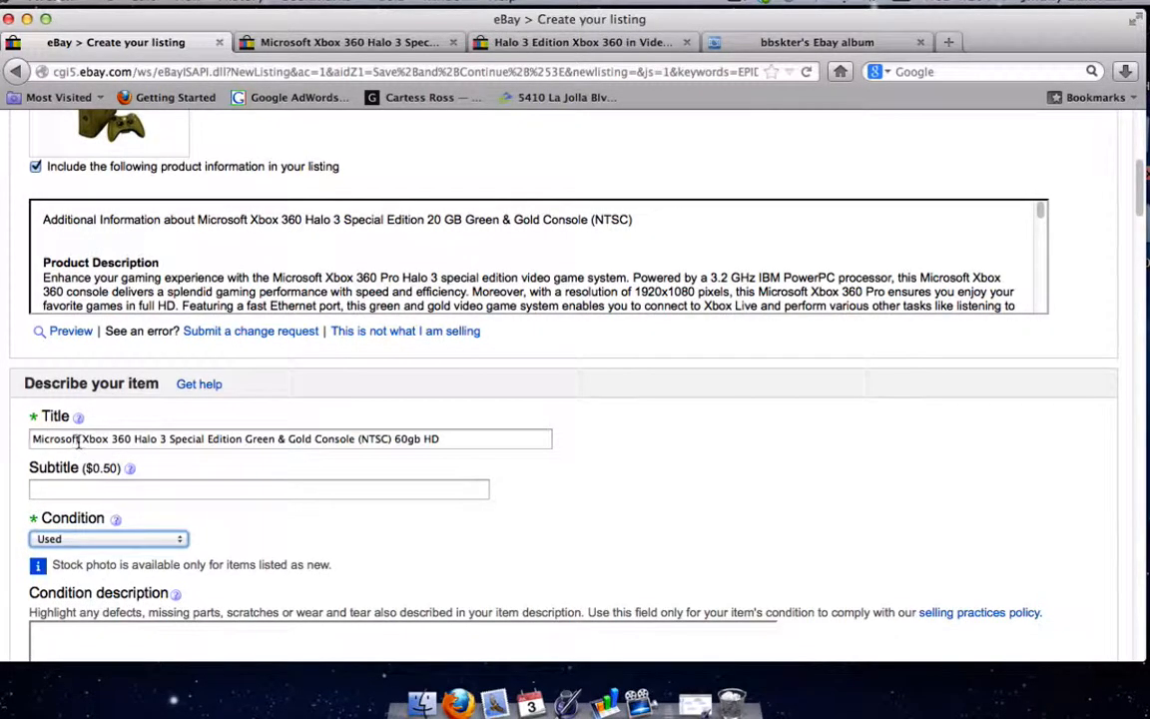
scroll(313, 441, "down", 5)
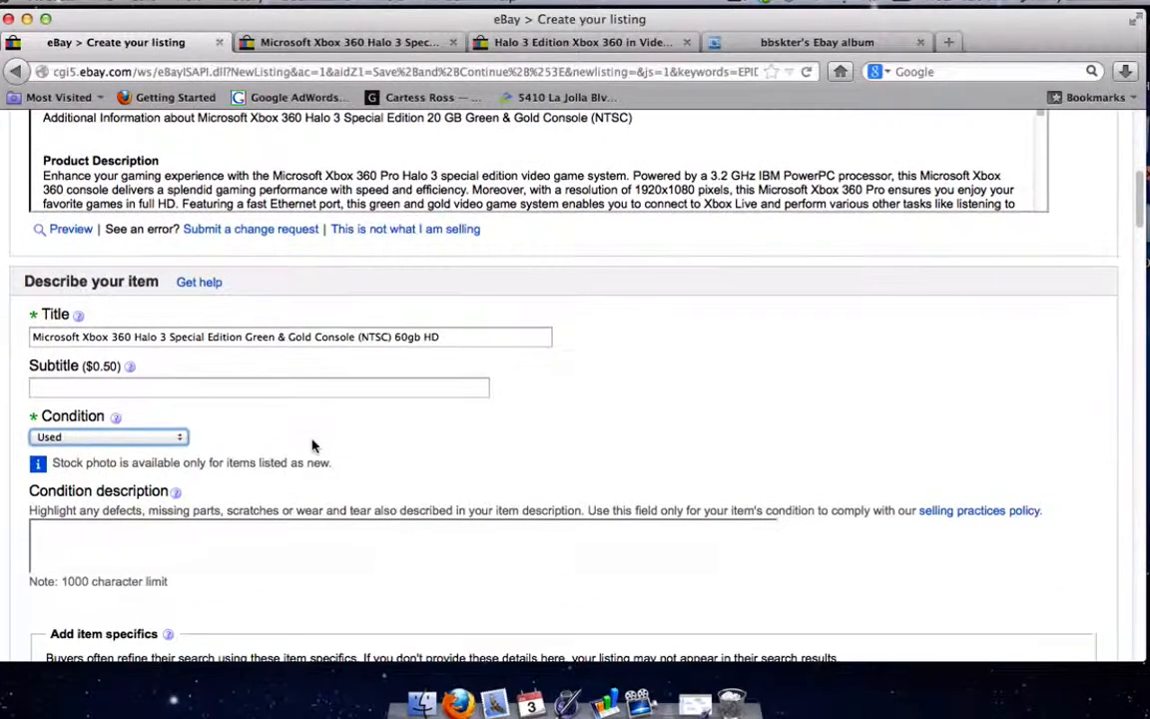
scroll(220, 380, "down", 4)
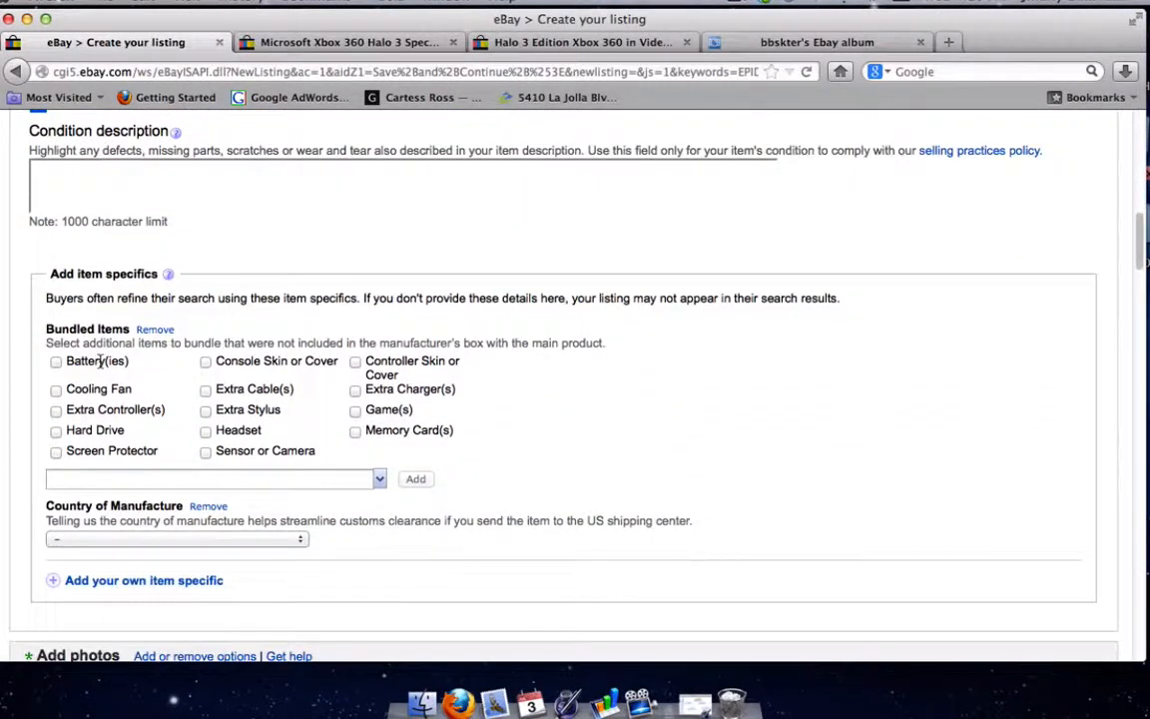
- Remove the Bundled Items and Country of Manufacture fields from the draft listing's item specifics
left_click(150, 330)
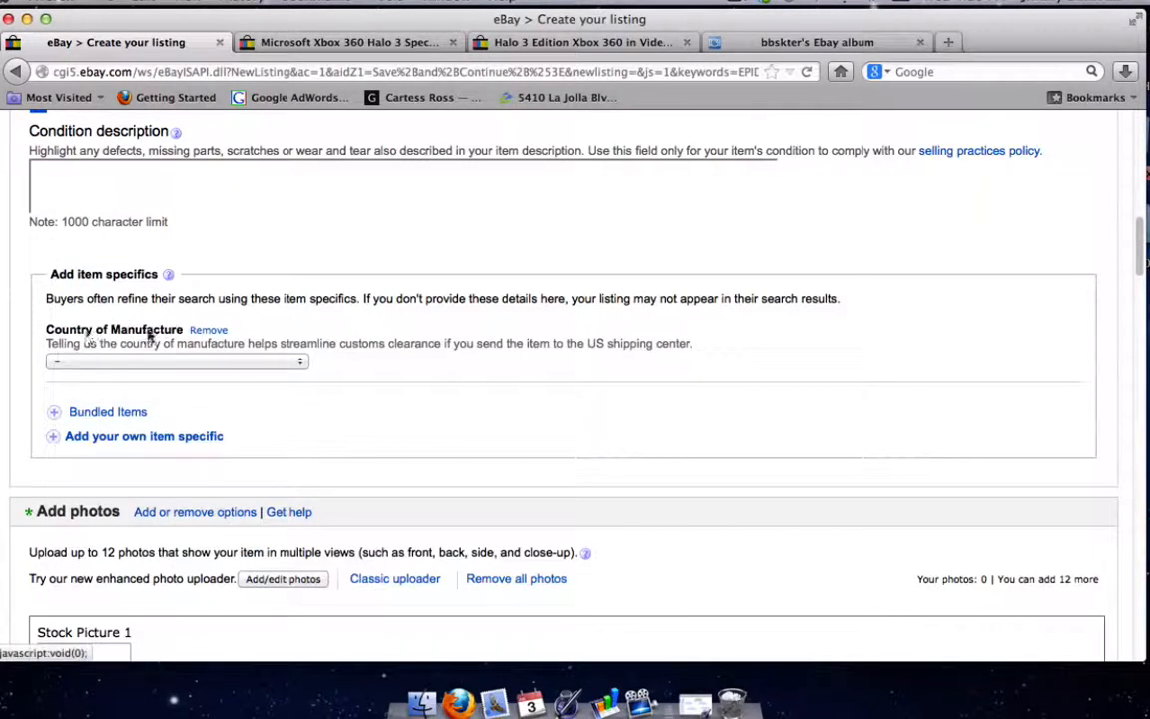
left_click(206, 331)
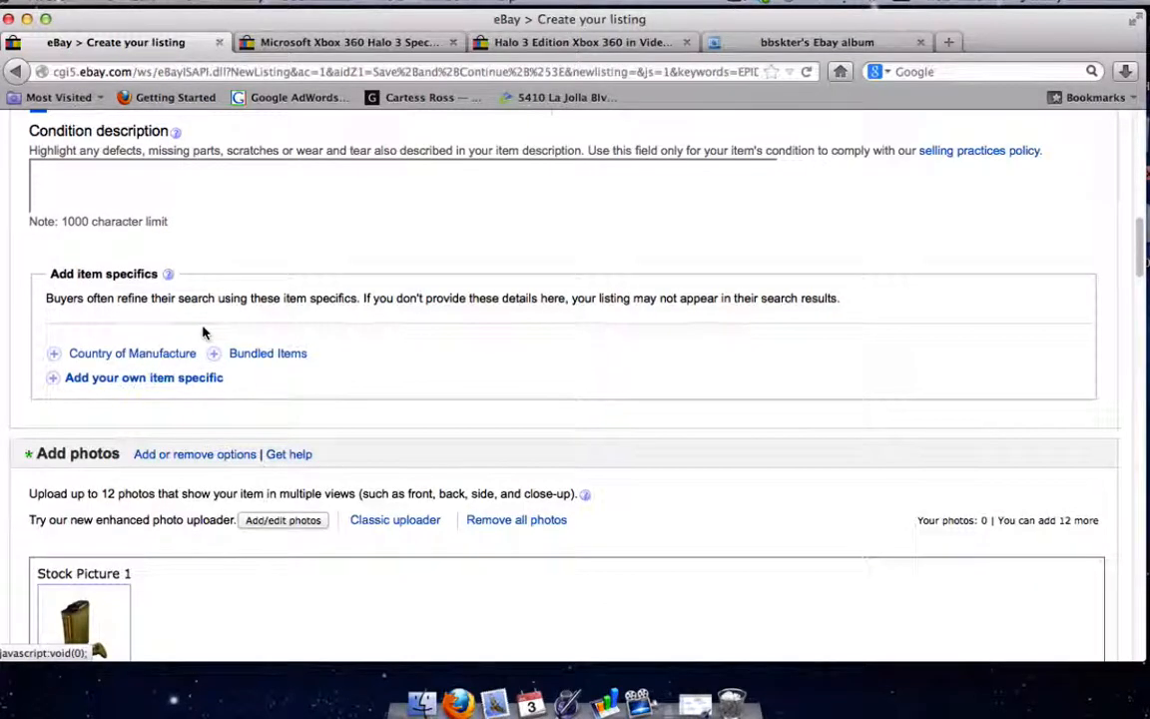
scroll(202, 329, "up", 3)
scroll(205, 331, "down", 5)
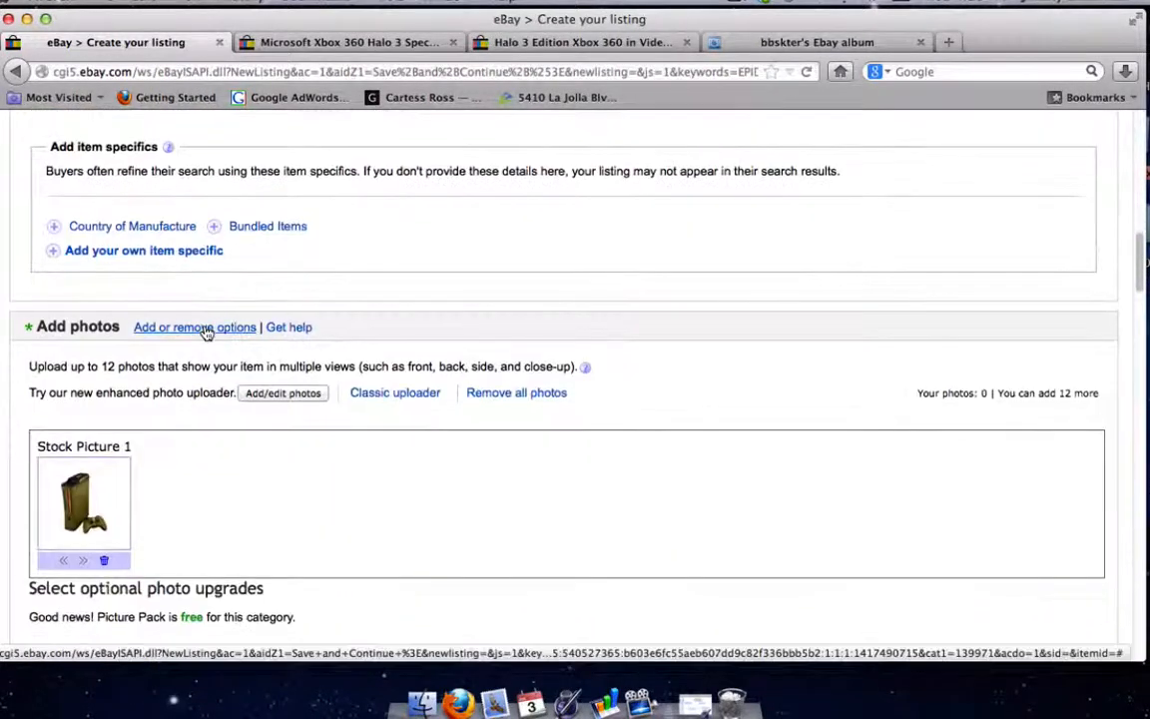
scroll(205, 330, "down", 2)
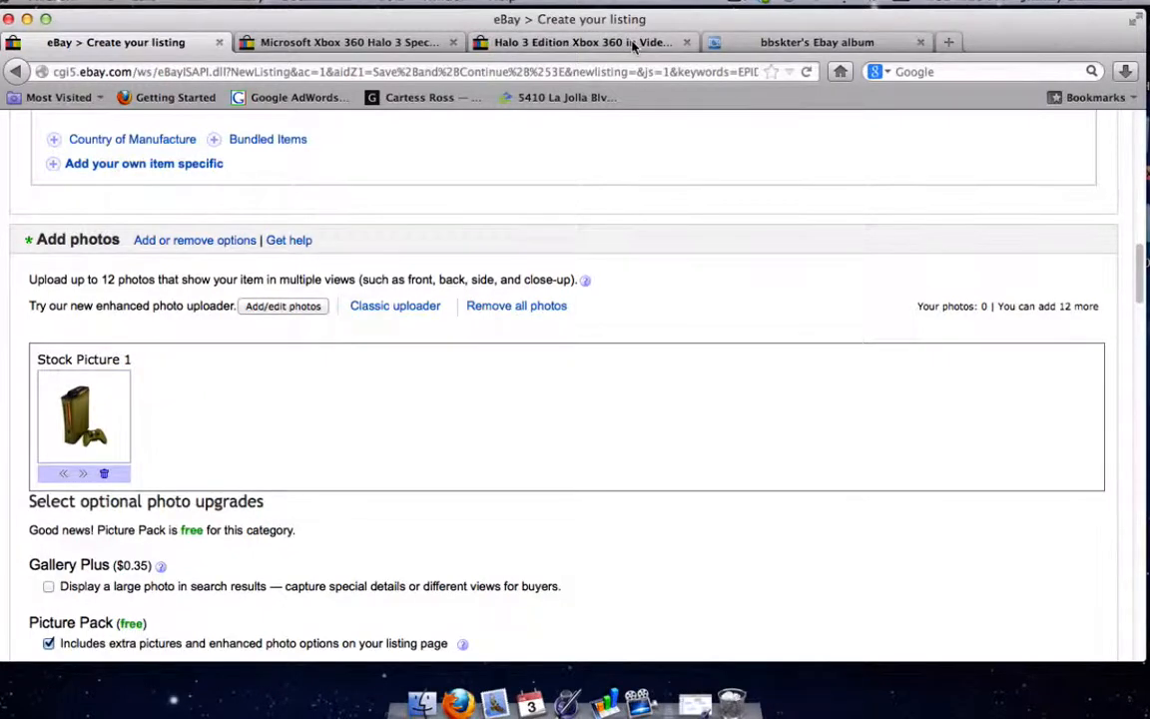
- Examine the ended Halo 3 Special Edition auction's photo, product details and seller description for comparison with the draft
left_click(587, 42)
left_click(359, 42)
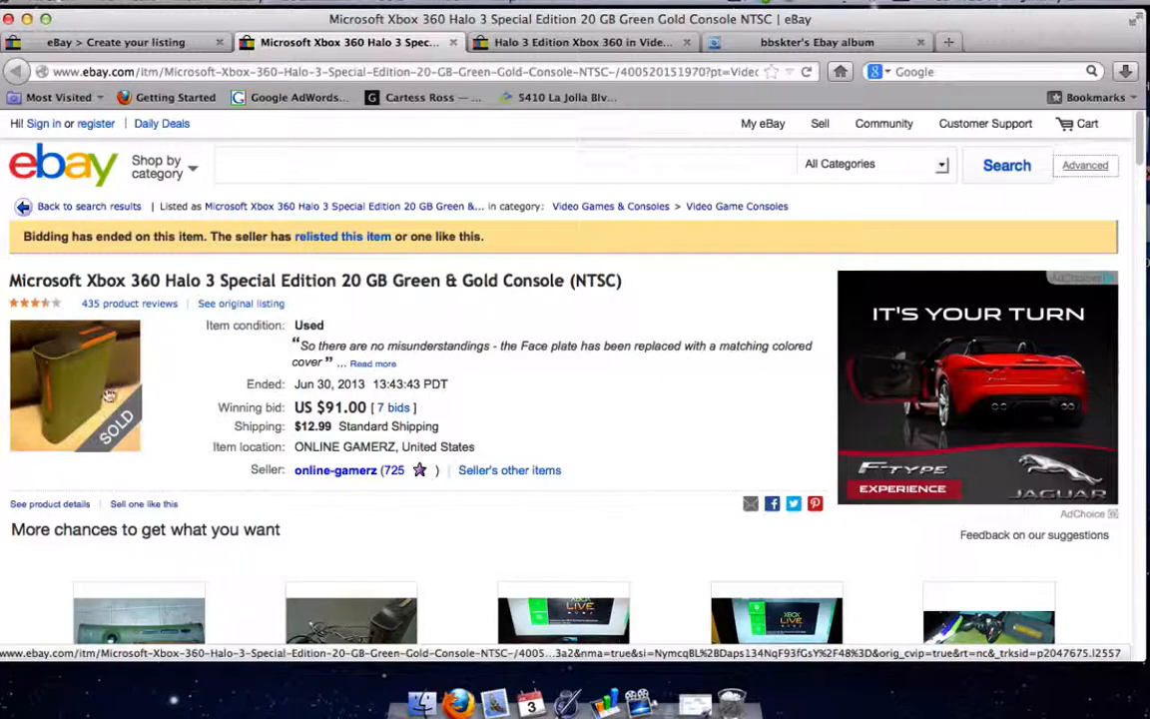
scroll(132, 370, "down", 1)
scroll(131, 359, "down", 5)
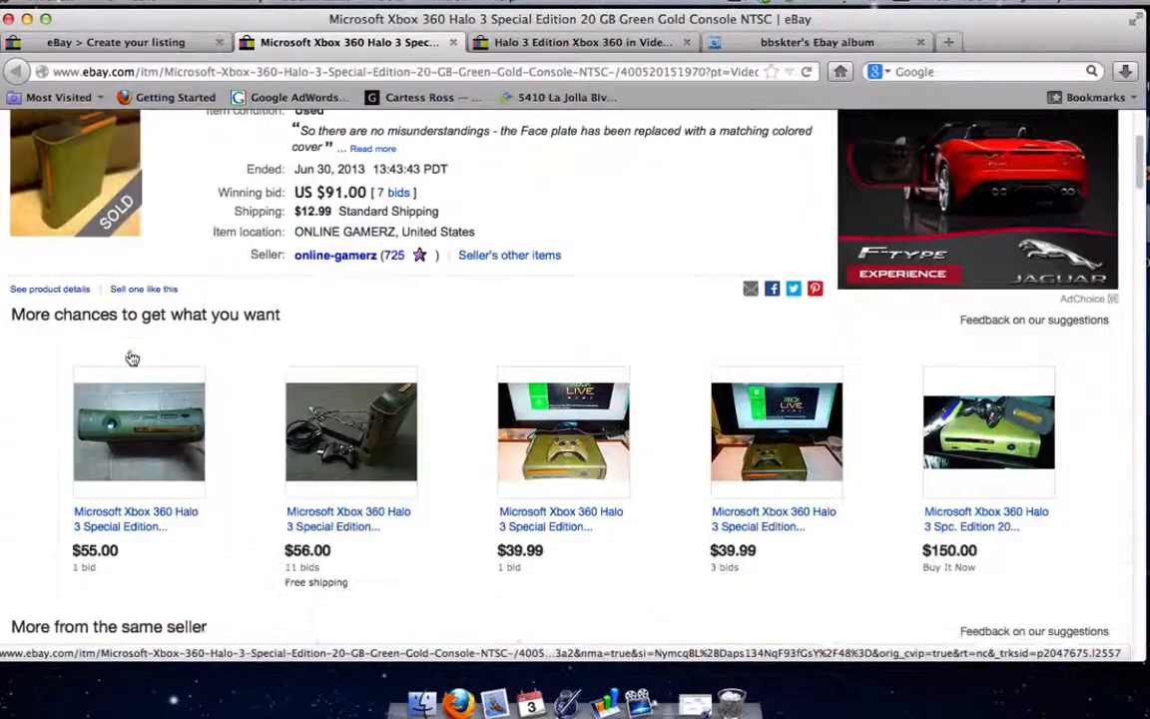
scroll(128, 355, "up", 3)
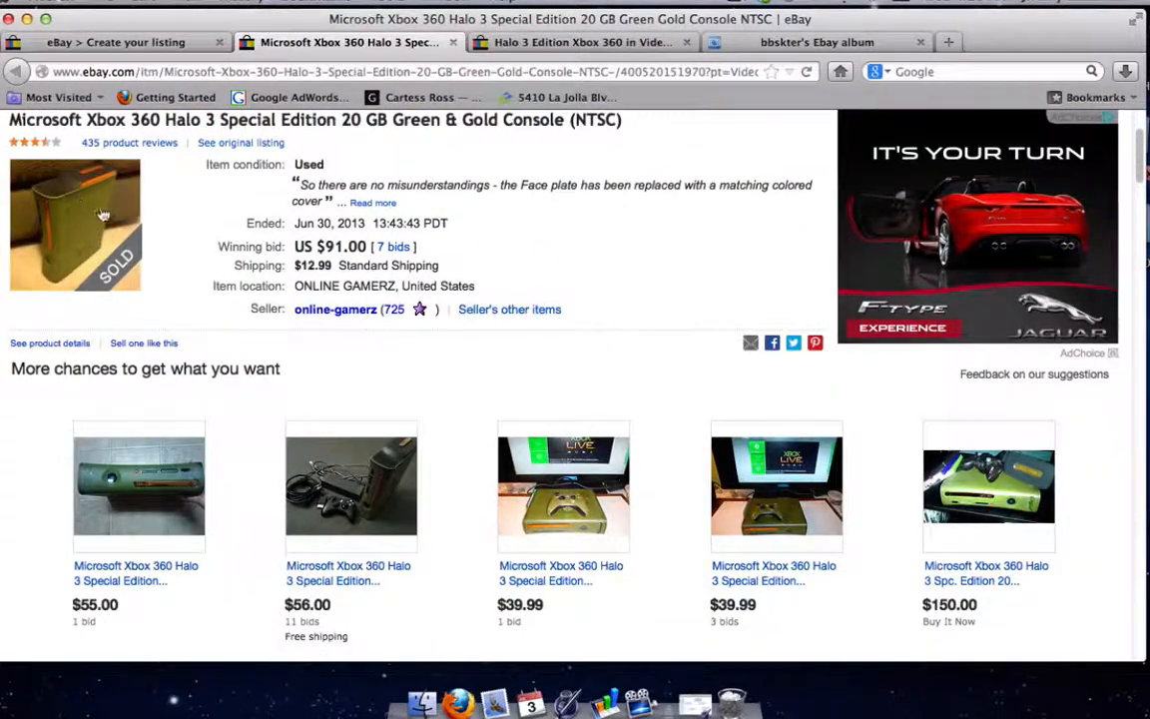
scroll(340, 231, "down", 5)
scroll(334, 231, "up", 5)
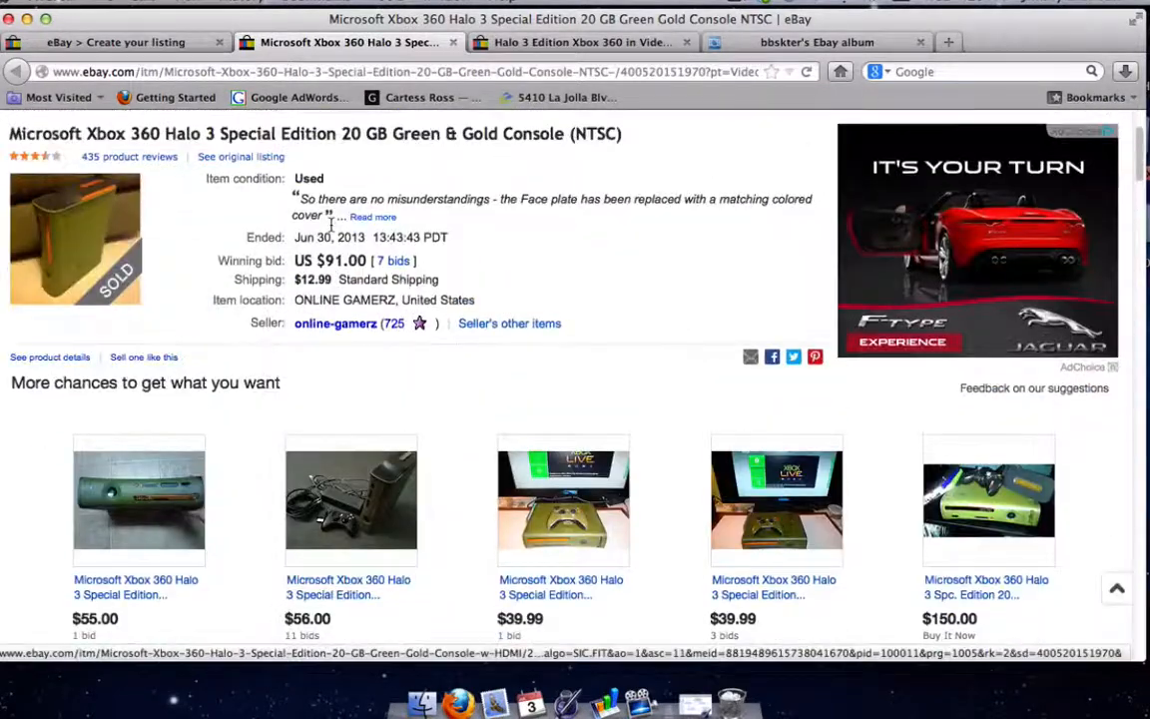
scroll(329, 230, "down", 15)
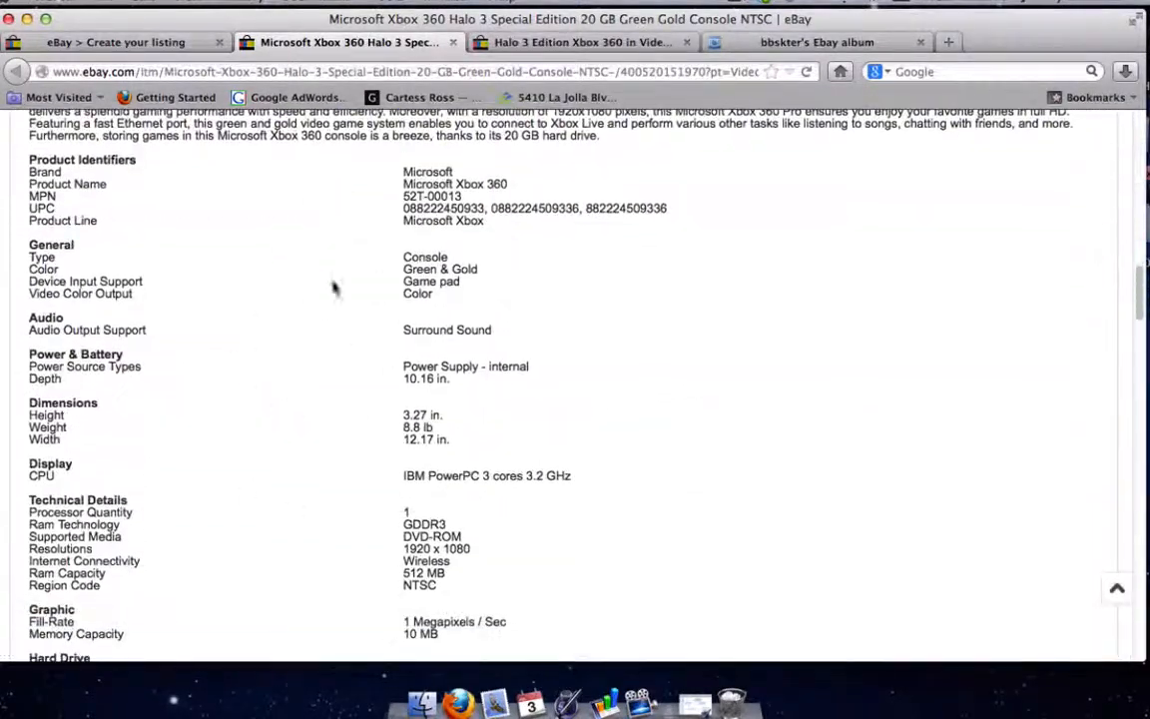
scroll(359, 315, "down", 10)
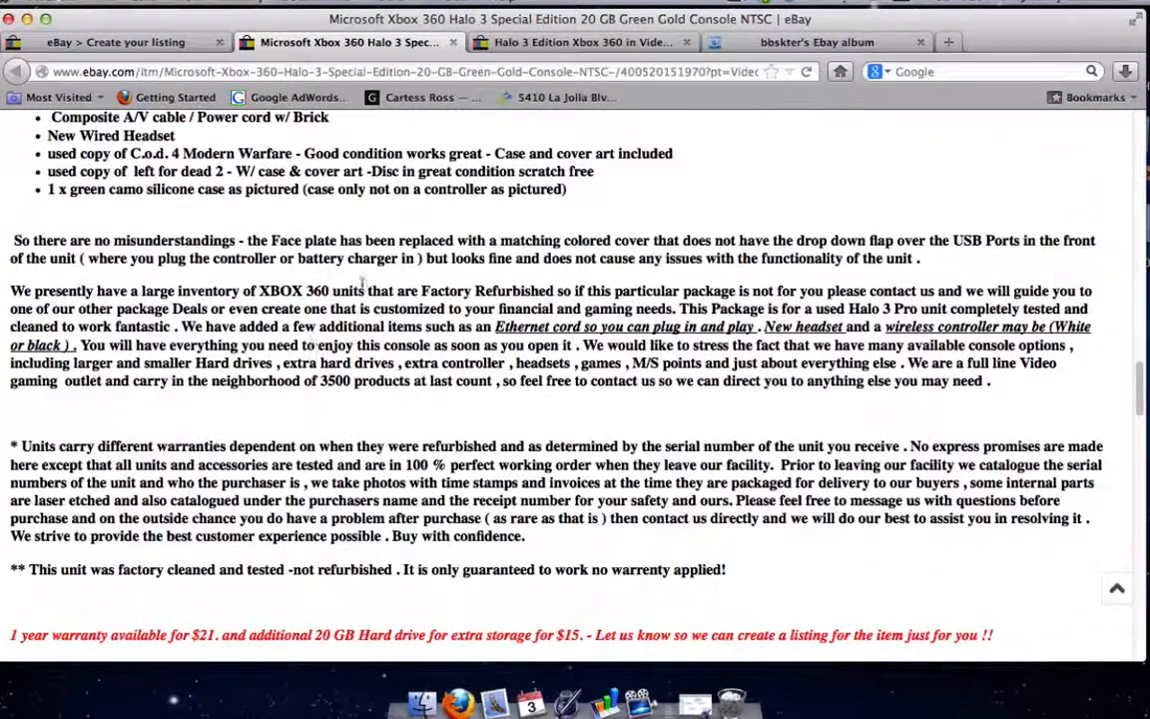
- Delete the stock picture from the draft listing and open the classic photo uploader
left_click(178, 45)
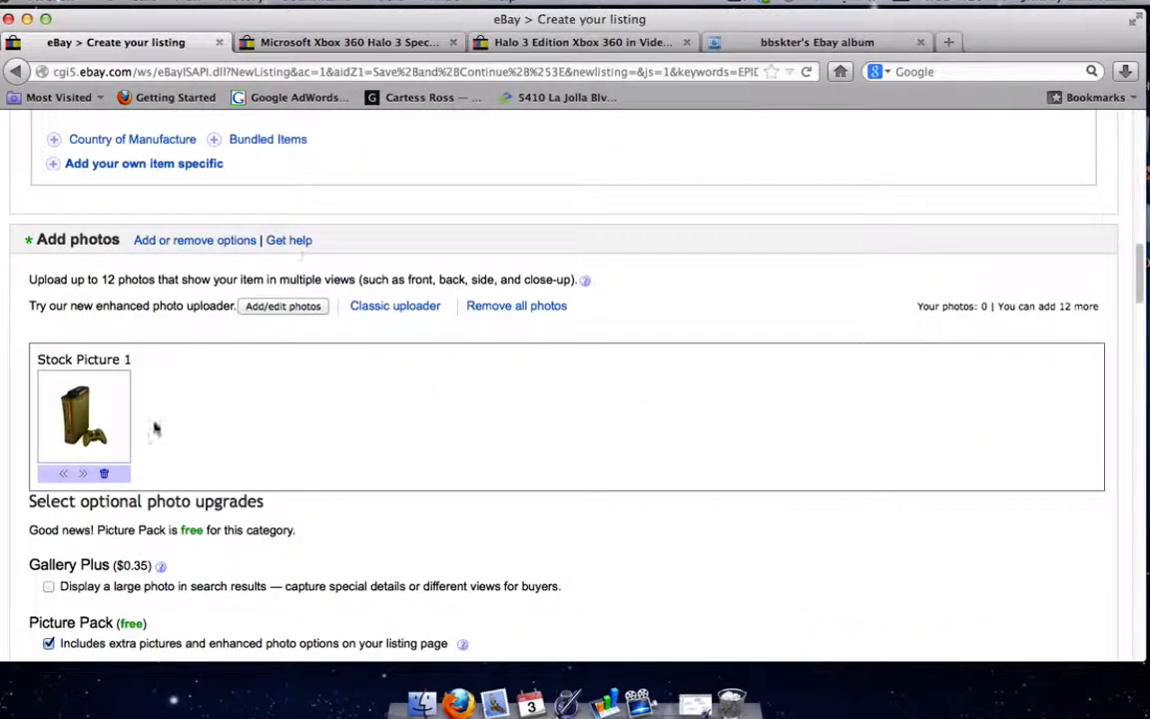
left_click(104, 474)
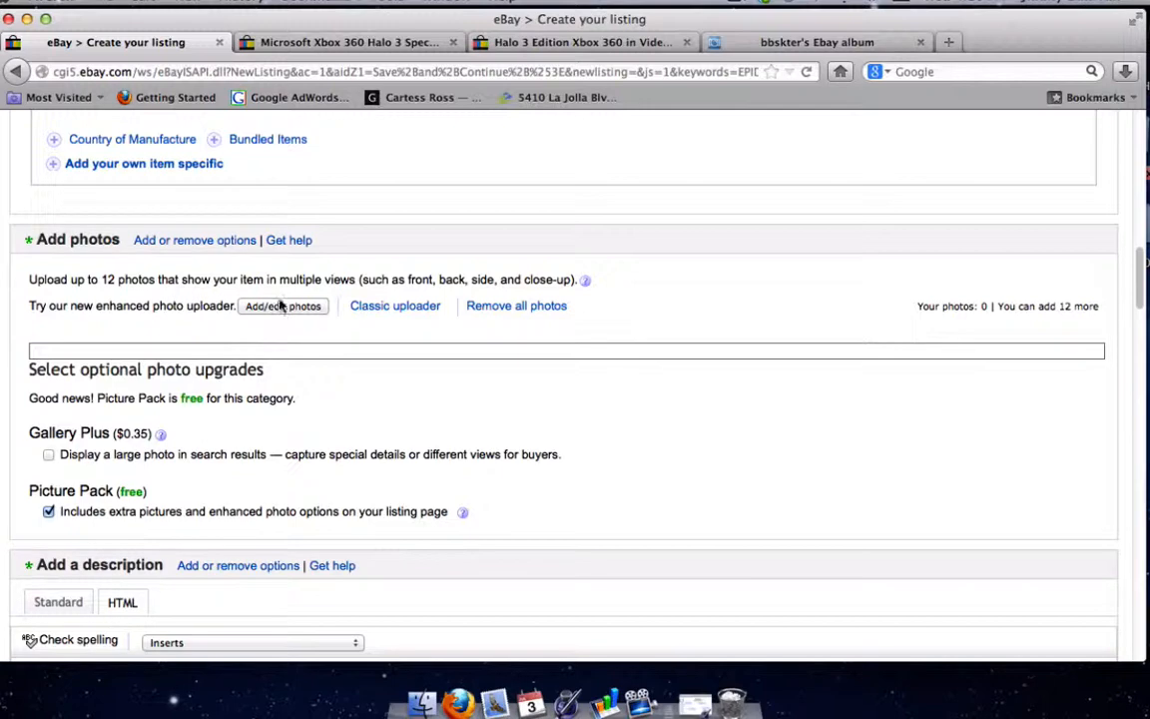
left_click(397, 306)
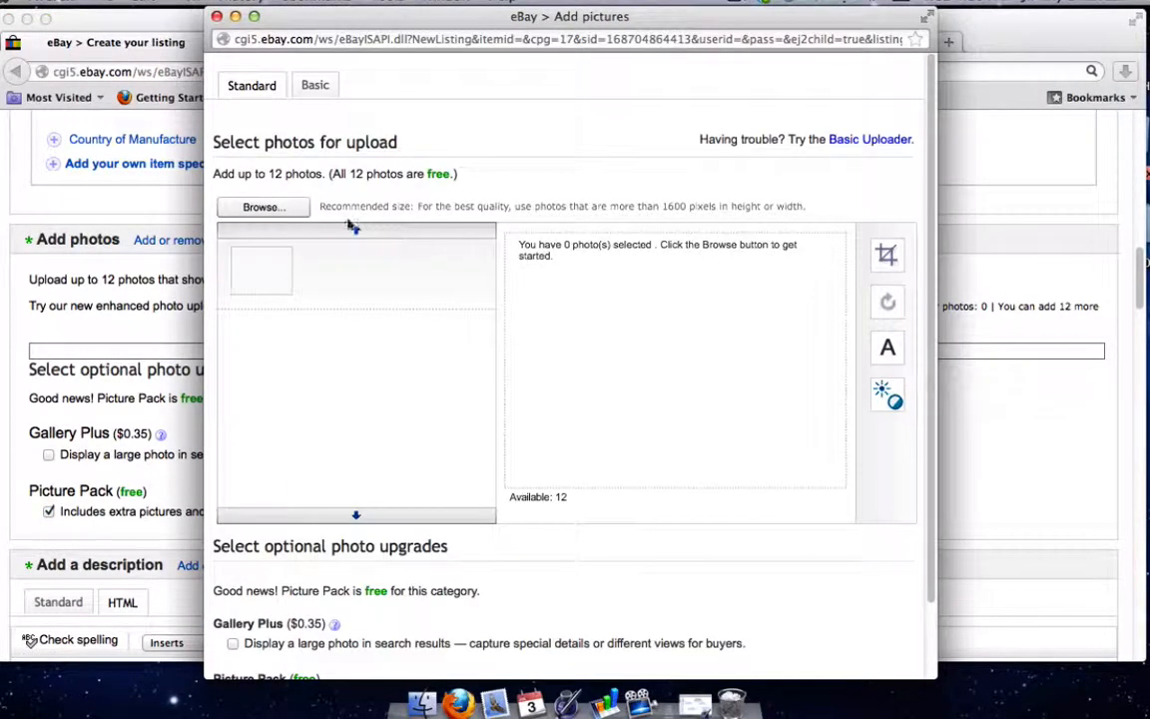
- Browse for photos to upload and open the Xbox 360 folder on the Desktop
left_click(262, 207)
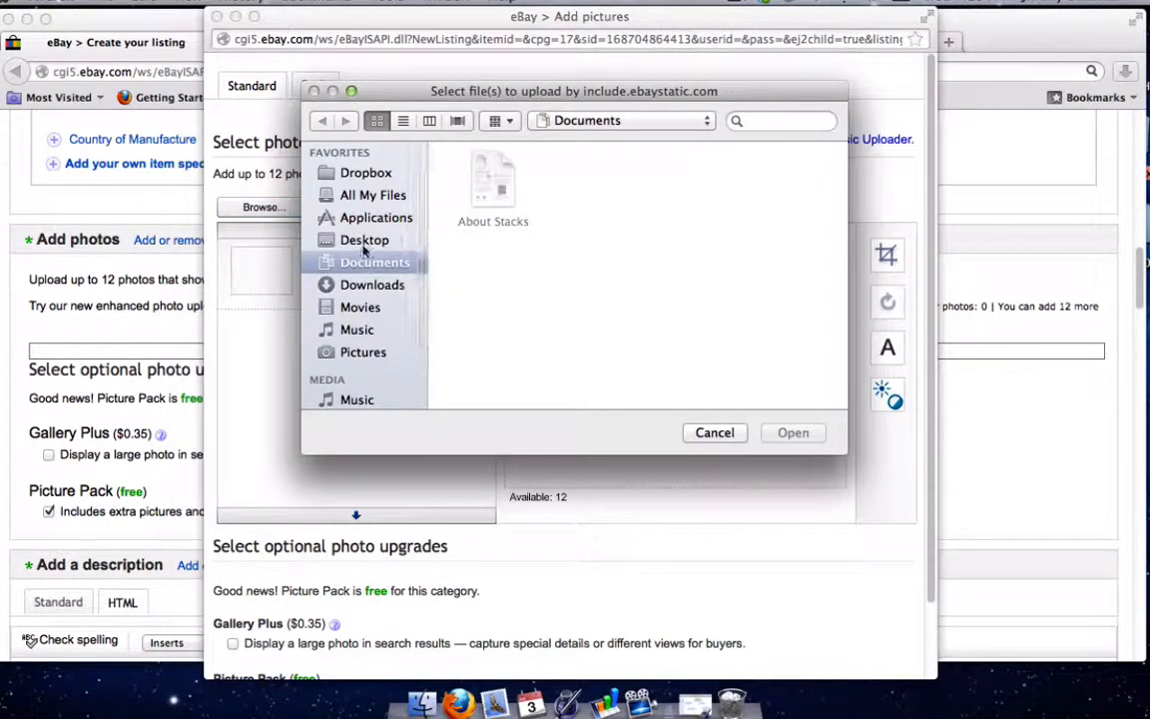
left_click(373, 247)
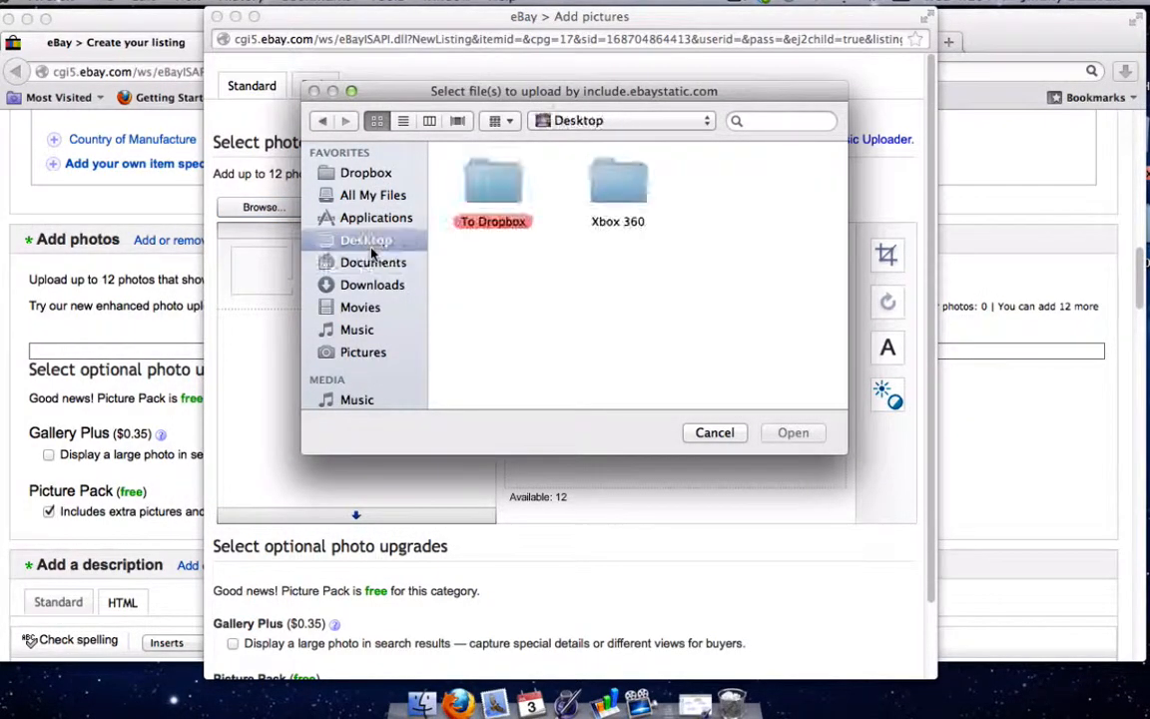
double_click(602, 175)
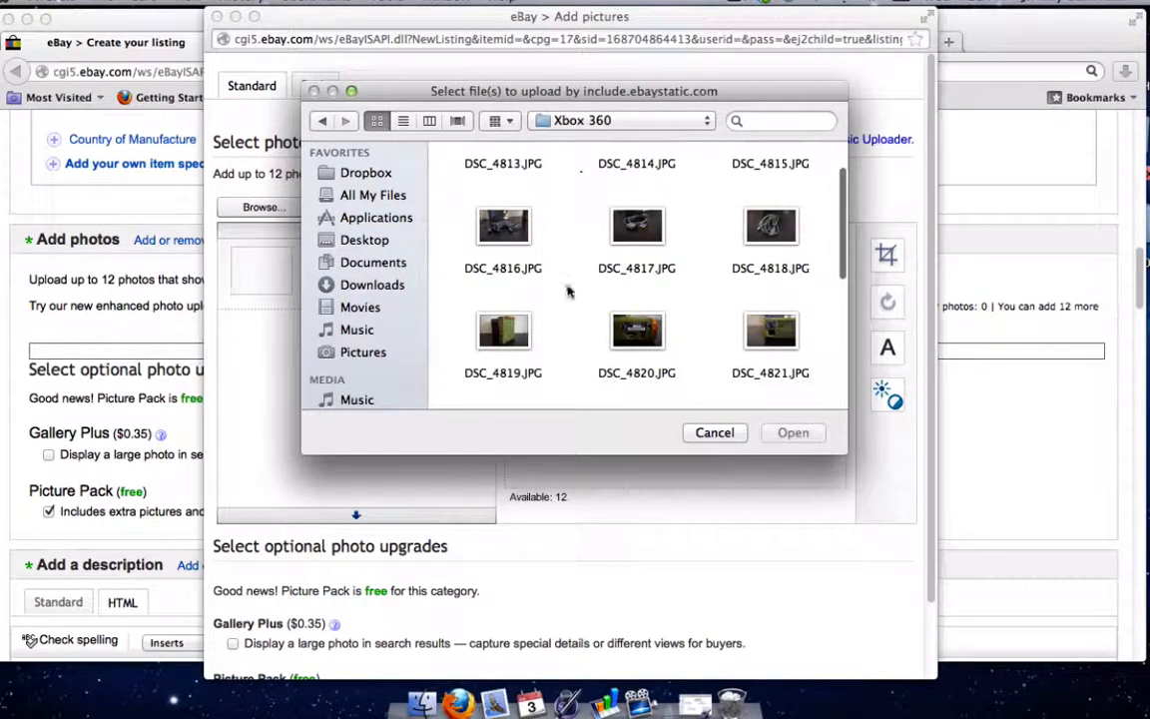
scroll(569, 289, "up", 2)
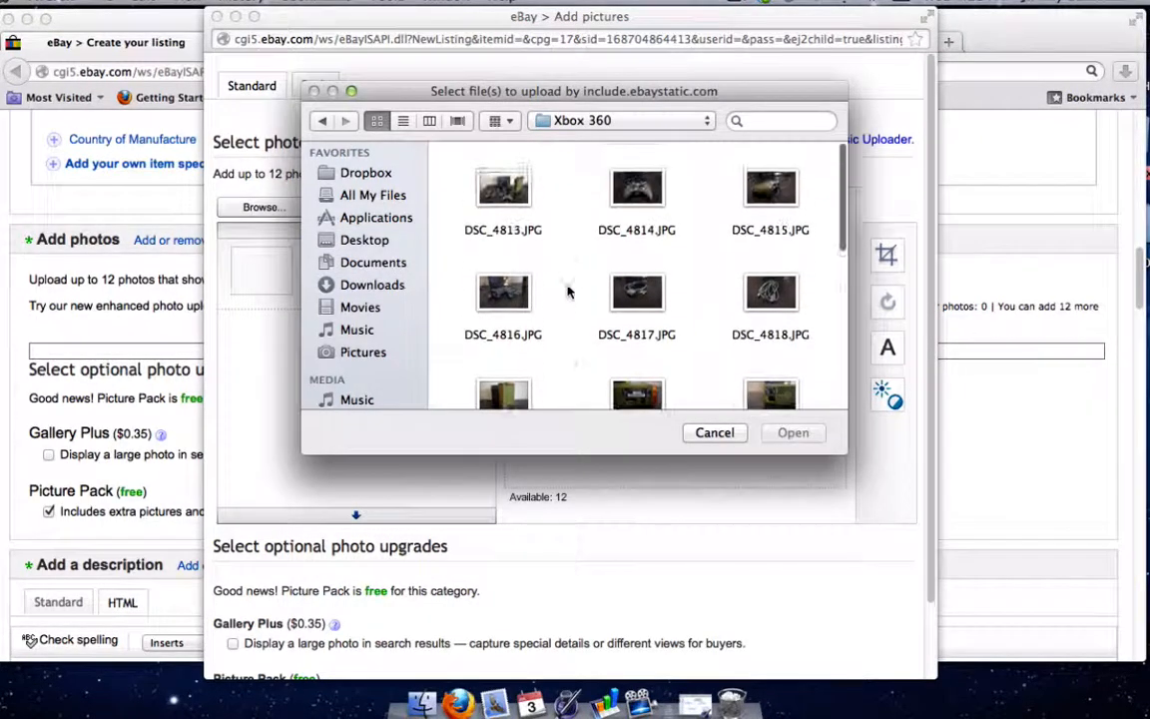
- Preview the photos DSC_4813.JPG, DSC_4816.JPG and DSC_4824.JPG in the Xbox 360 folder
left_click(509, 195)
key("space")
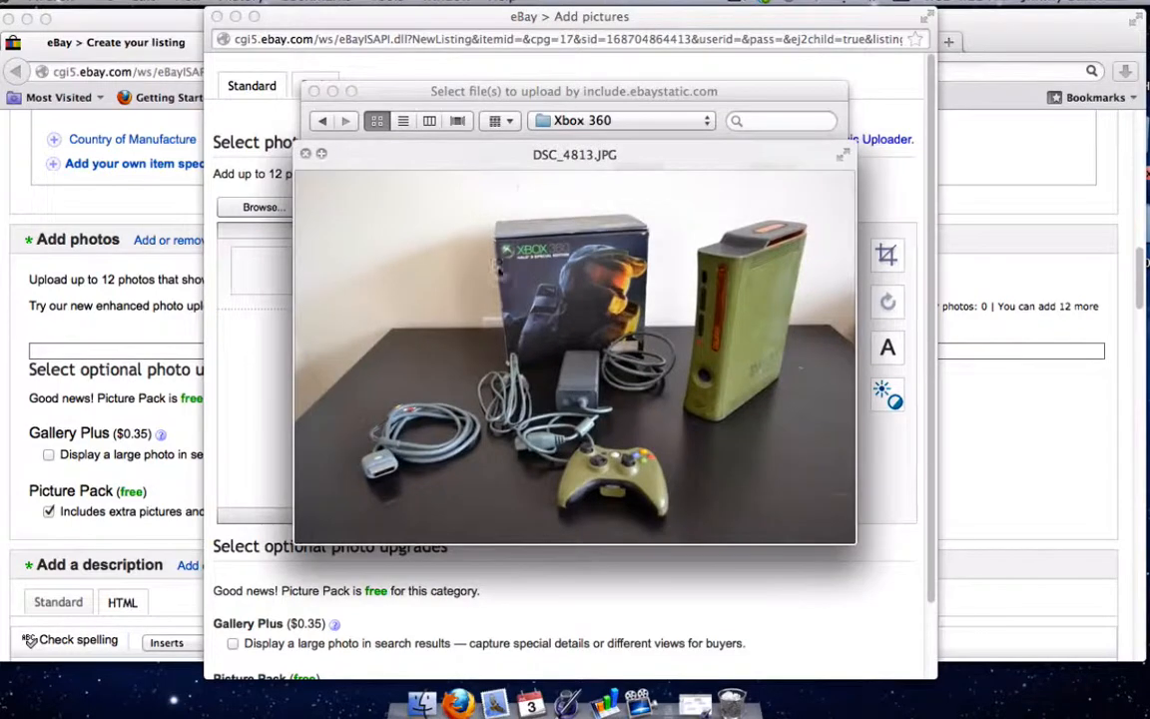
left_click(306, 155)
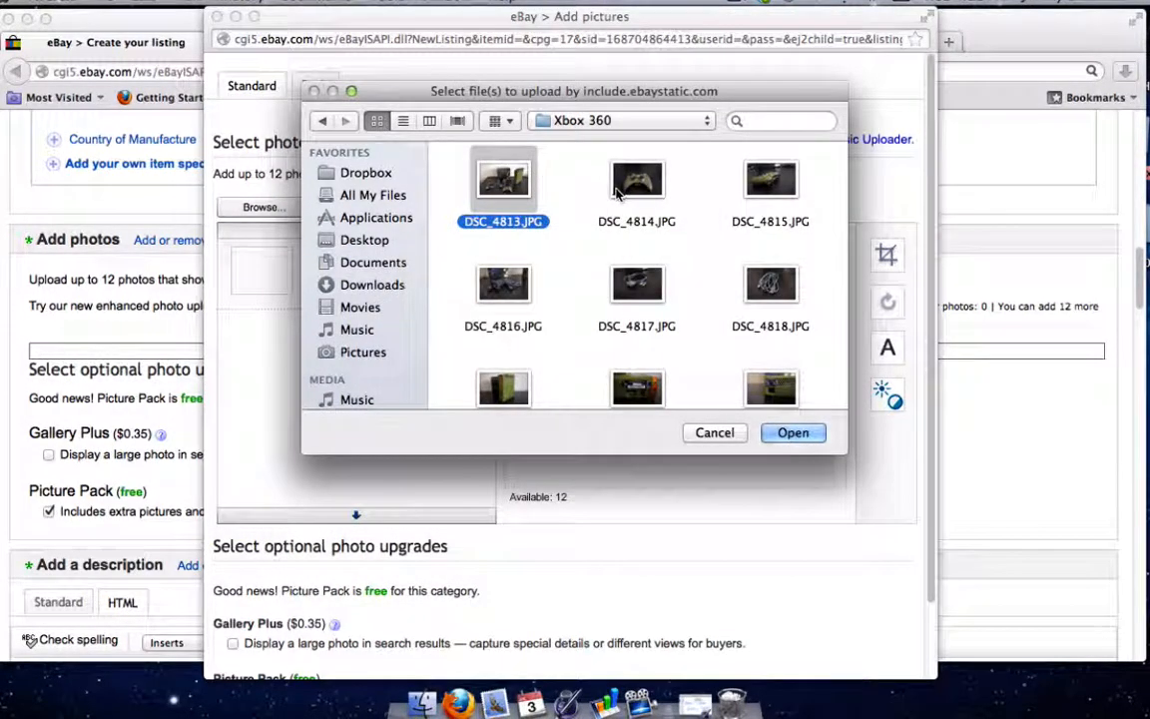
left_click(499, 288)
key("space")
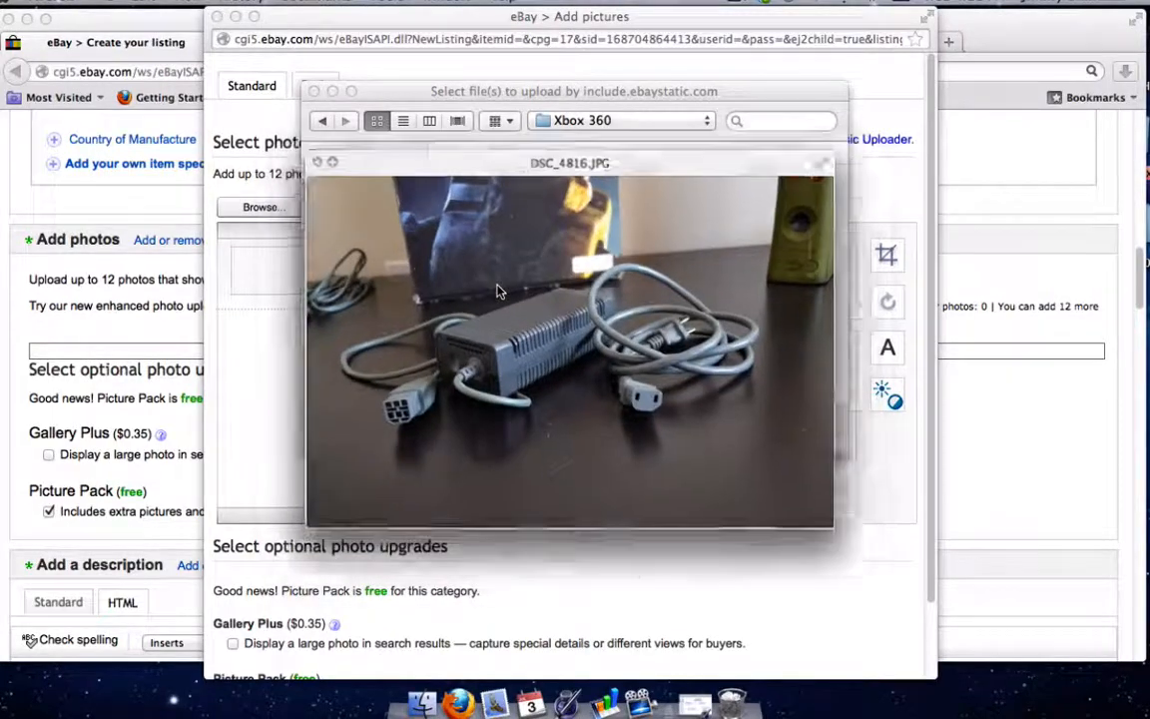
key("space")
scroll(548, 284, "down", 2)
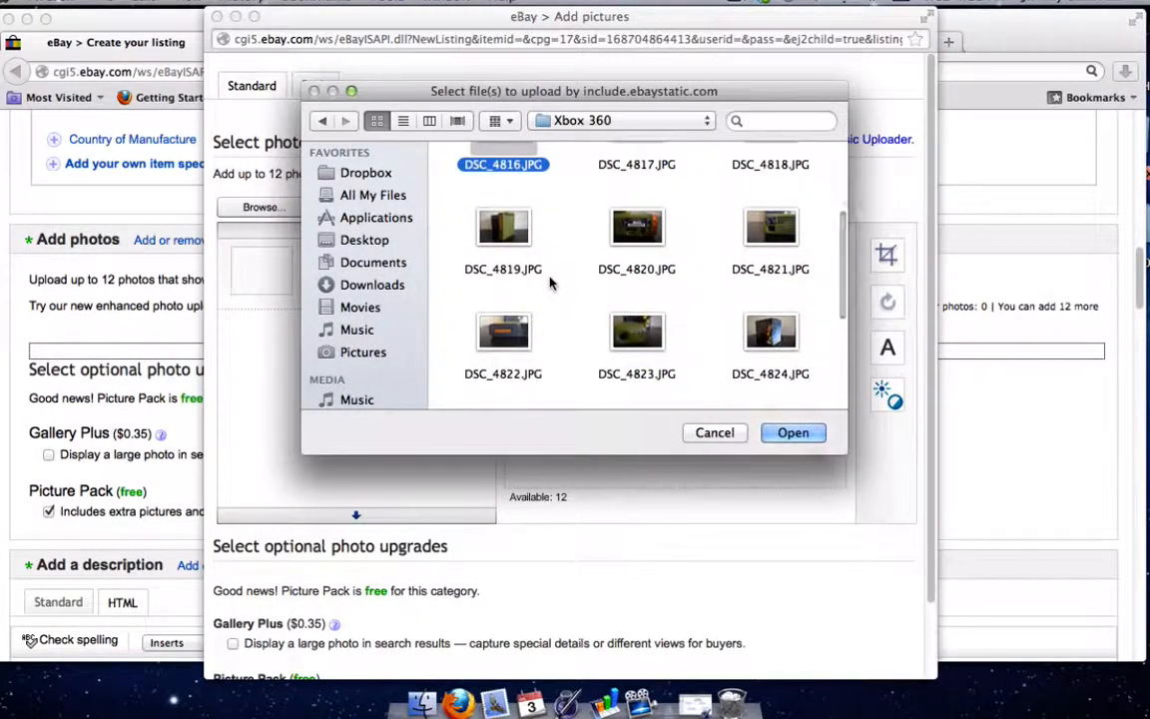
left_click(788, 335)
key("space")
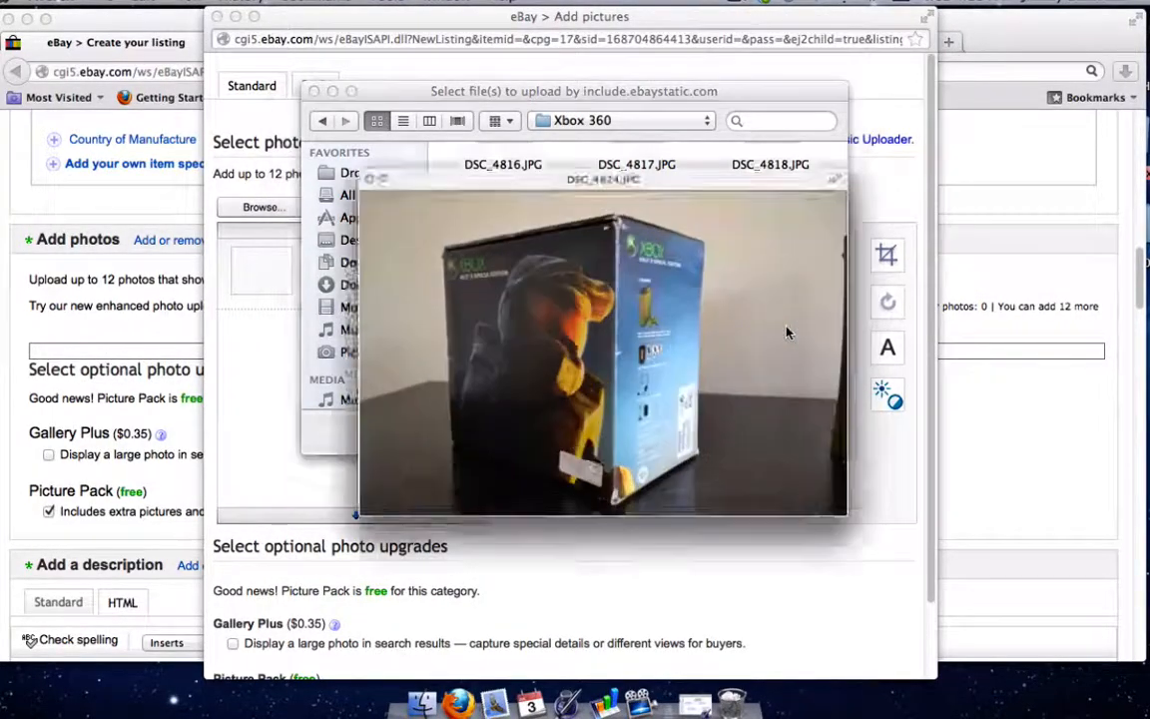
key("space")
- Select DSC_4830.JPG, DSC_4828.JPG, DSC_4824.JPG and DSC_4813.JPG together in the Xbox 360 folder
scroll(788, 332, "down", 3)
scroll(788, 333, "down", 2)
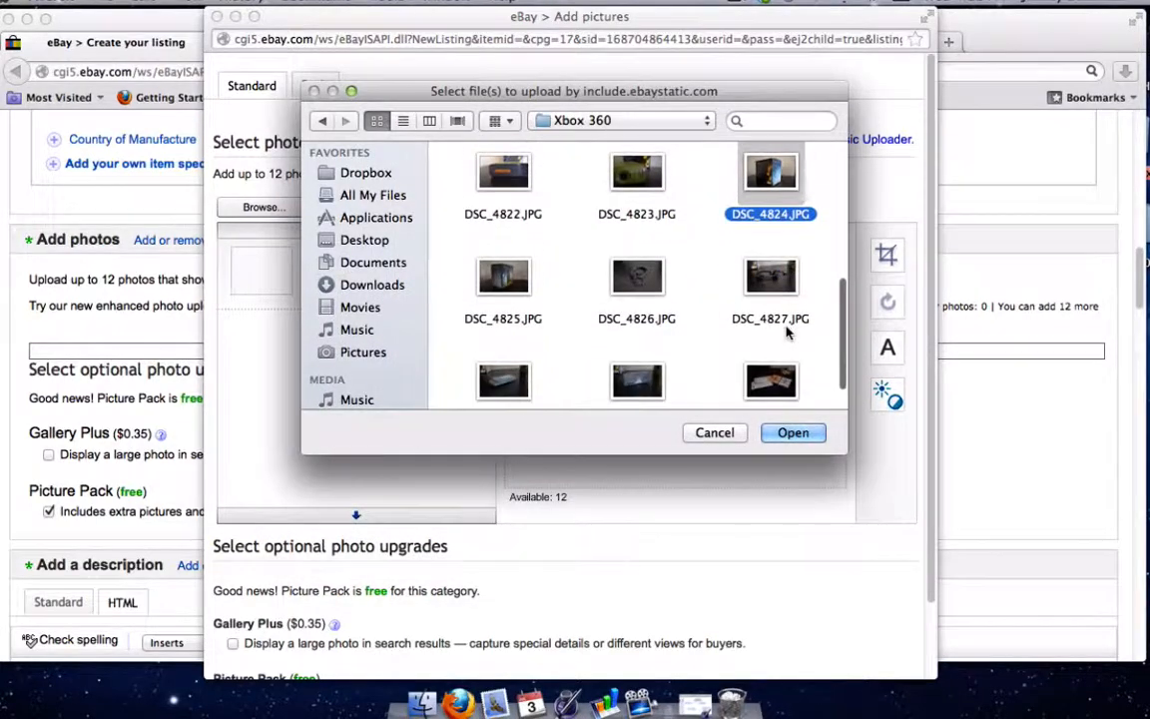
left_click(772, 341)
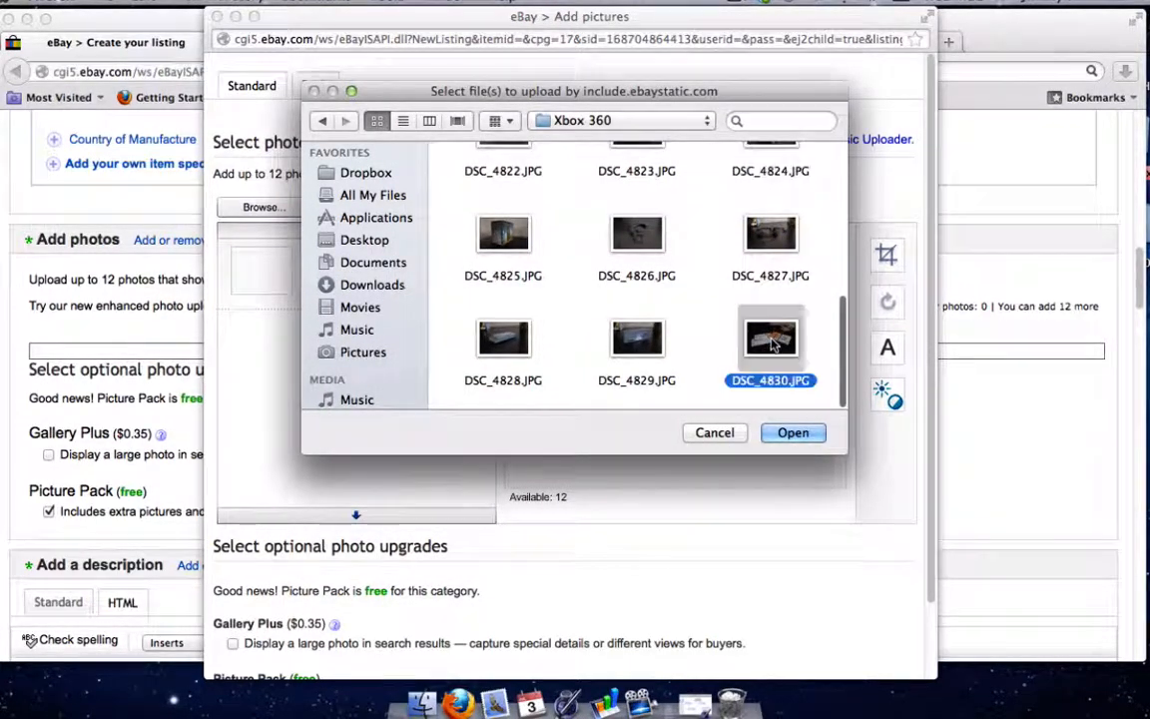
left_click(510, 345, "super")
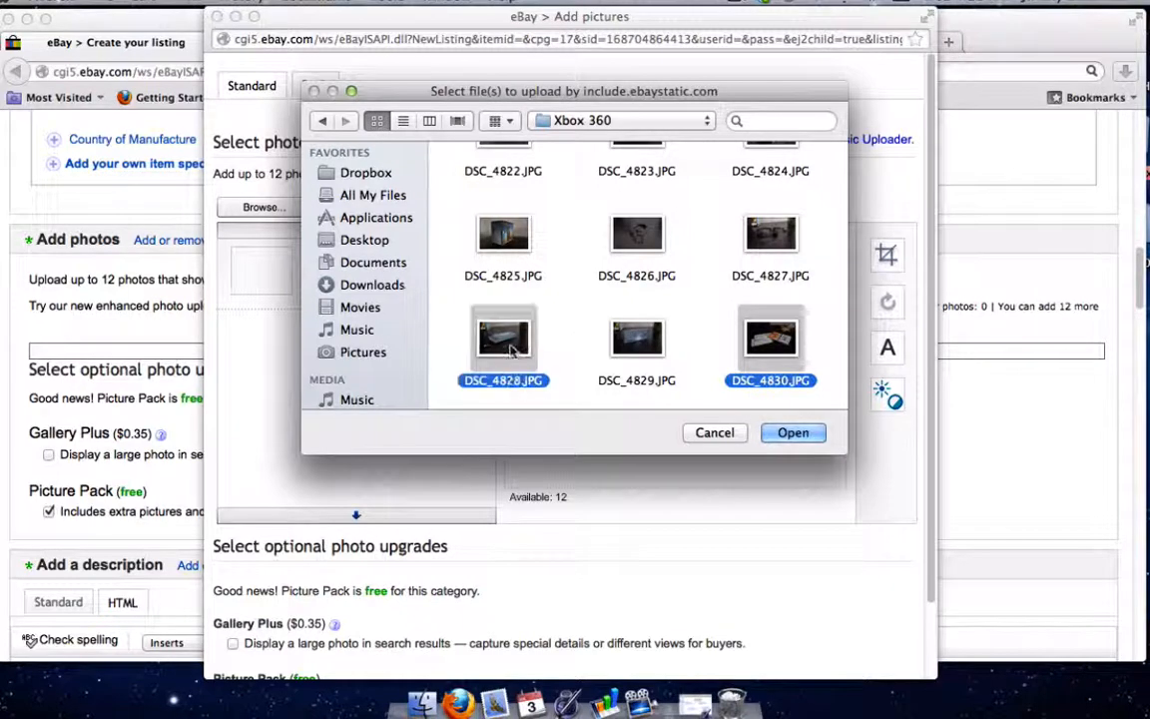
scroll(683, 335, "up", 2)
left_click(770, 218)
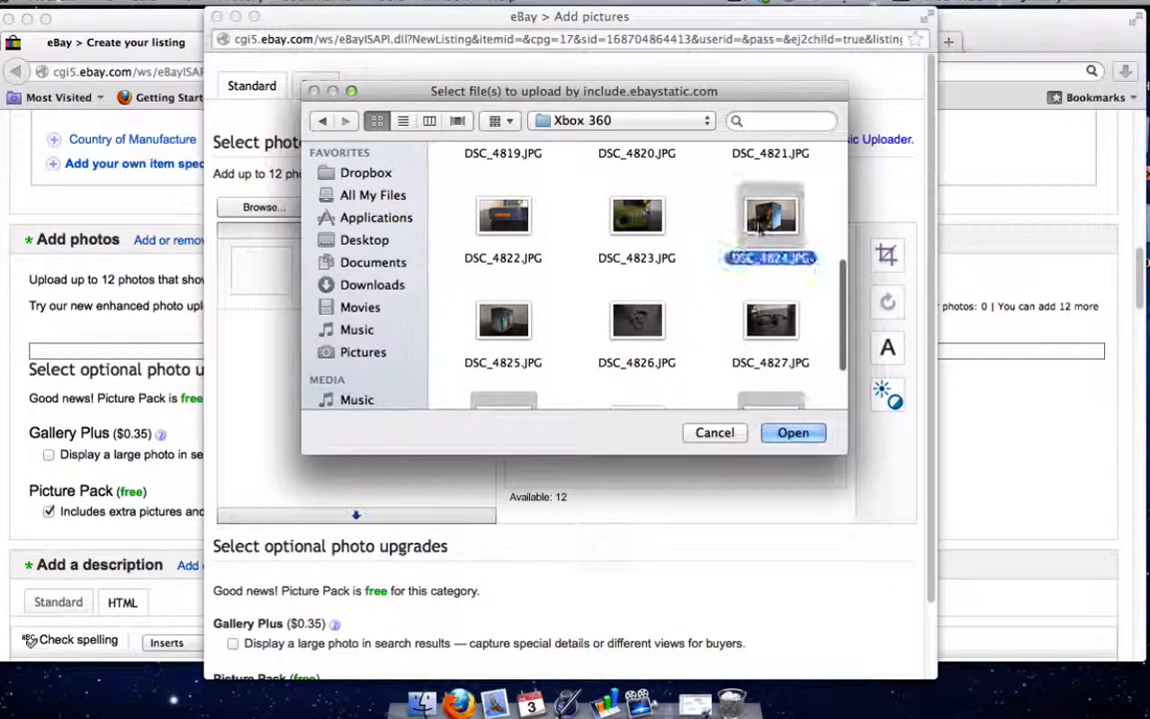
scroll(640, 255, "up", 4)
scroll(616, 263, "up", 2)
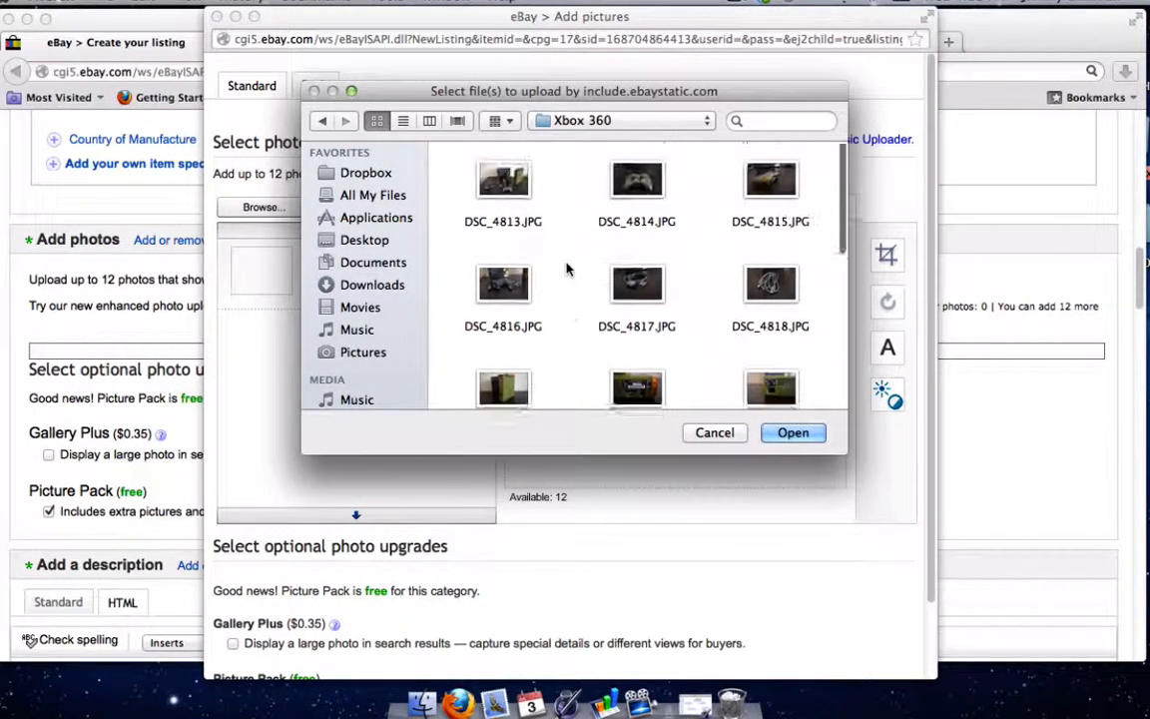
left_click(512, 185)
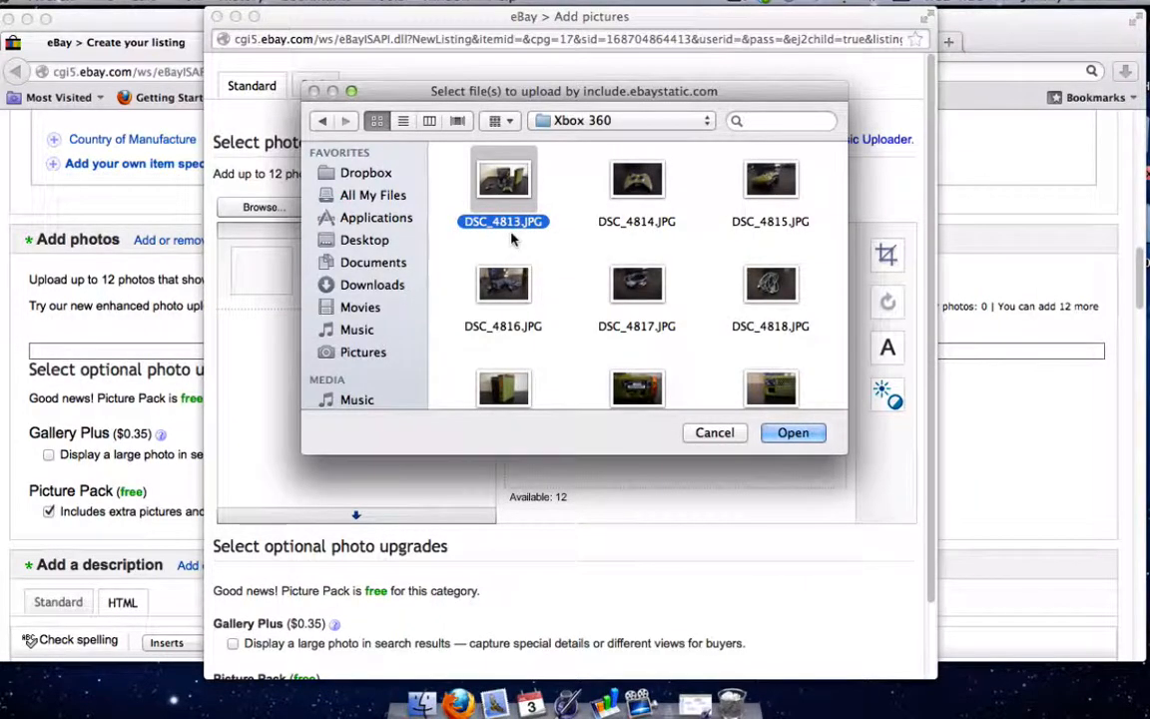
- Add the four selected photos to the uploader and upload them to the listing
scroll(578, 238, "down", 3)
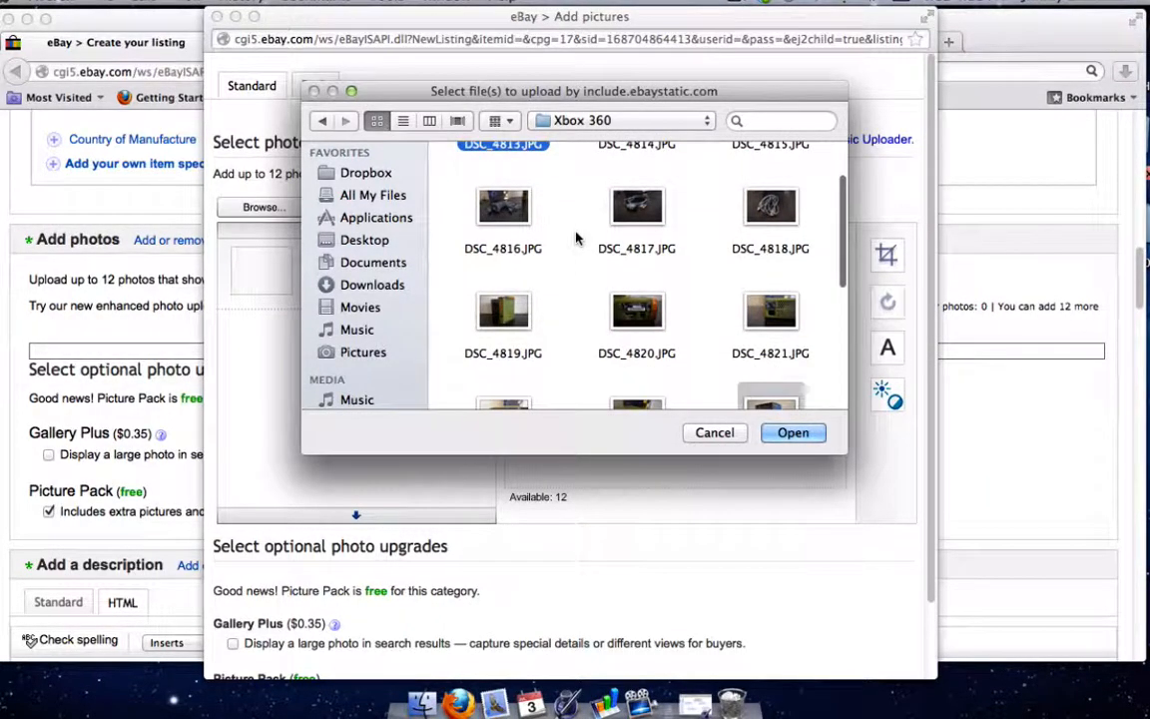
scroll(577, 238, "up", 3)
scroll(577, 238, "down", 5)
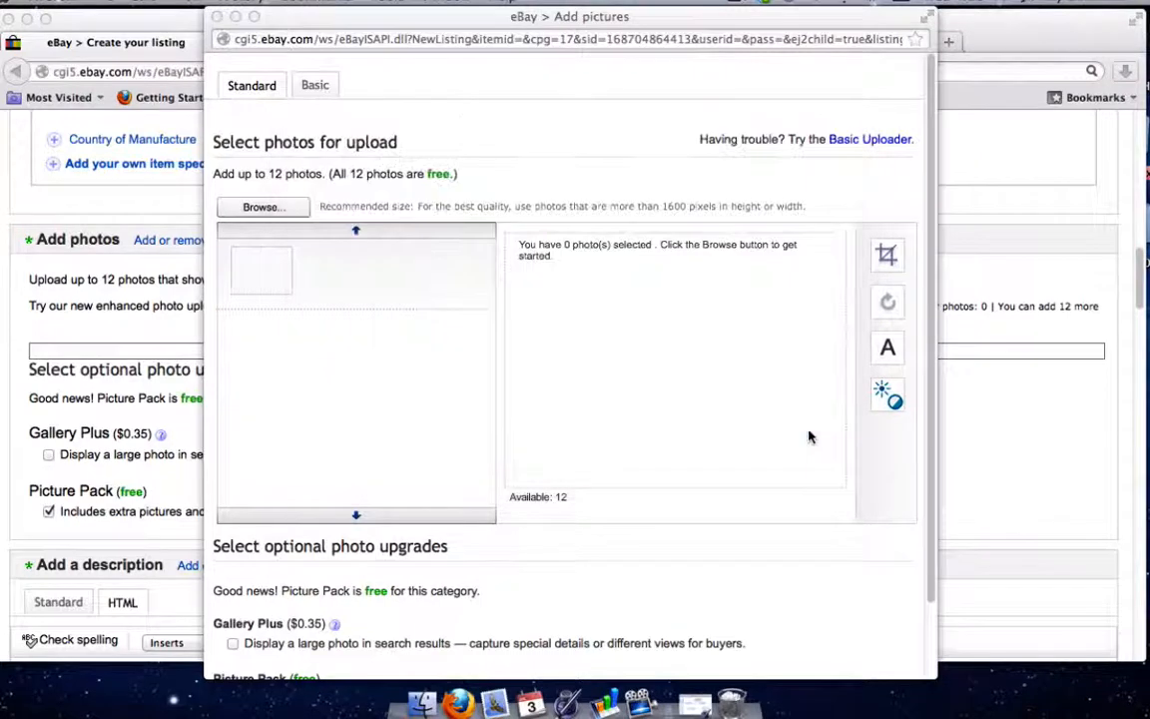
left_click(794, 432)
scroll(267, 292, "down", 2)
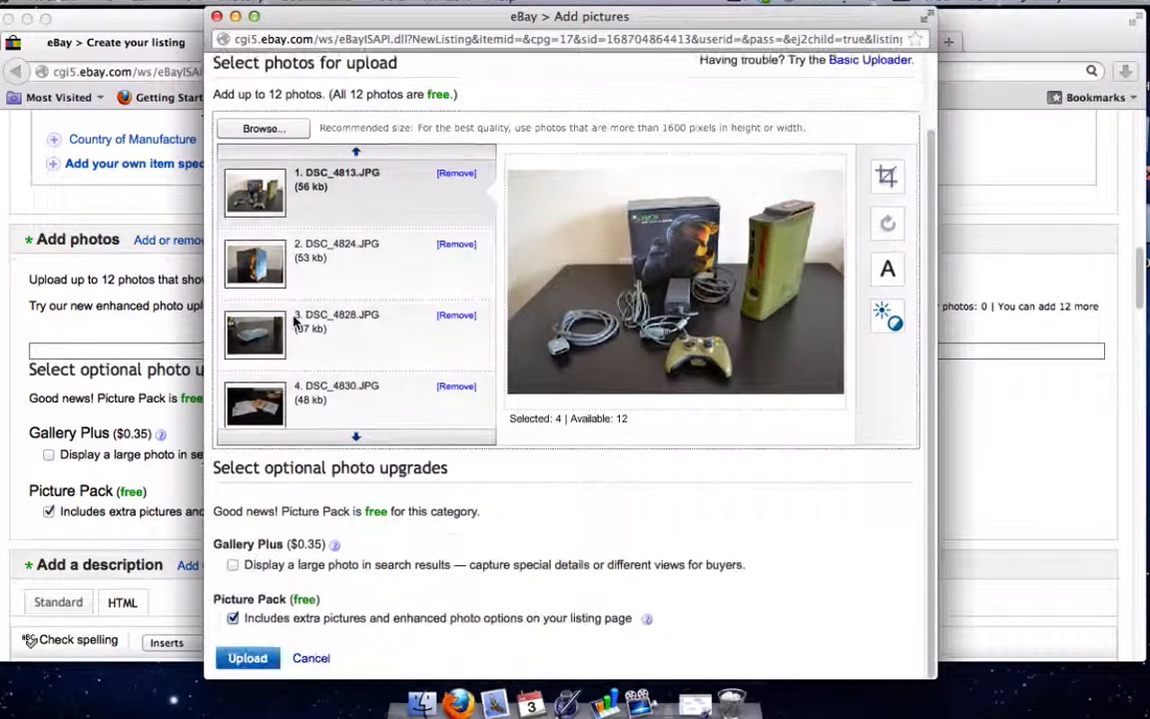
left_click(248, 659)
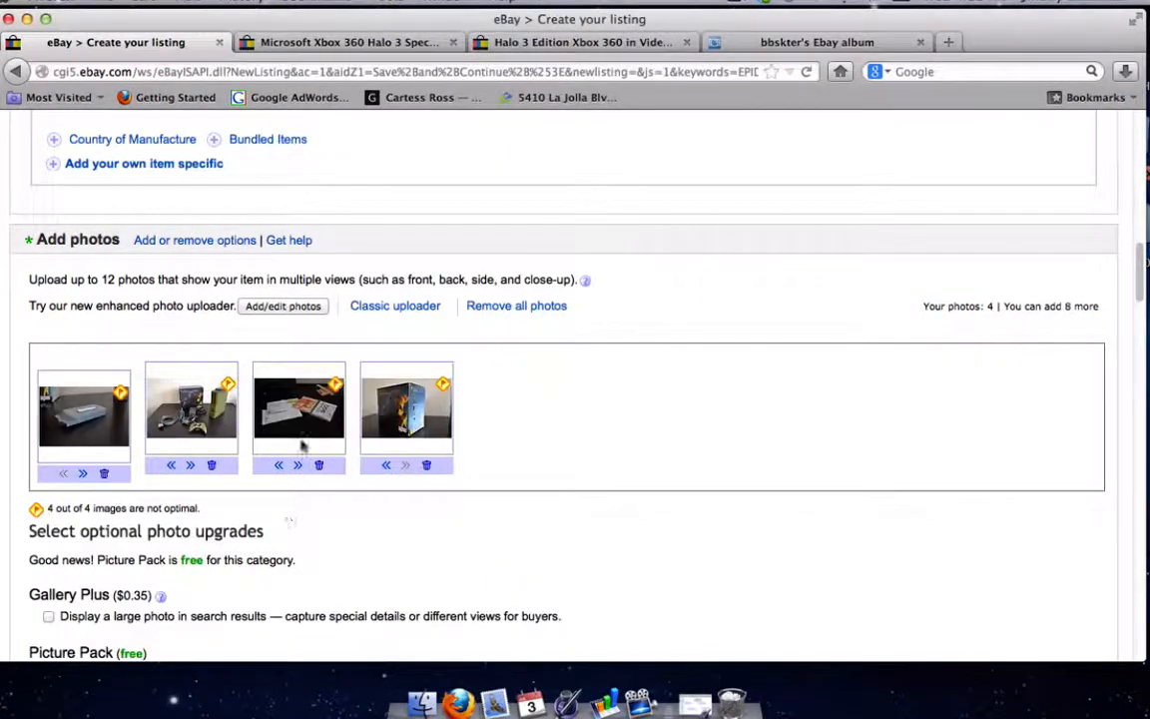
- Reorder the listing photos: full console set first, Halo box second, hard drive third, booklets and discs last
left_click(171, 465)
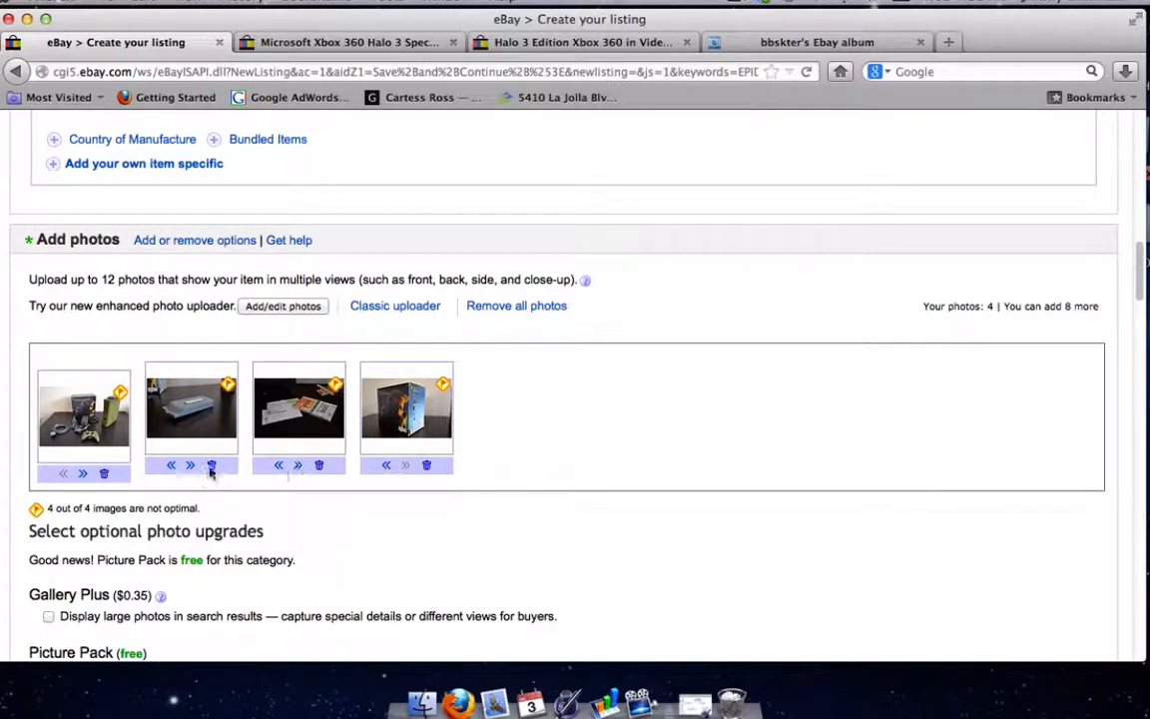
left_click(386, 465)
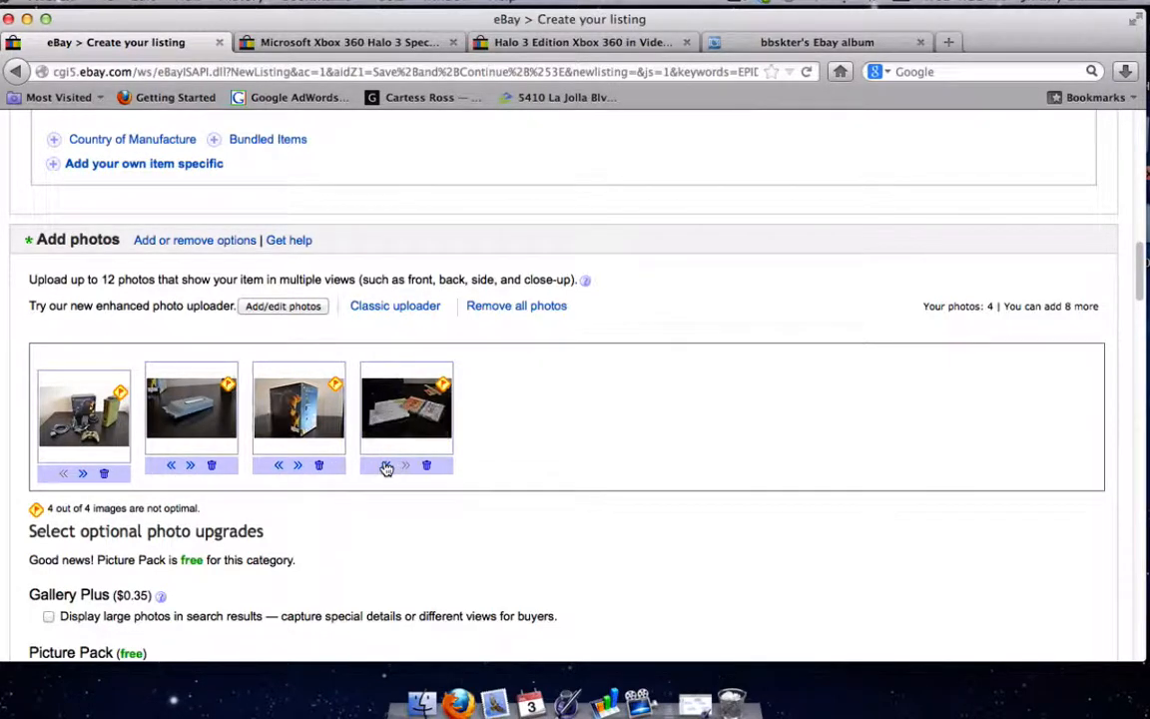
left_click(276, 466)
scroll(405, 423, "down", 3)
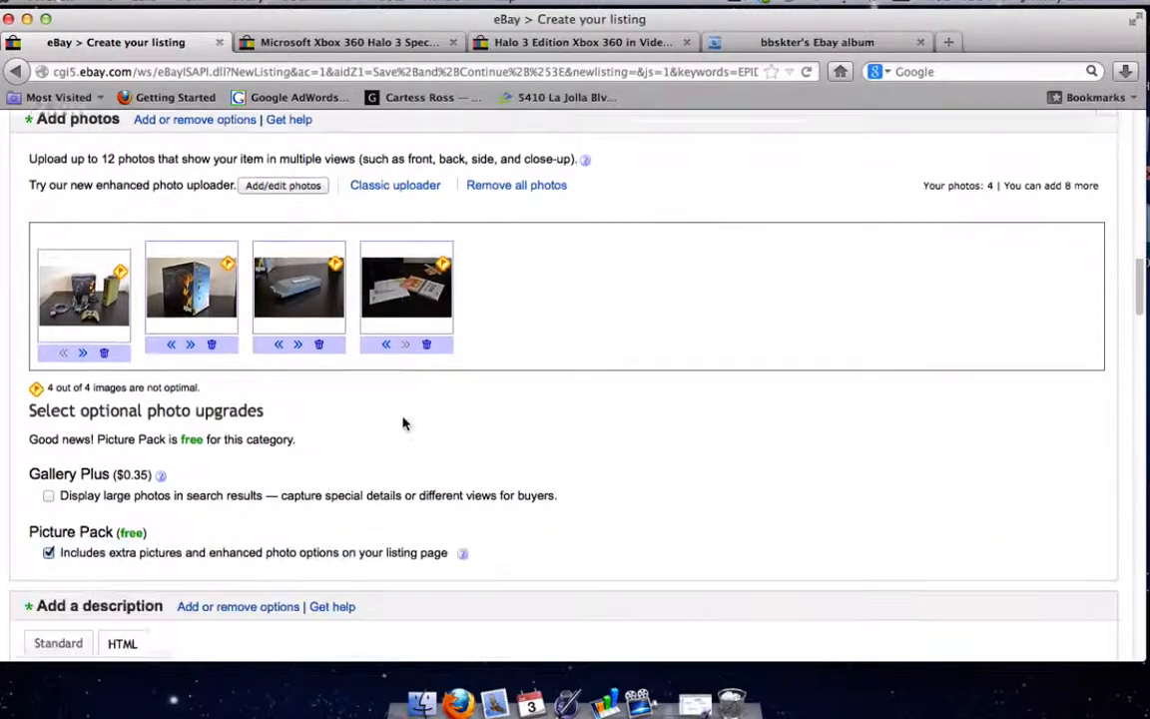
- Switch the item description editor to standard formatting mode and set the font size to 24
scroll(341, 404, "down", 4)
scroll(267, 455, "down", 1)
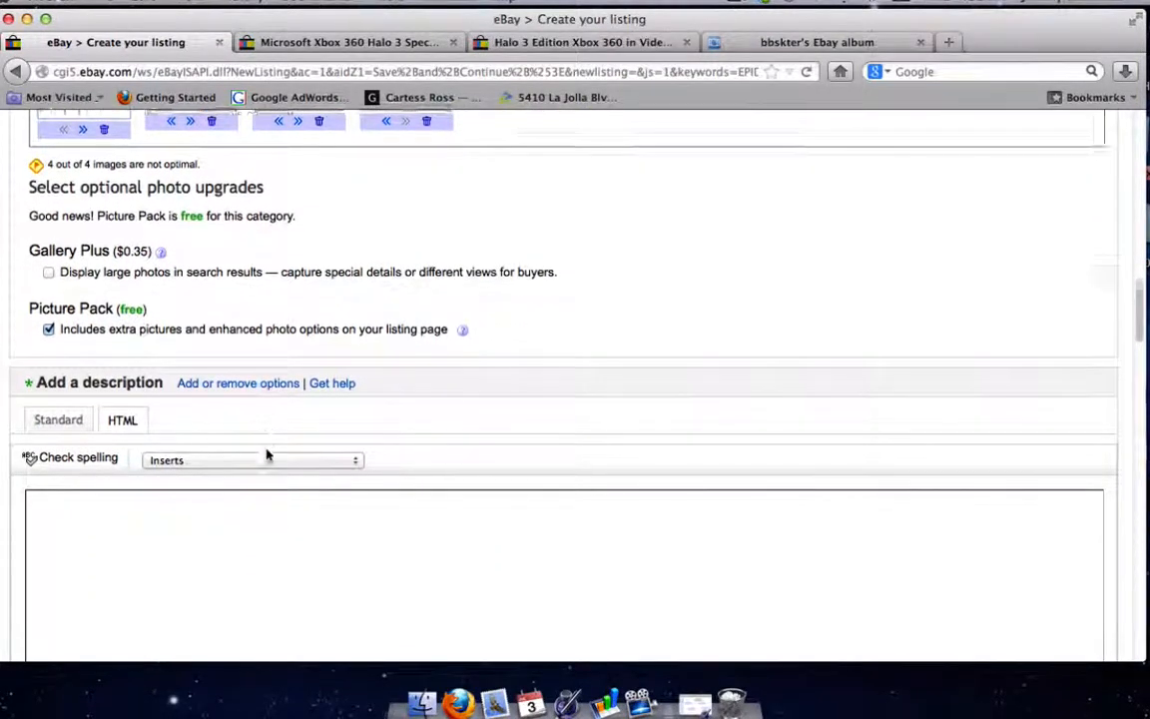
scroll(267, 456, "down", 2)
left_click(62, 317)
scroll(461, 429, "down", 4)
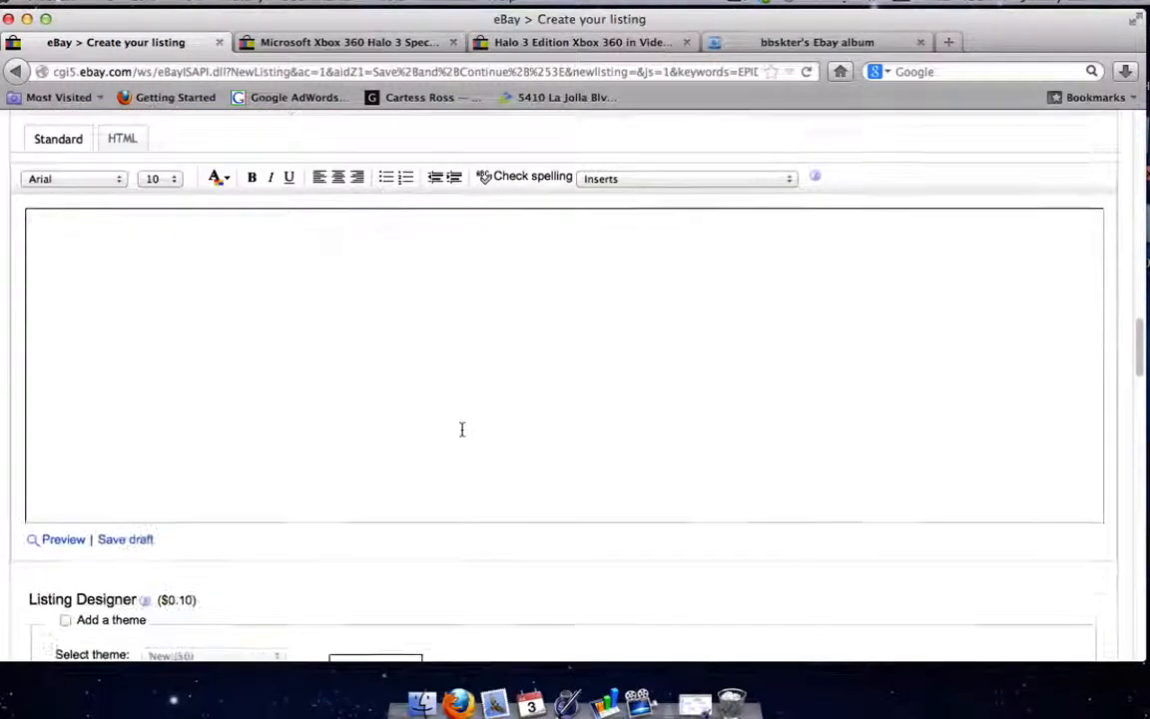
left_click(463, 385)
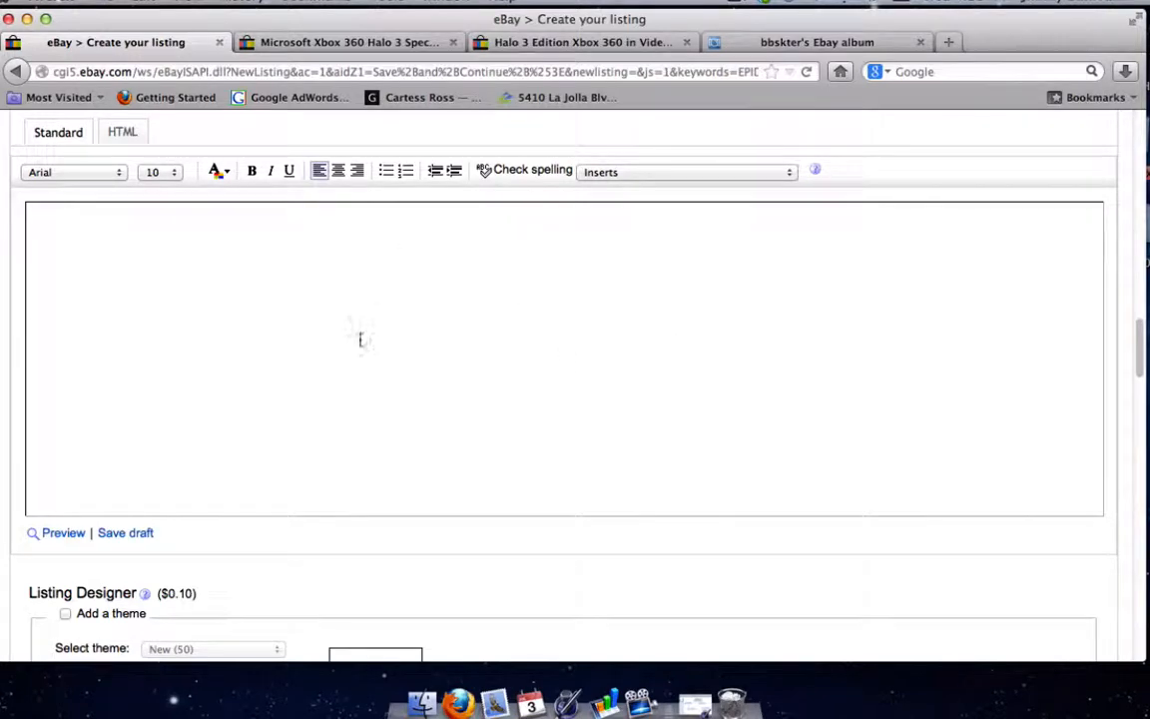
left_click(181, 175)
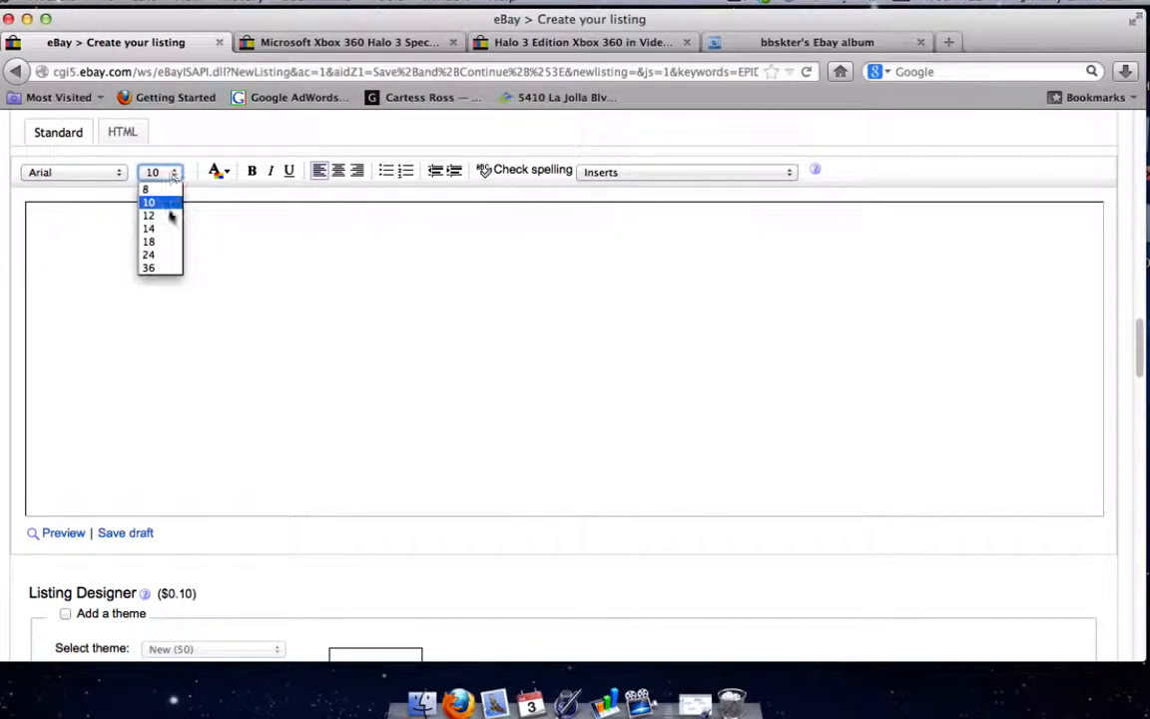
left_click(157, 238)
left_click(172, 176)
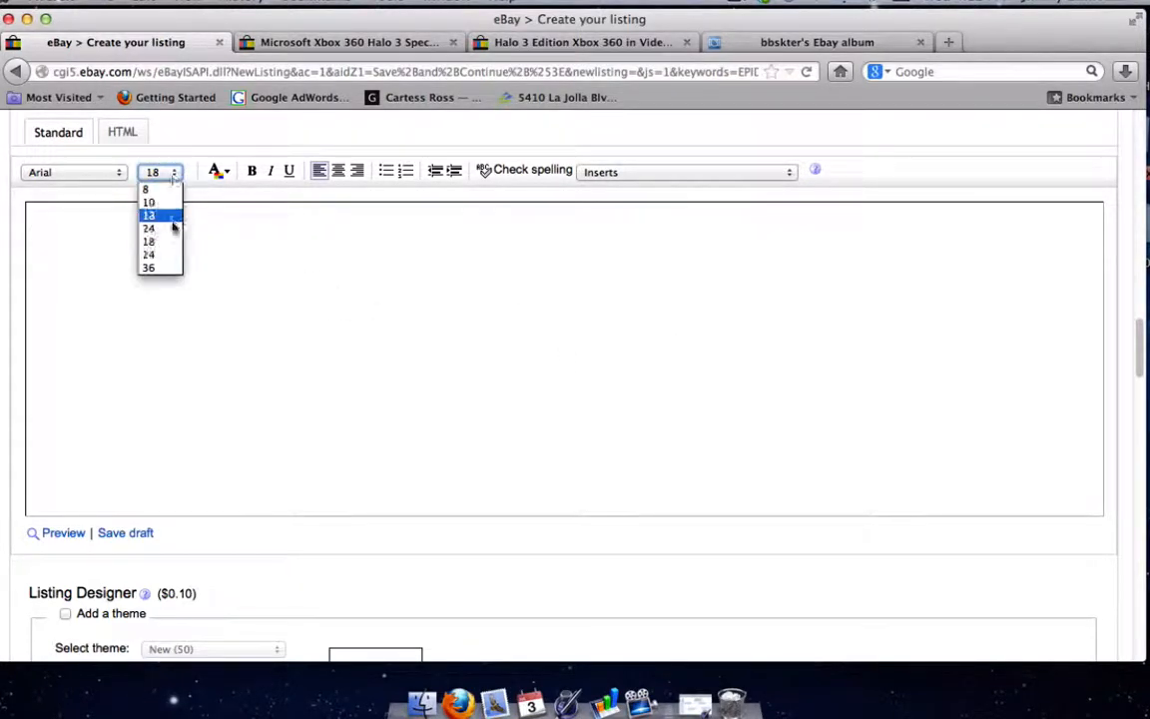
left_click(162, 233)
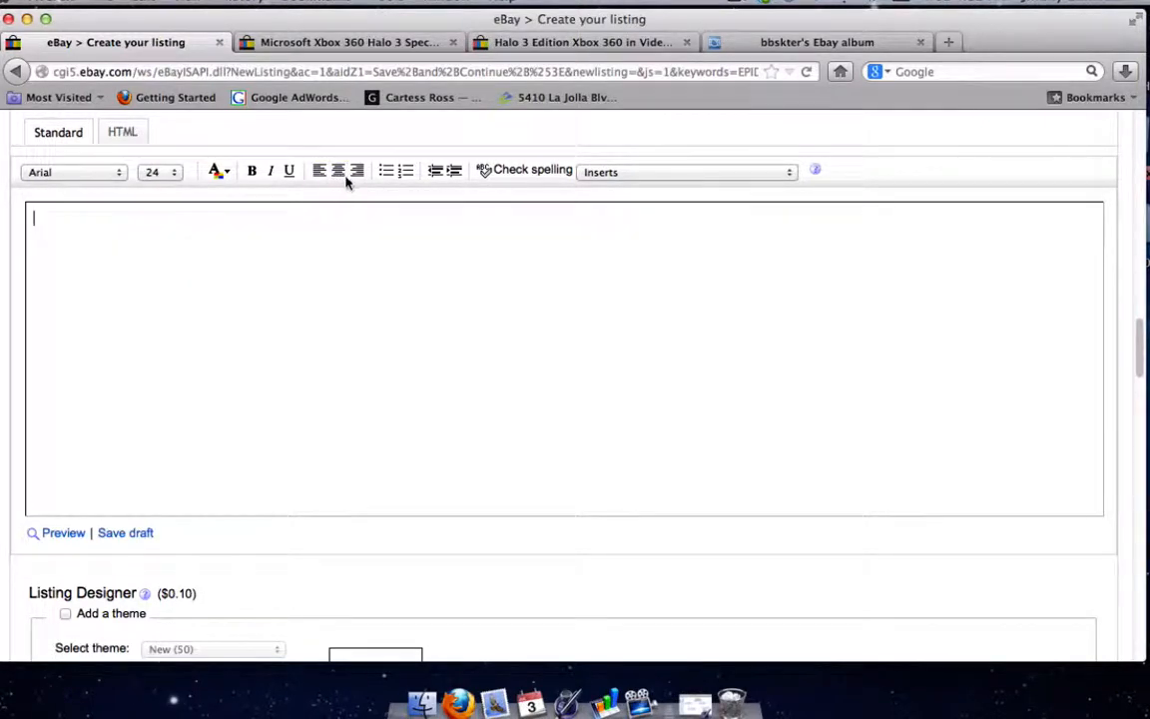
- Enter the word "Halo" in the listing description and center it
type("Halo")
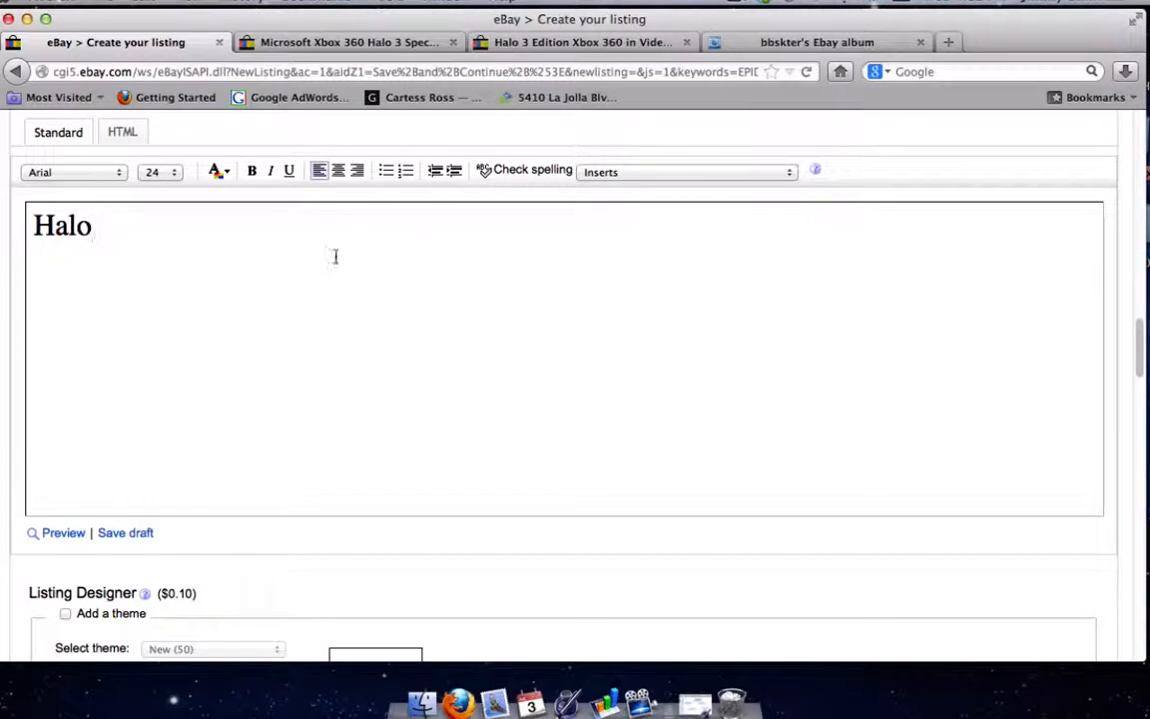
key("super+a")
left_click(339, 170)
left_click(629, 251)
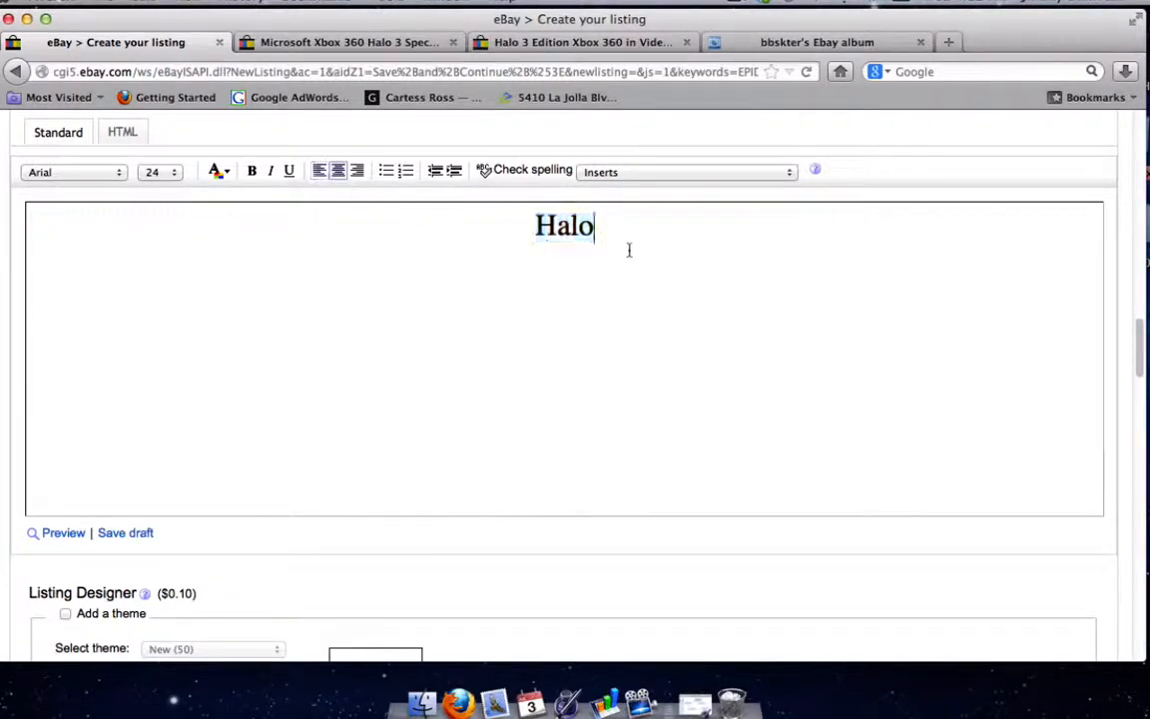
- Complete the centered description heading so that it reads "Halo 3 Edition Xbox 360"
type("3")
key("BackSpace")
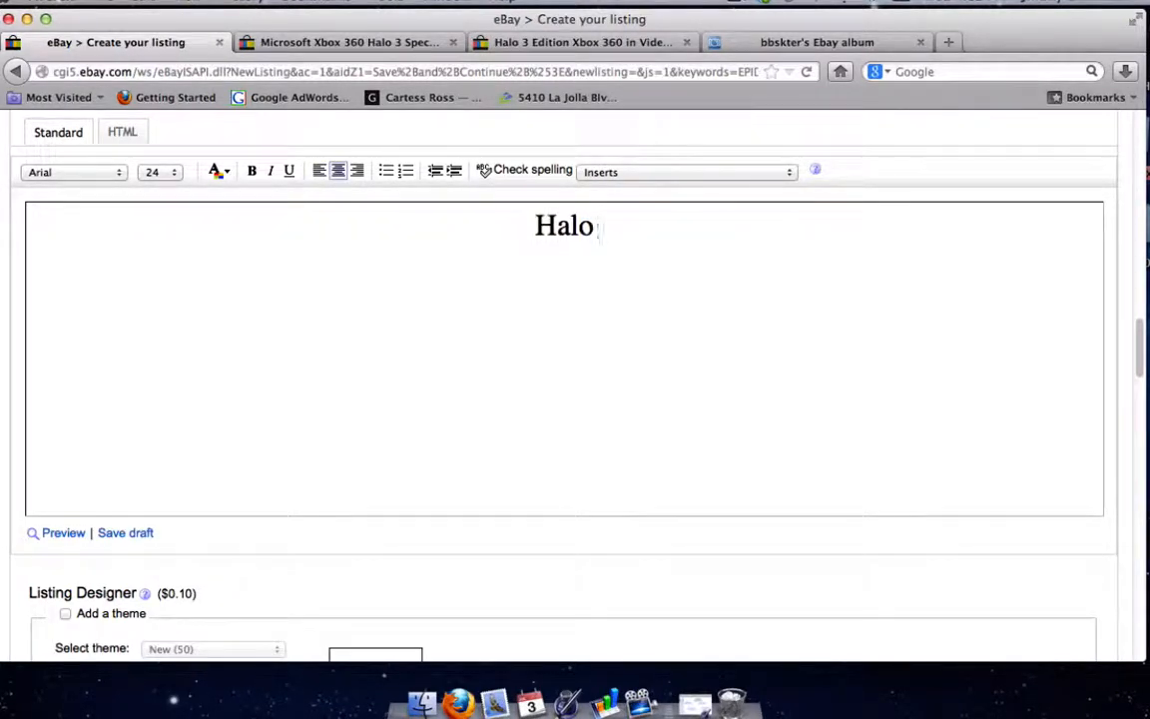
type("3 Eidito")
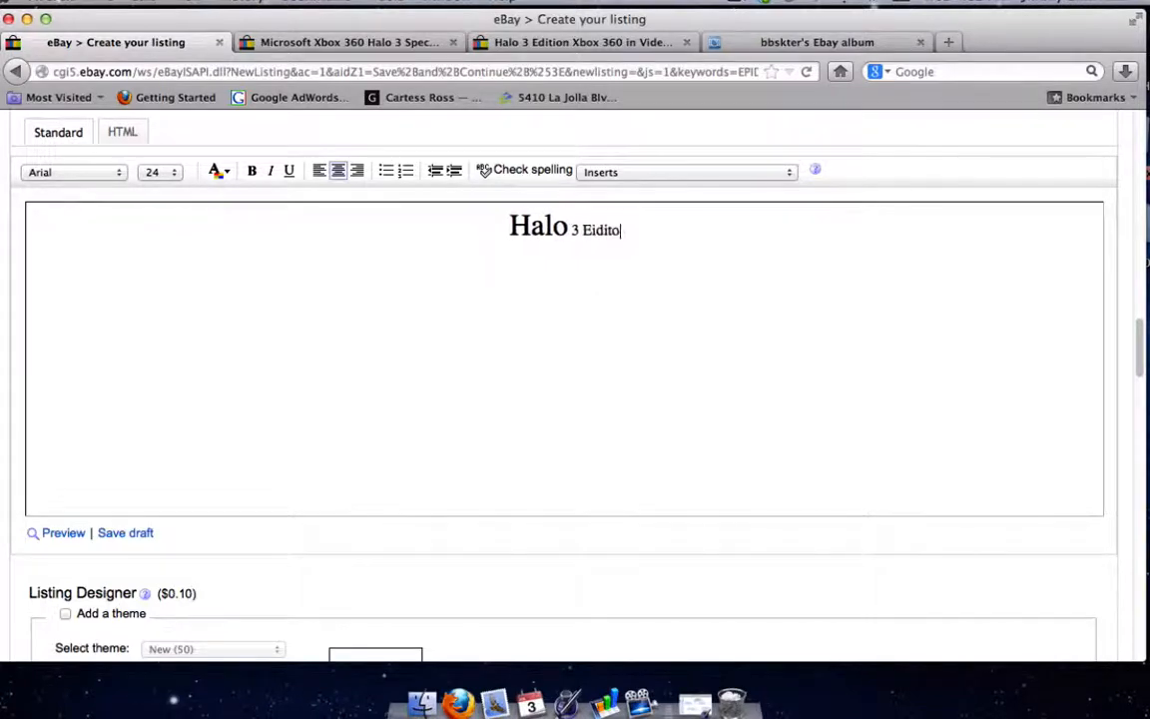
type("n")
key("BackSpace")
key("BackSpace")
key("BackSpace")
key("BackSpace")
key("BackSpace")
key("BackSpace")
type("dit")
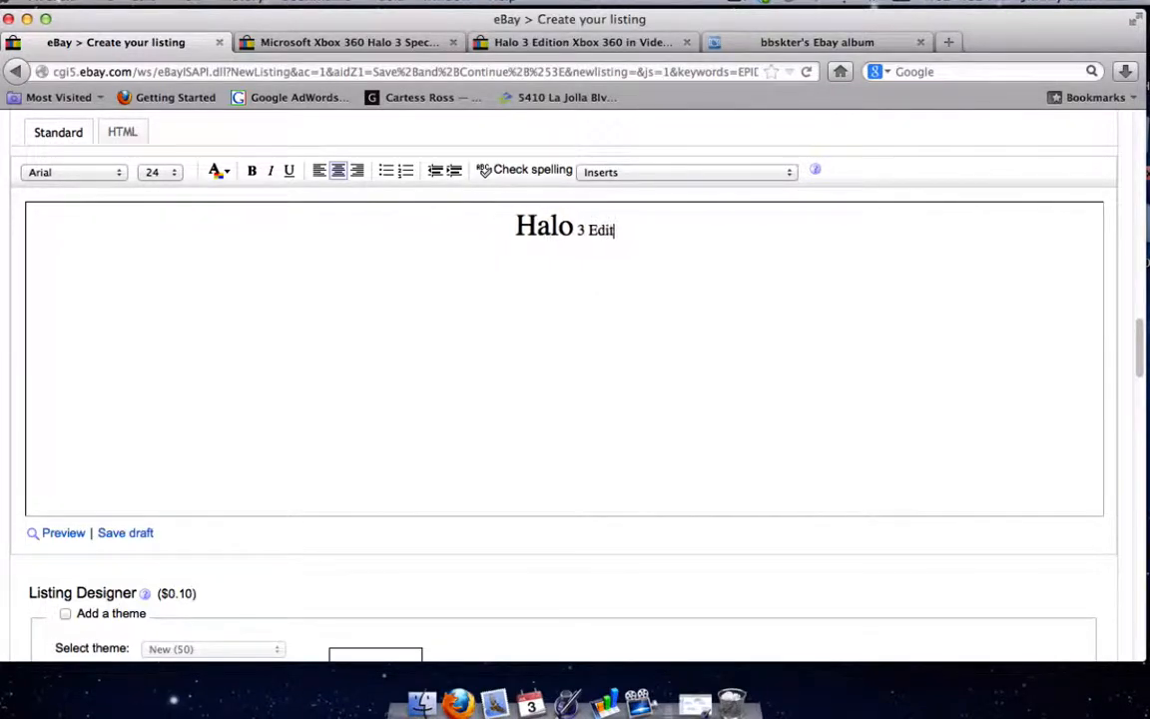
type("ion X")
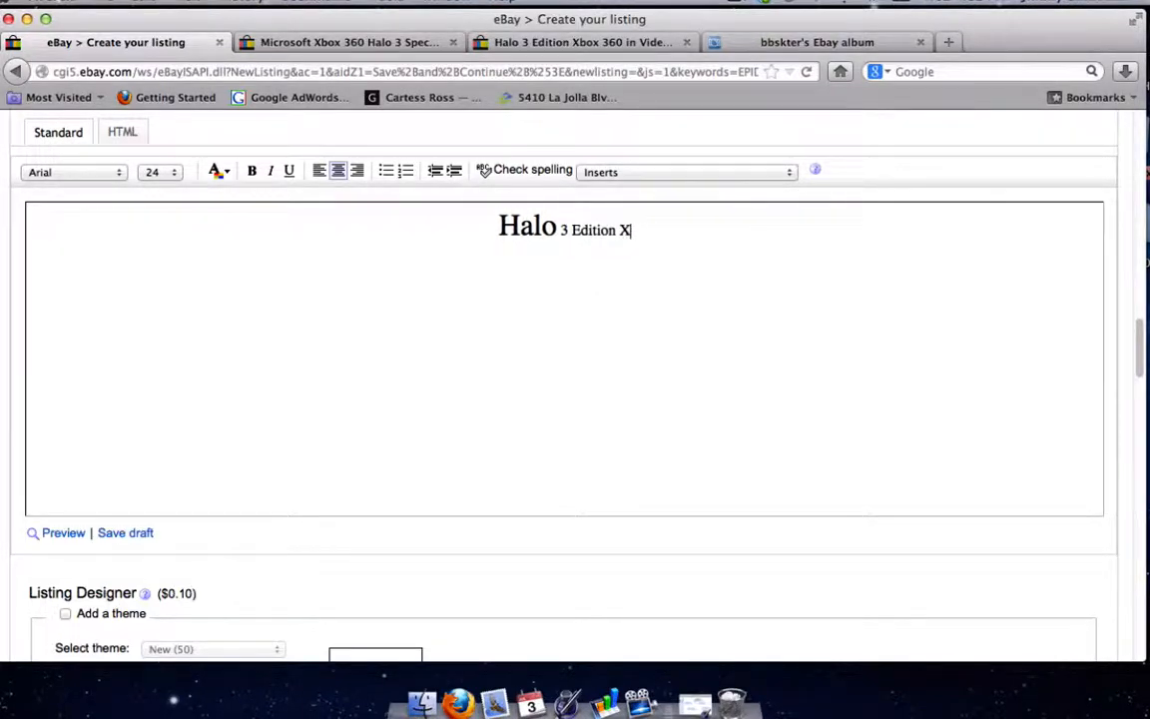
type("box 360")
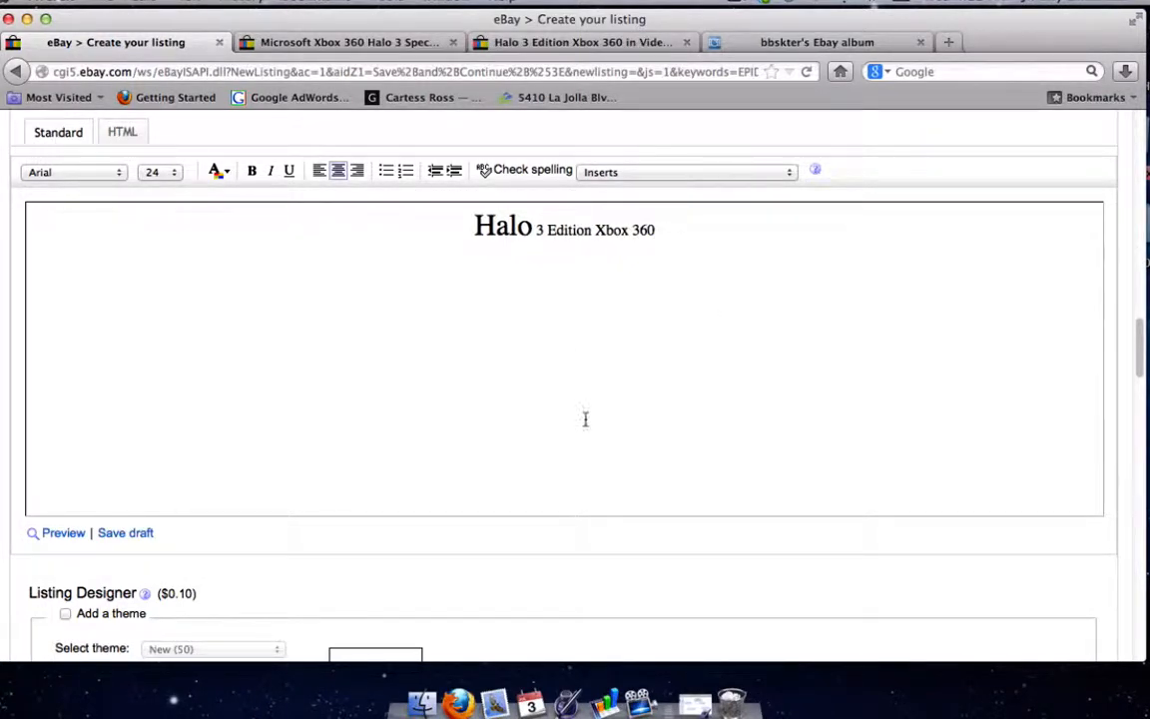
- Read the included-items list in the untitled Pages document, and review the full description text in the eBay listing
key("ctrl+Right")
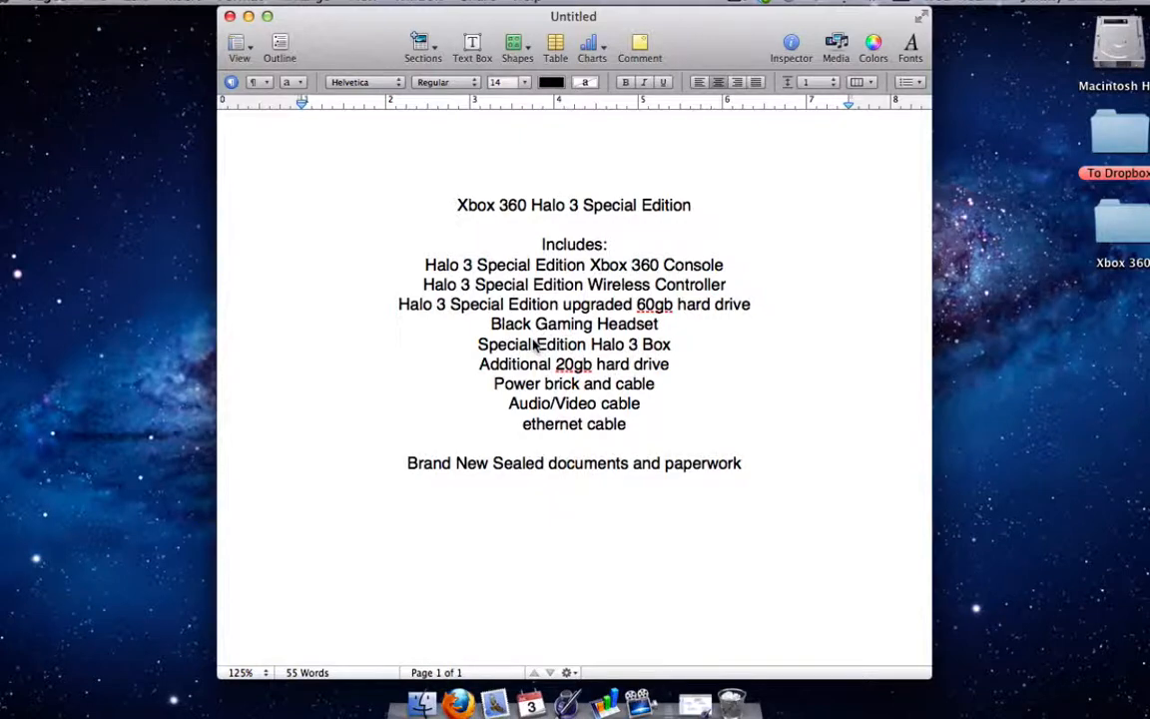
key("ctrl+Left")
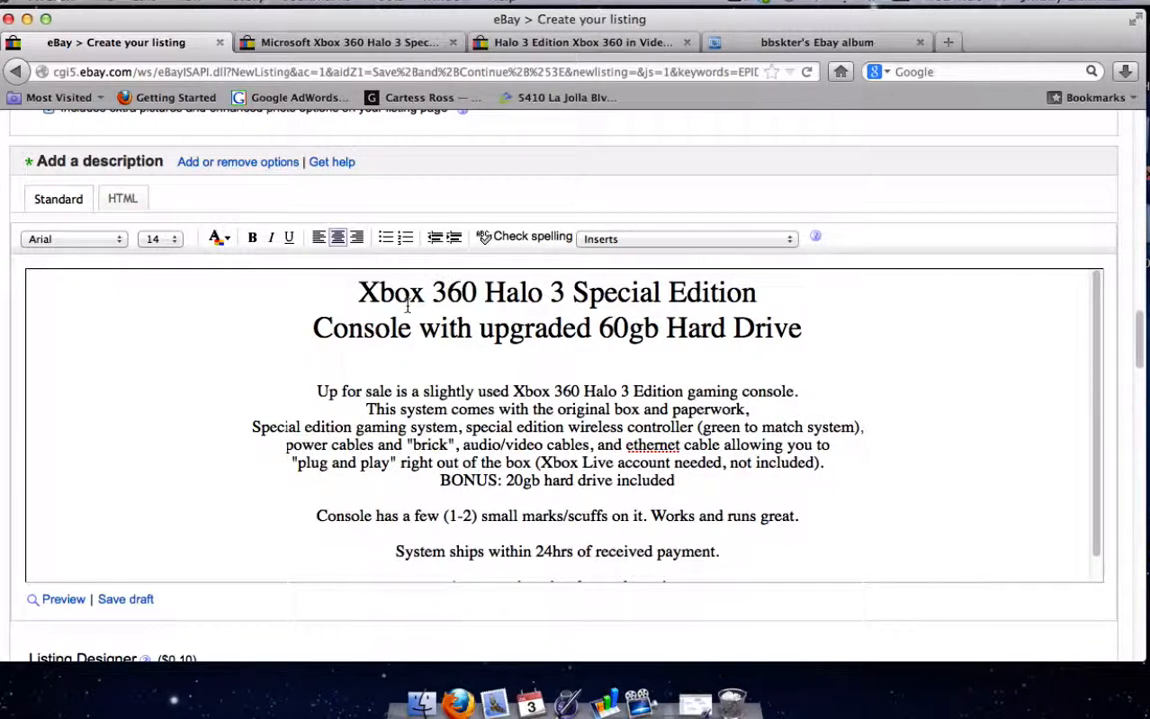
scroll(458, 450, "down", 1)
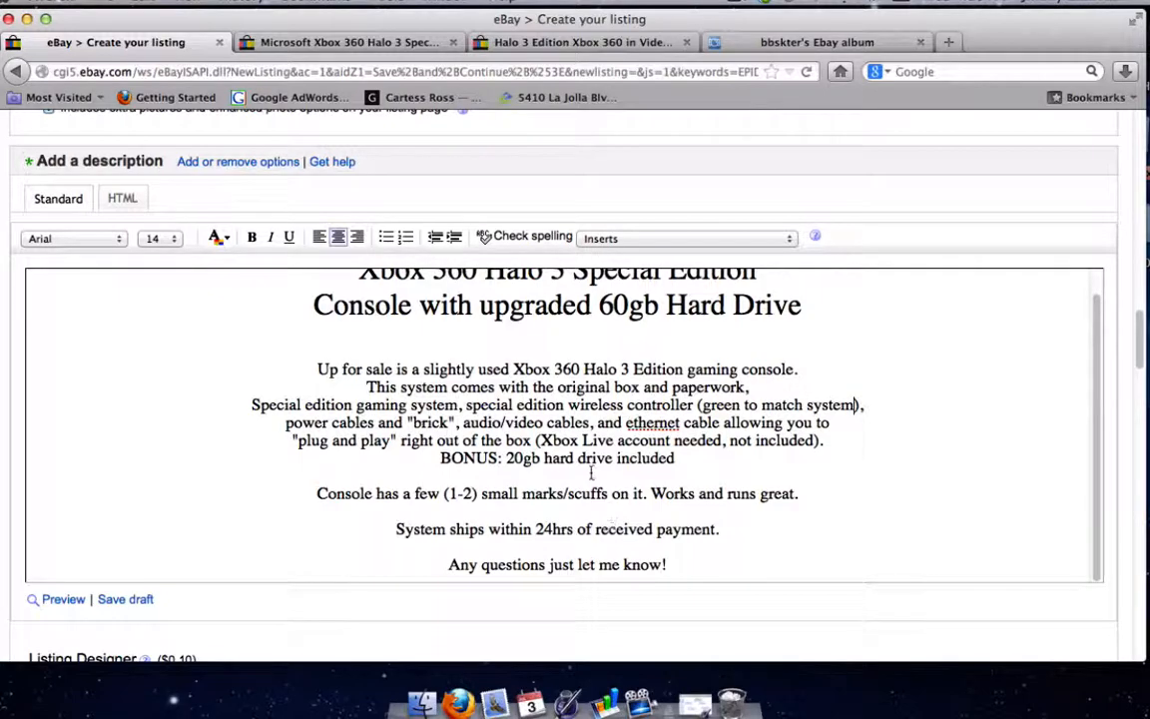
scroll(592, 473, "up", 2)
- Close the Halo 3 console search results and examine the description and included items in the comparable Halo 3 Special Edition listing
left_click(555, 42)
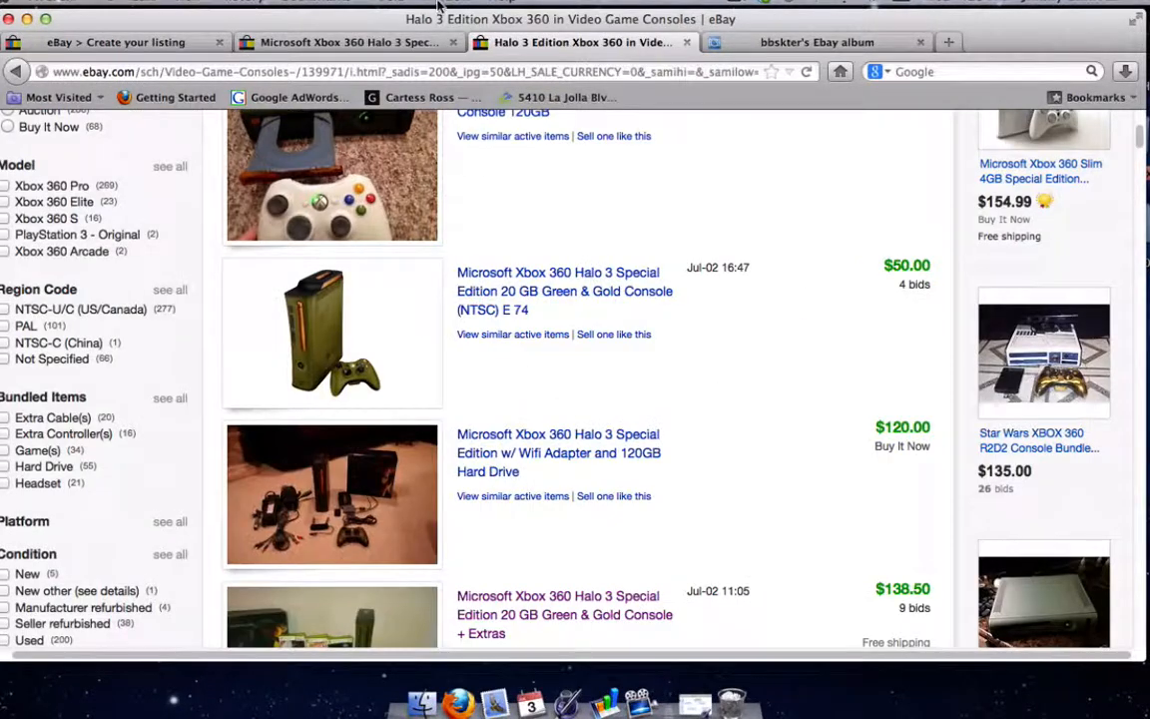
left_click(687, 42)
left_click(415, 42)
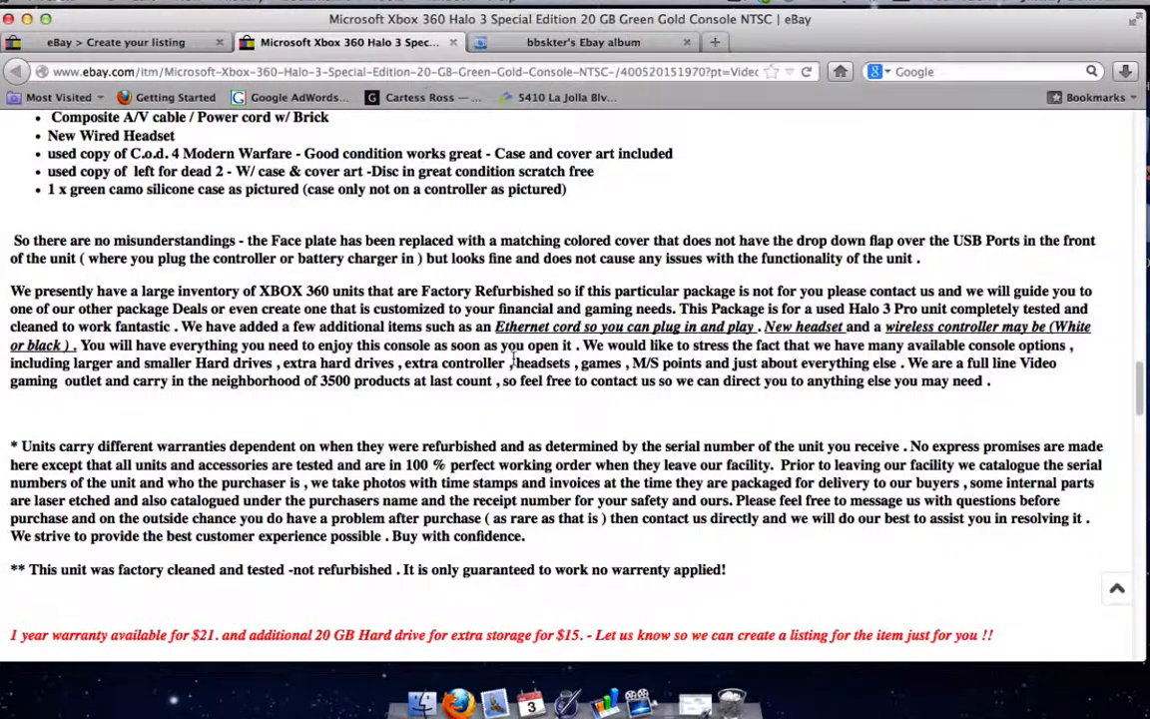
scroll(514, 365, "down", 2)
scroll(514, 365, "up", 5)
scroll(371, 296, "up", 3)
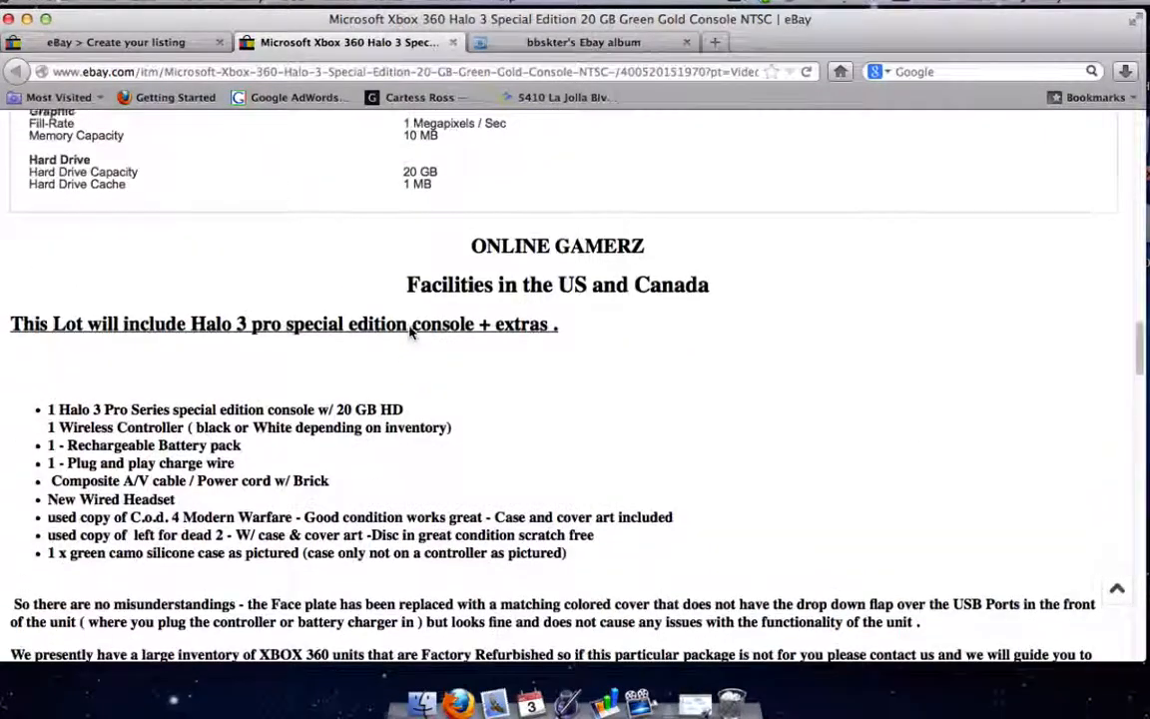
- Return to the listing draft, review its description text and show it as HTML code
left_click(136, 41)
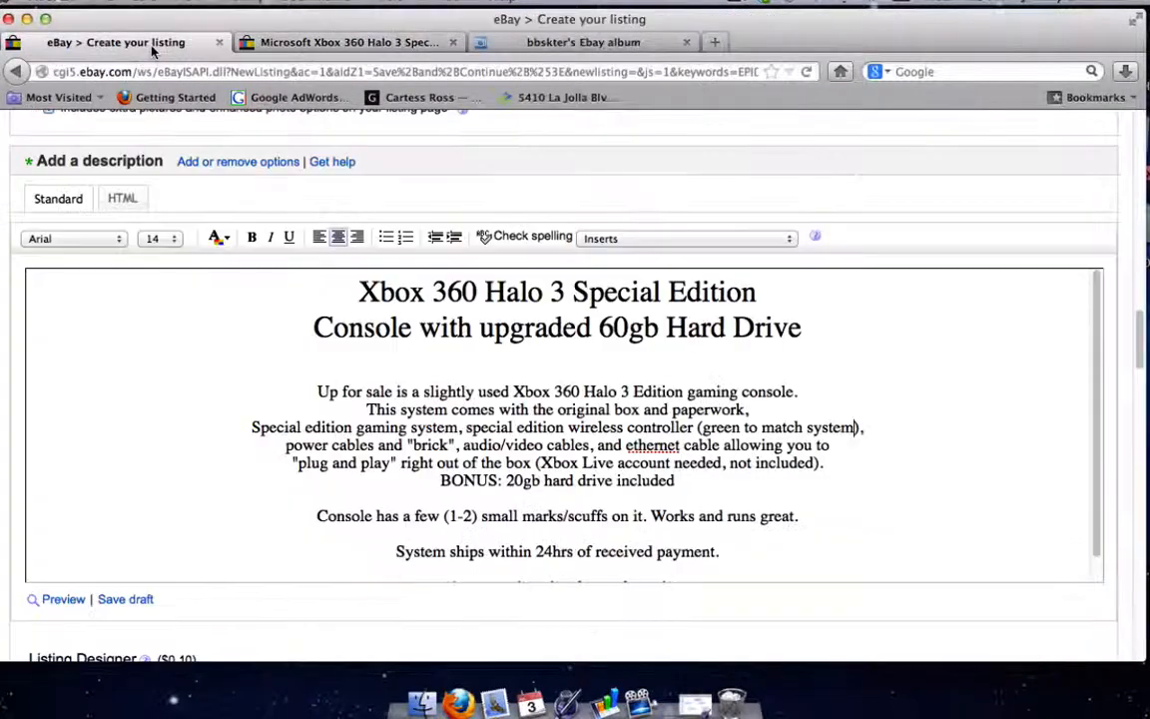
scroll(483, 365, "down", 1)
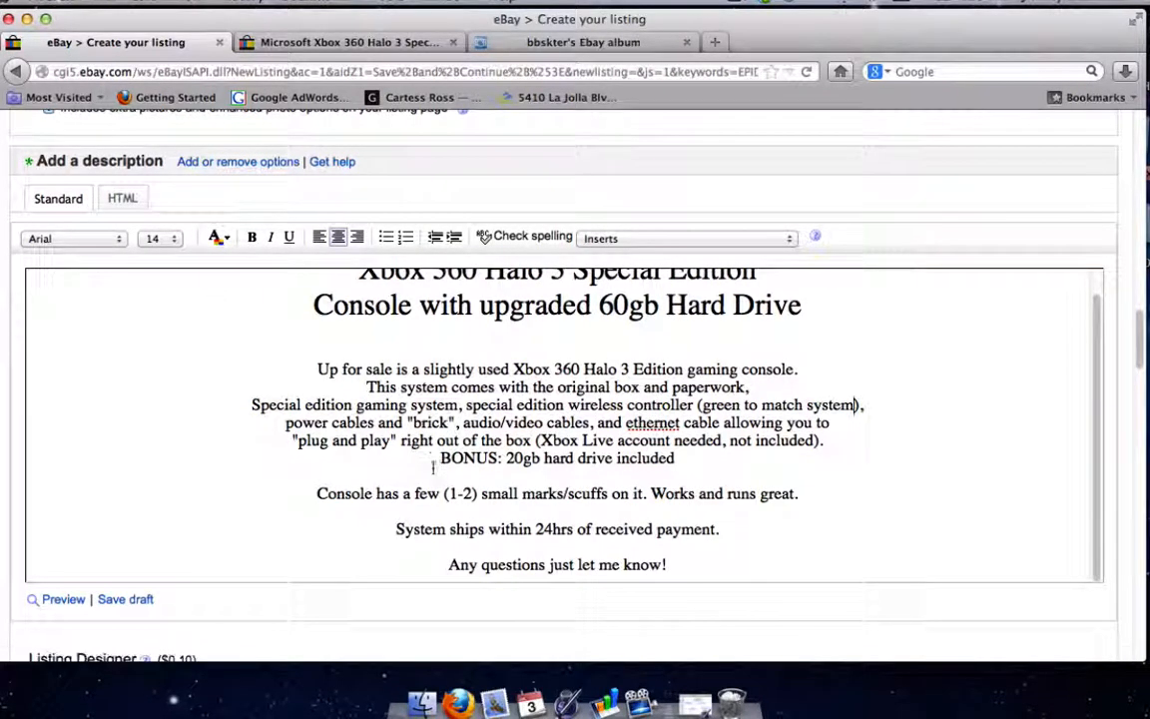
scroll(433, 466, "up", 1)
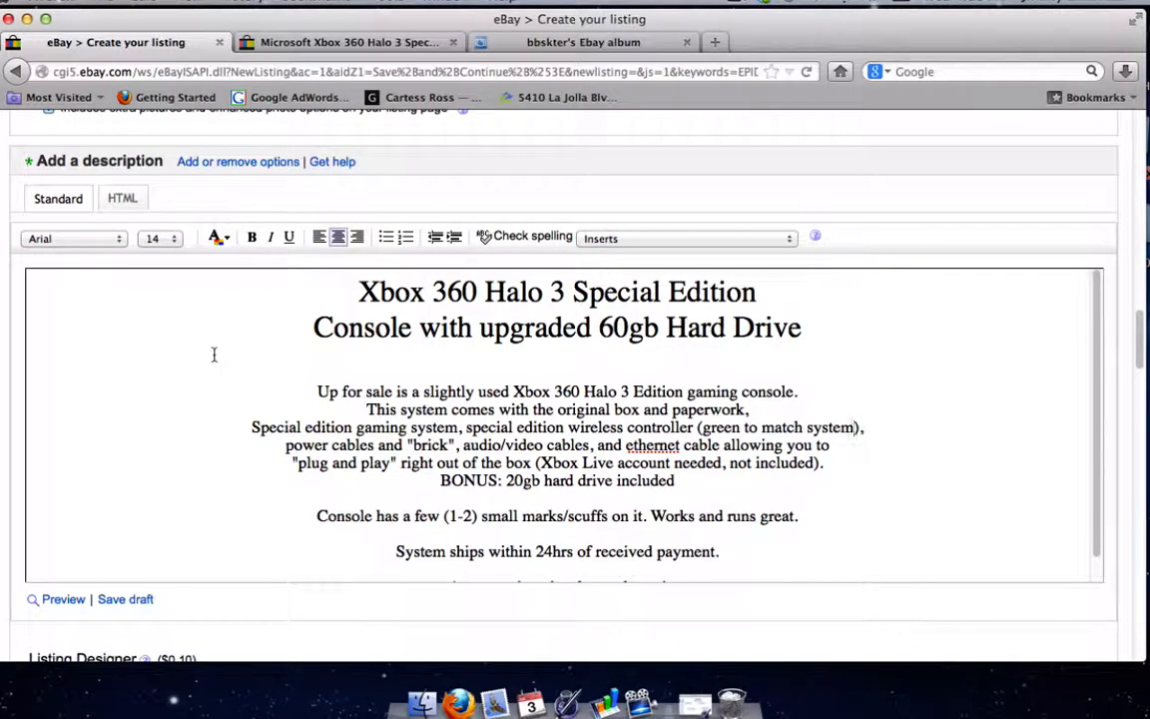
scroll(458, 412, "down", 1)
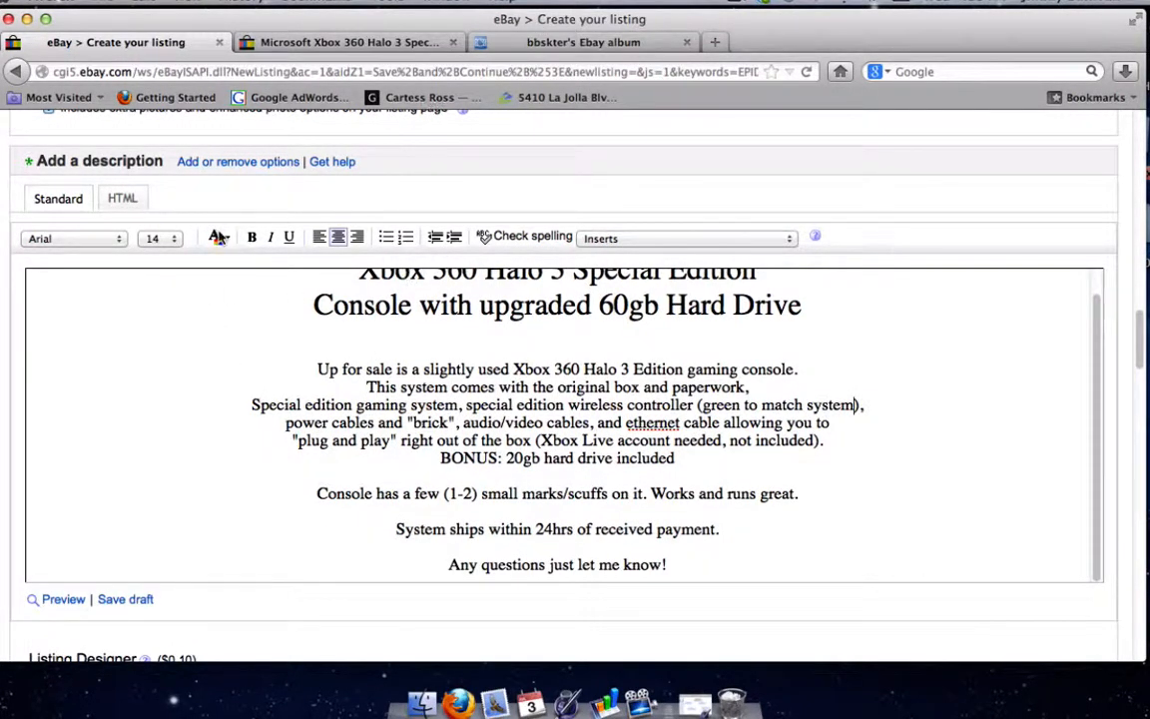
left_click(122, 201)
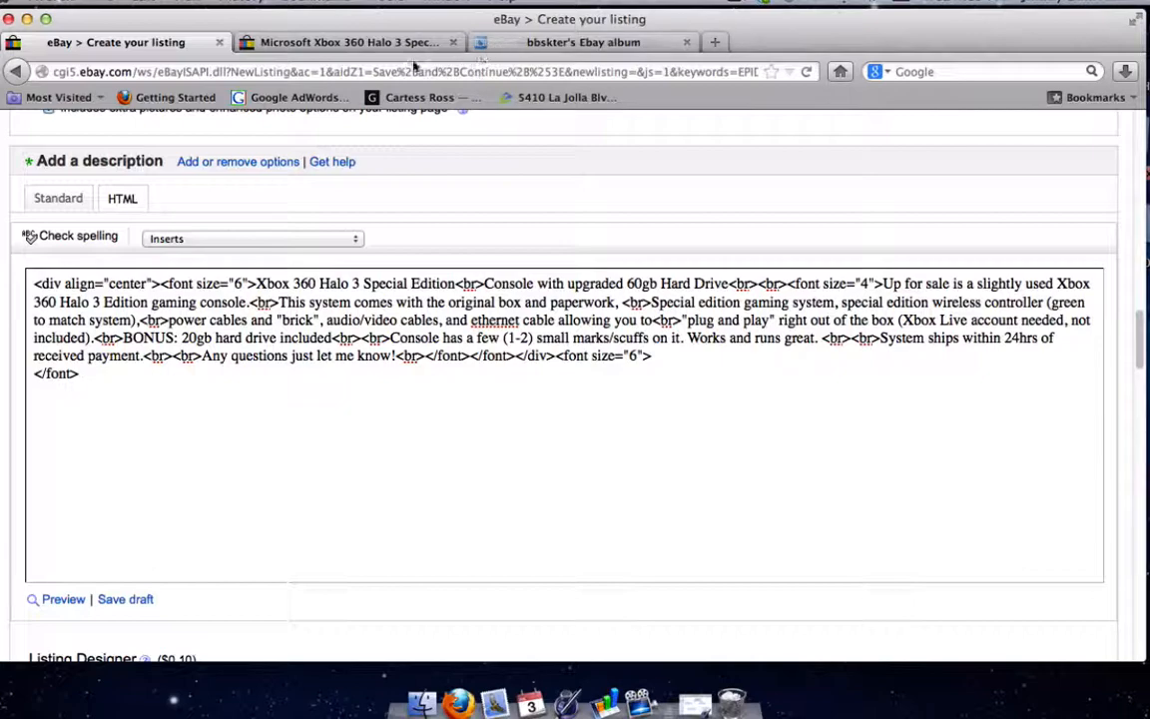
- Browse all the Xbox photos in the Photobucket Ebay album
left_click(579, 42)
scroll(599, 319, "down", 5)
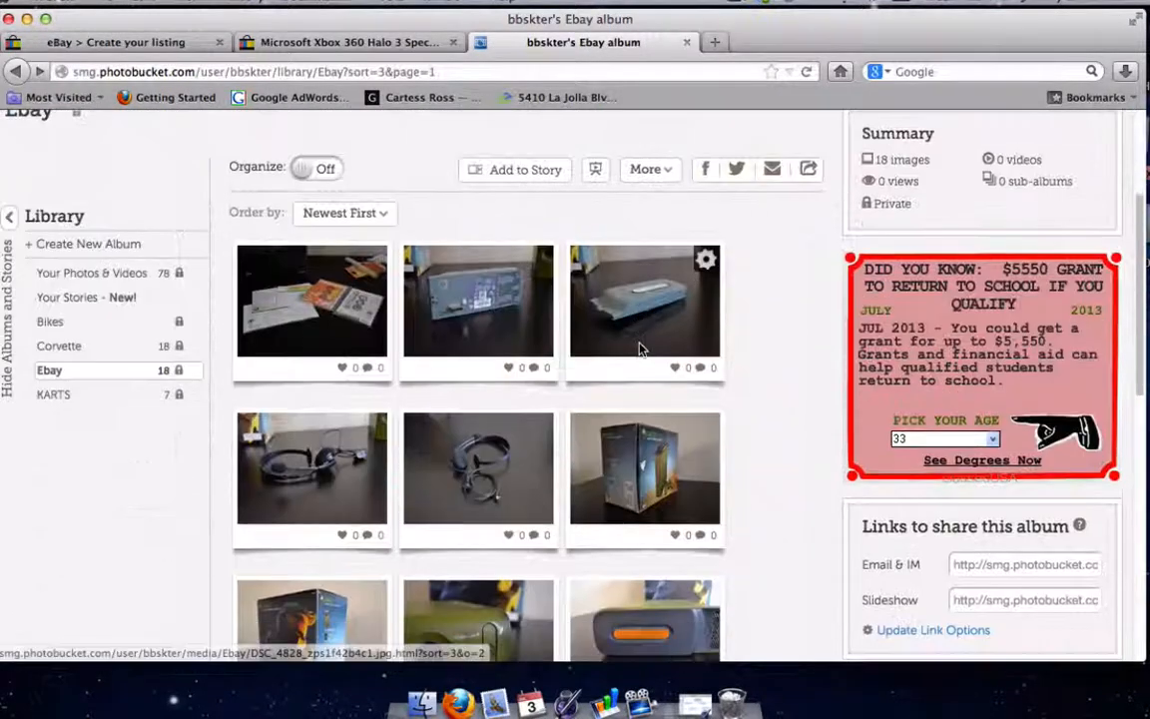
scroll(606, 323, "down", 7)
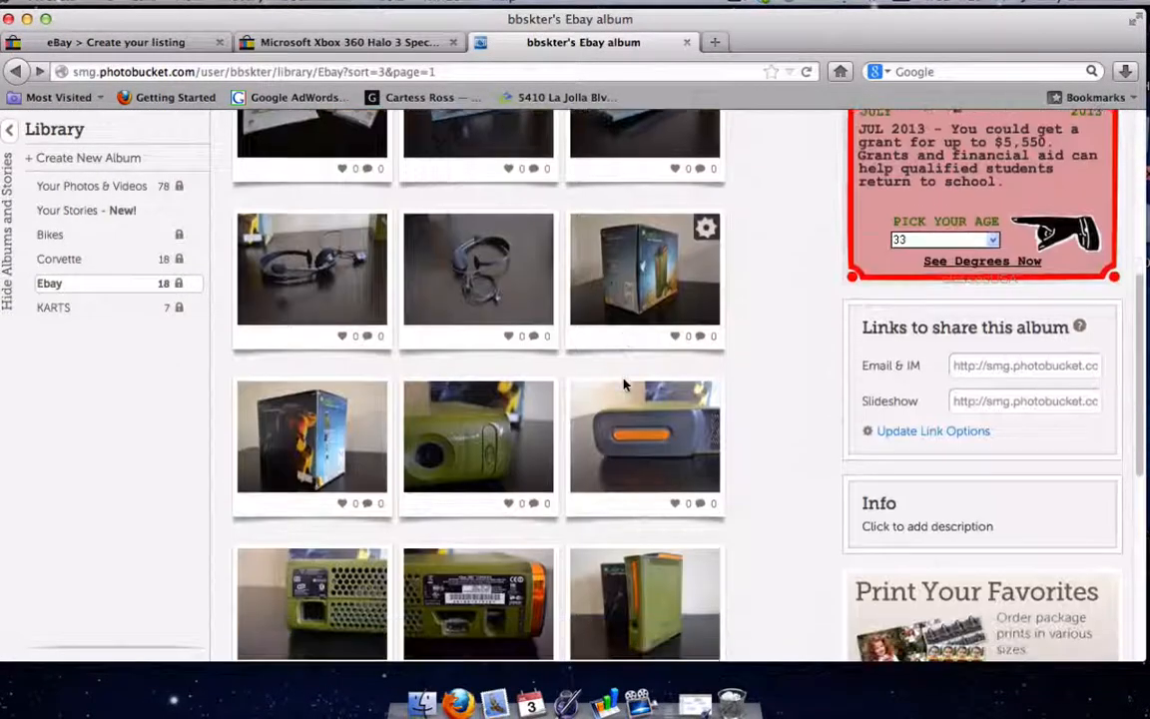
scroll(632, 440, "down", 6)
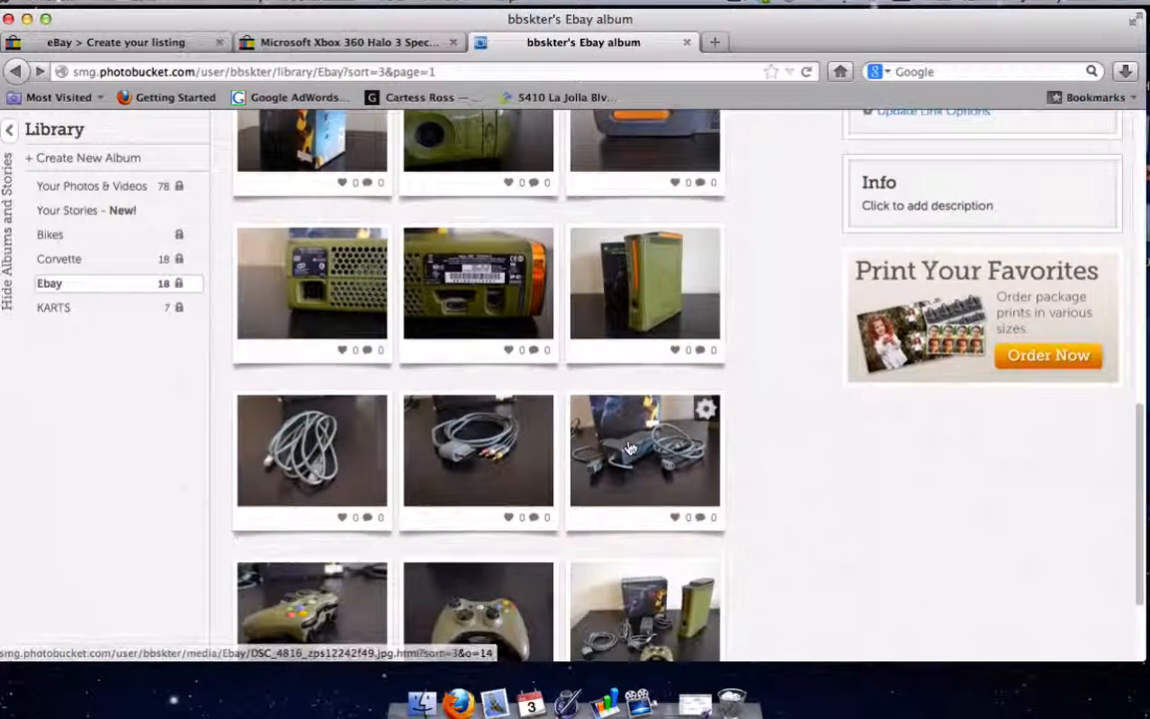
scroll(631, 453, "down", 2)
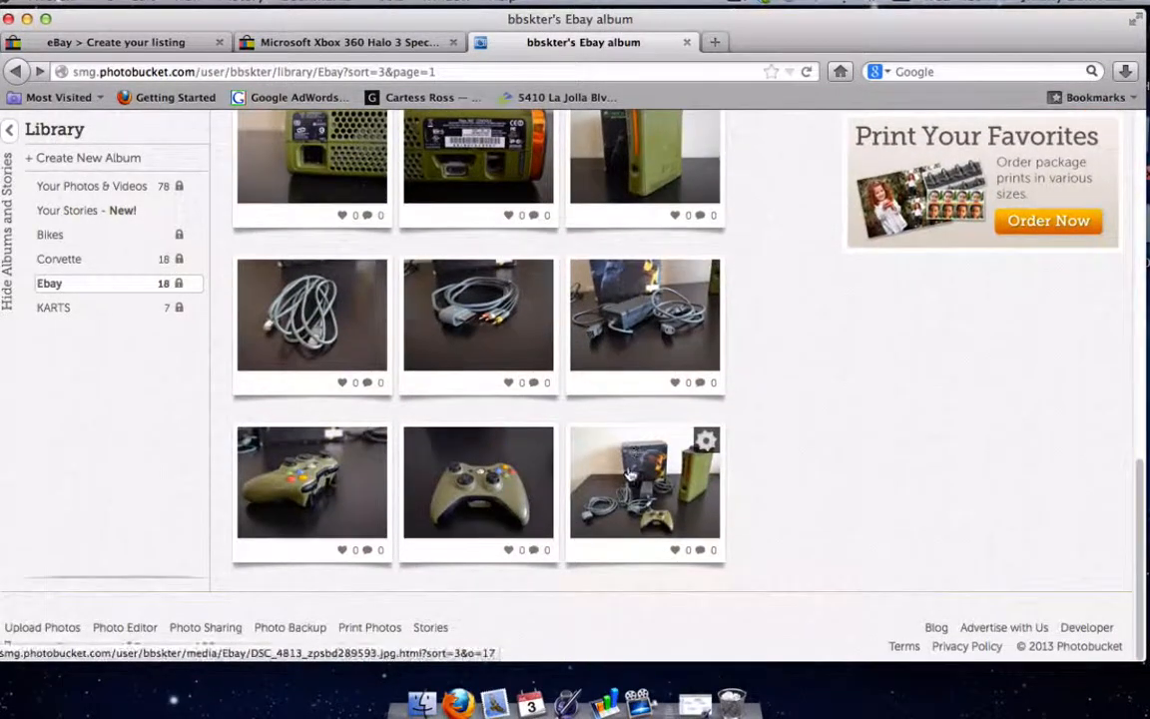
scroll(631, 459, "up", 6)
scroll(630, 470, "up", 15)
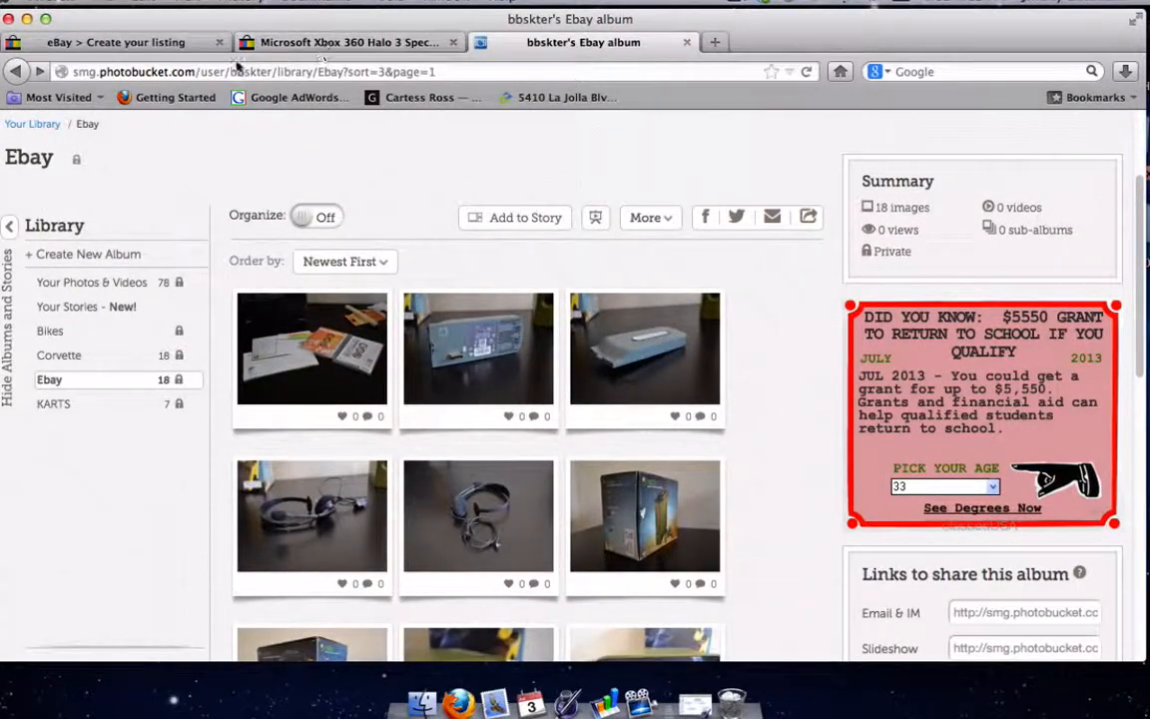
- Place the text cursor below the description's HTML code, and open the full console set photo from the Photobucket Ebay album with its share links
left_click(152, 44)
left_click(161, 385)
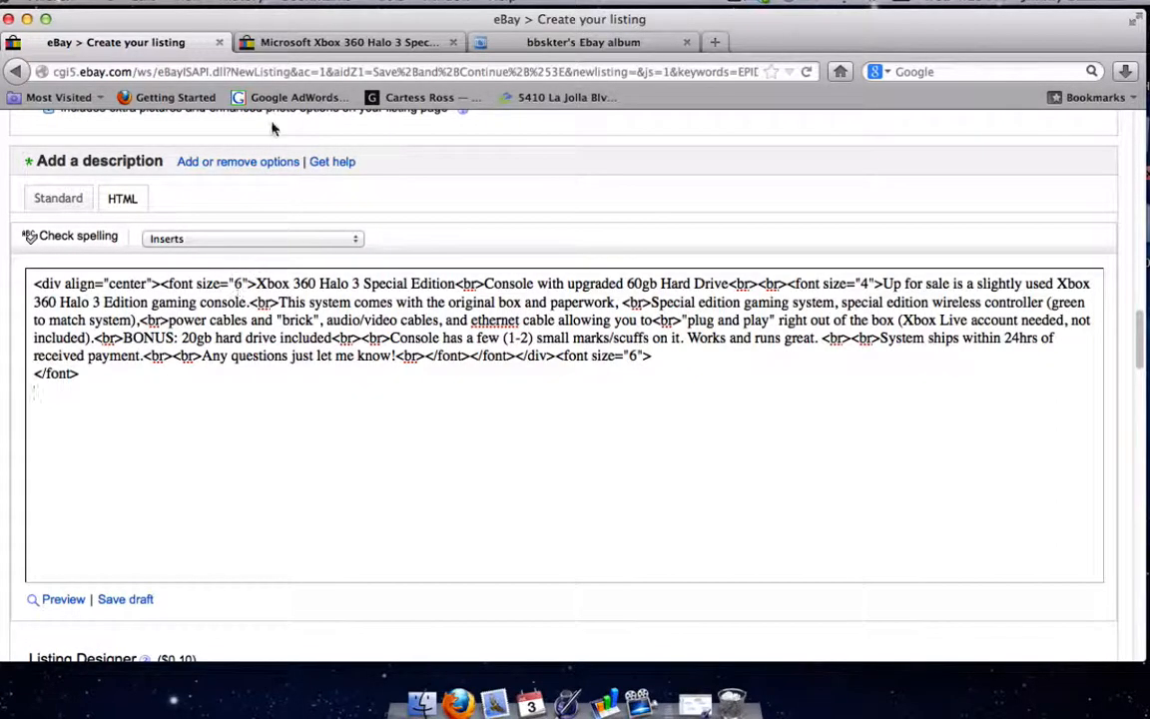
left_click(585, 44)
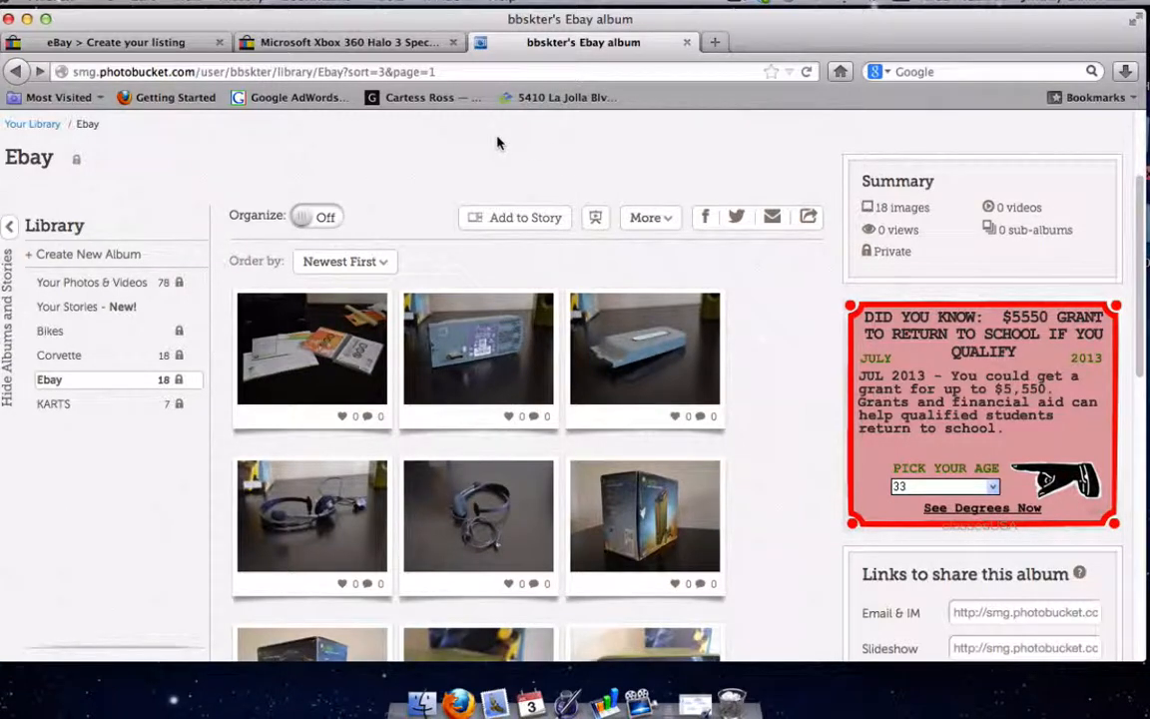
scroll(498, 143, "down", 10)
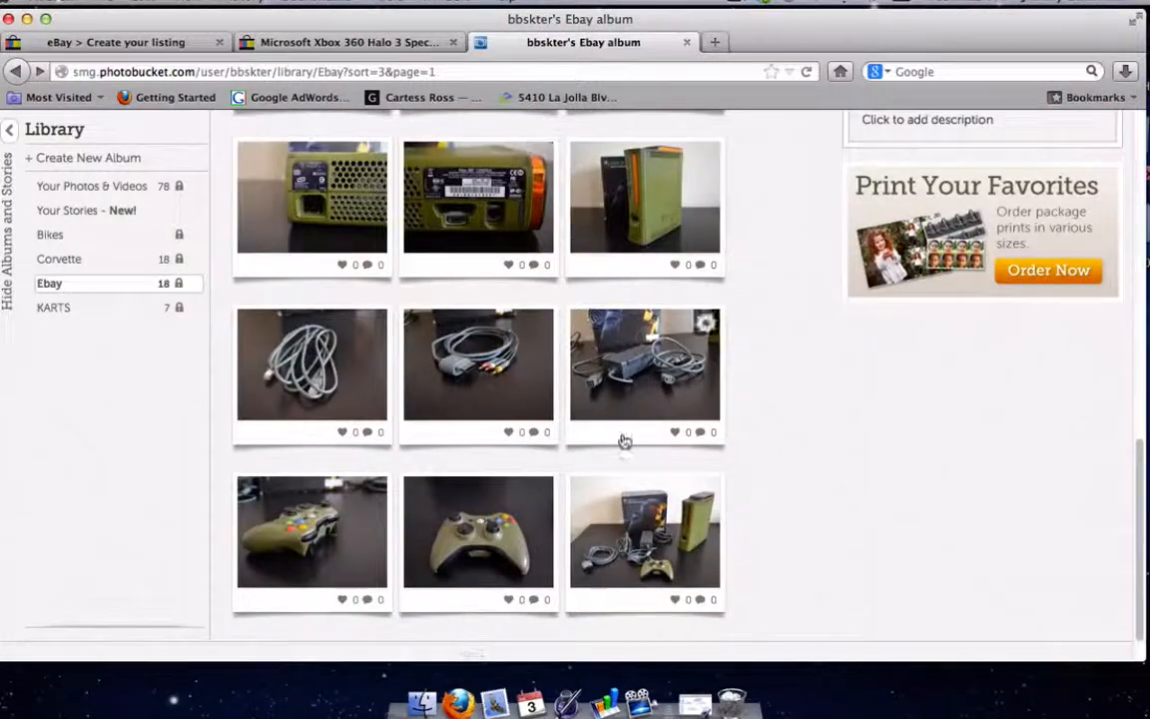
left_click(619, 508)
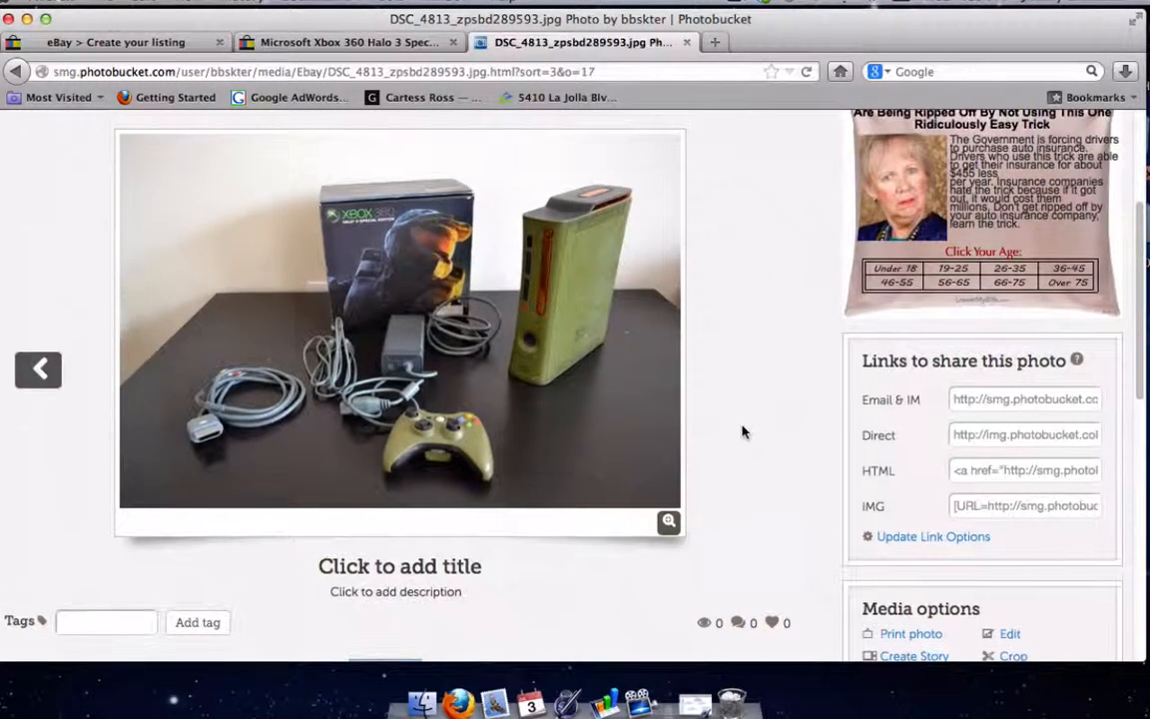
scroll(723, 458, "down", 5)
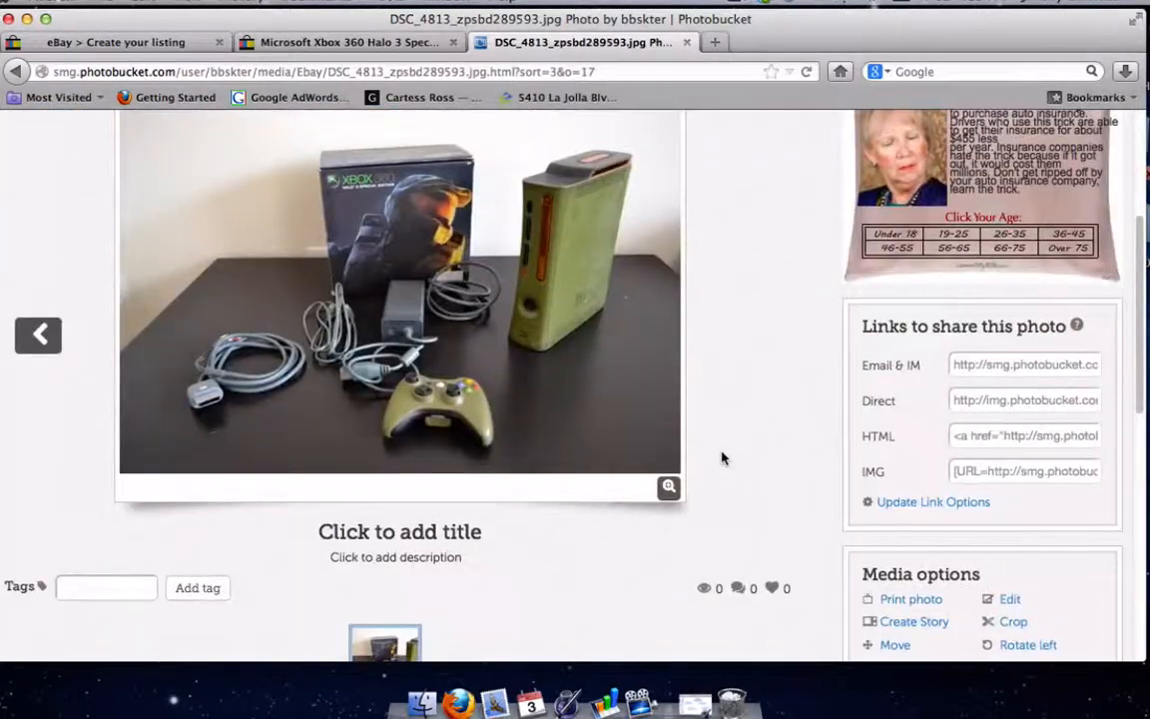
scroll(721, 458, "up", 1)
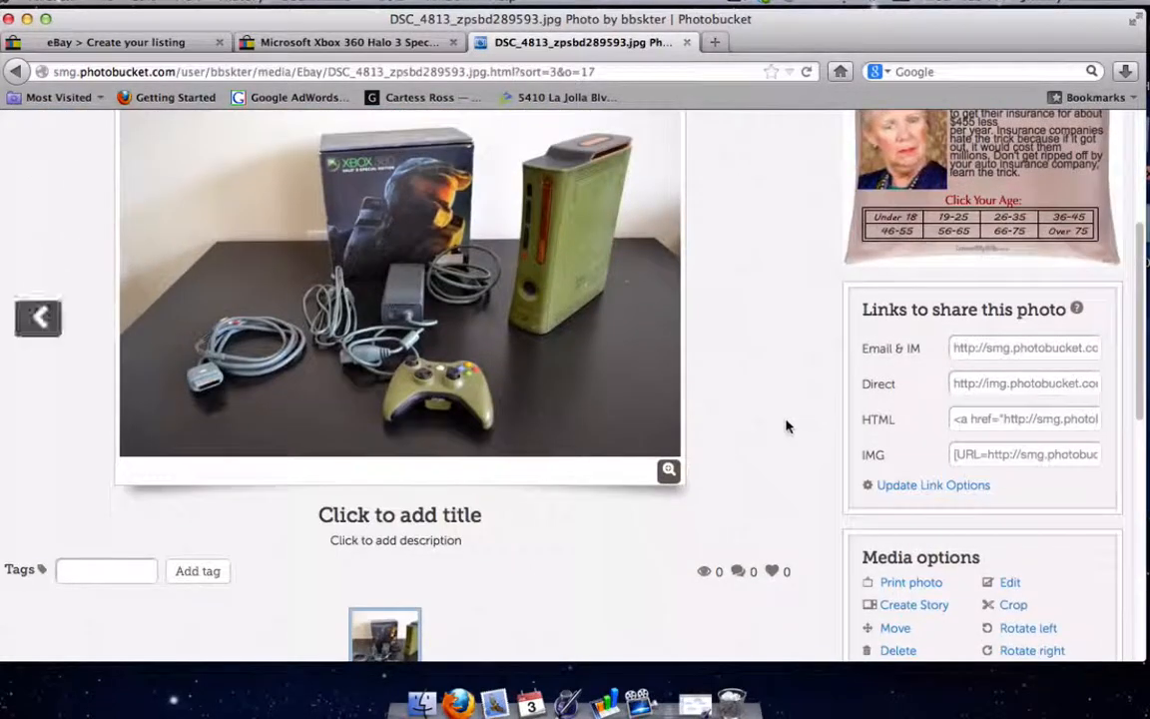
- Copy the full console set photo's HTML share code from Photobucket and paste it below the description's HTML code
left_click(994, 424)
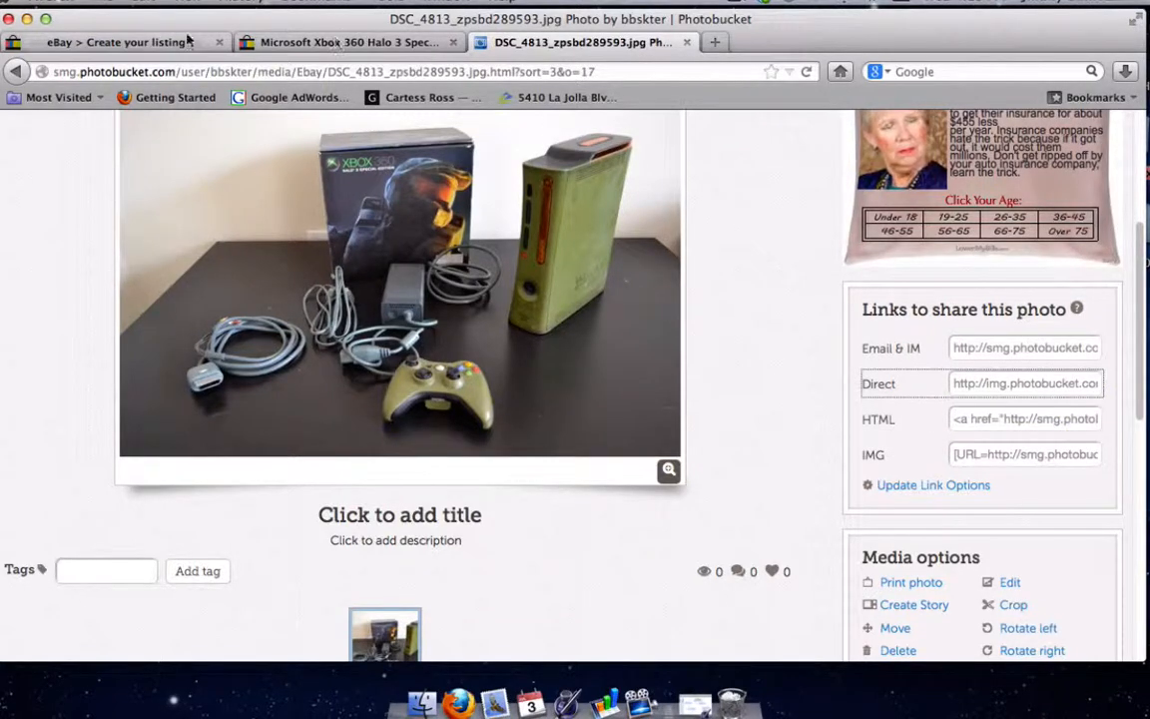
left_click(183, 42)
type("<a href=\"http://smg.photobucket.com/user/bbskter/media/Ebay/DSC_4813_zpsbd289593.jpg.html\" target=\"_blank\"><img src=\"http://img.photobucket.com/albums/v624/bbskter/Ebay/DSC_4813_zpsbd289593.jpg\" border=\"0\" alt=\" photo DSC_4813_zpsbd289593.jpg\"/></a>")
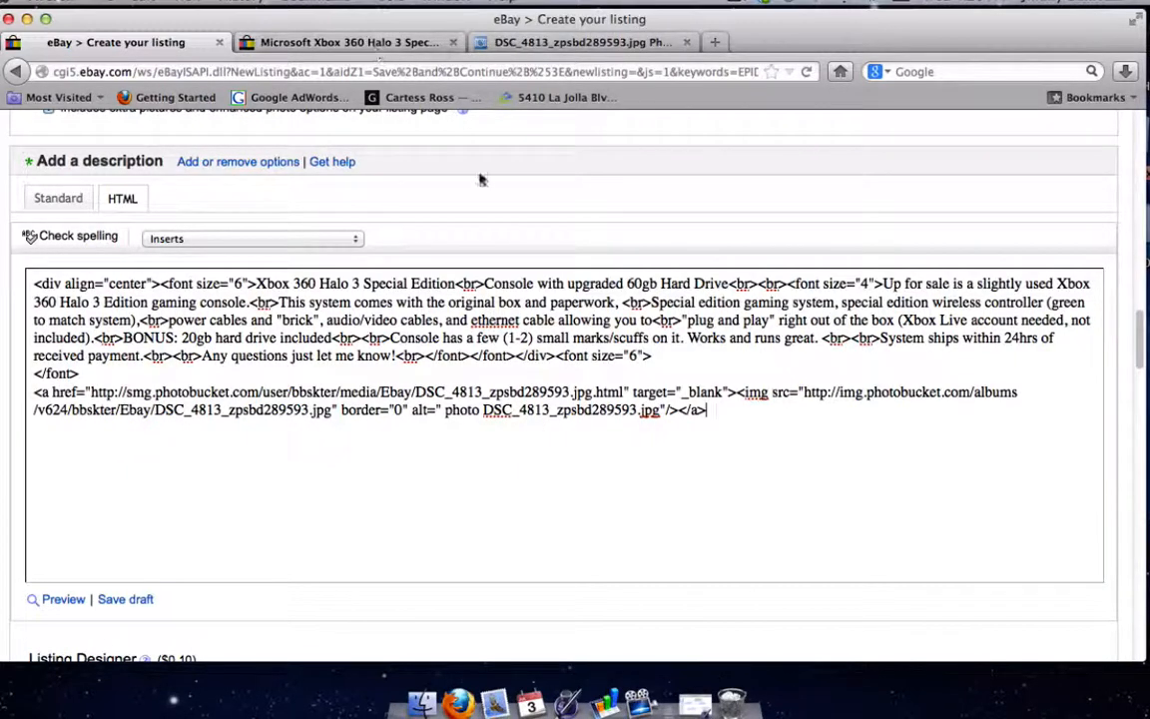
left_click(536, 50)
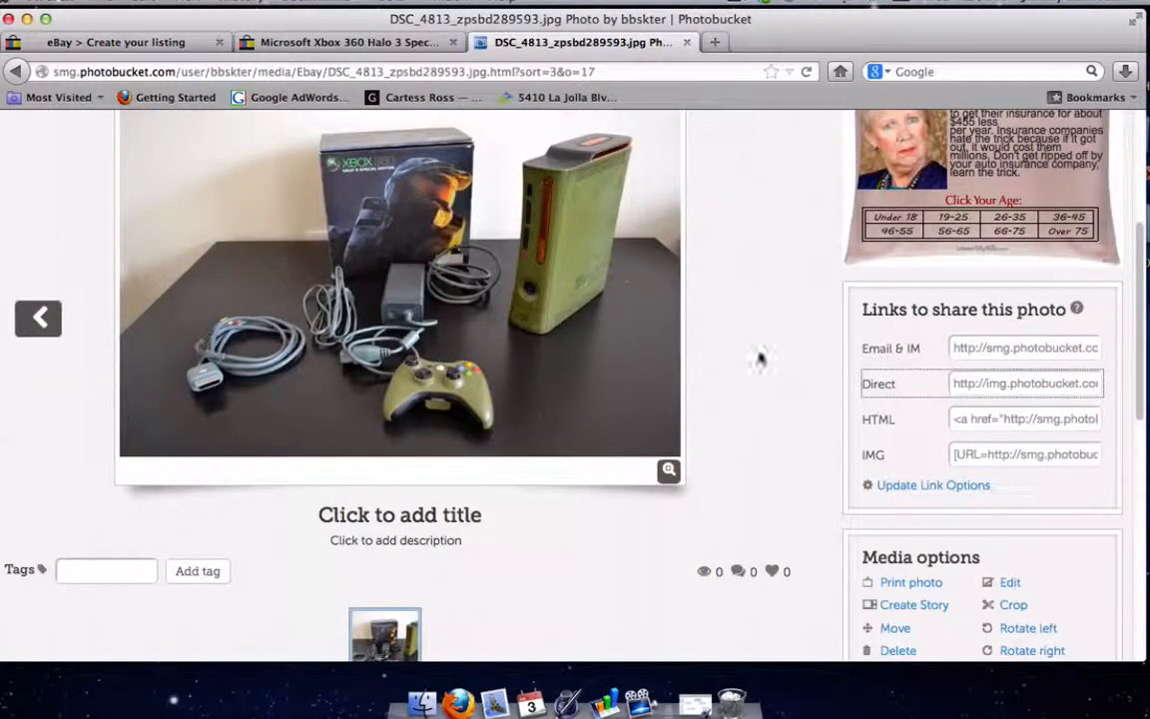
left_click(132, 44)
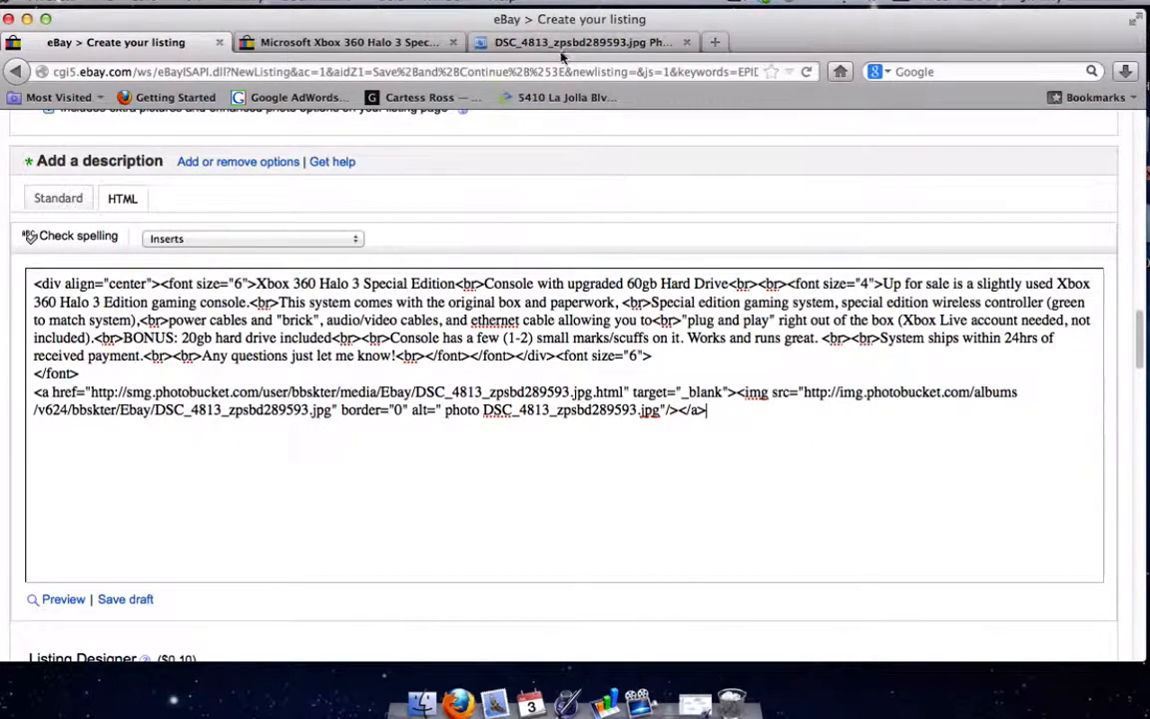
left_click(505, 43)
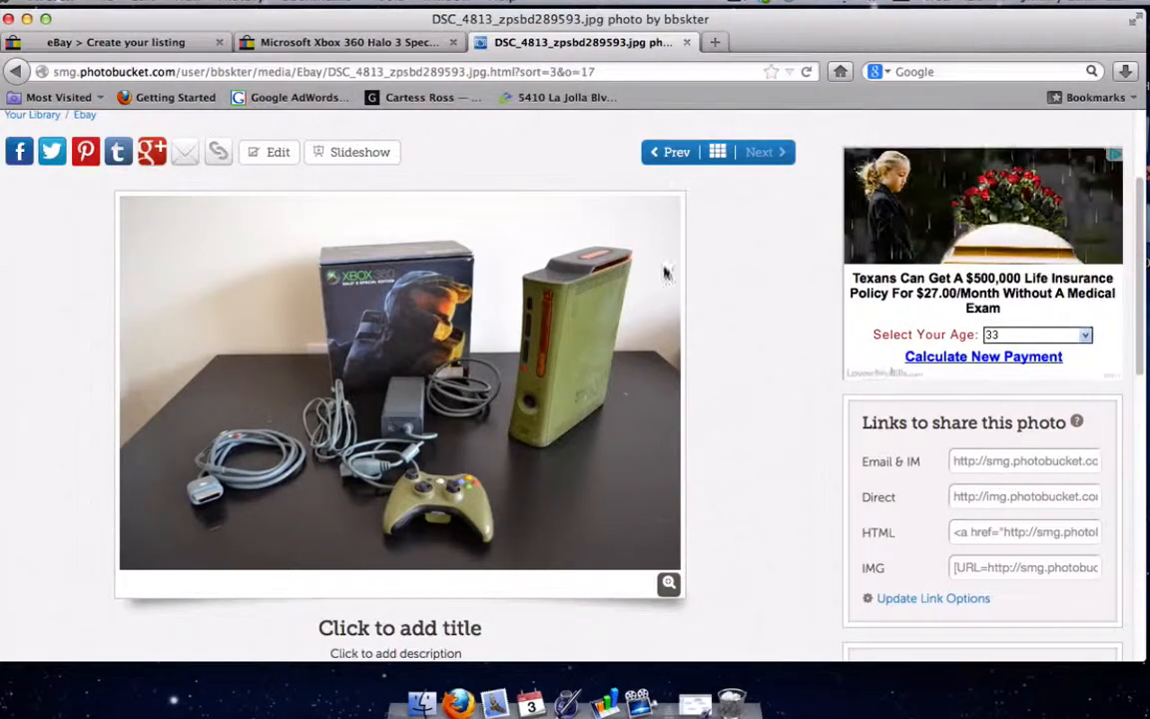
- Add the full console set photo's direct Photobucket link below the description's HTML code, followed by the direct links of the other album photos
left_click(153, 37)
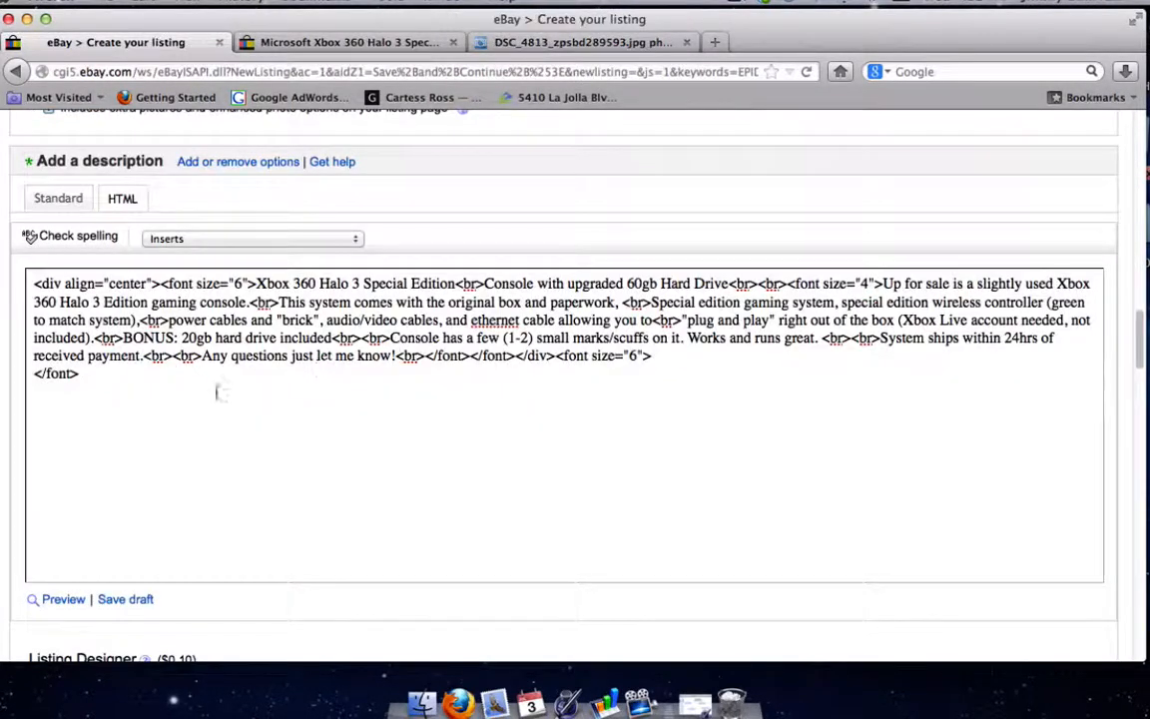
left_click(238, 452)
left_click(543, 46)
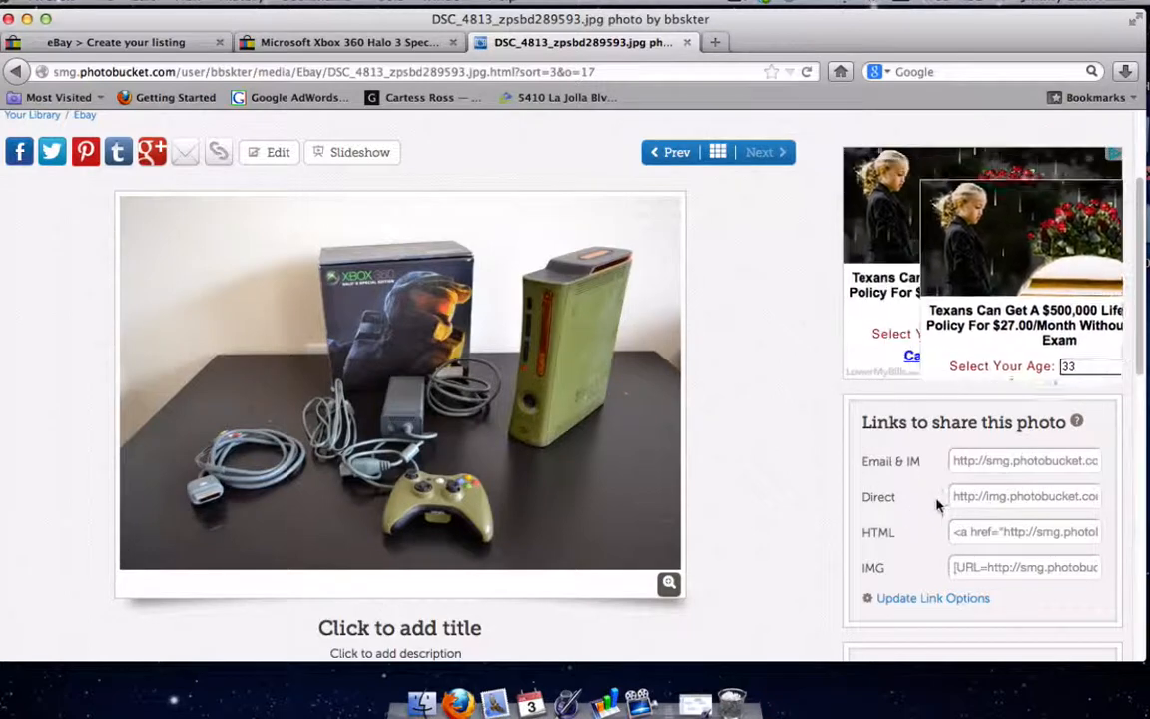
left_click(1023, 507)
left_click(190, 44)
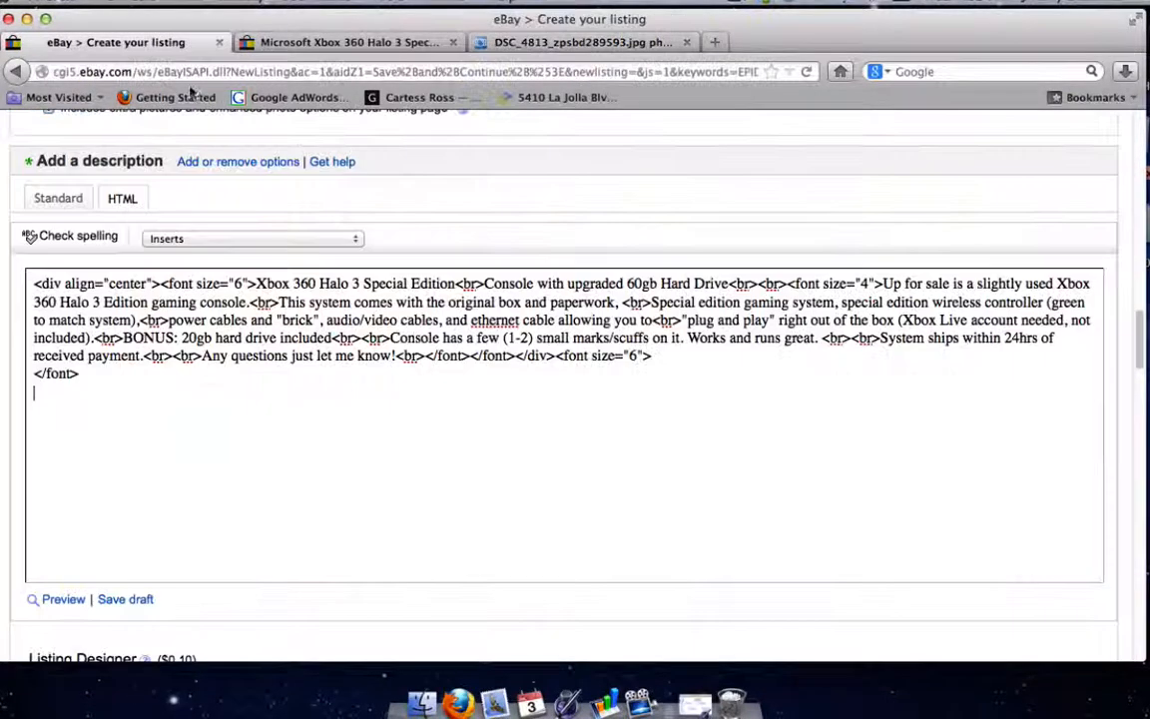
type("http://img.photobucket.com/albums/v624/bbskter/Ebay/DSC_4813_zpsbd289593.jpg")
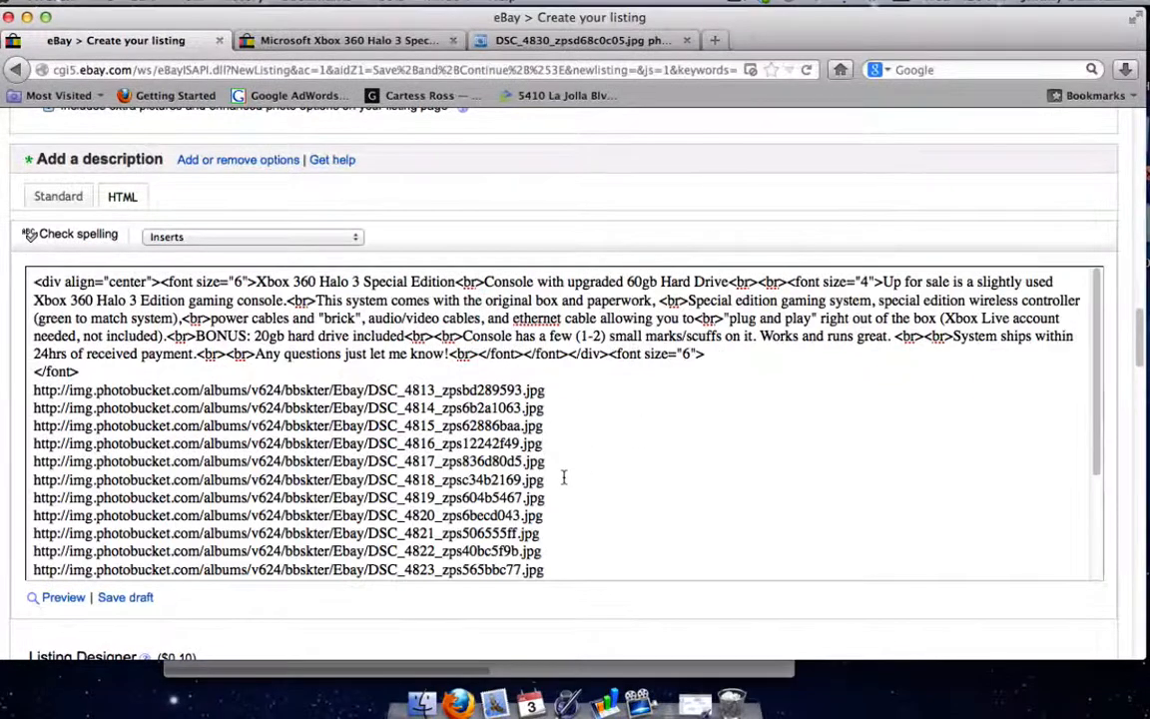
- Check the list of direct photo links in the HTML description against the open Photobucket photo and its share links
scroll(617, 424, "down", 1)
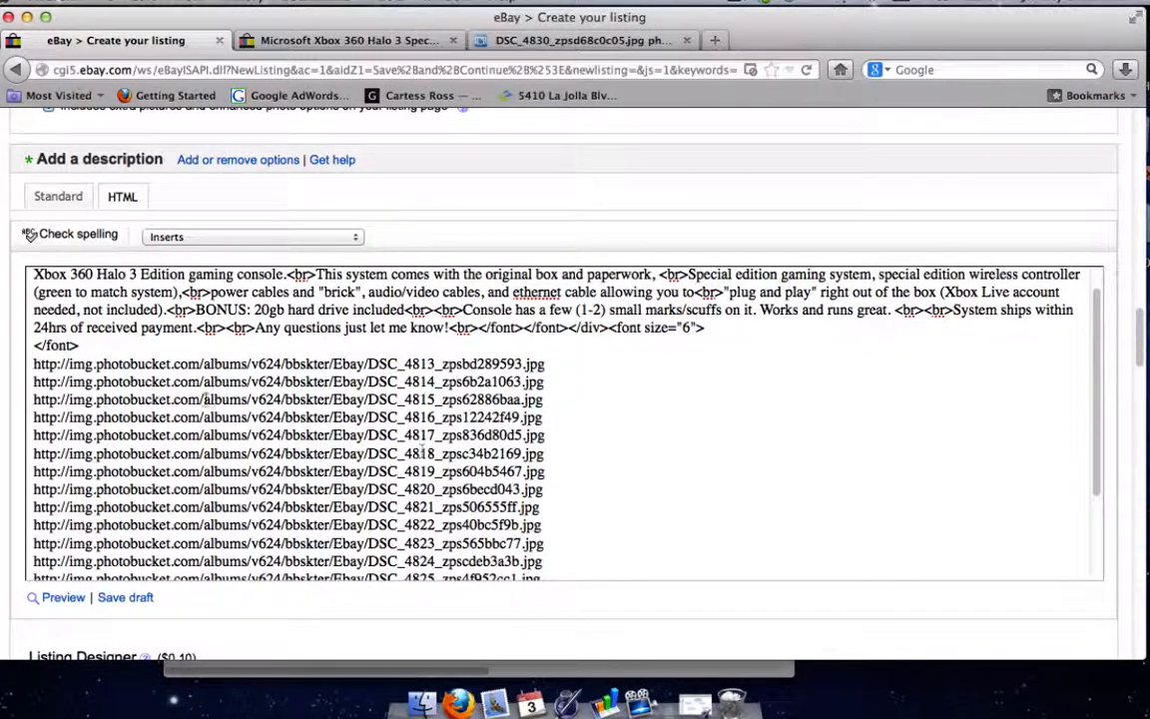
left_click(511, 42)
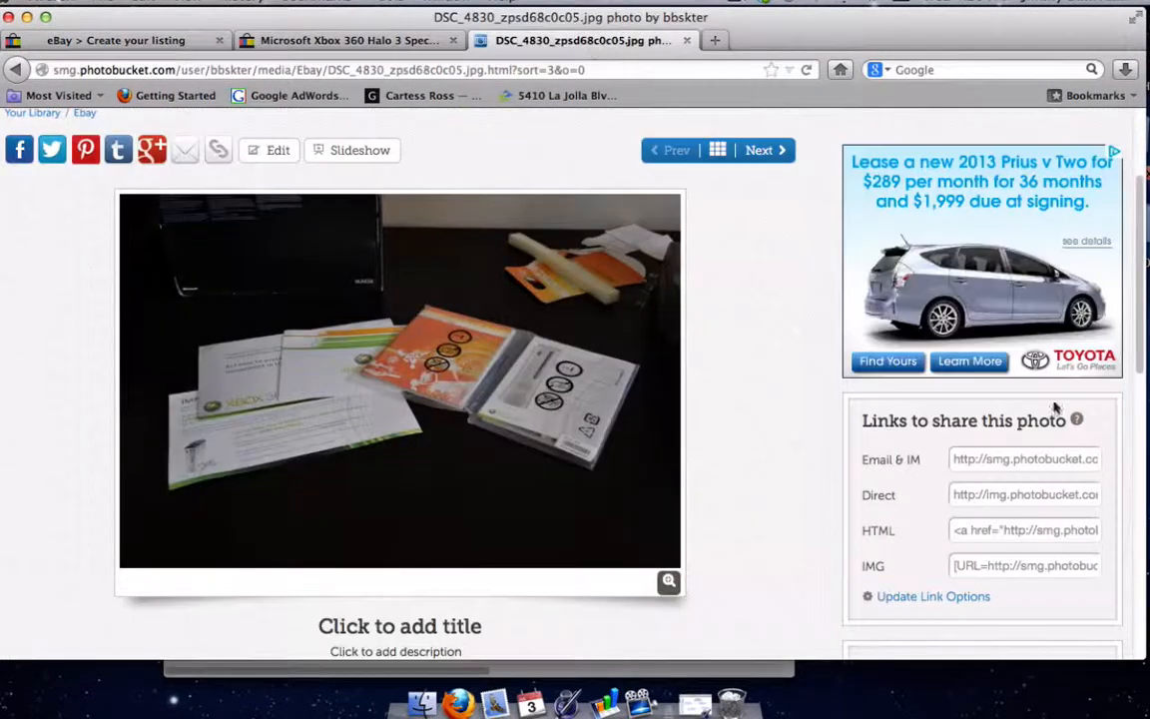
left_click(150, 40)
scroll(219, 482, "up", 1)
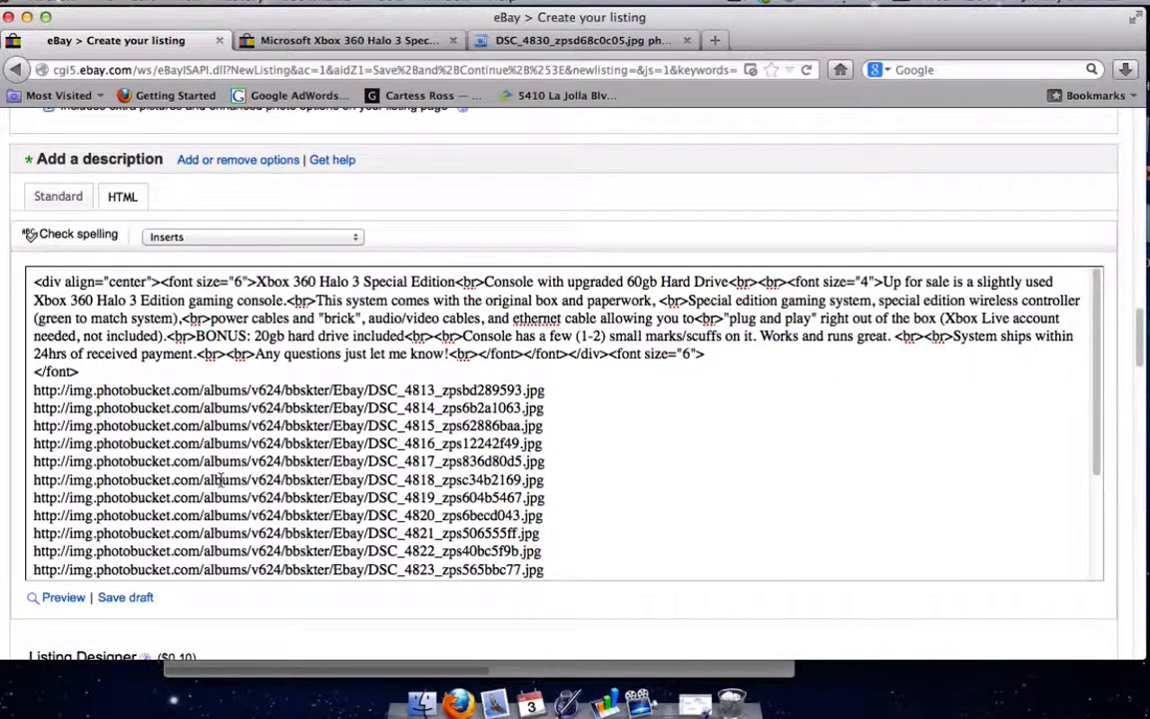
- Examine the listing preview from the title down to the photo links below the description, and close the preview
left_click(183, 667)
scroll(334, 321, "up", 15)
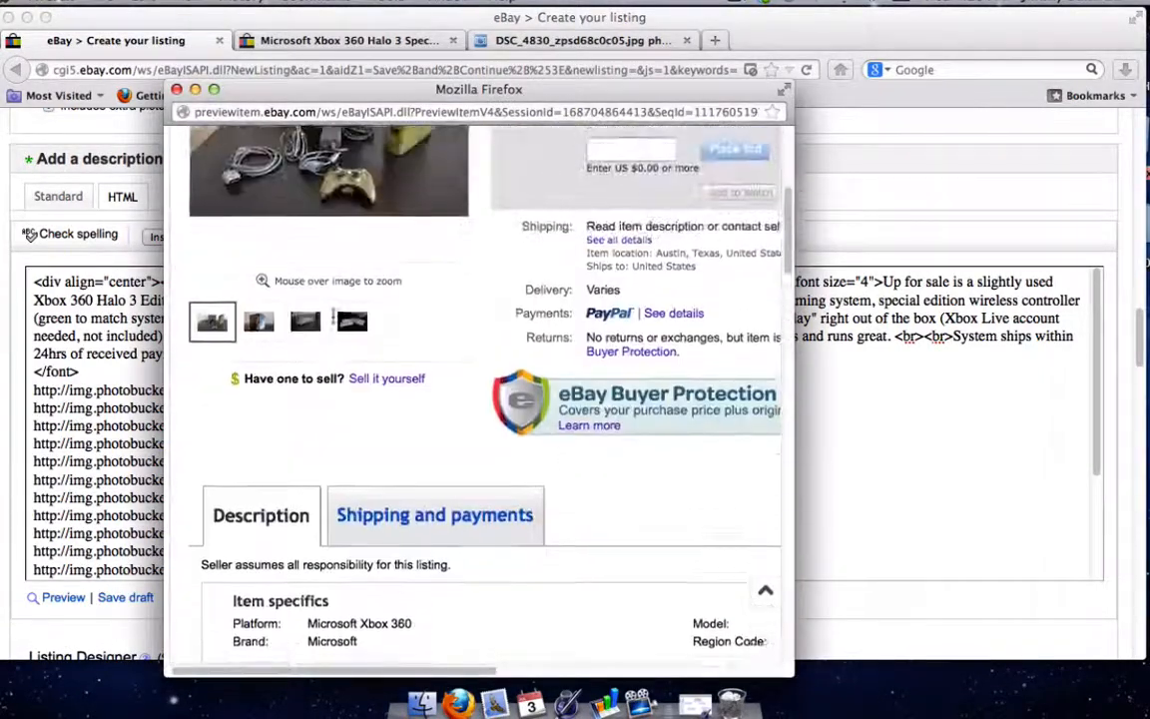
scroll(333, 321, "up", 4)
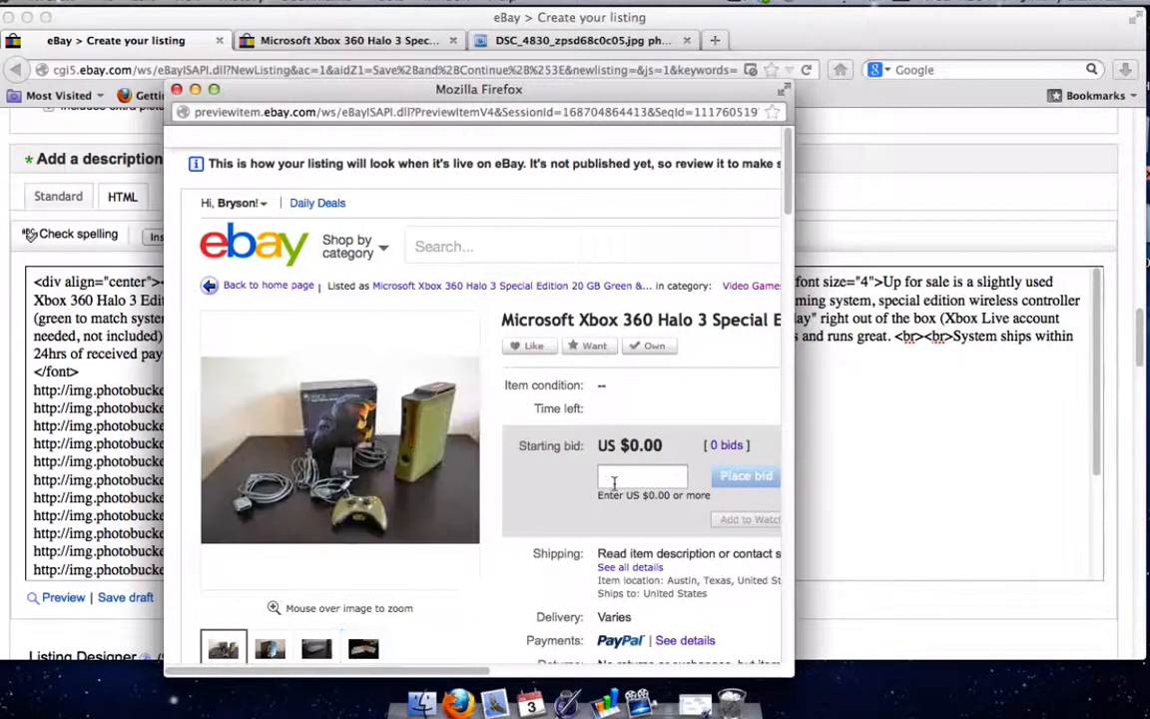
scroll(611, 485, "down", 5)
scroll(614, 490, "down", 15)
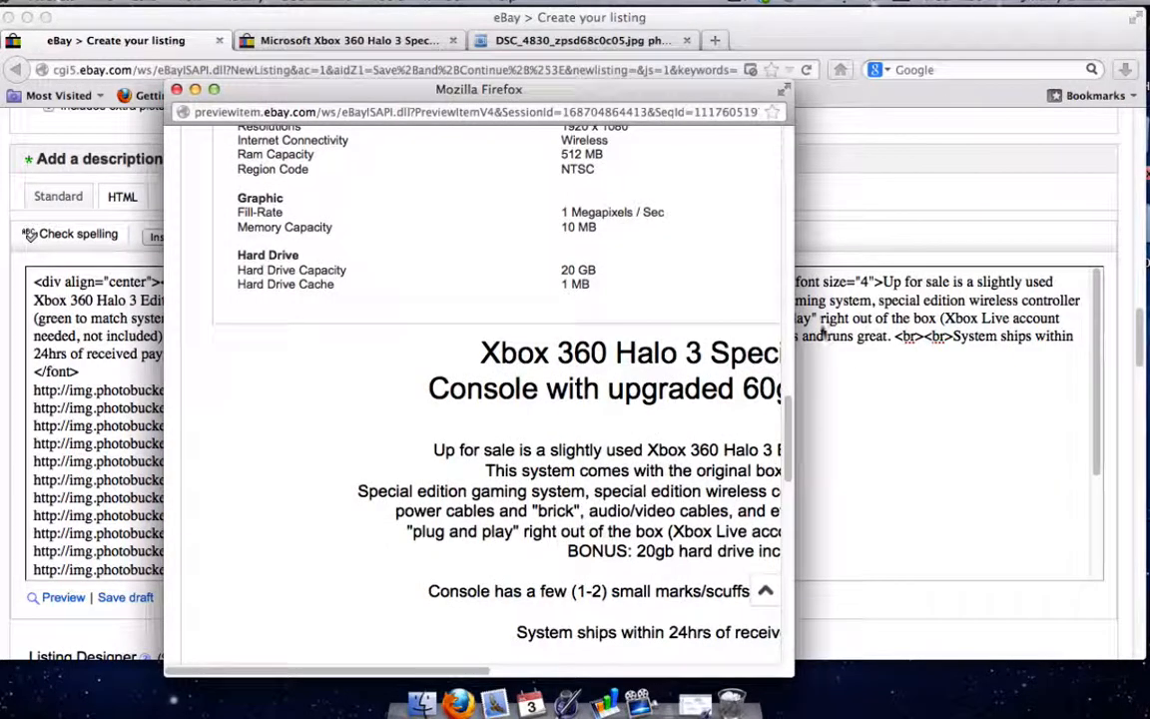
scroll(482, 427, "right", 5)
scroll(482, 427, "left", 3)
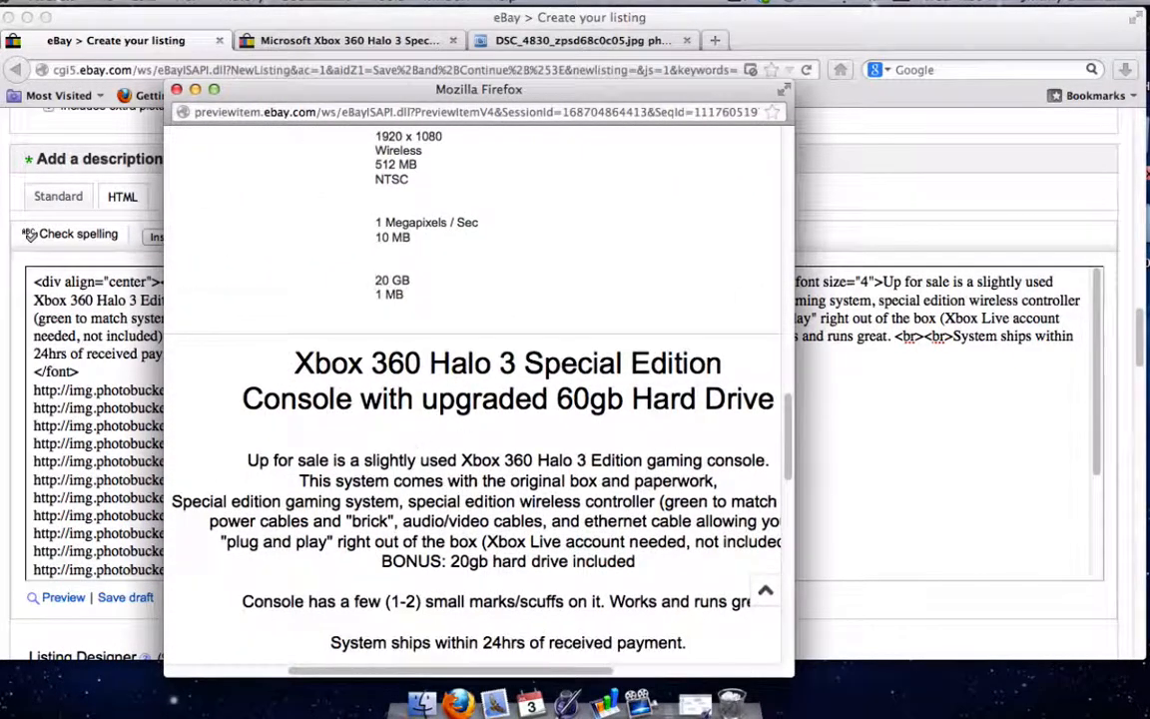
scroll(429, 410, "down", 3)
scroll(424, 405, "down", 4)
scroll(424, 404, "left", 4)
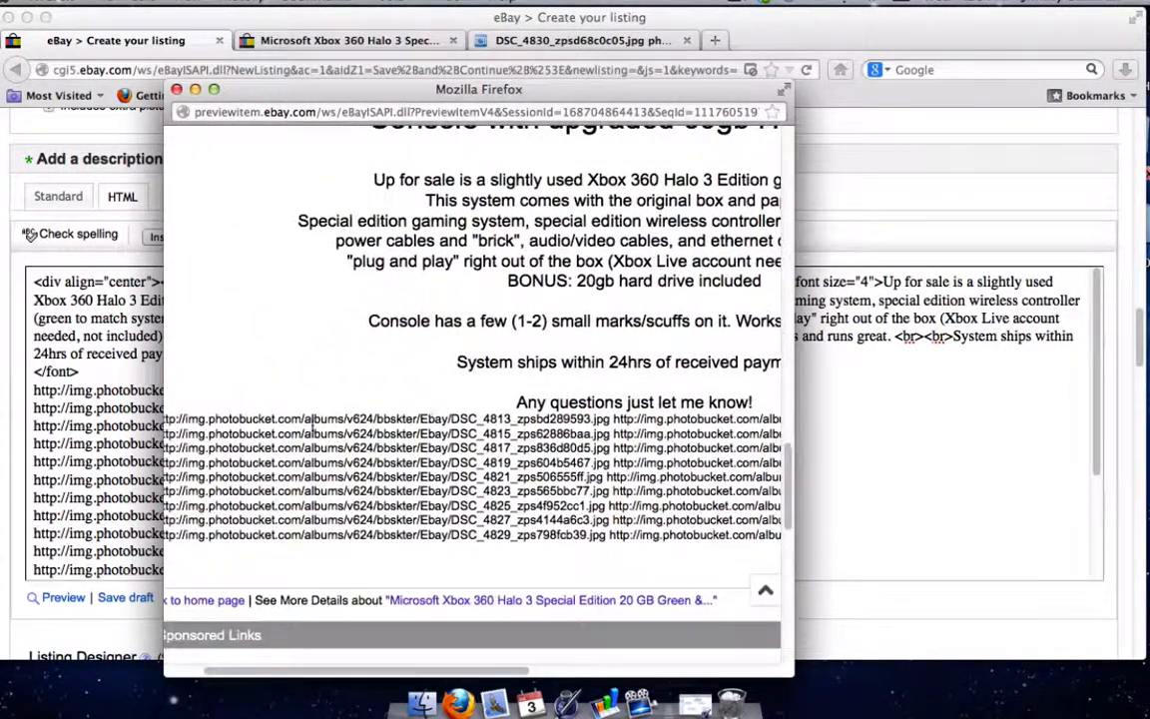
scroll(327, 392, "right", 2)
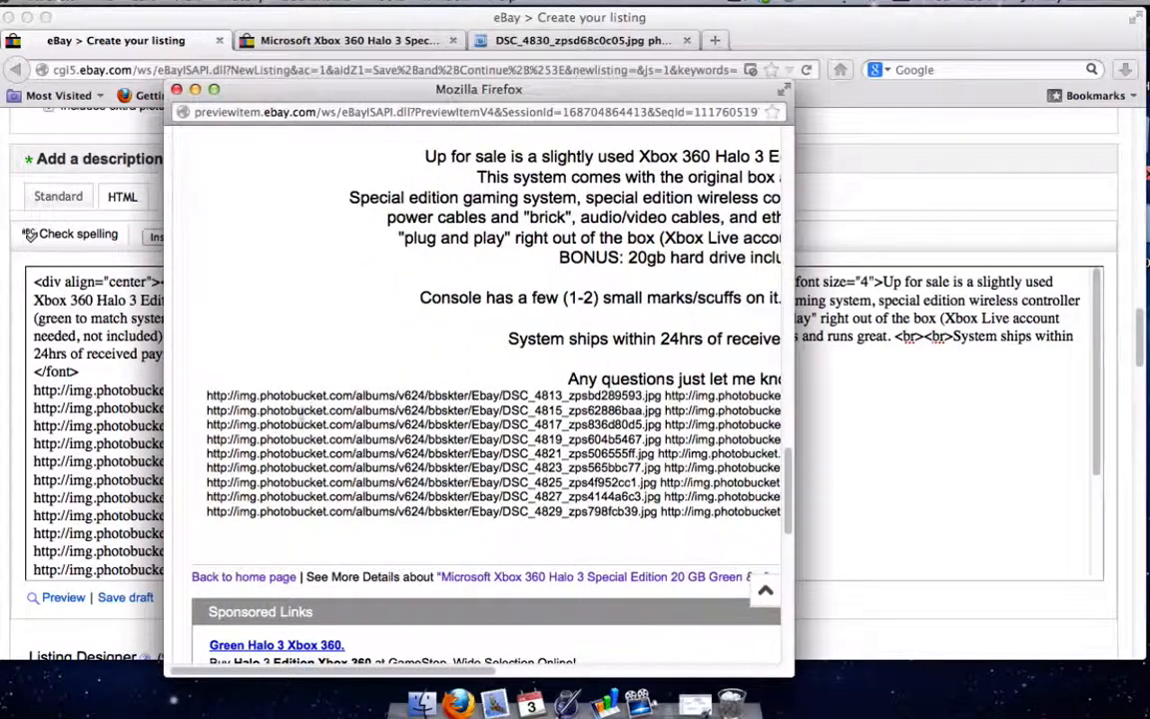
scroll(499, 395, "right", 10)
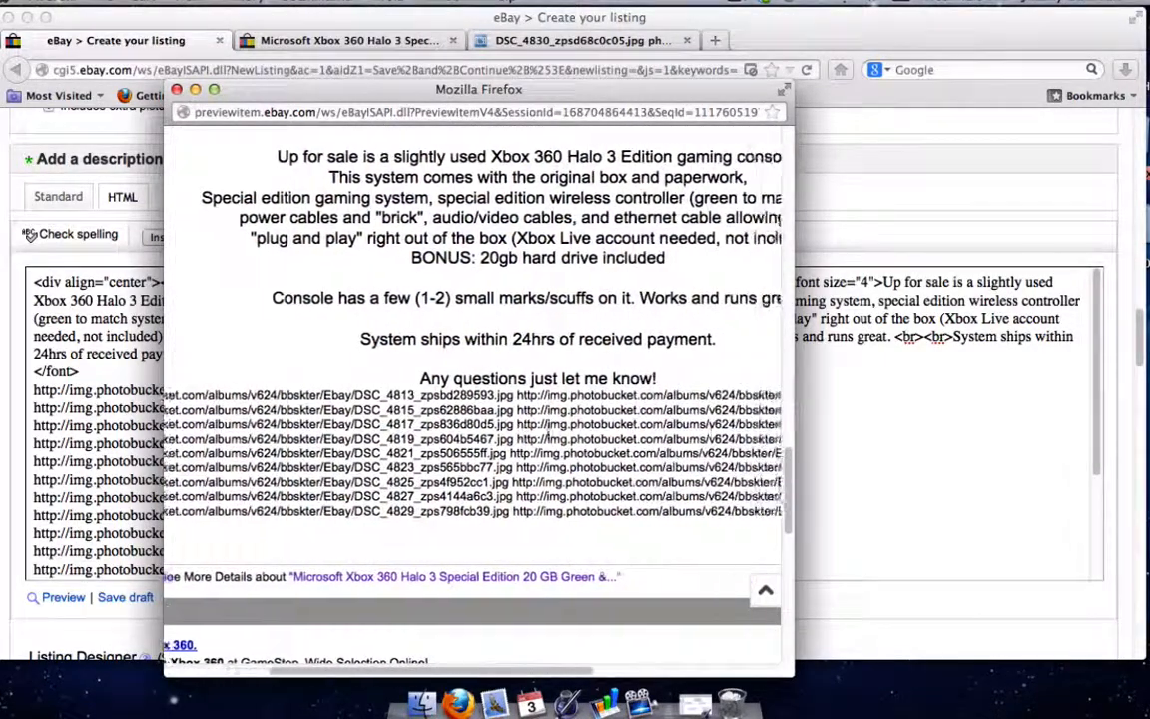
scroll(548, 437, "right", 3)
scroll(547, 437, "left", 15)
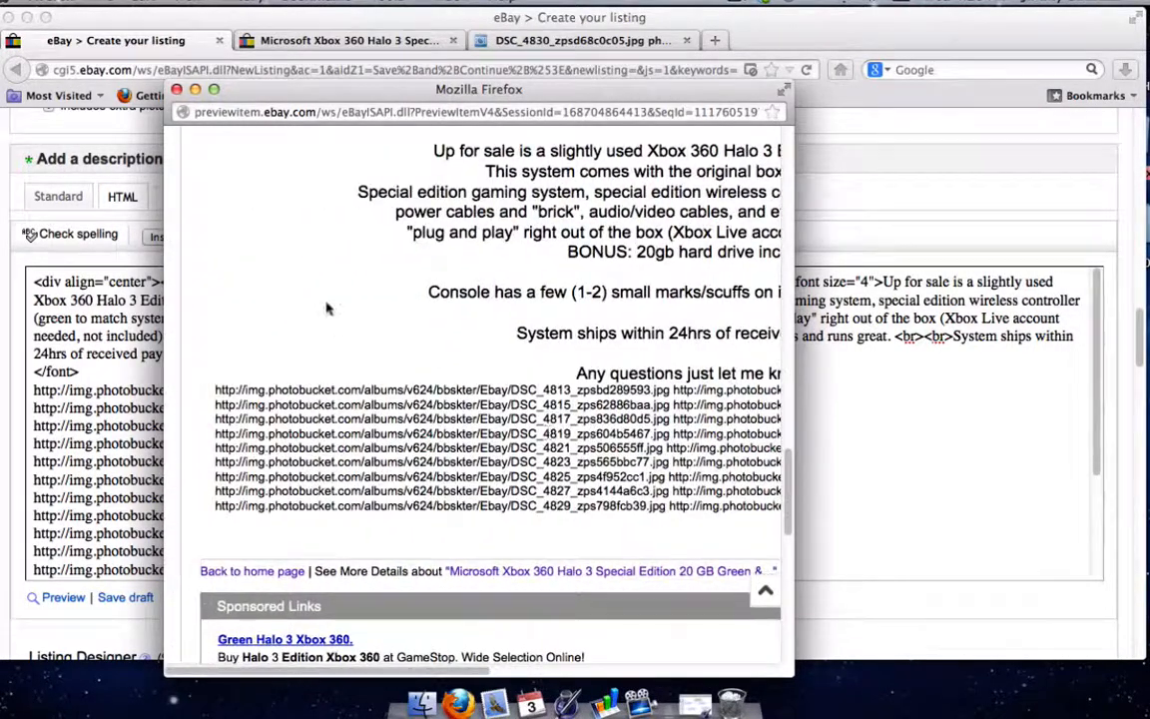
left_click(176, 91)
- Wrap the first photo link (DSC_4813) in an HTML image tag, with <img src=" before it and "> after it, leaving a blank line above
left_click(111, 371)
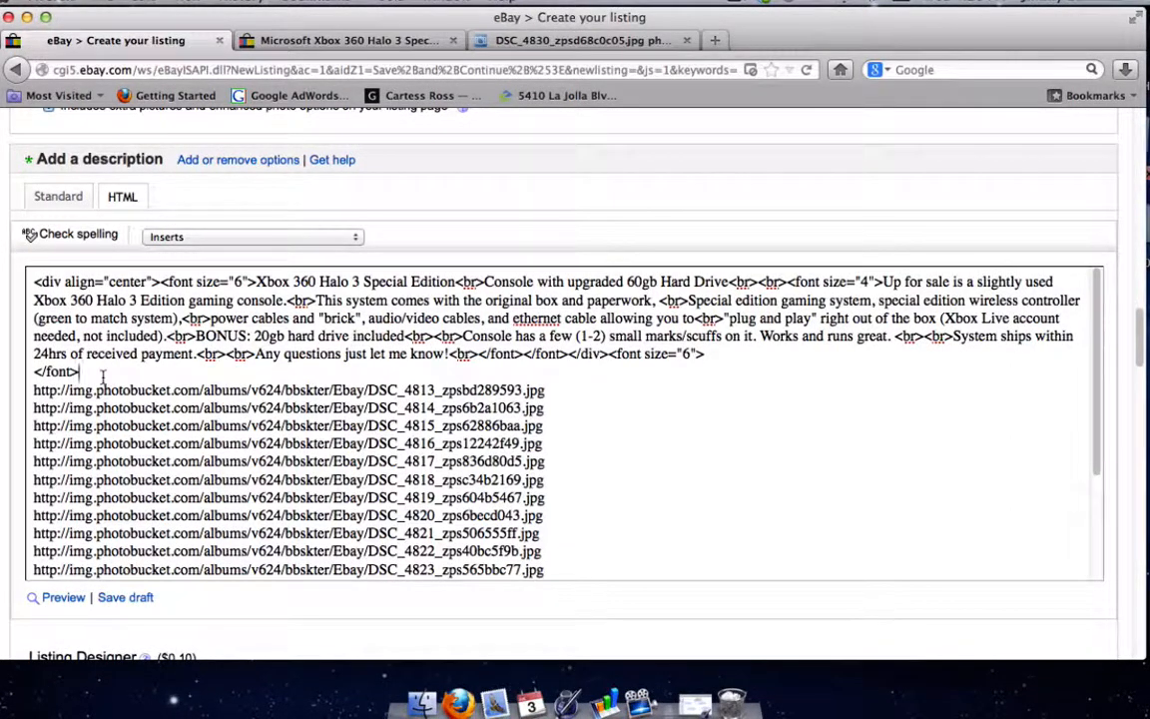
key("Return")
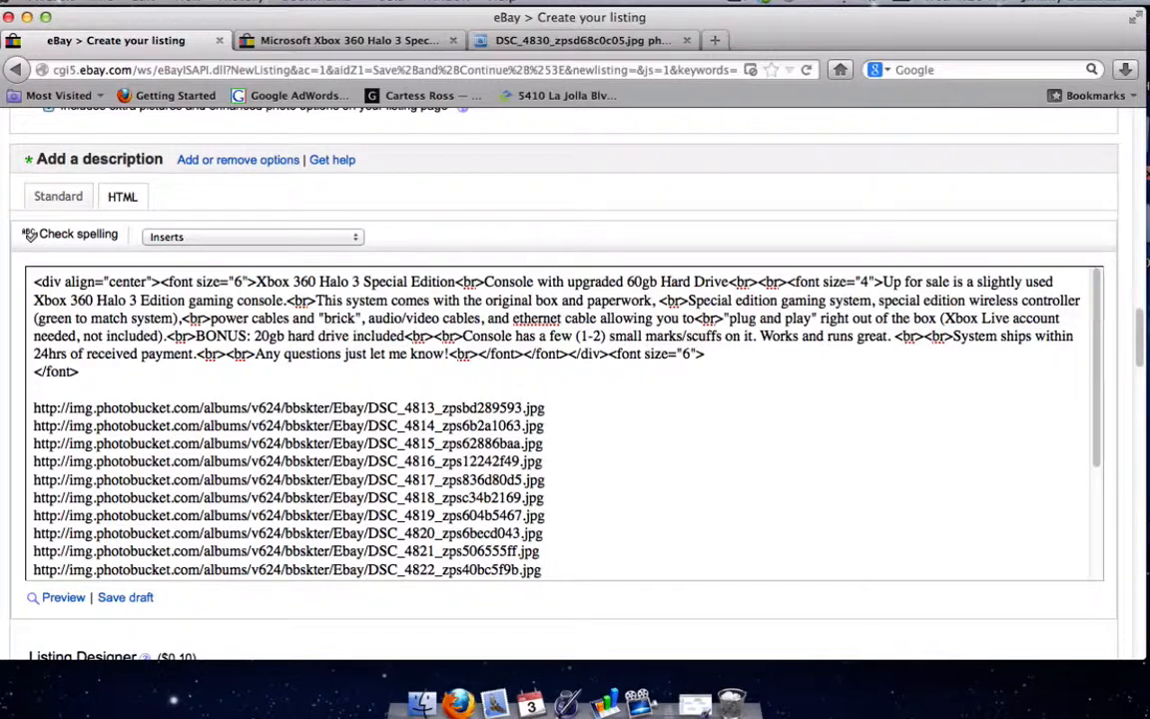
type("<sr")
type("img src=\"")
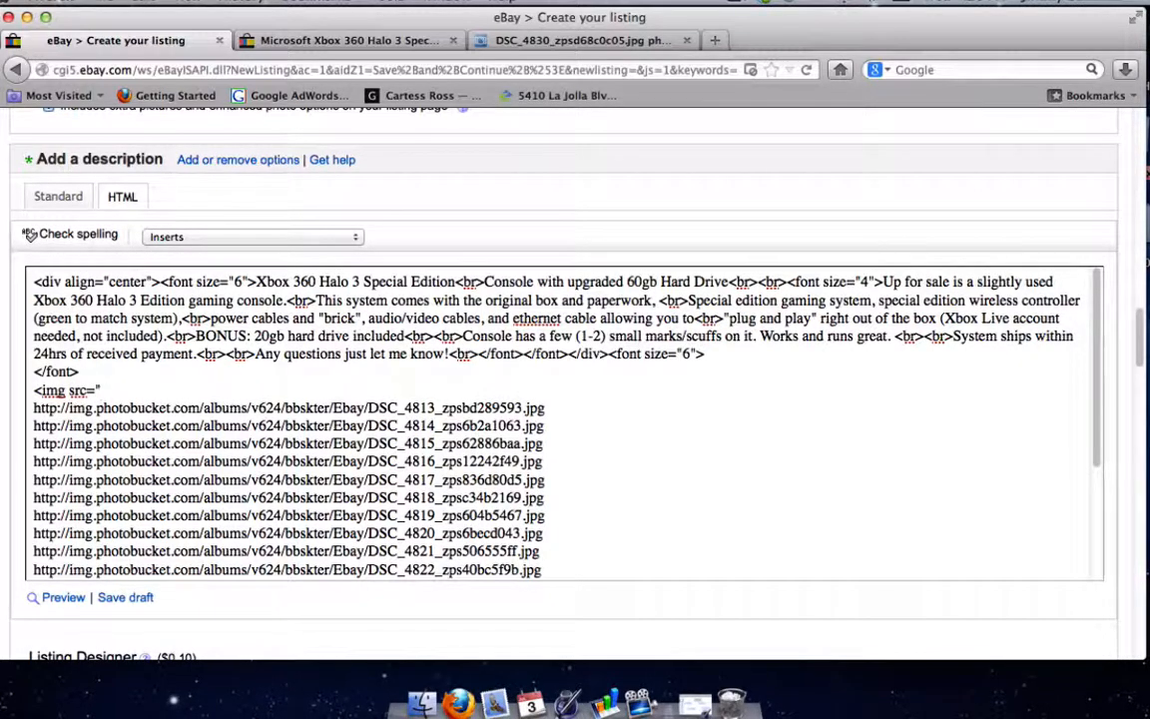
left_click(31, 391, "shift")
key("super+c")
key("BackSpace")
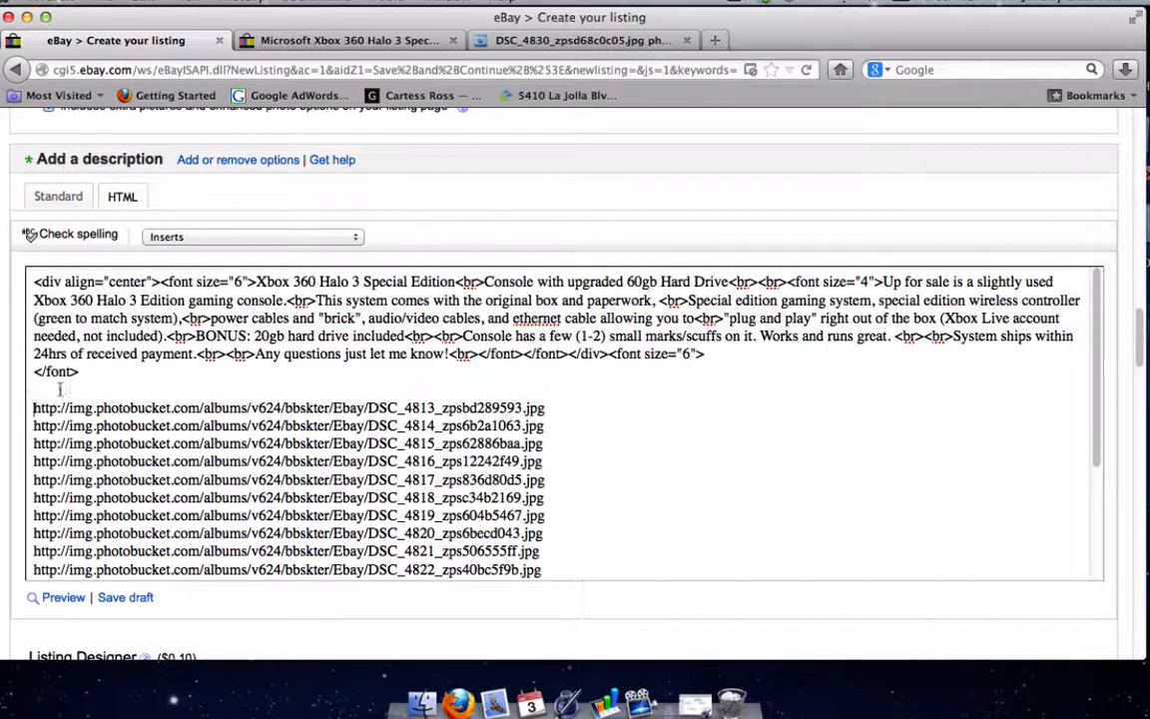
key("super+v")
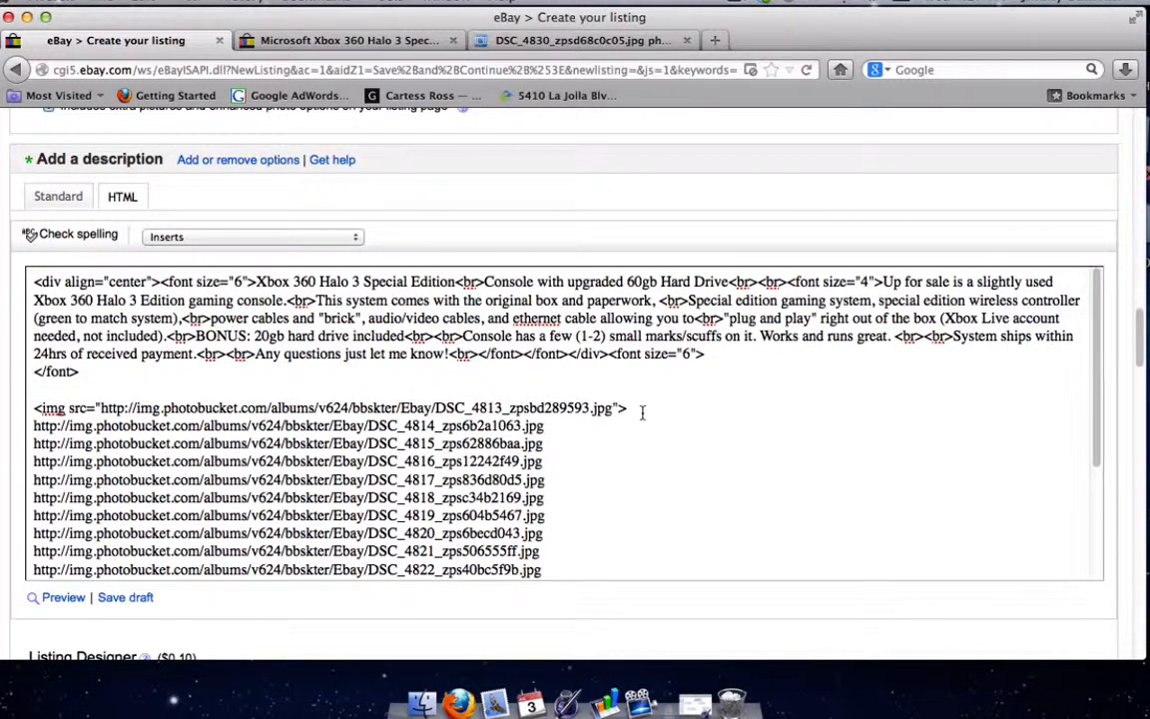
- Preview the listing again, examine how the DSC_4813 image and remaining links appear below the description, and close the preview
left_click(52, 599)
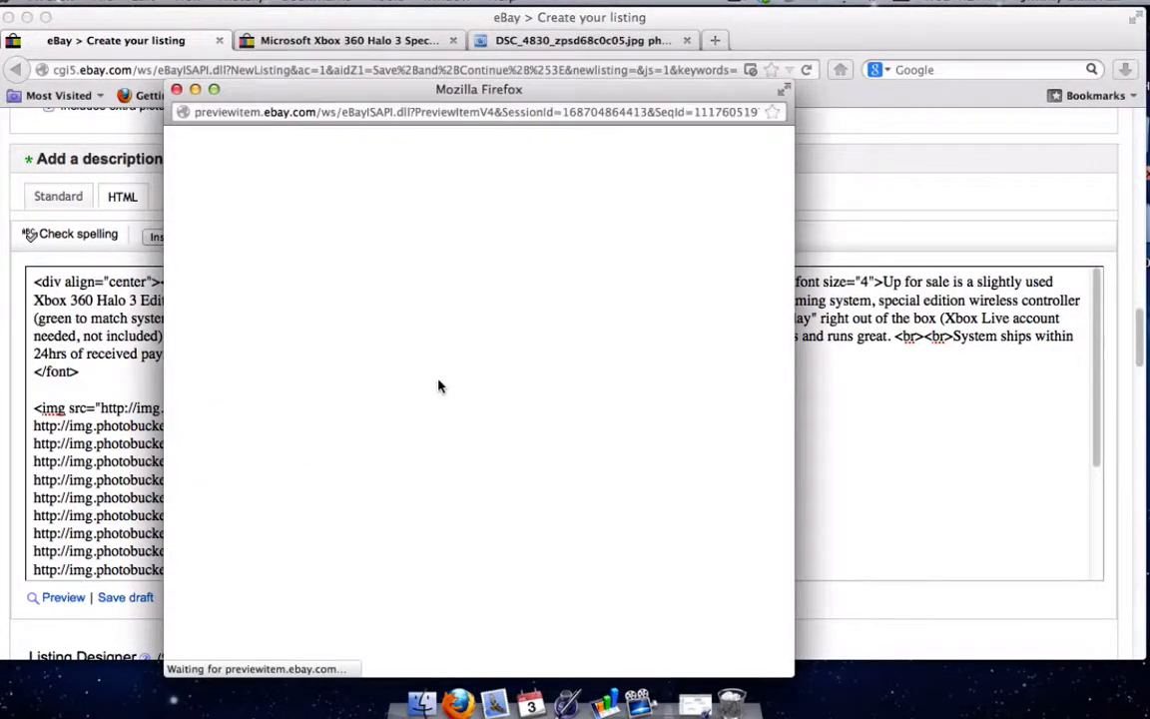
scroll(441, 388, "down", 15)
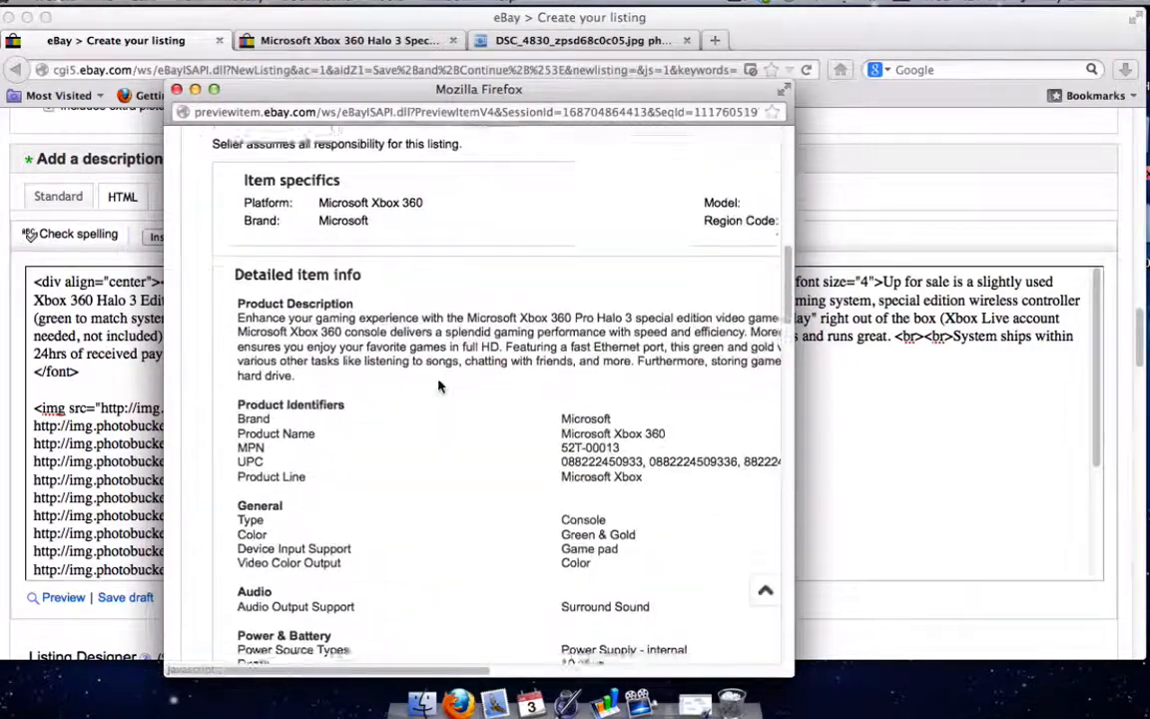
scroll(439, 387, "down", 10)
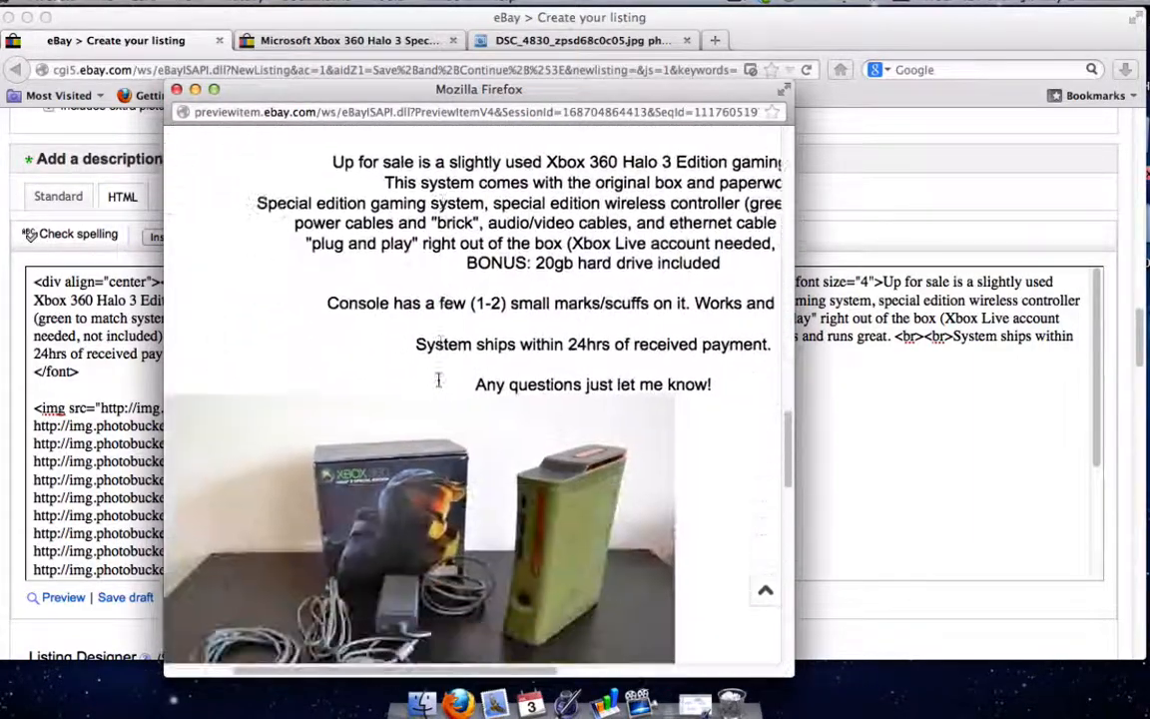
scroll(439, 387, "down", 3)
scroll(352, 383, "right", 2)
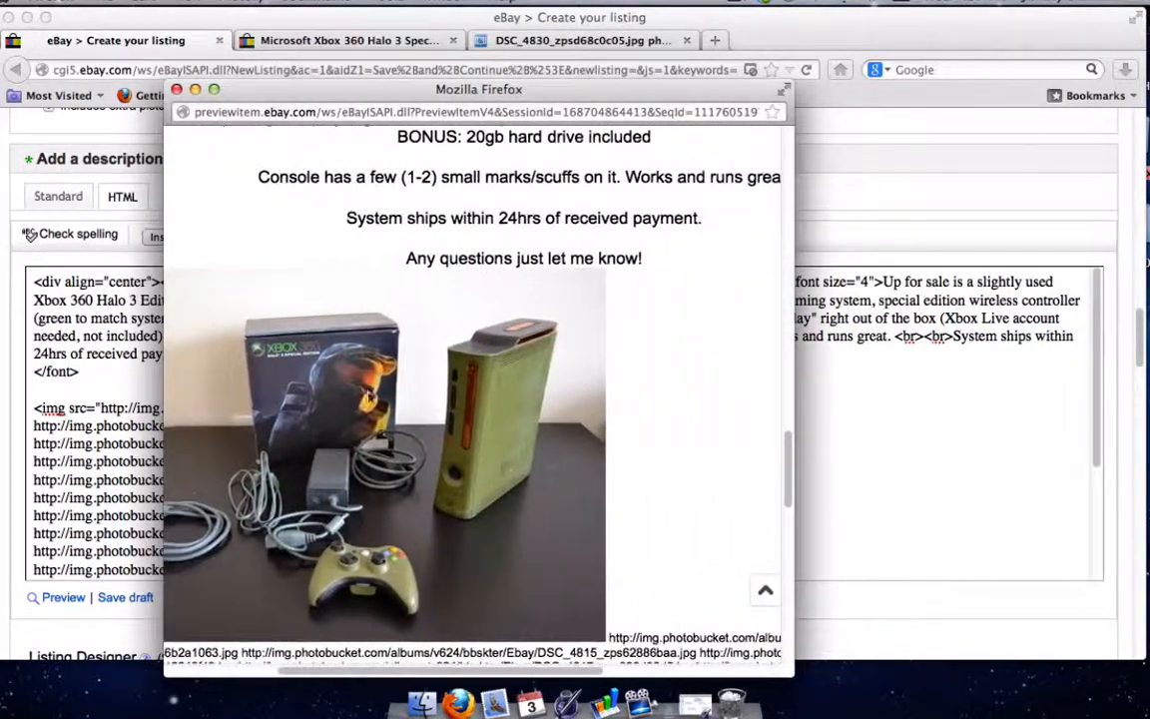
scroll(289, 388, "down", 3)
scroll(290, 388, "left", 2)
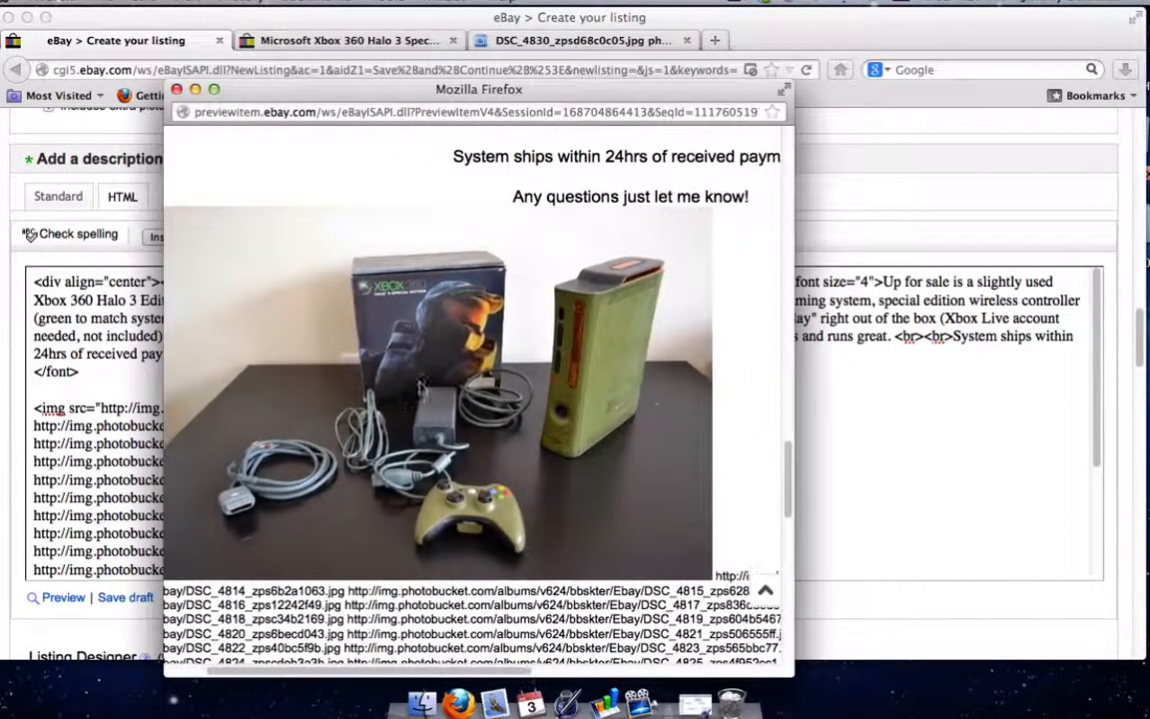
scroll(486, 373, "left", 2)
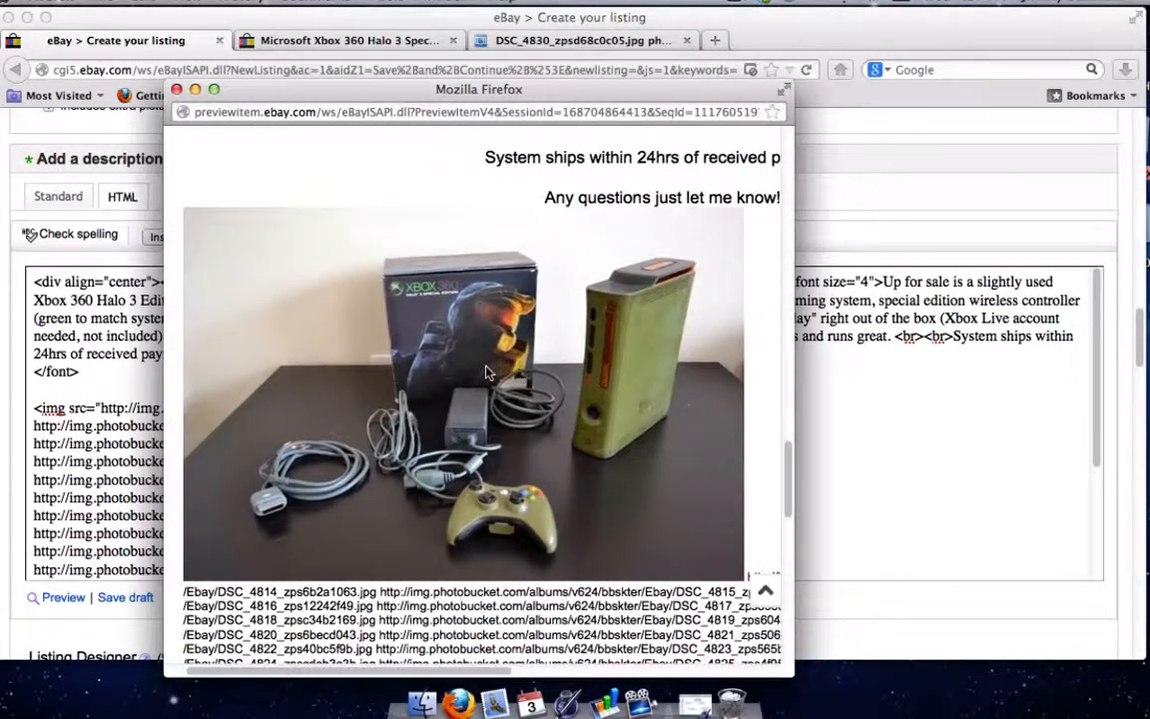
scroll(489, 373, "up", 6)
scroll(420, 332, "up", 10)
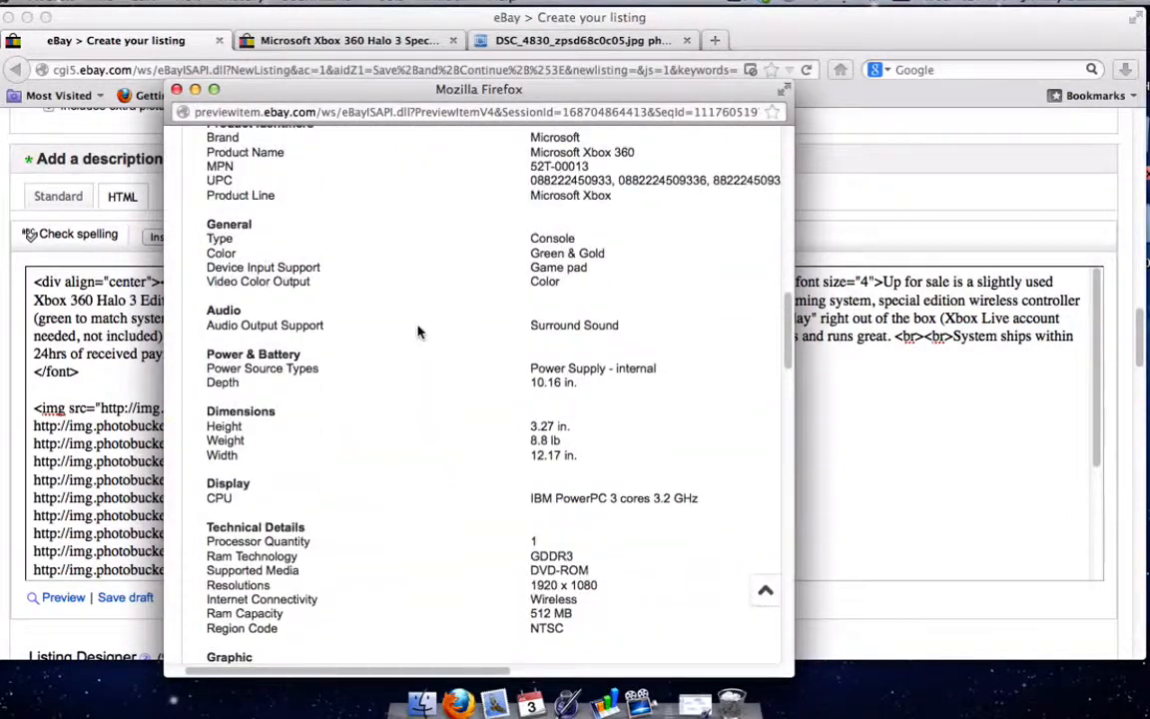
left_click(177, 90)
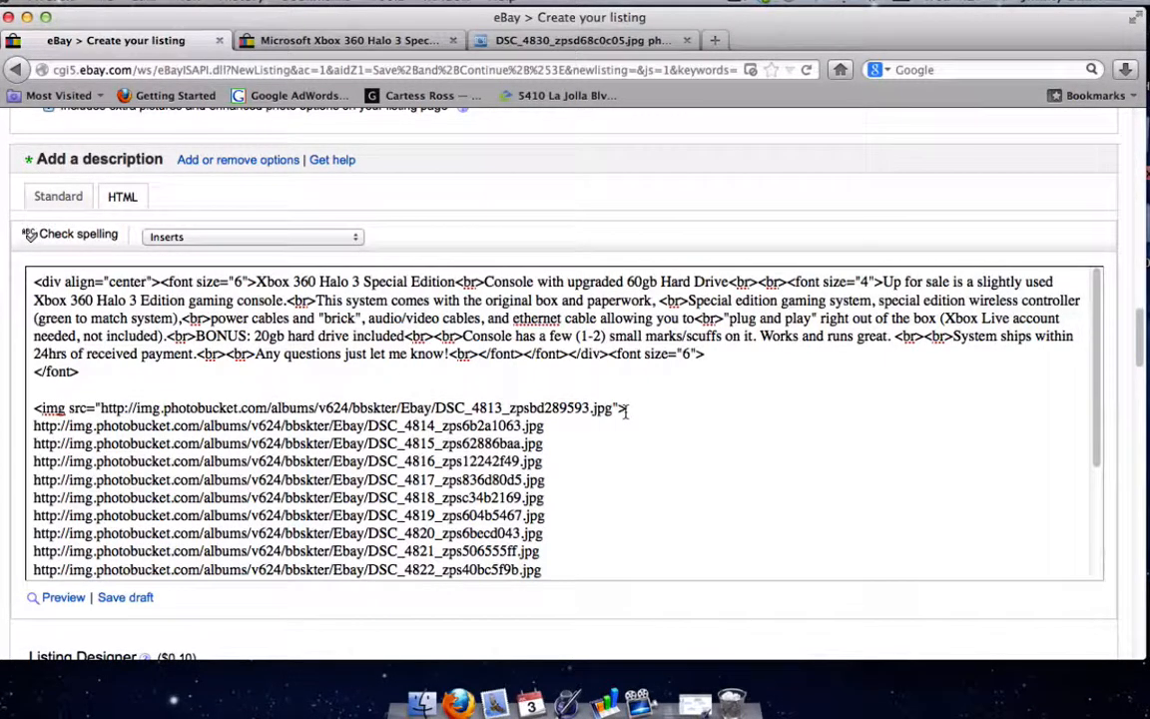
scroll(106, 411, "down", 5)
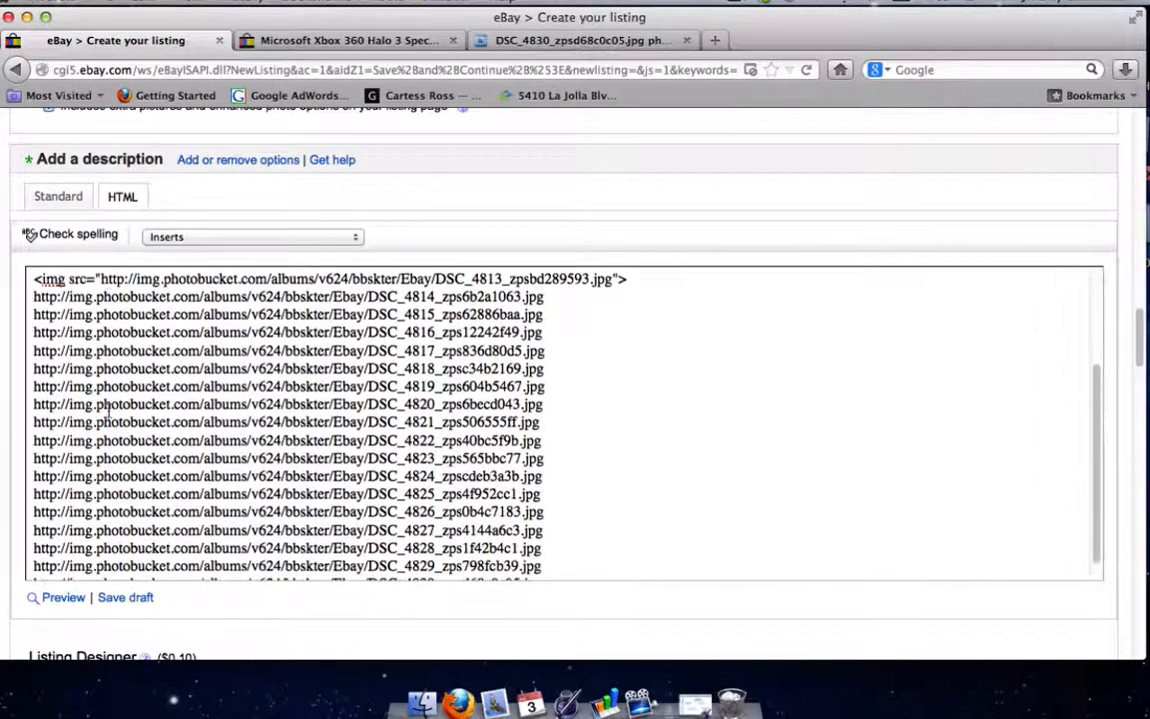
scroll(105, 411, "up", 5)
scroll(108, 411, "down", 4)
scroll(106, 411, "up", 2)
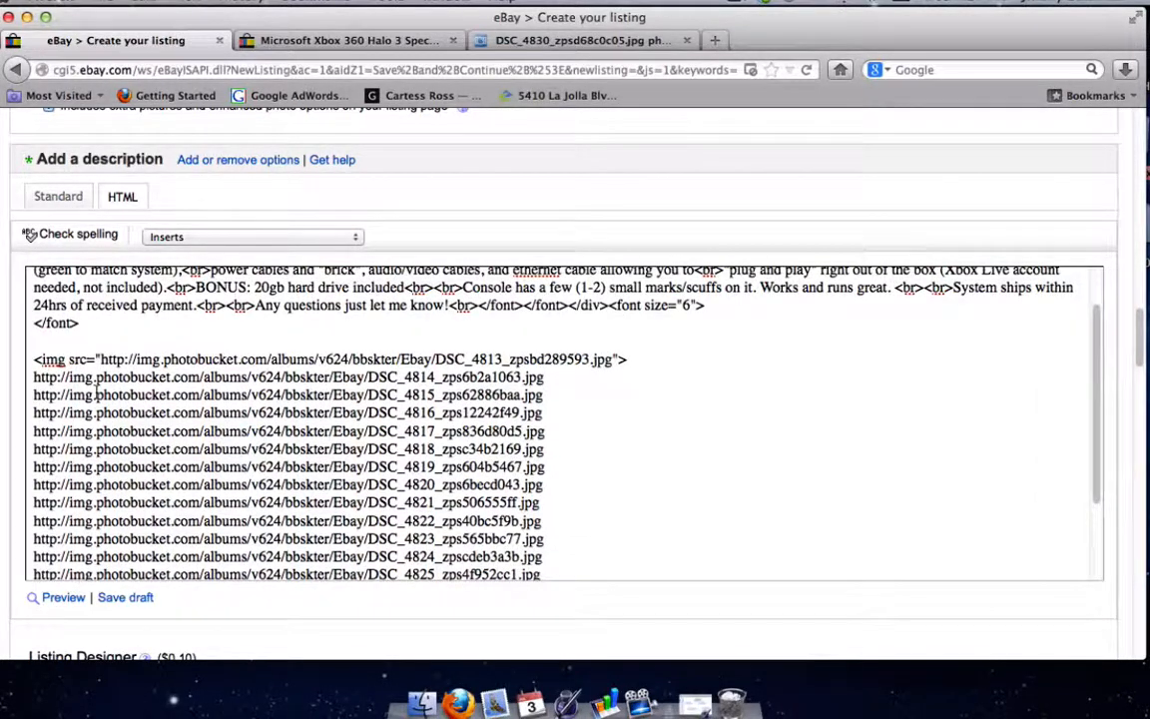
- Preview the listing and examine the embedded photos below the description, from the first console picture down to the headset pictures
scroll(97, 391, "up", 2)
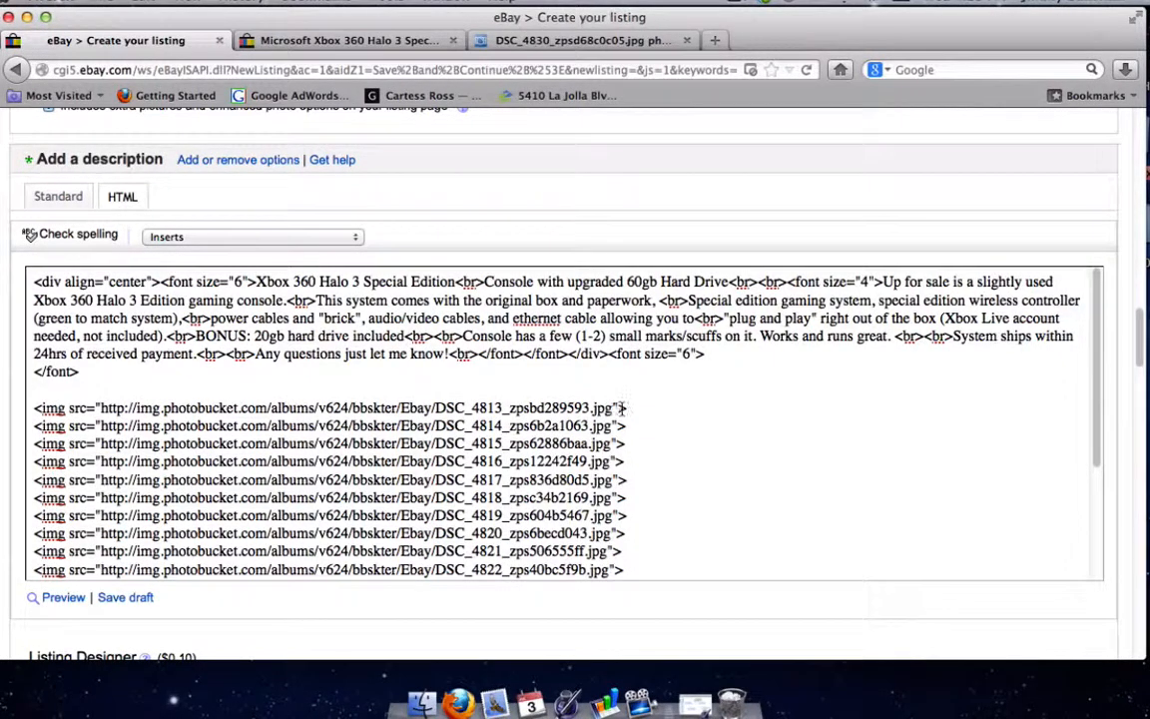
left_click(60, 599)
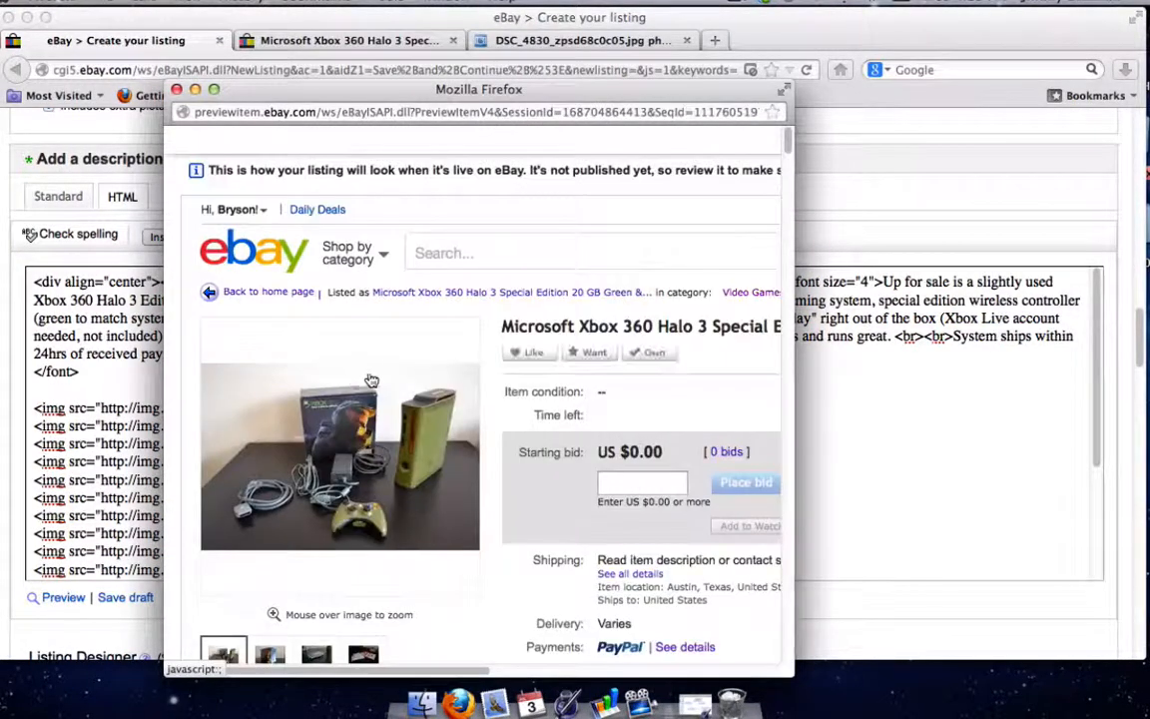
scroll(372, 380, "down", 20)
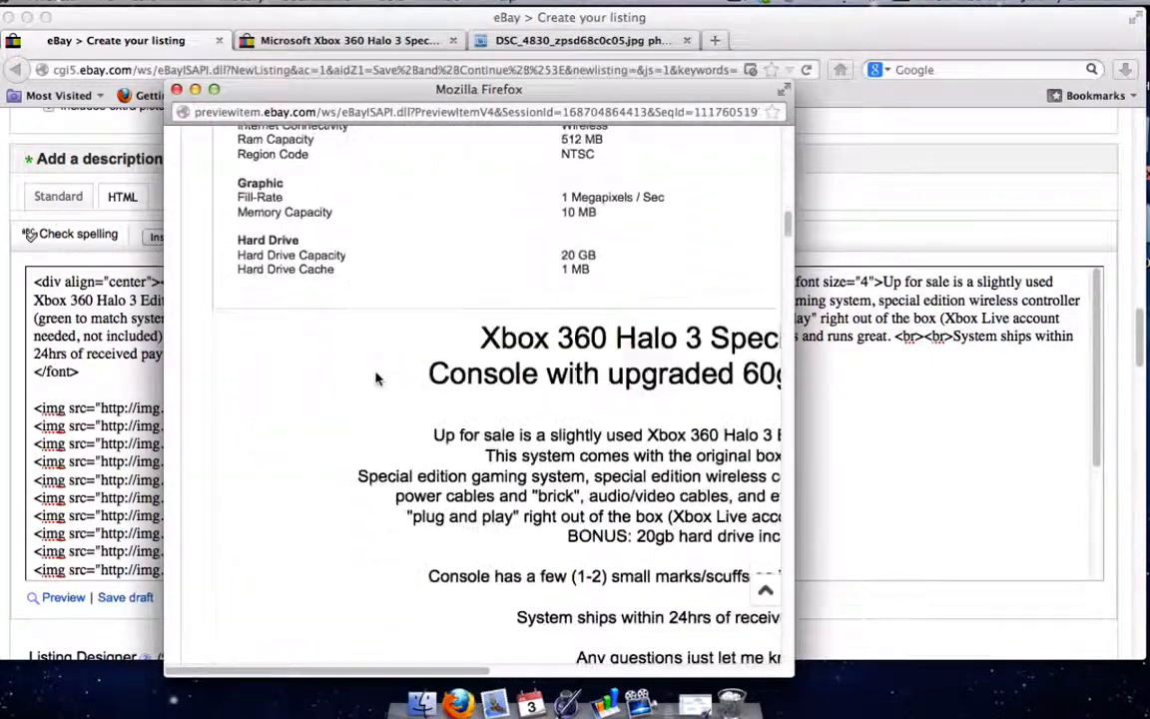
scroll(376, 378, "down", 15)
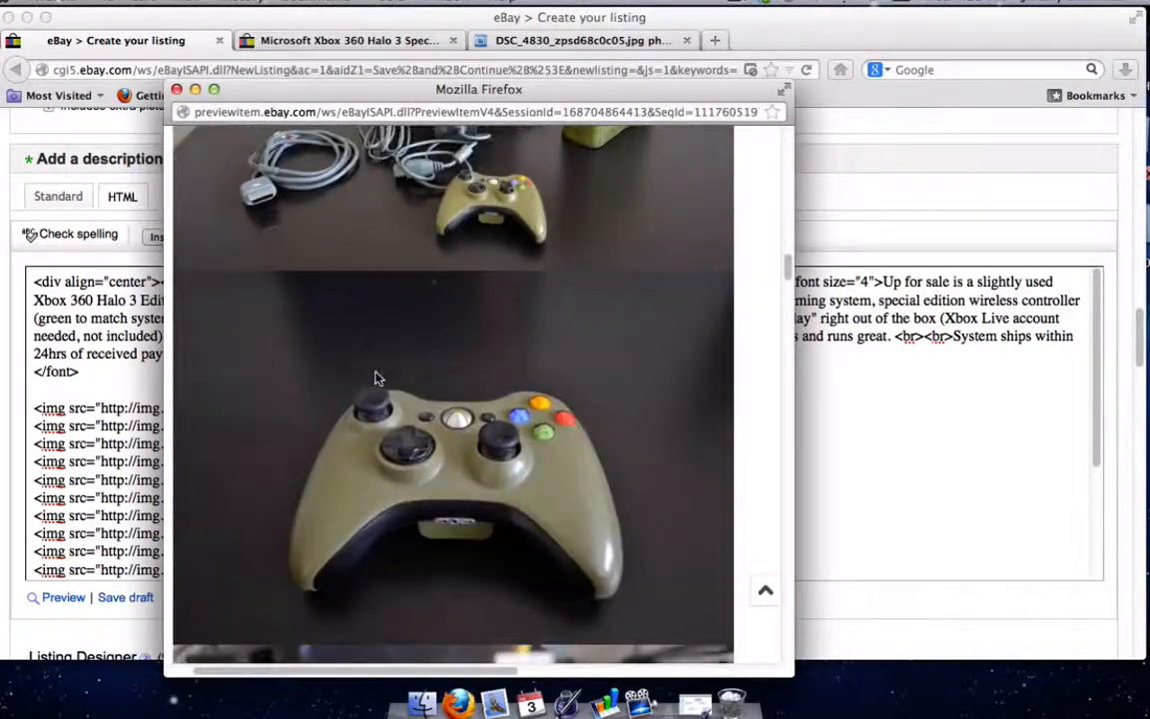
scroll(376, 378, "down", 15)
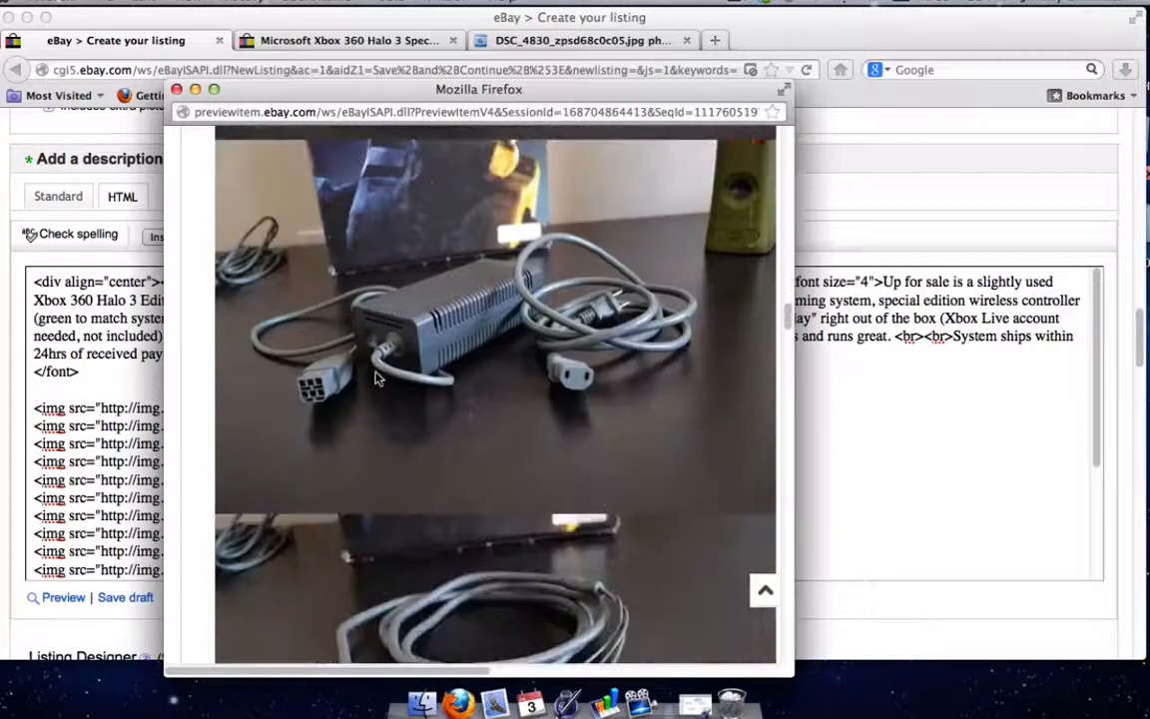
scroll(375, 379, "down", 15)
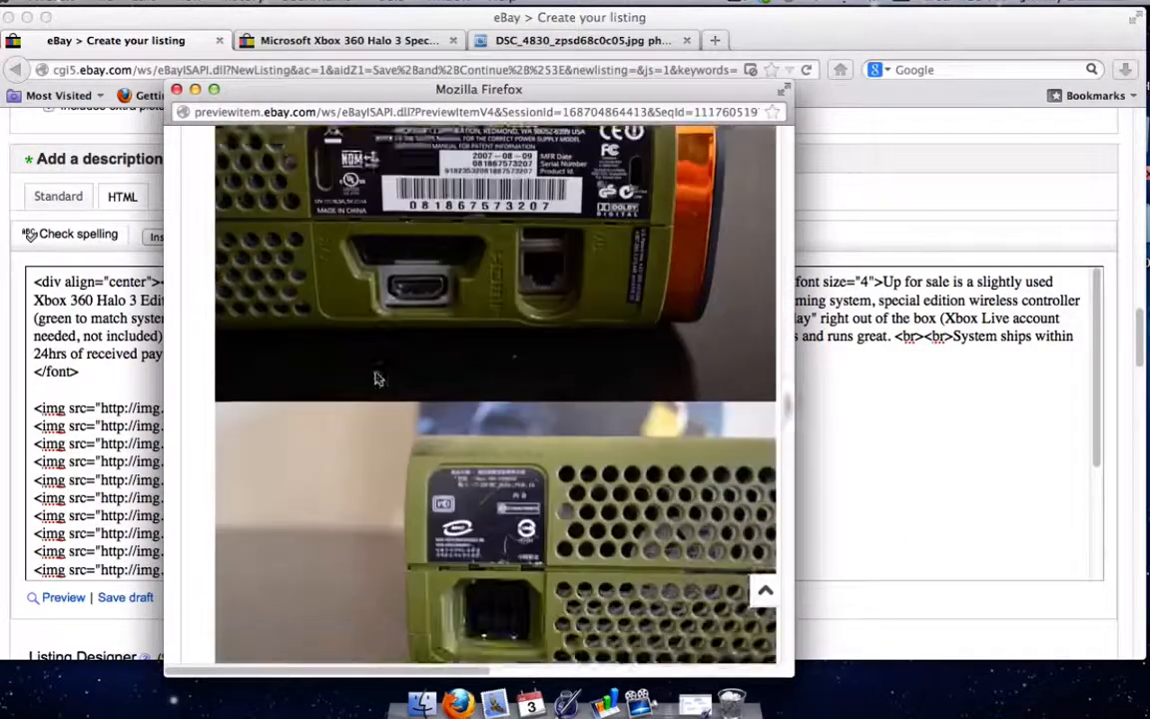
scroll(376, 378, "down", 15)
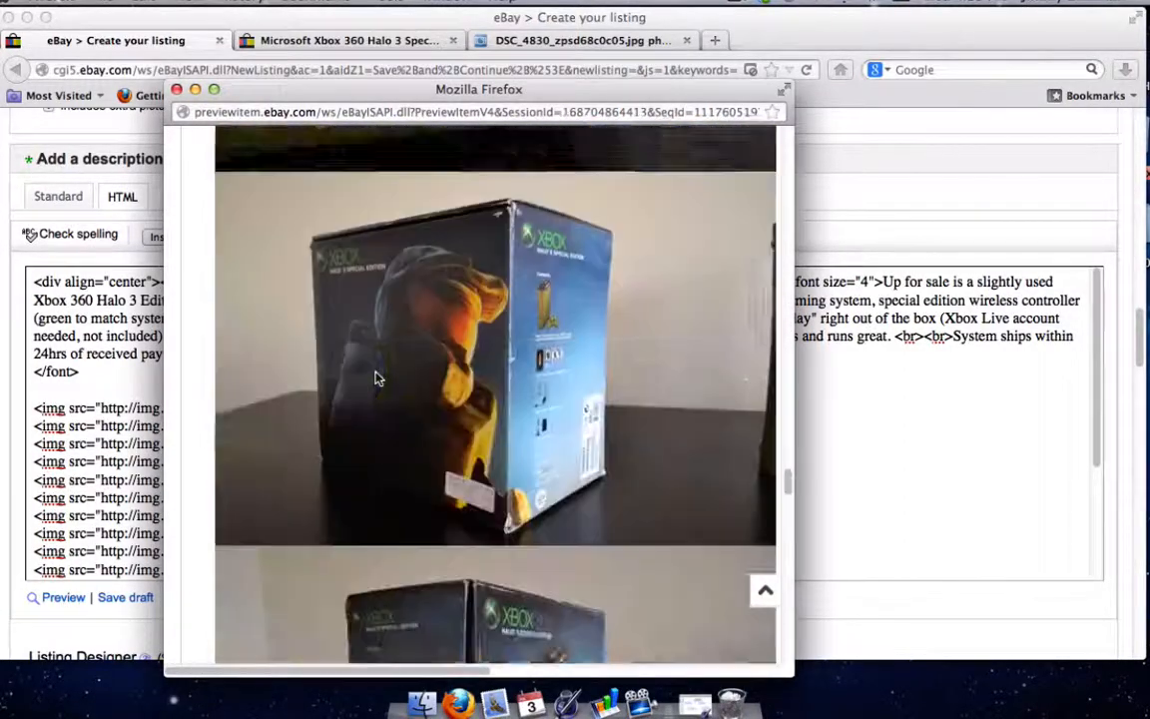
scroll(376, 378, "down", 12)
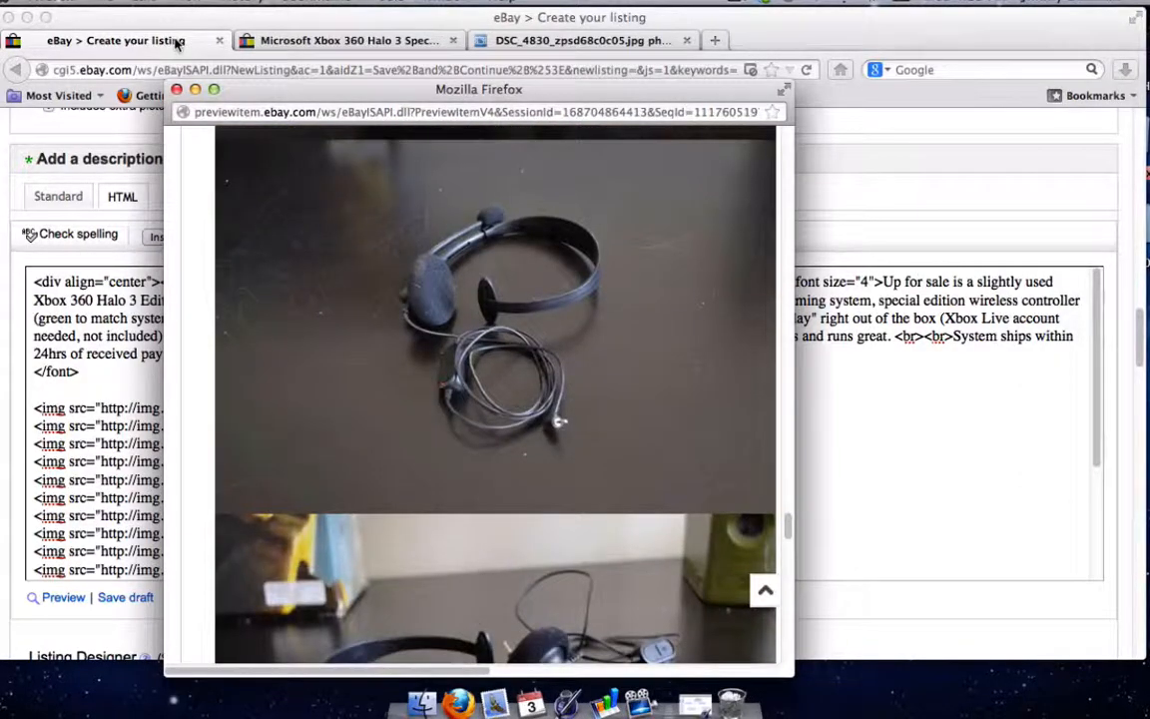
- Compare the first photo's horizontal alignment with the description text above it in the preview, and close the preview
scroll(427, 367, "up", 15)
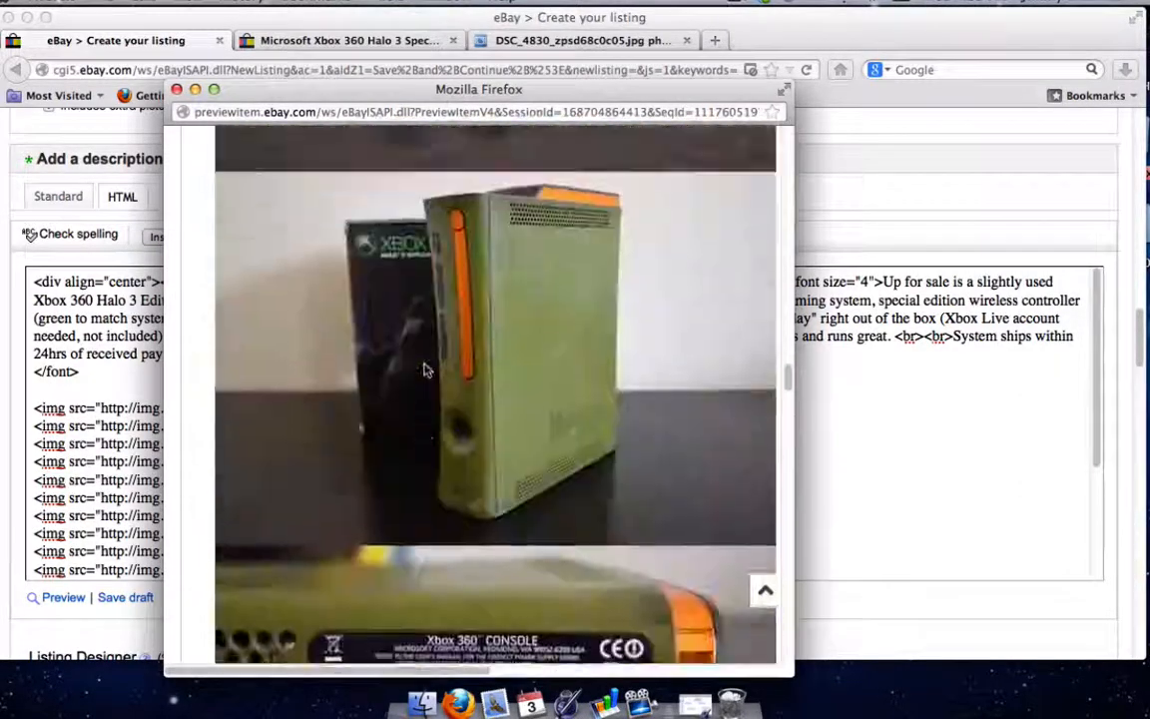
scroll(425, 369, "up", 15)
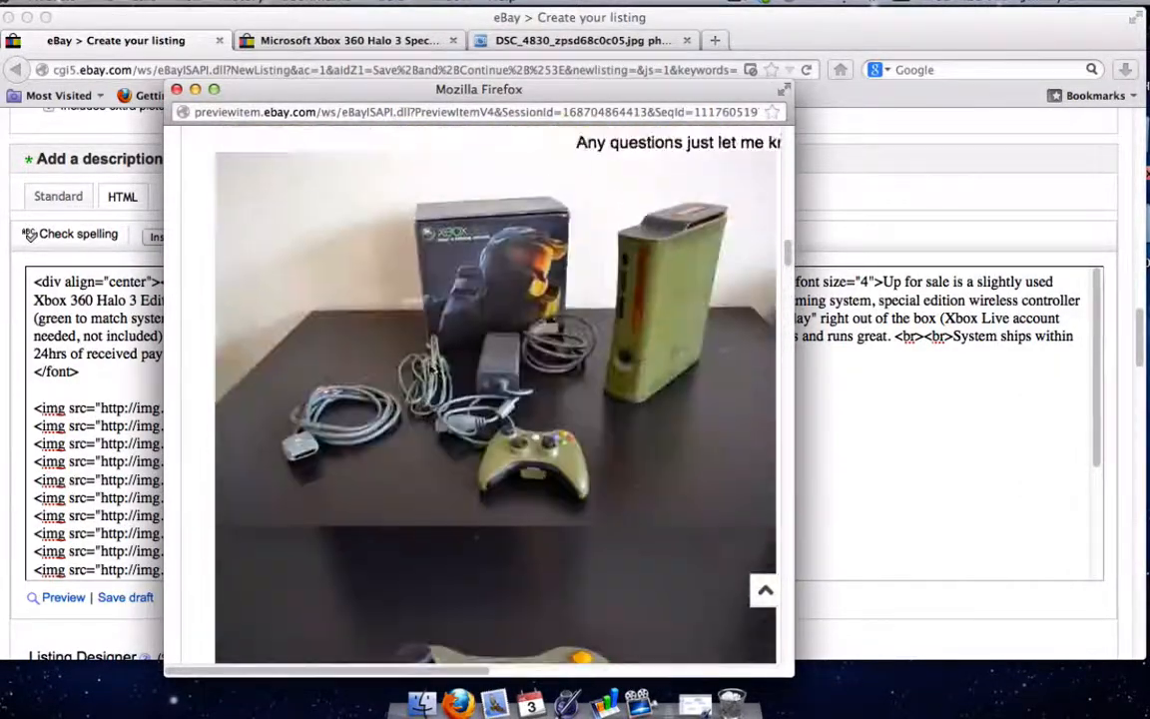
scroll(617, 222, "up", 10)
scroll(616, 221, "down", 5)
scroll(617, 221, "up", 3)
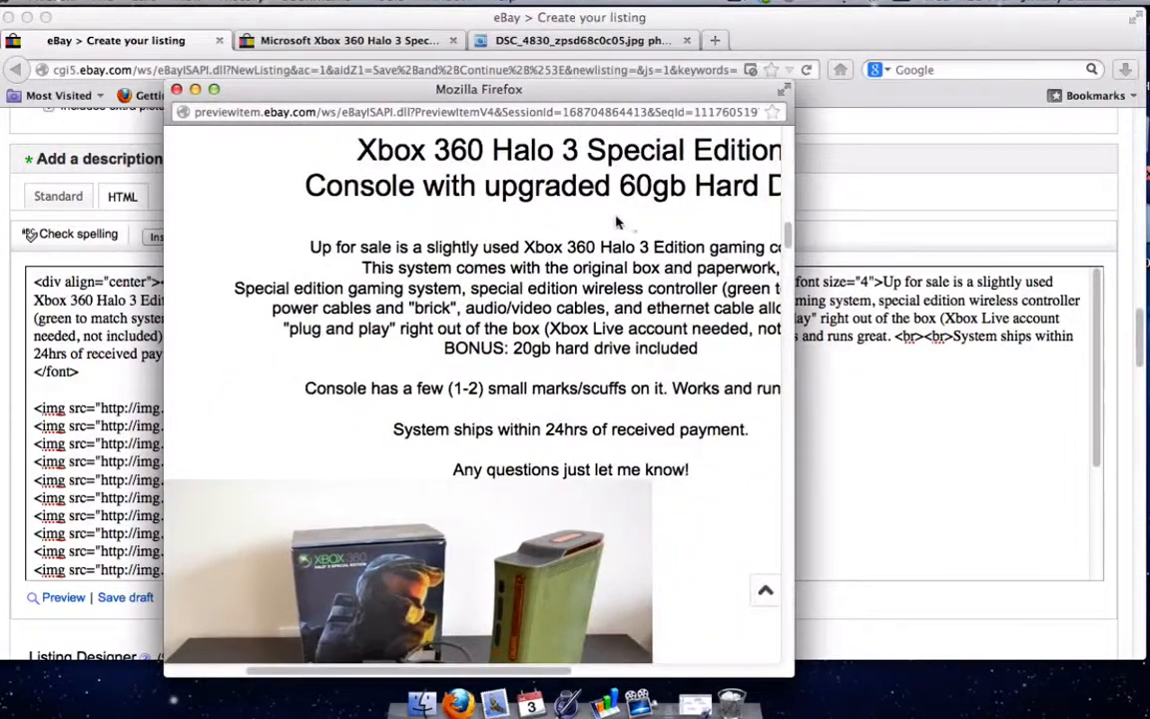
scroll(617, 222, "down", 2)
scroll(409, 459, "right", 3)
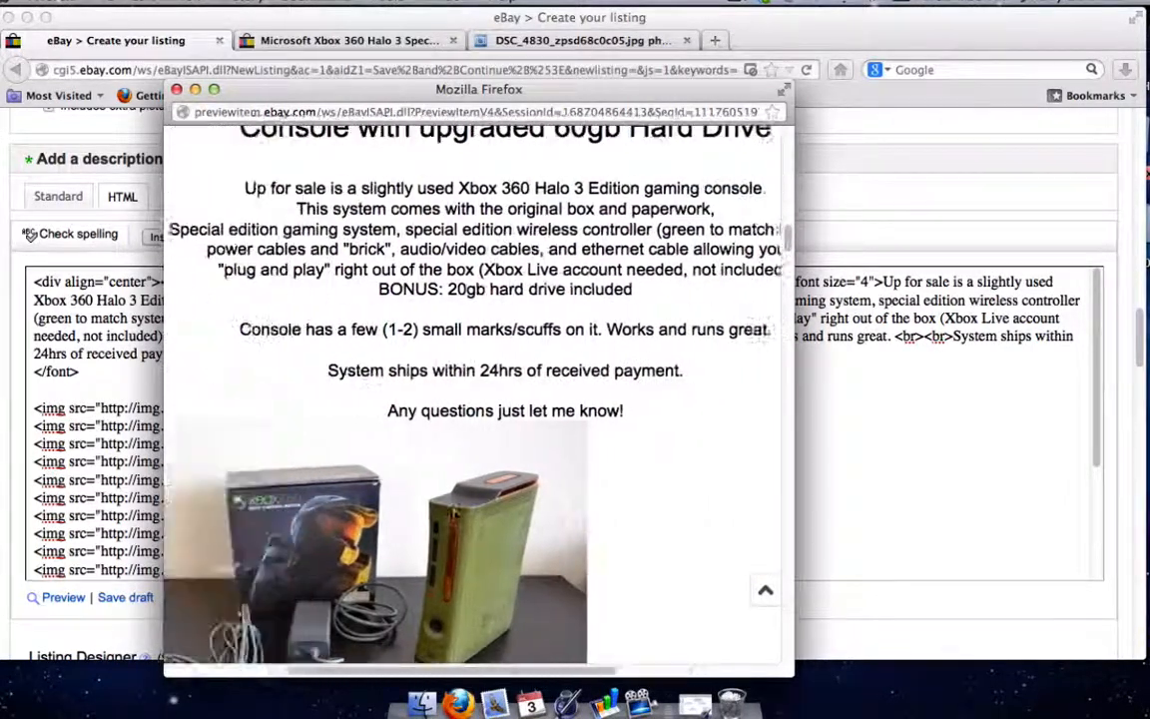
scroll(455, 513, "left", 1)
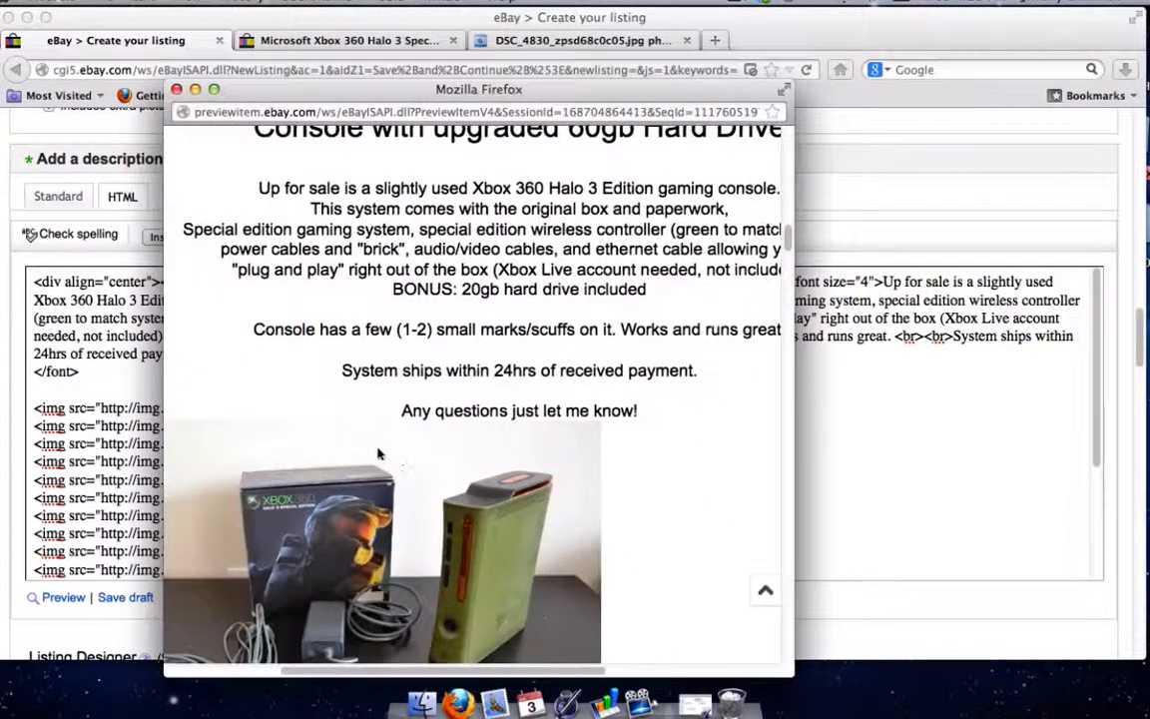
left_click(177, 90)
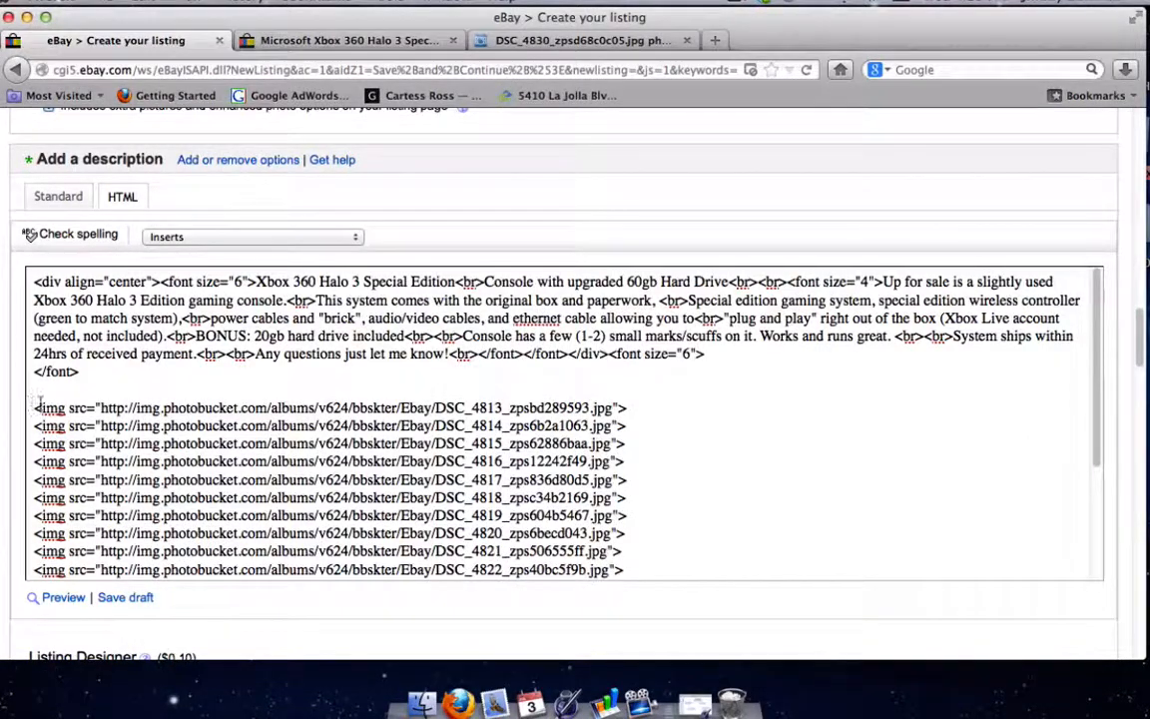
- Enclose the image tags in center tags, with <center> on the line above DSC_4813 and </center> on a new line below DSC_4830
left_click(37, 399)
type("<center>")
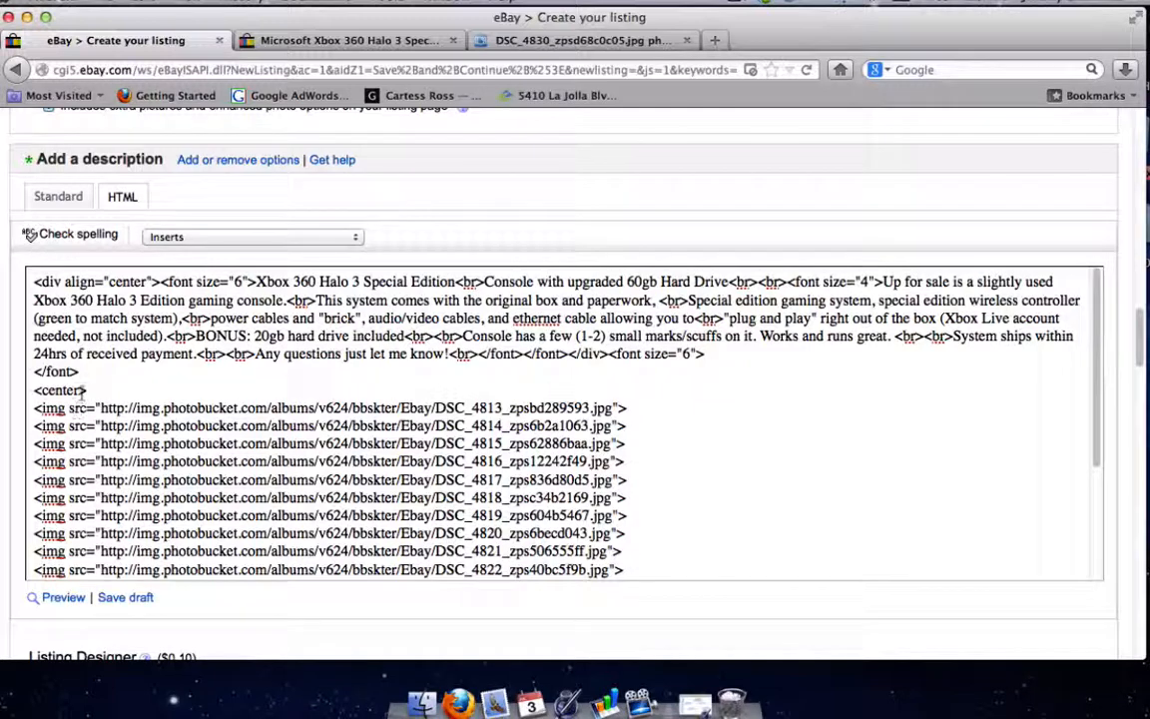
scroll(83, 391, "down", 4)
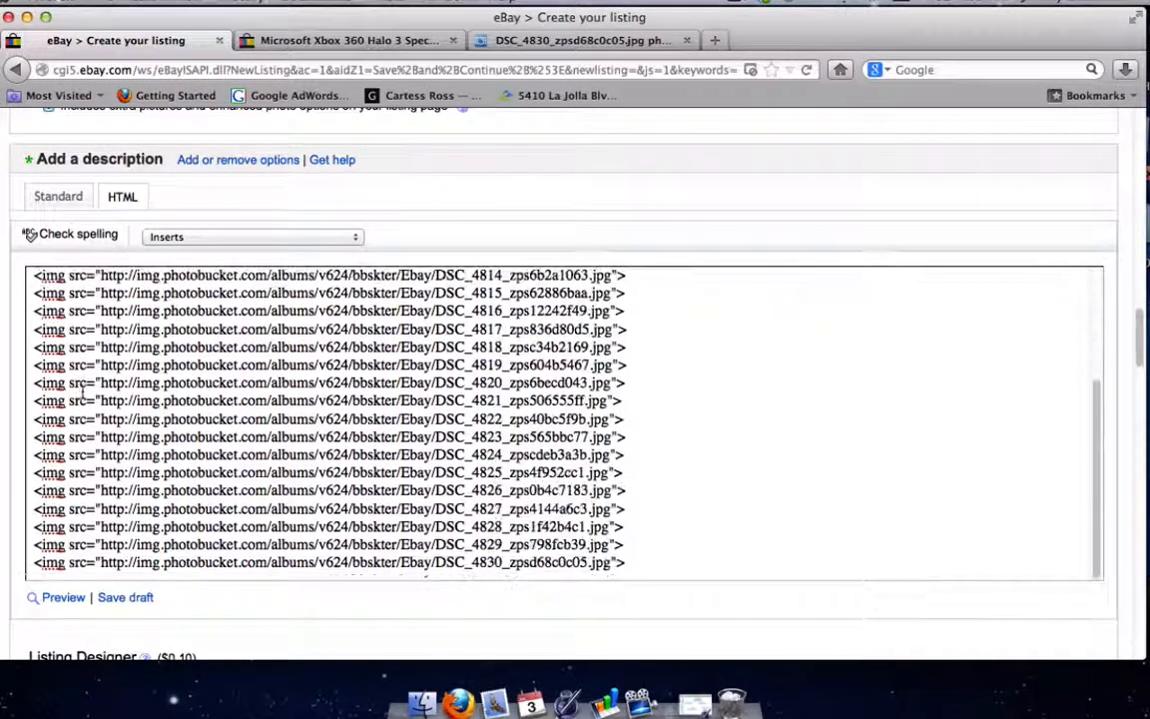
left_click(647, 562)
key("Return")
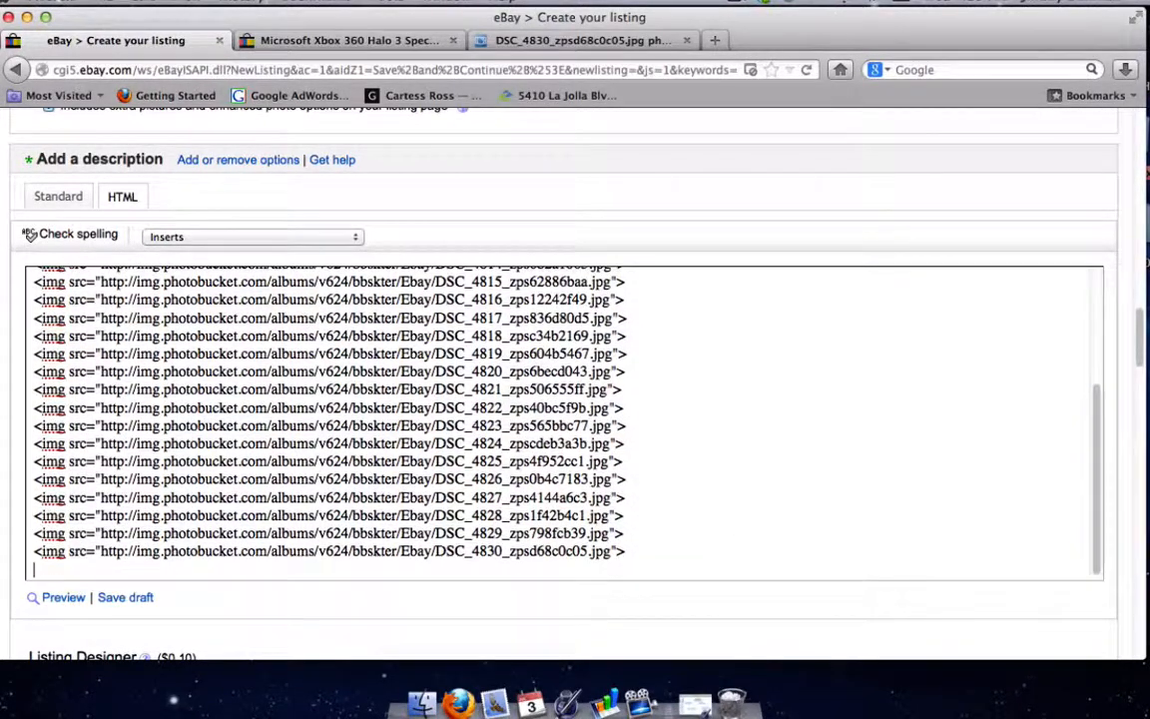
type("<cen")
type("/")
type("c")
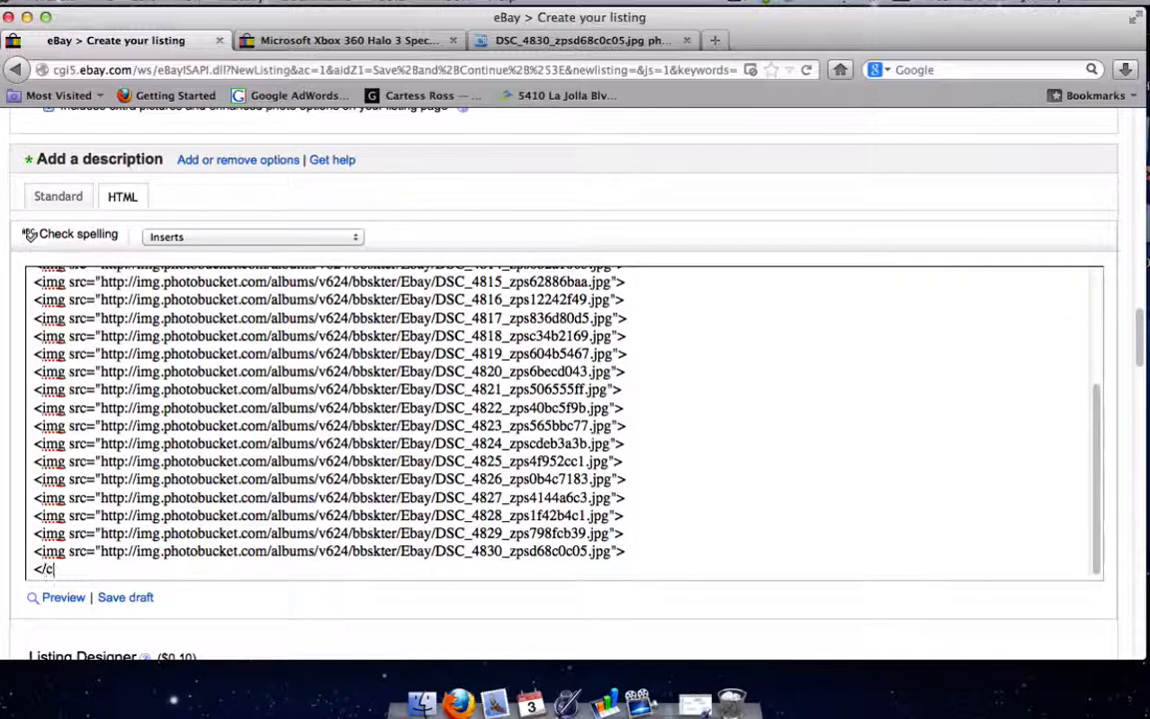
type("enter>")
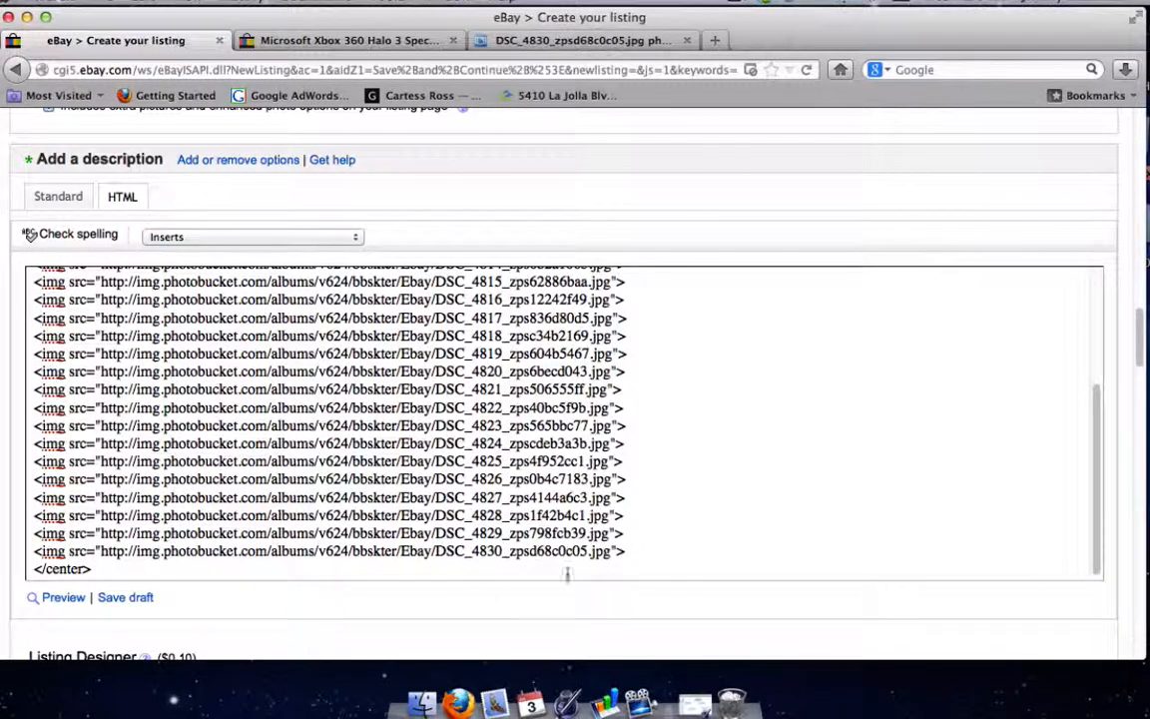
- Review the center tags in the HTML, preview the listing down to the first photo, and widen the preview window
scroll(469, 459, "up", 3)
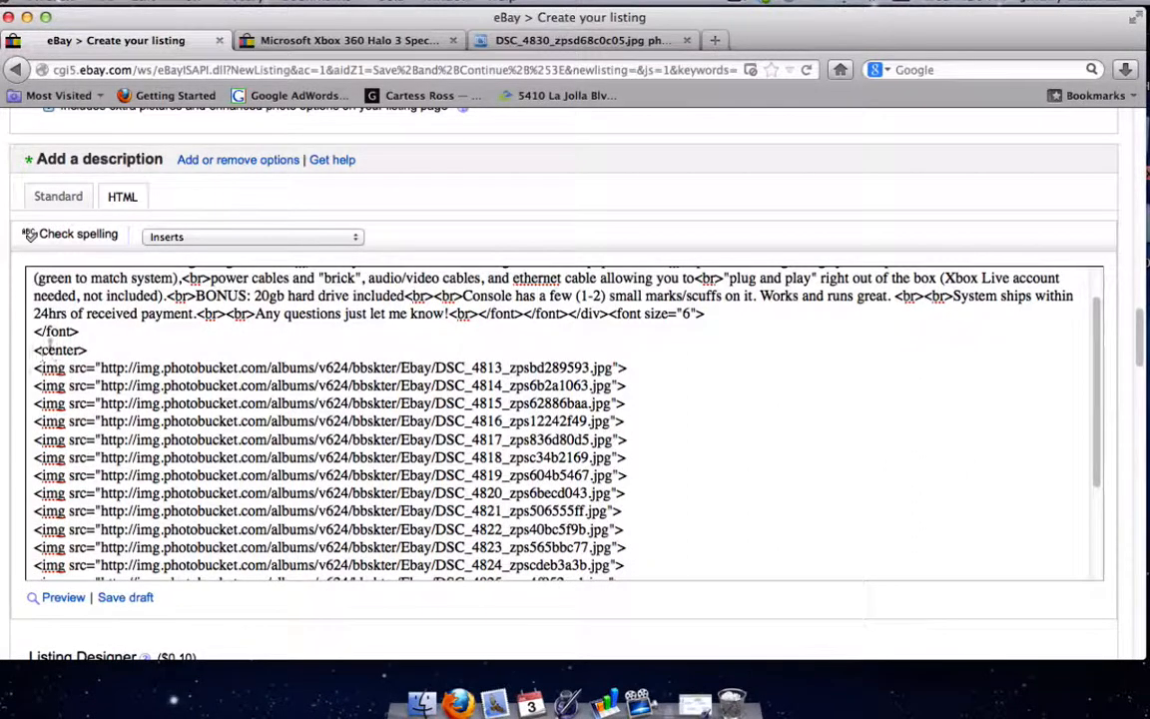
scroll(61, 359, "down", 2)
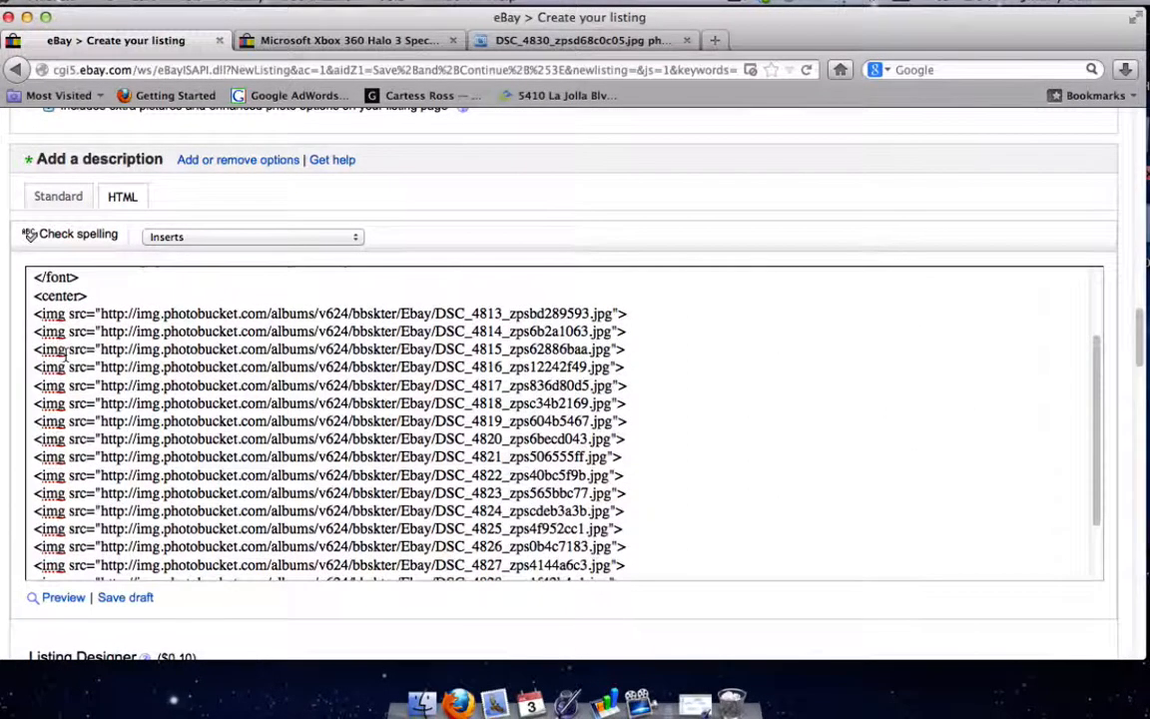
scroll(62, 400, "down", 3)
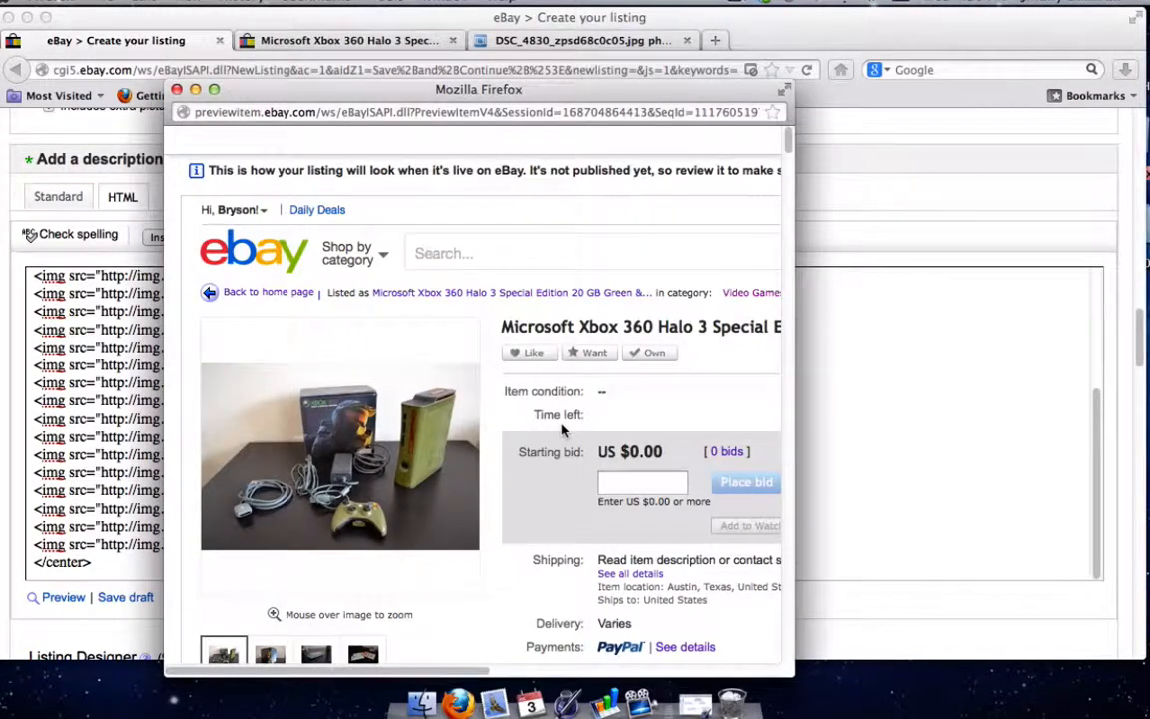
scroll(596, 432, "down", 10)
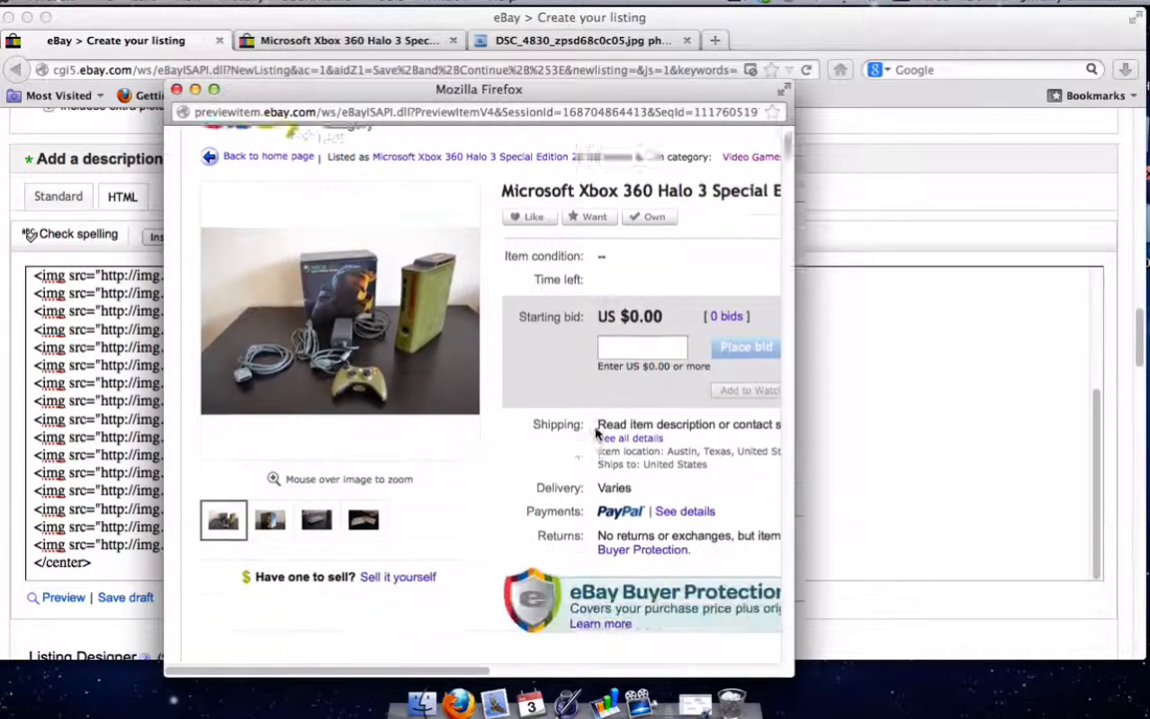
scroll(596, 435, "right", 2)
scroll(596, 432, "down", 15)
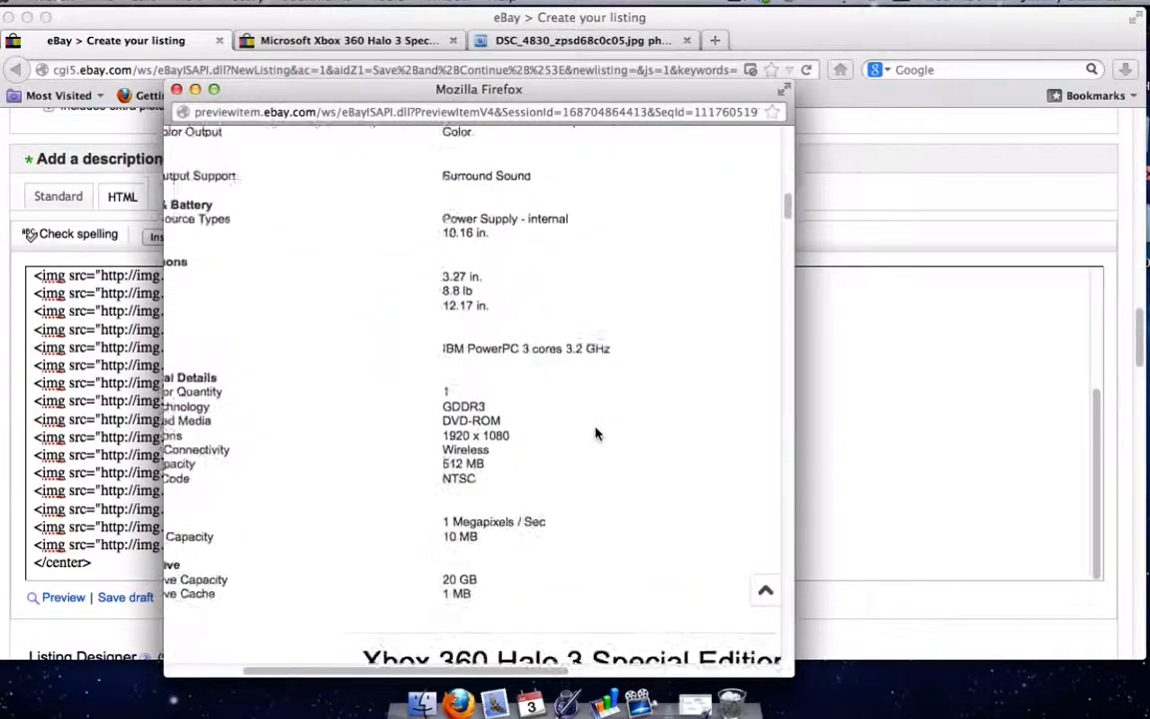
scroll(701, 455, "right", 5)
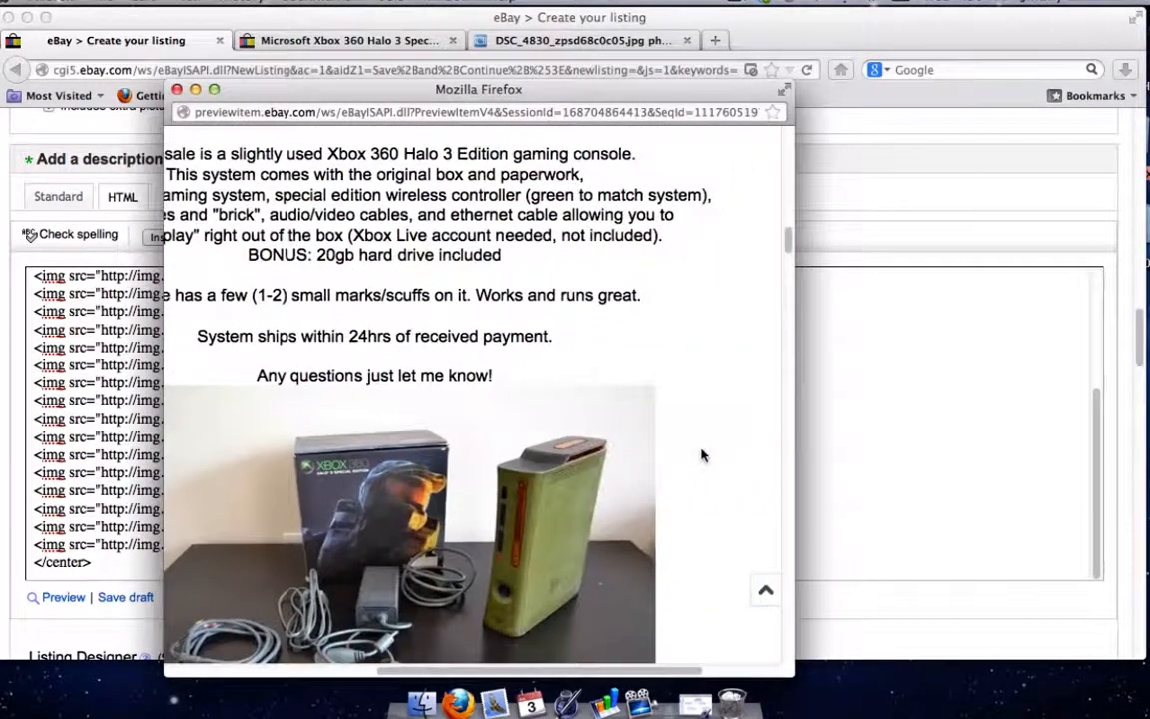
left_click_drag(792, 675, 957, 677)
scroll(590, 452, "down", 1)
- Examine the alignment of all the photos down to the headset, compare it with the description heading, and close the preview
scroll(589, 453, "down", 20)
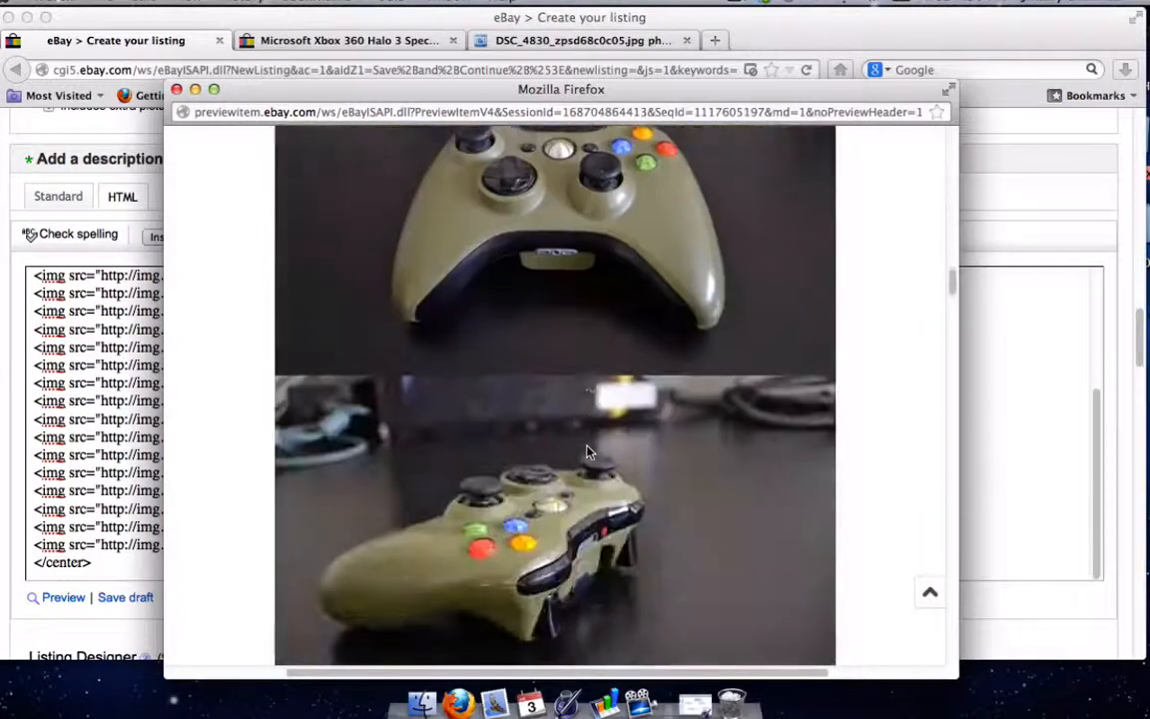
scroll(589, 452, "down", 15)
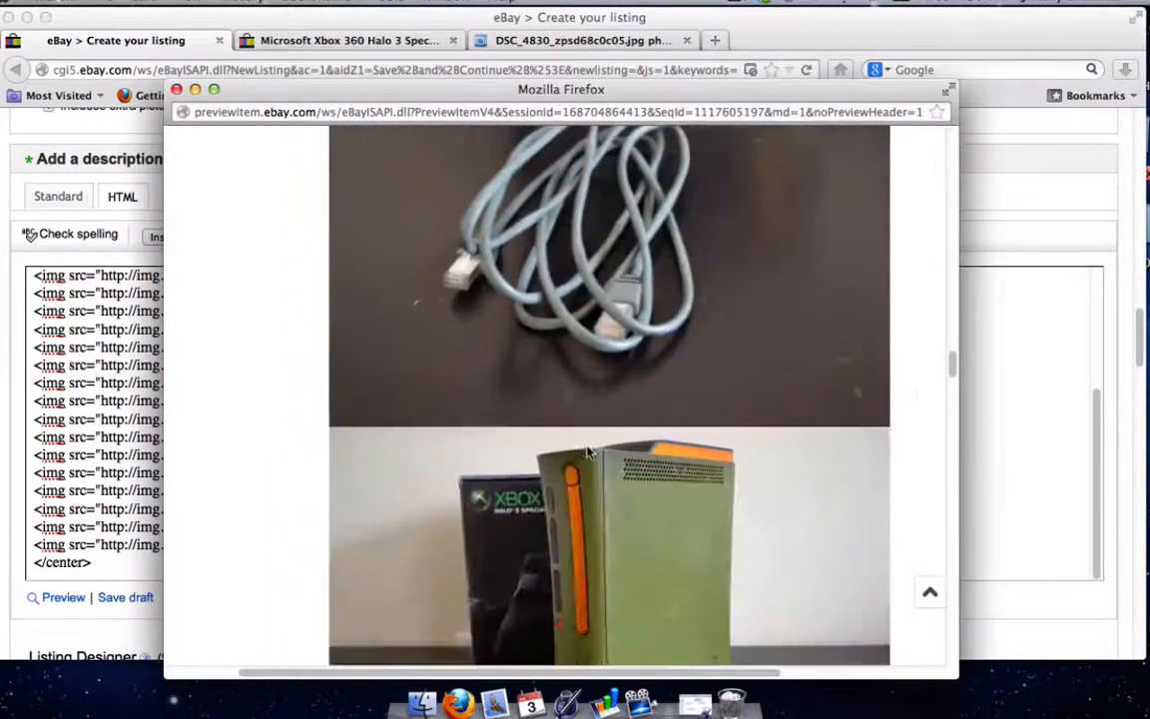
scroll(592, 453, "down", 15)
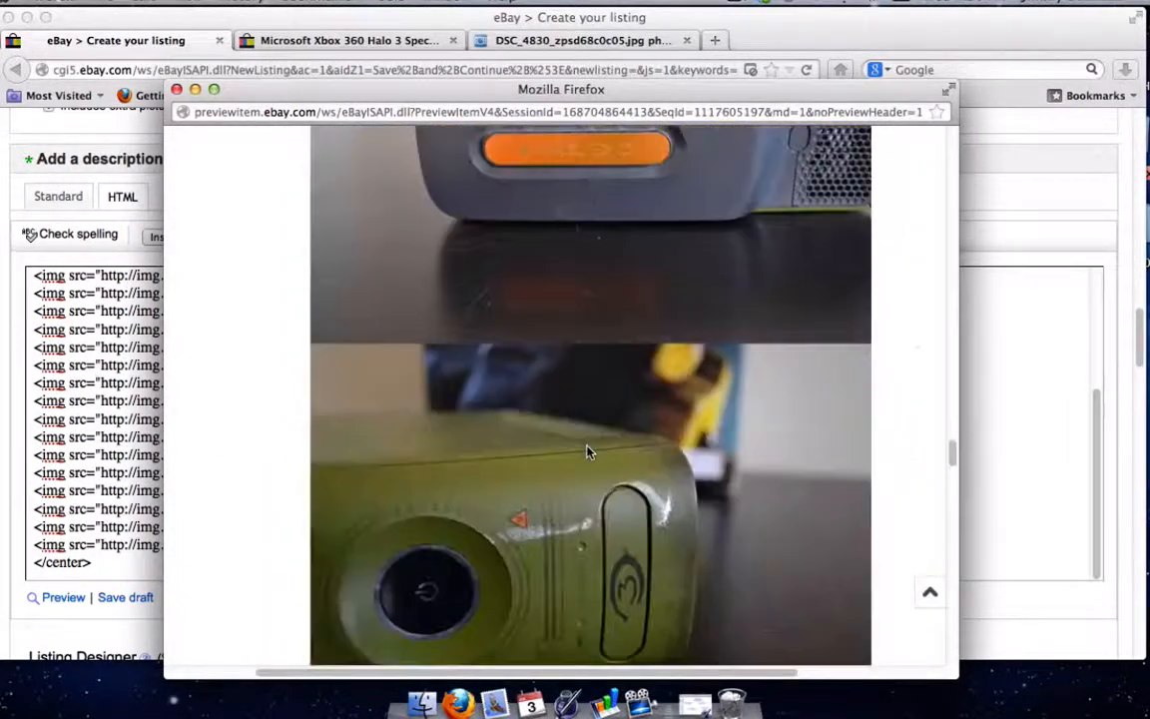
scroll(589, 452, "down", 15)
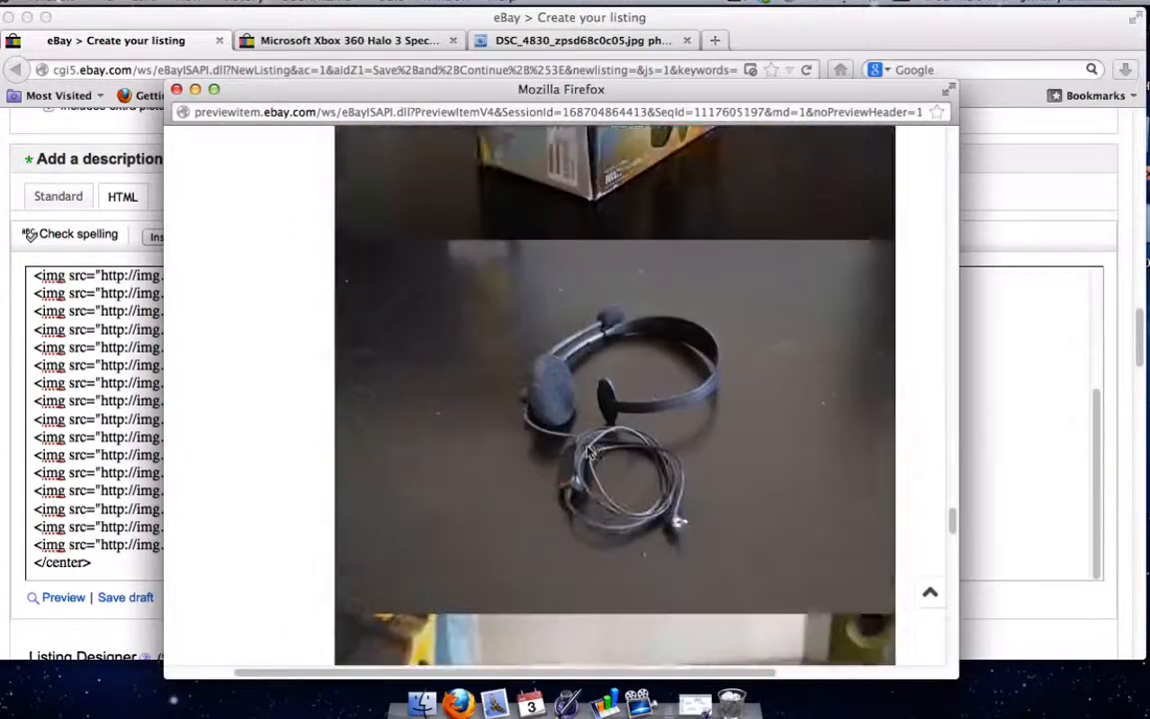
scroll(589, 453, "up", 20)
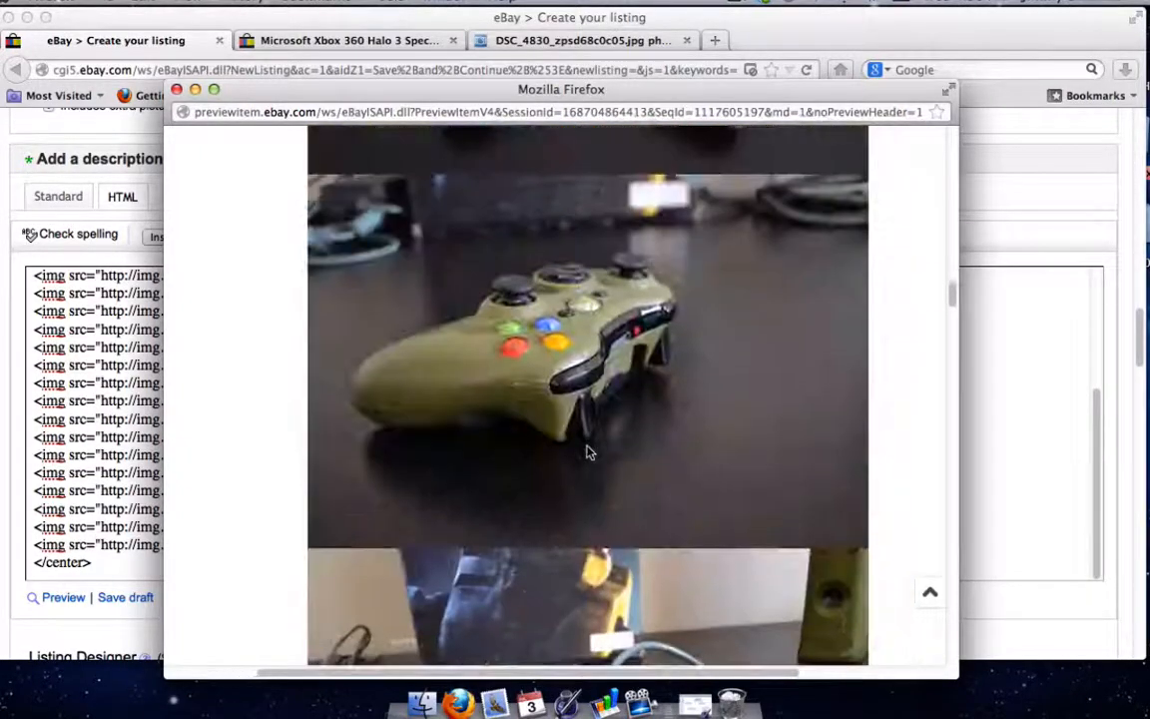
scroll(589, 453, "up", 2)
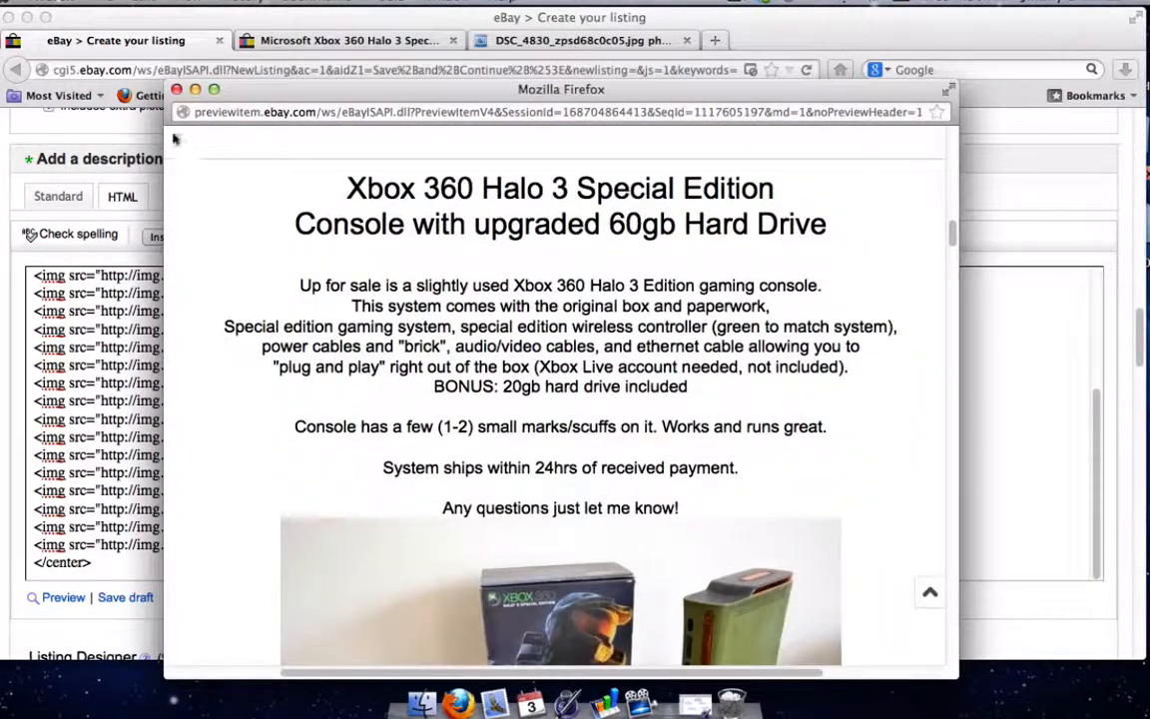
left_click(178, 90)
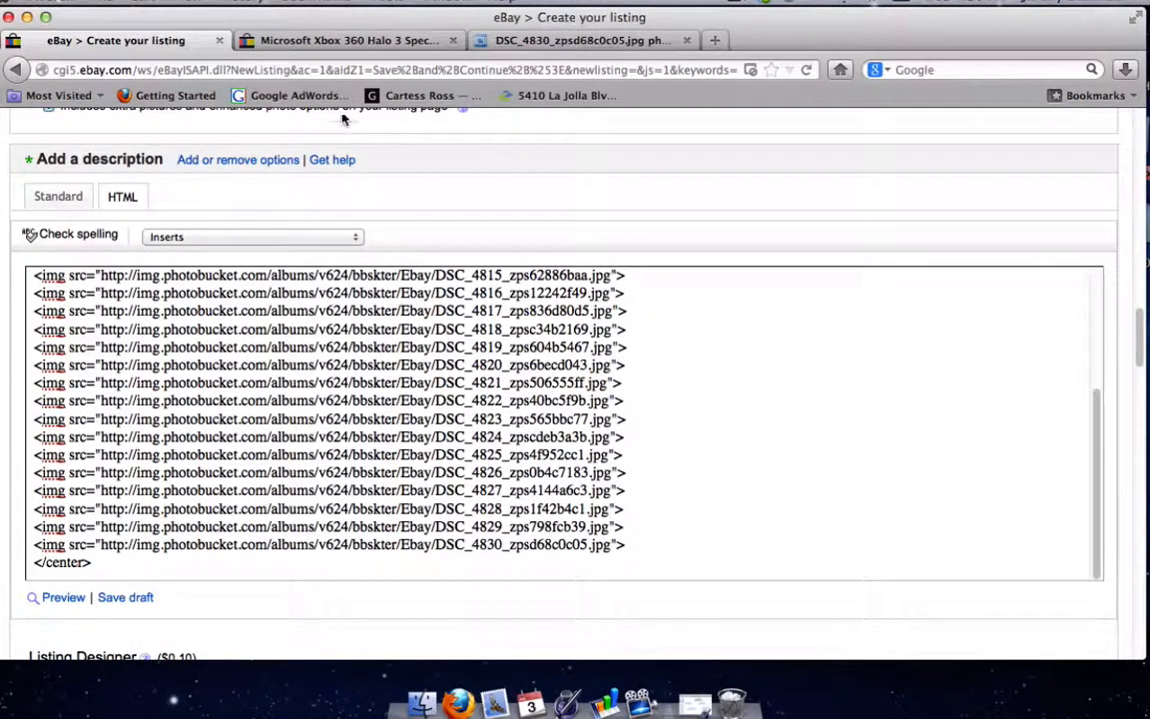
- Look over the comparable Xbox 360 Halo 3 listing's description and return to the start of the listing's HTML description
left_click(376, 40)
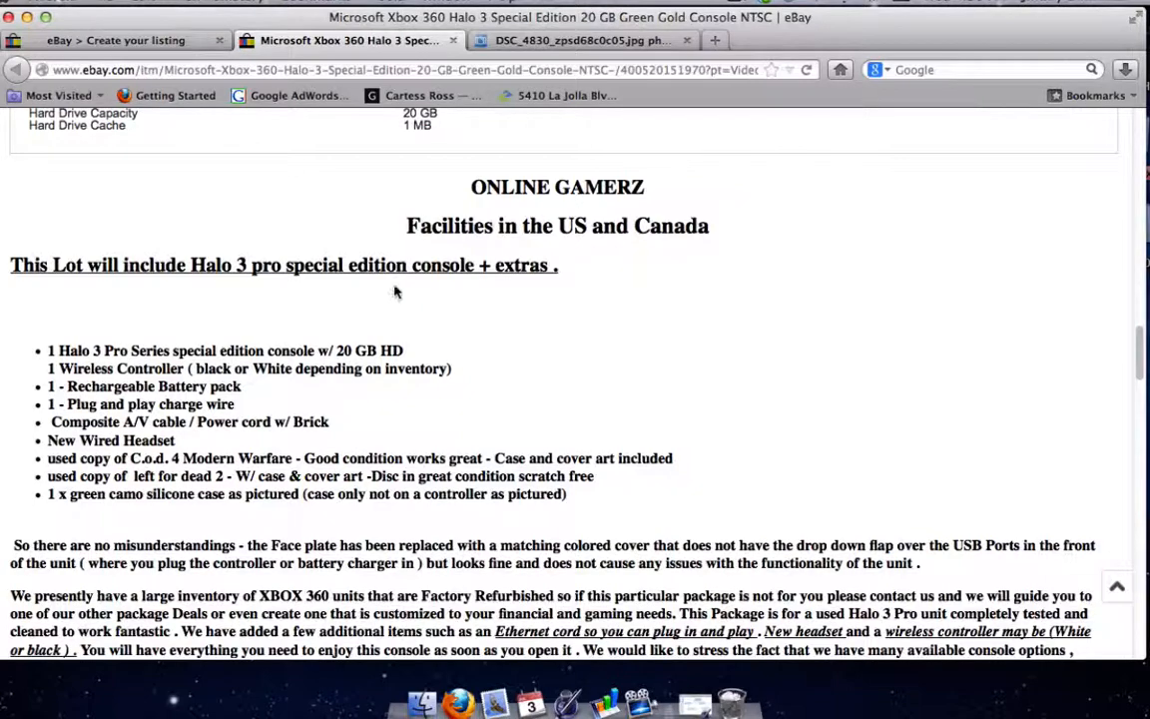
scroll(395, 290, "up", 10)
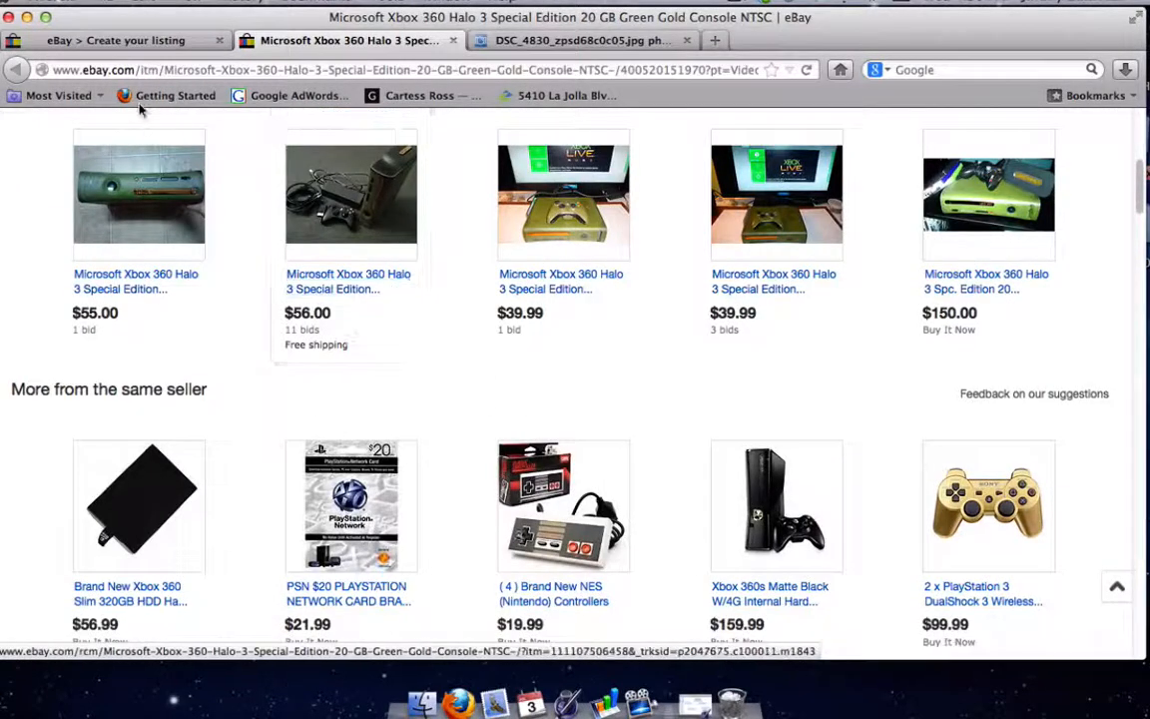
left_click(115, 40)
scroll(337, 408, "up", 3)
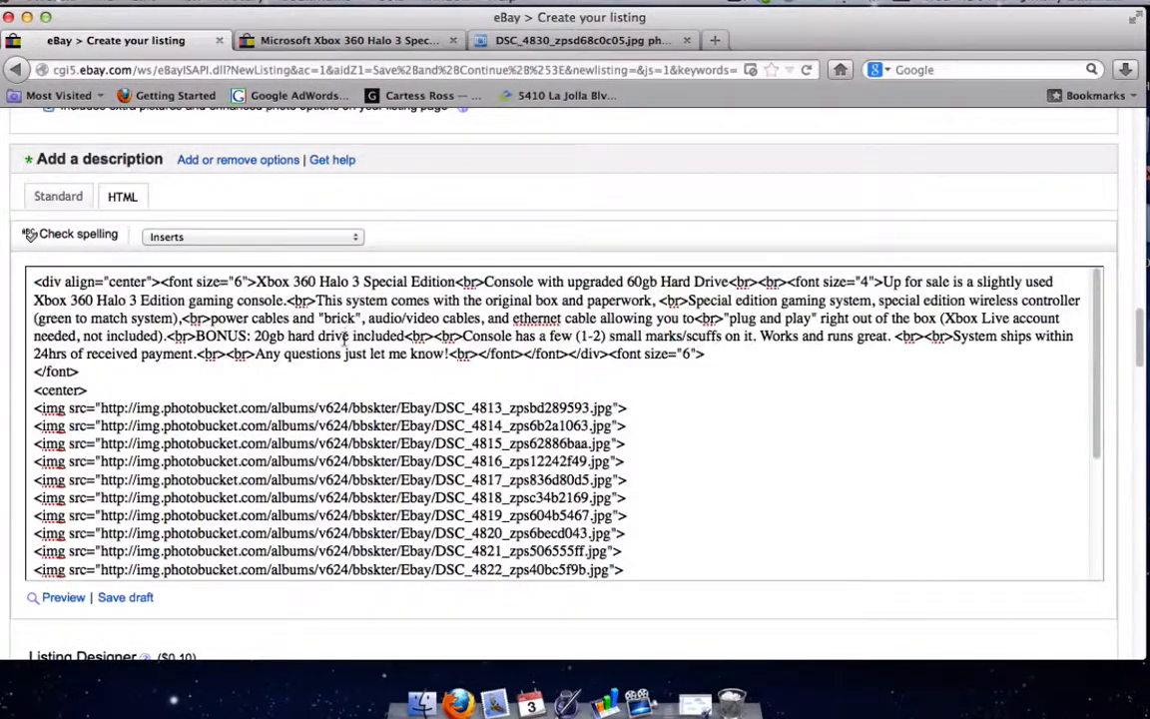
- Begin a title attribute in the DSC_4813 image tag, check the wording of the listing's title, and return to the attribute's opening quote
scroll(380, 379, "up", 1)
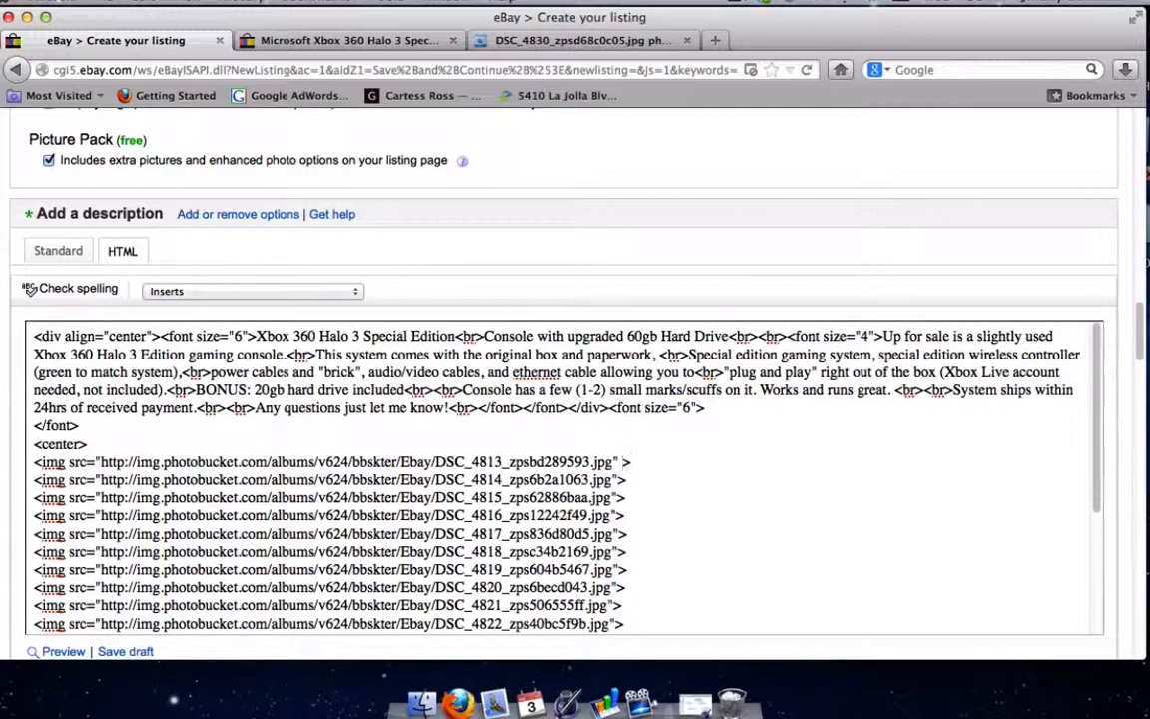
type("itle=\"")
scroll(600, 329, "up", 10)
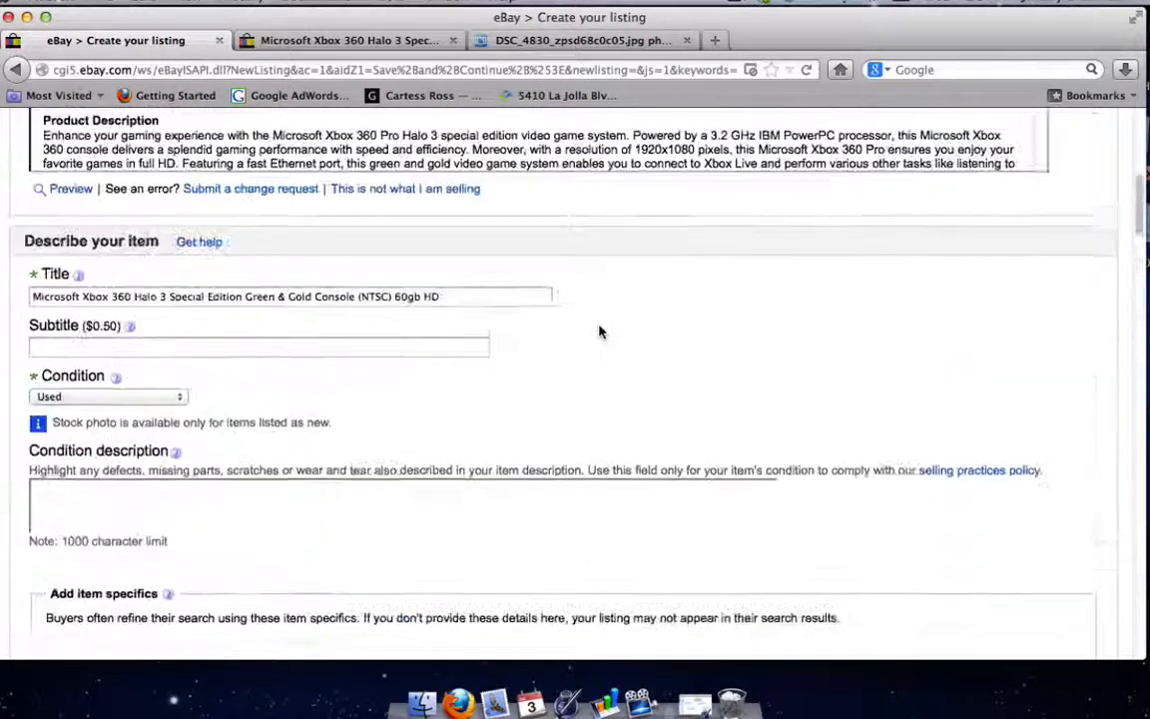
scroll(599, 331, "up", 10)
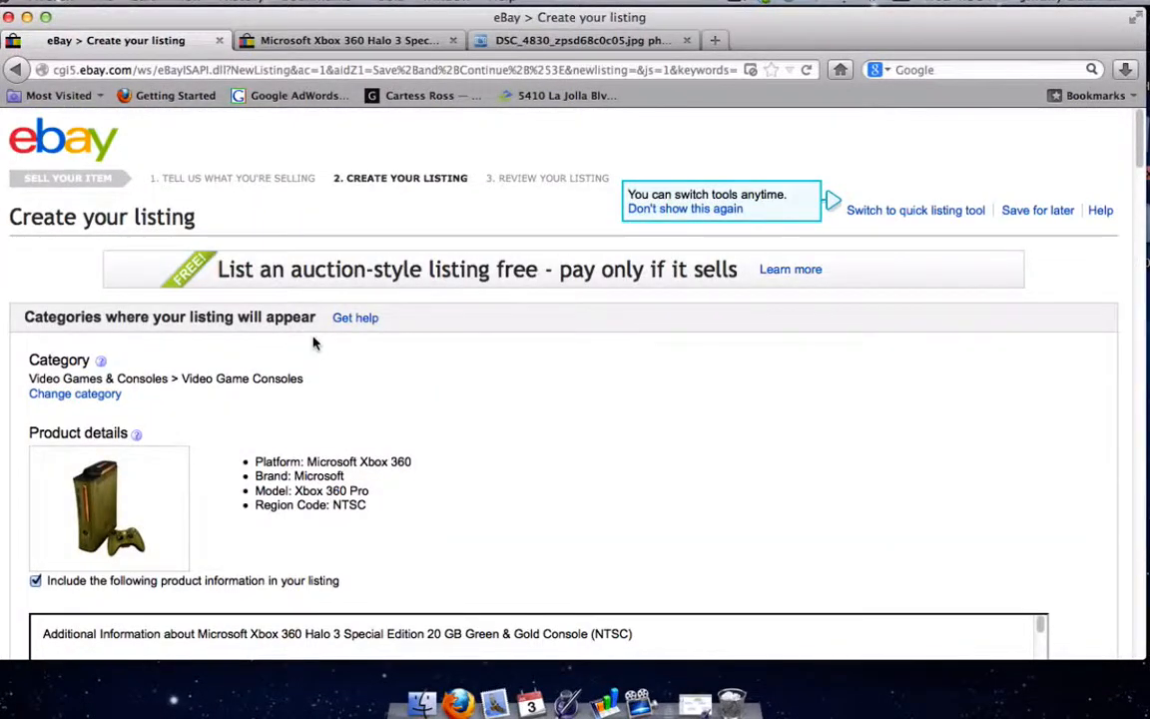
scroll(314, 341, "down", 8)
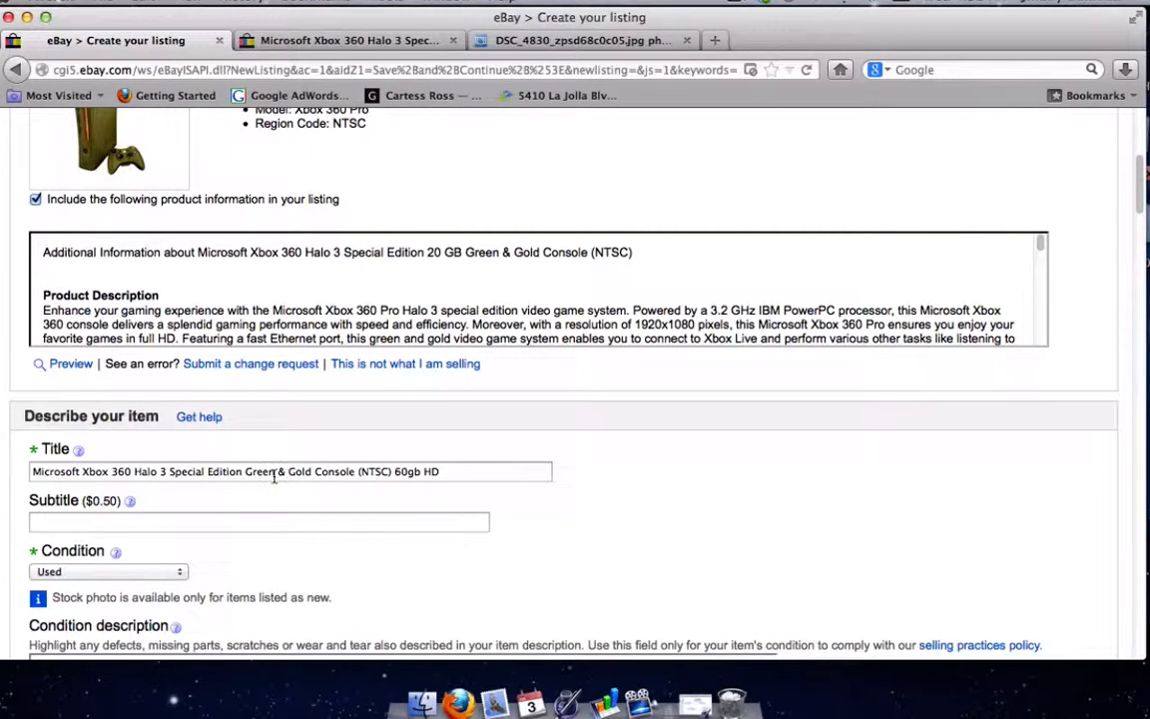
scroll(275, 477, "down", 15)
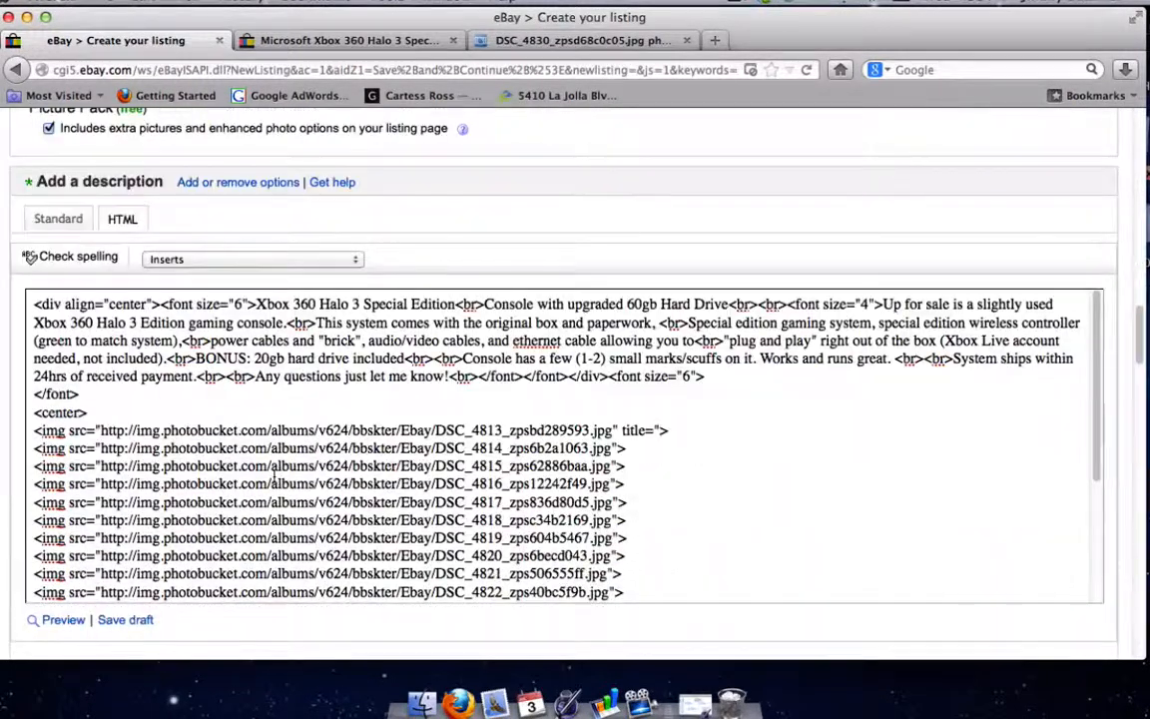
left_click(661, 430)
type("Halo")
key("BackSpace")
key("BackSpace")
key("BackSpace")
key("BackSpace")
key("BackSpace")
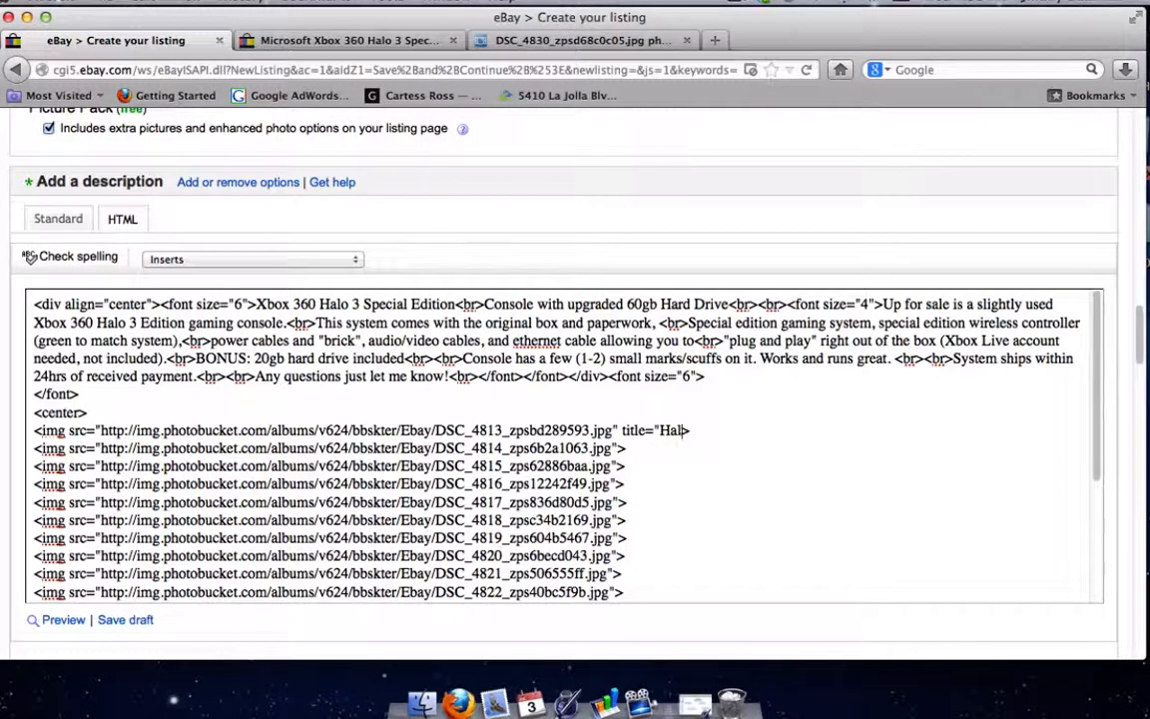
- Complete the DSC_4813 image's title attribute with the value "Xbox360 Halo 3 Special Edition 1"
type("Xbox360")
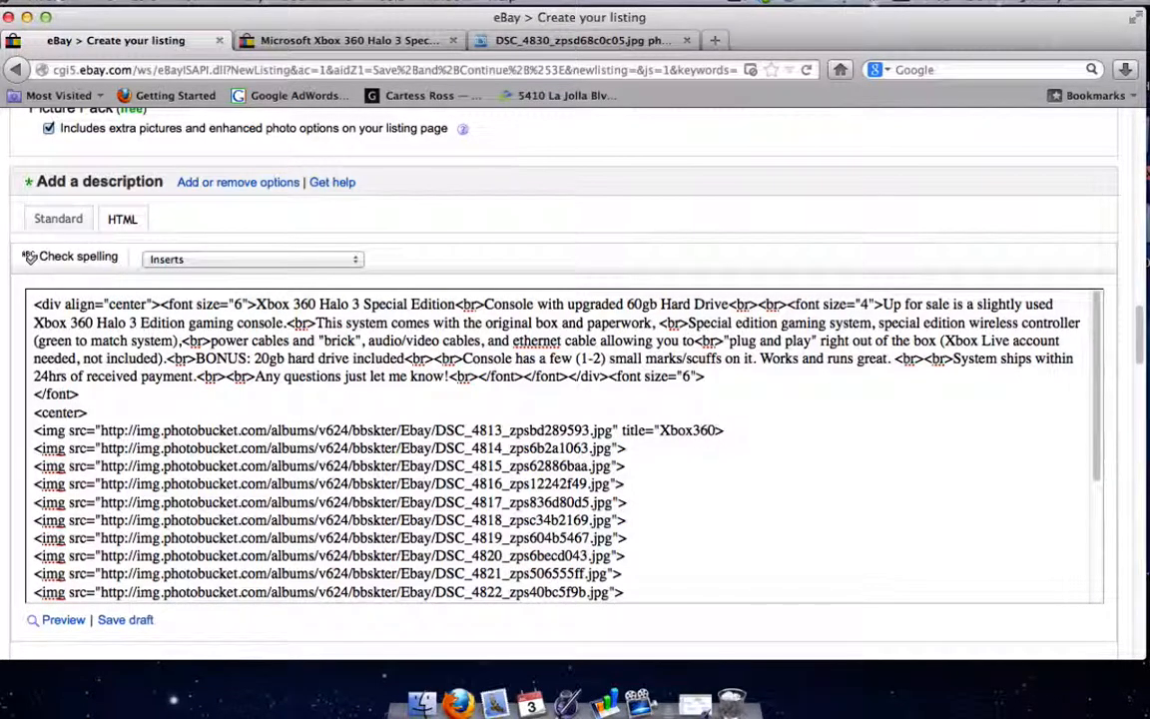
type(" Halo")
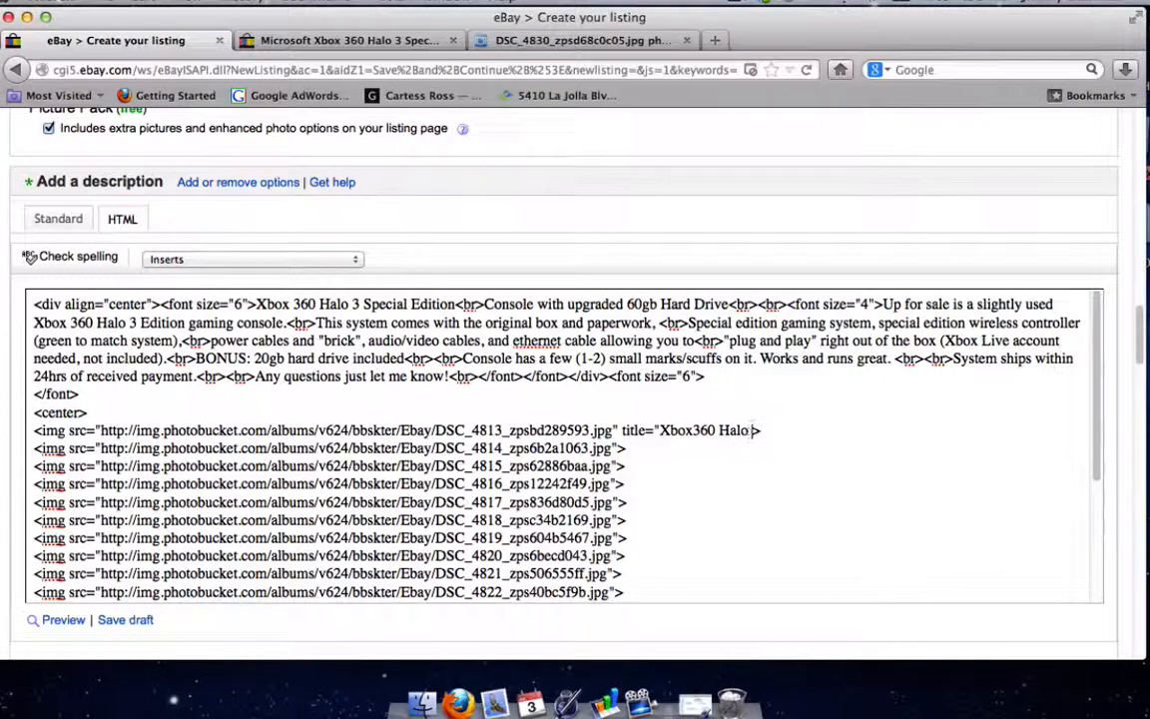
type(" 3 Sp")
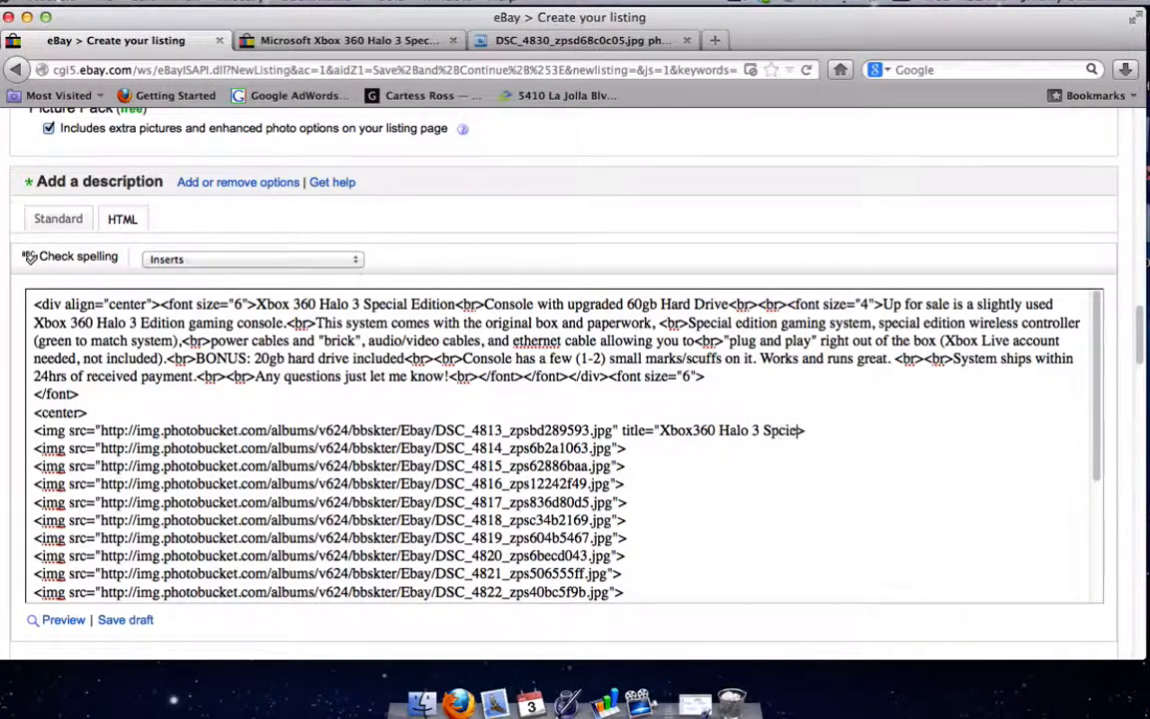
type("ecial Ed")
type("ition")
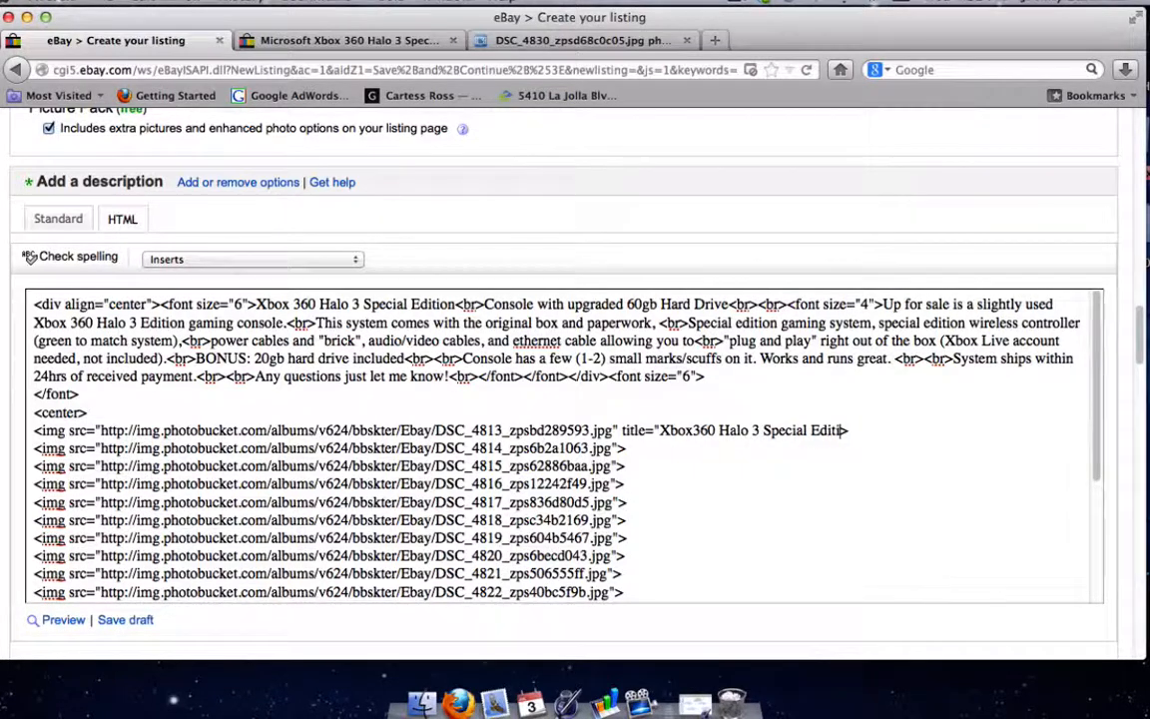
type(" 1")
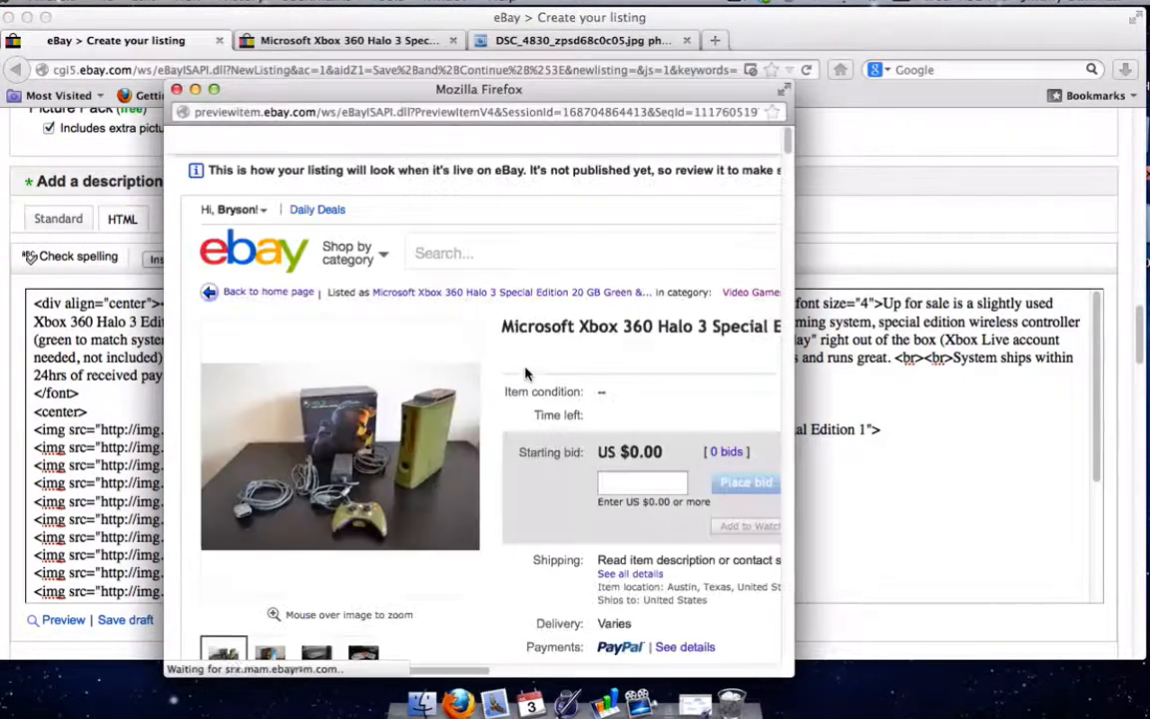
- Preview the listing, check the title text on the first photo, look over the neighbouring controller photo, and close the preview
scroll(523, 367, "down", 20)
scroll(527, 372, "down", 3)
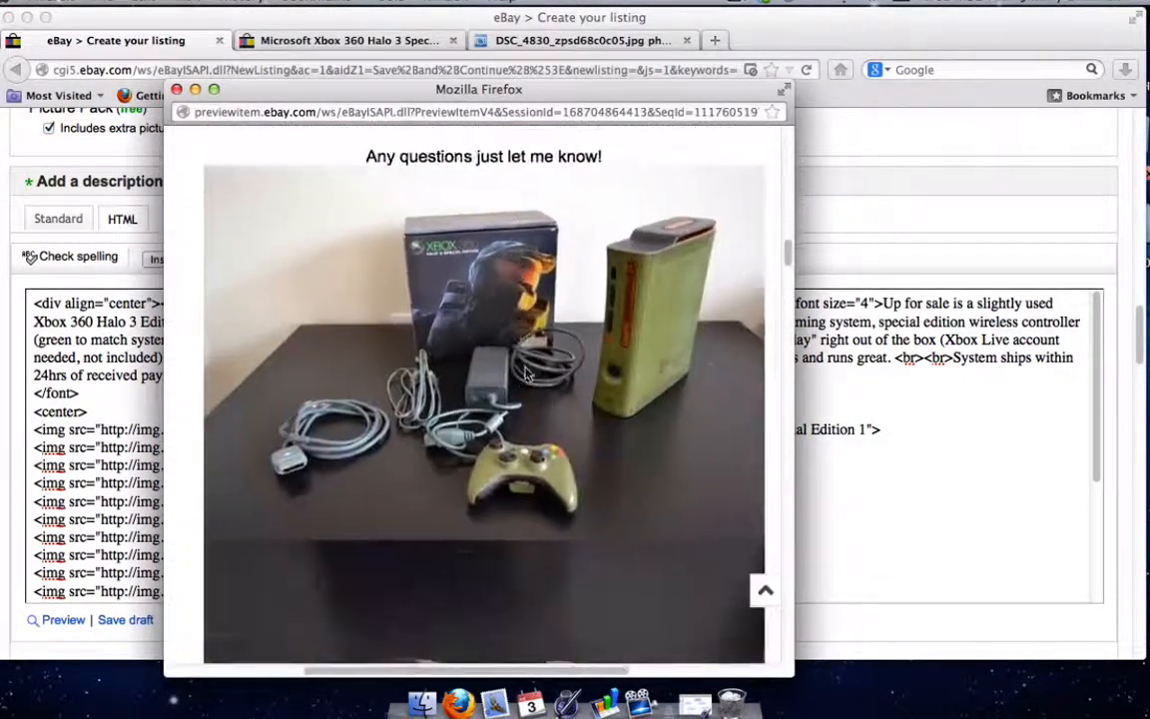
scroll(526, 373, "right", 3)
scroll(401, 313, "left", 5)
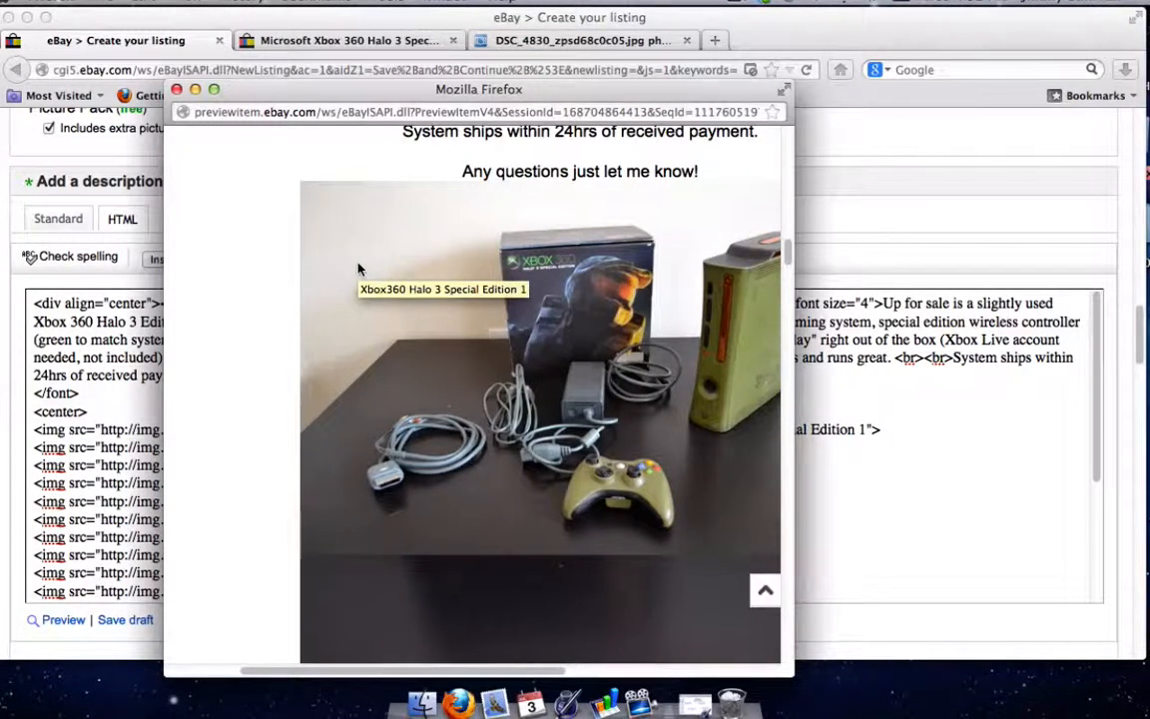
scroll(358, 268, "down", 1)
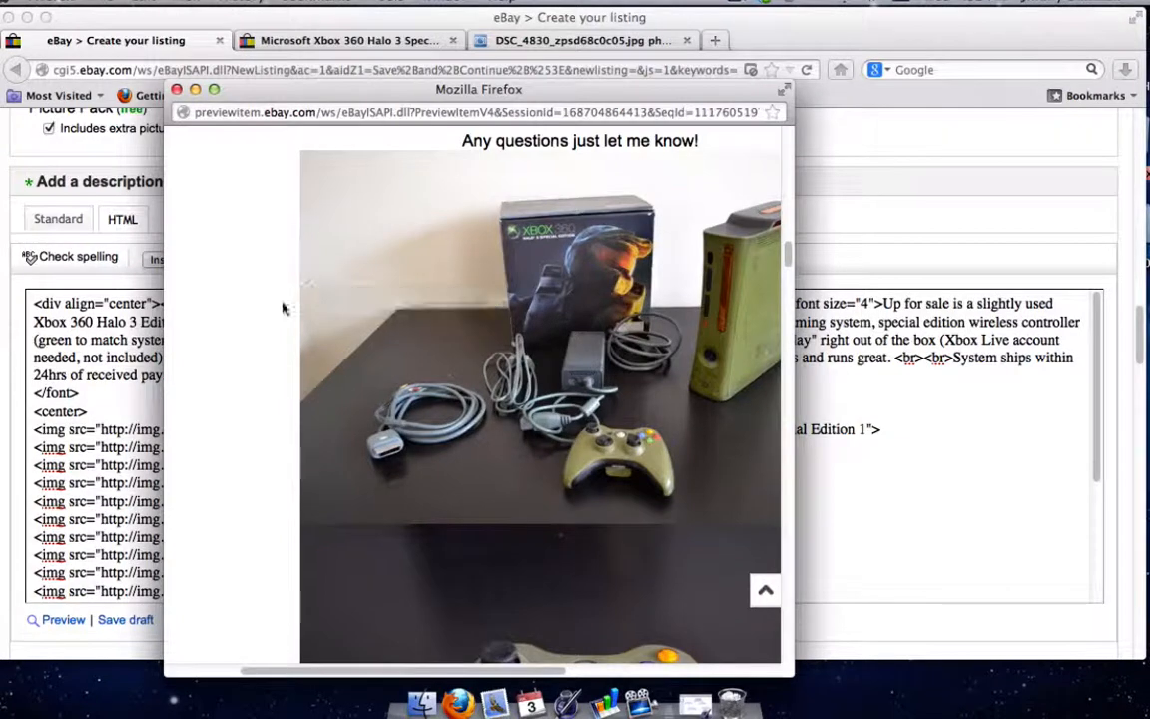
scroll(268, 344, "down", 5)
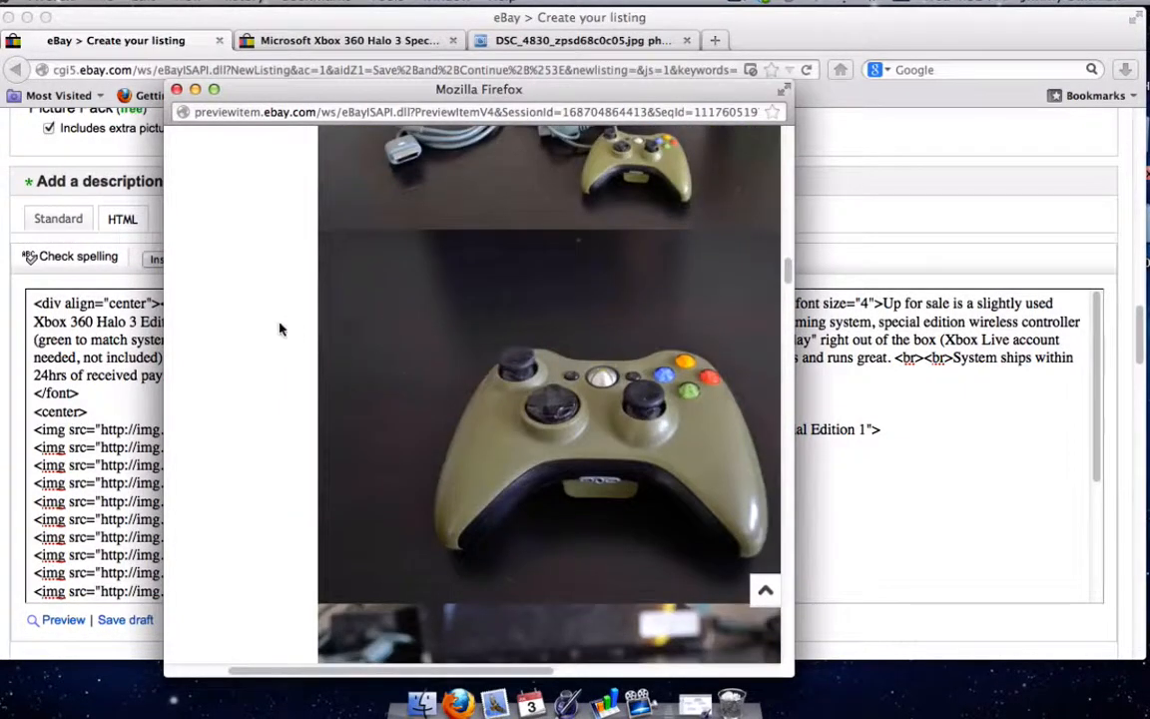
scroll(398, 346, "up", 3)
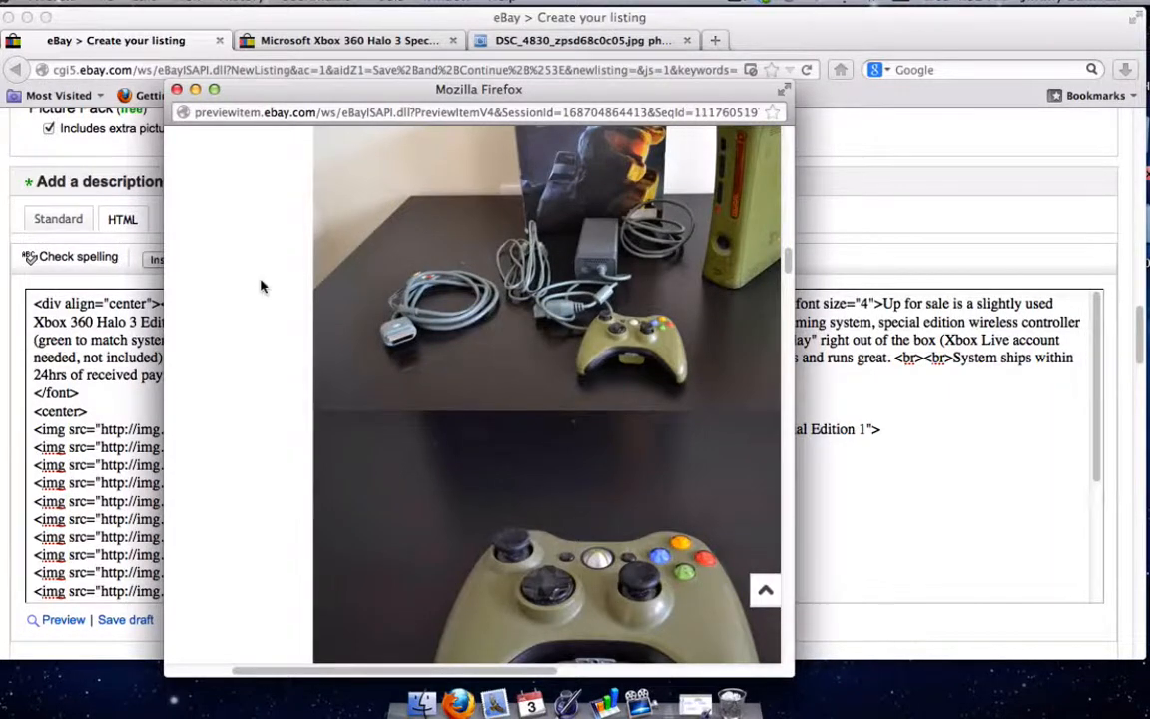
scroll(253, 287, "up", 2)
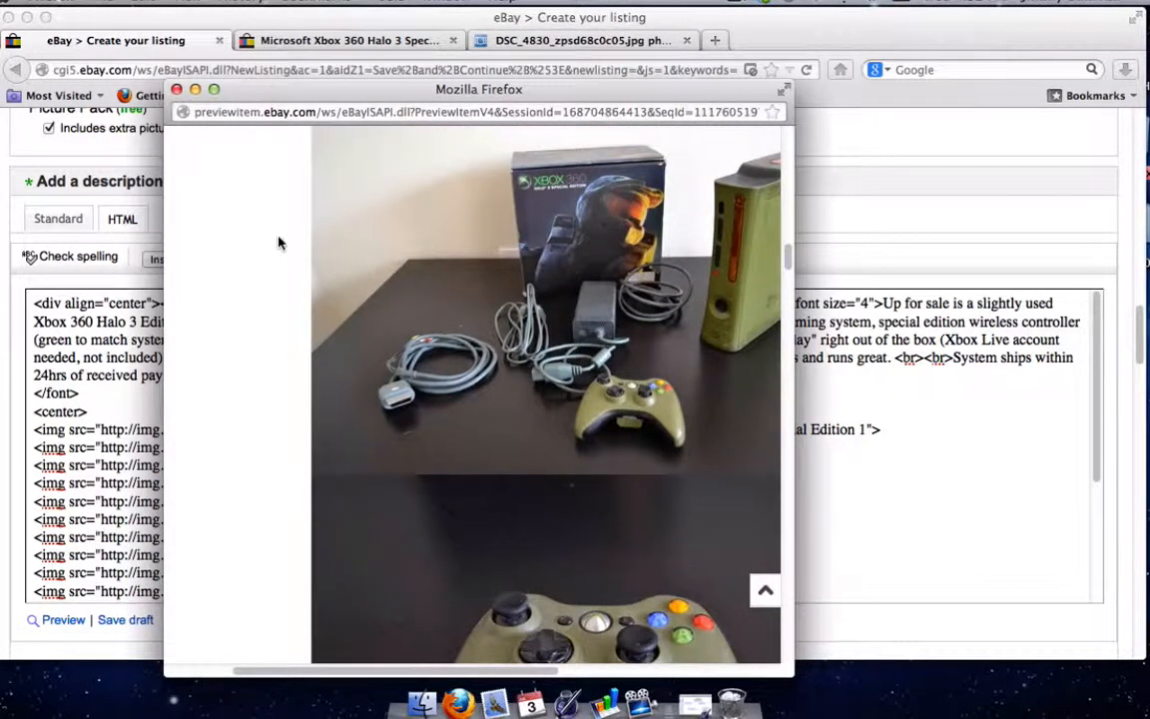
scroll(279, 243, "up", 1)
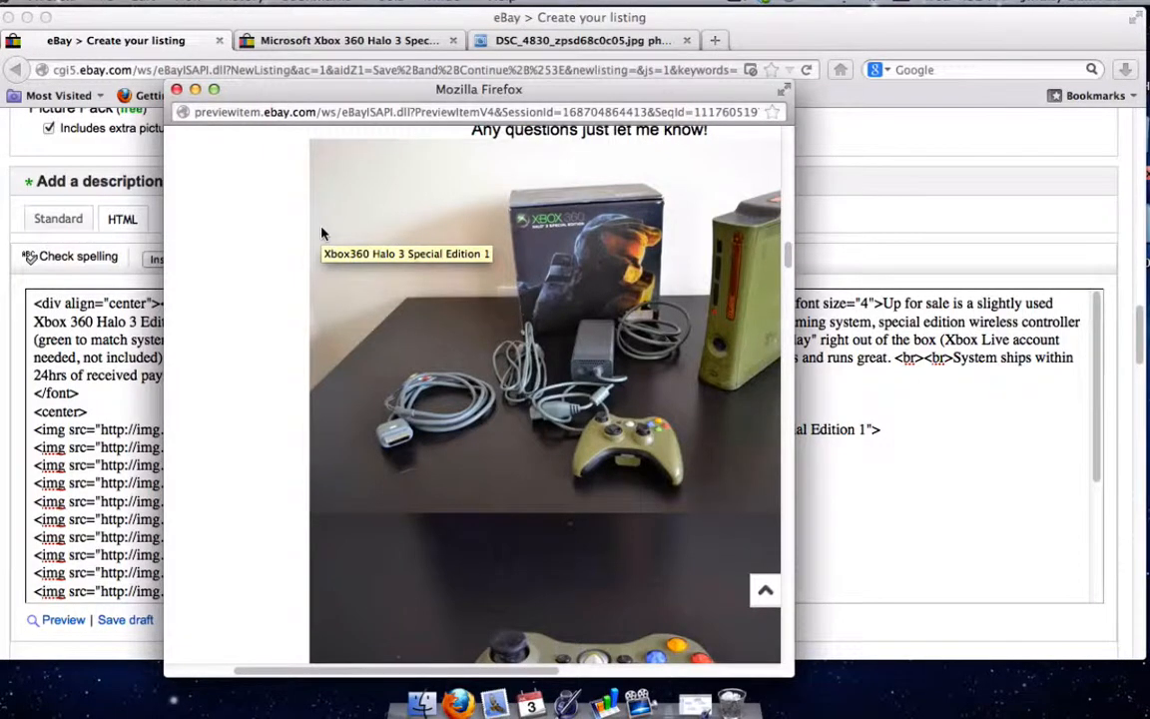
left_click(176, 90)
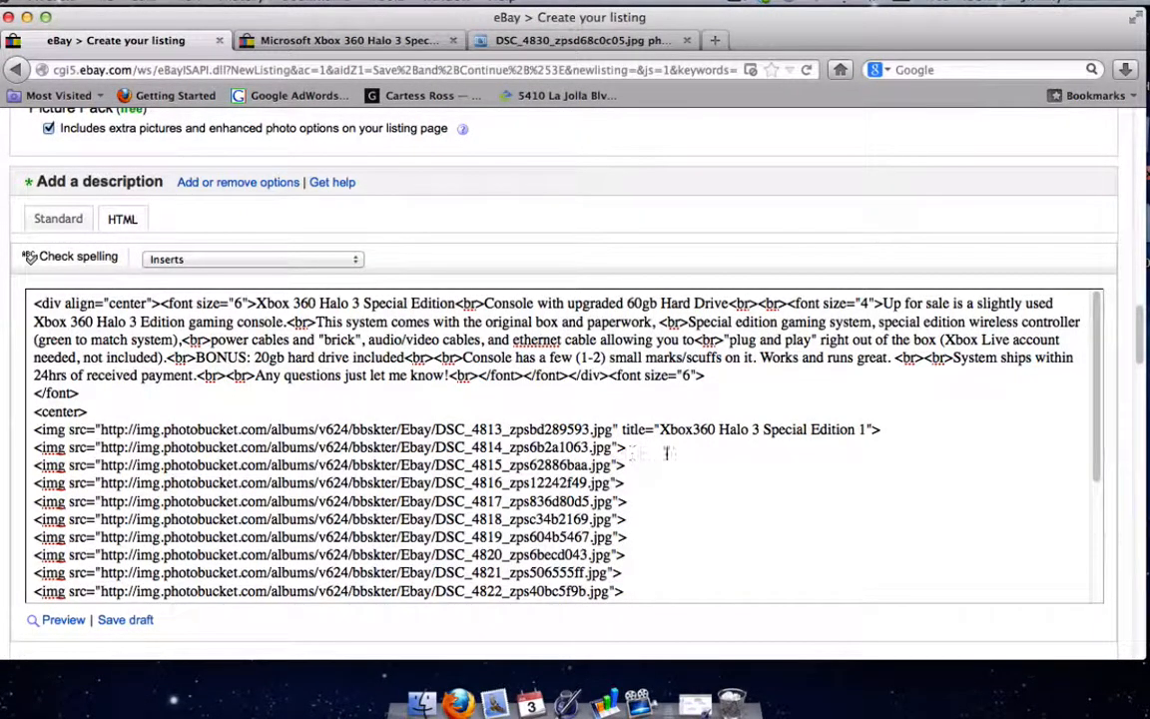
- Copy the title attribute into the DSC_4814 image tag and set its value to "Xbox360 Halo 3 Special Edition 2"
left_click_drag(624, 430, 777, 430)
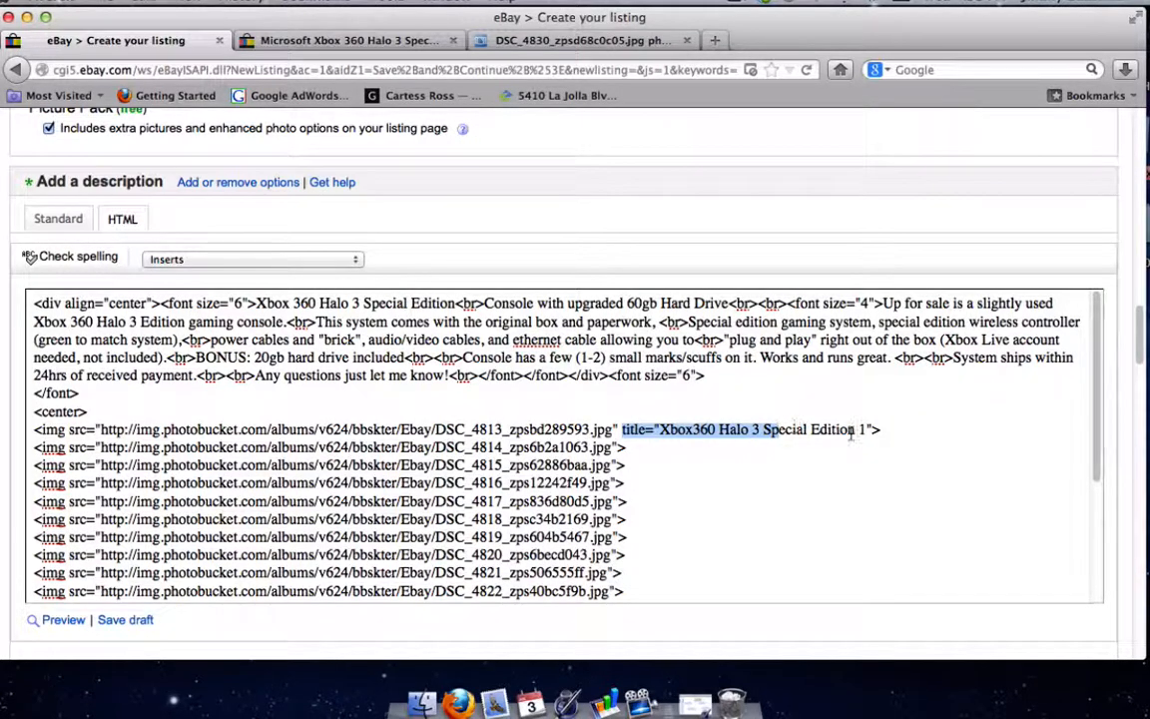
left_click_drag(867, 430, 622, 430)
key("super+c")
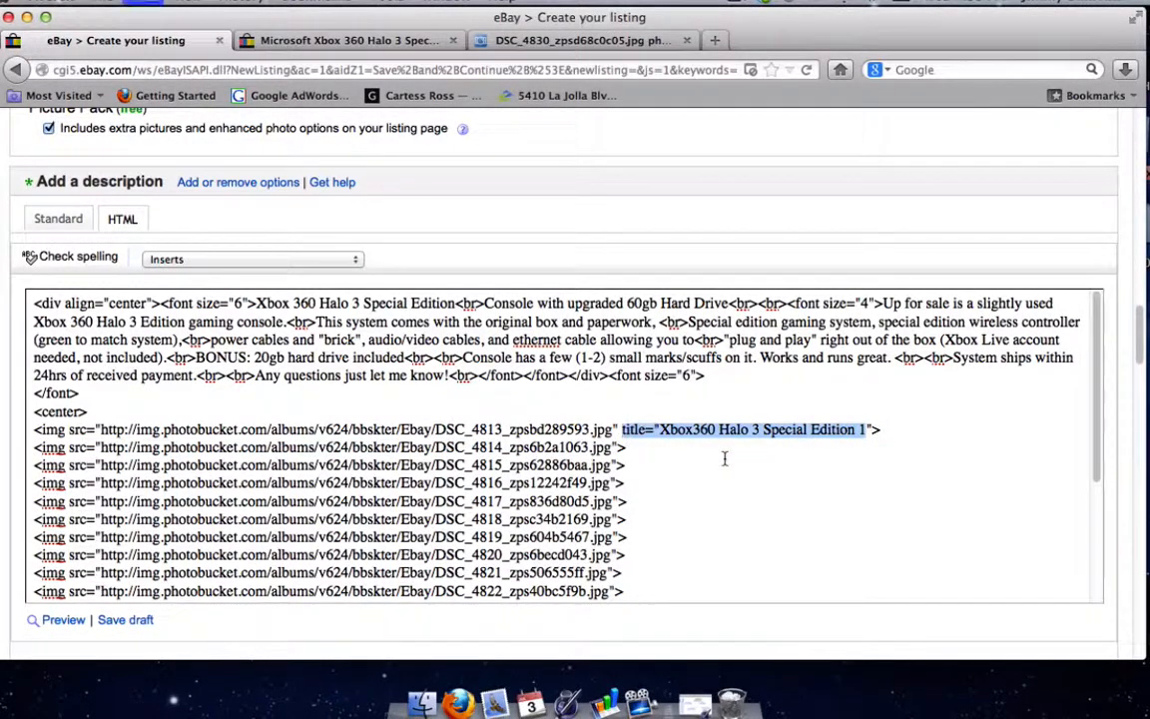
left_click(611, 448)
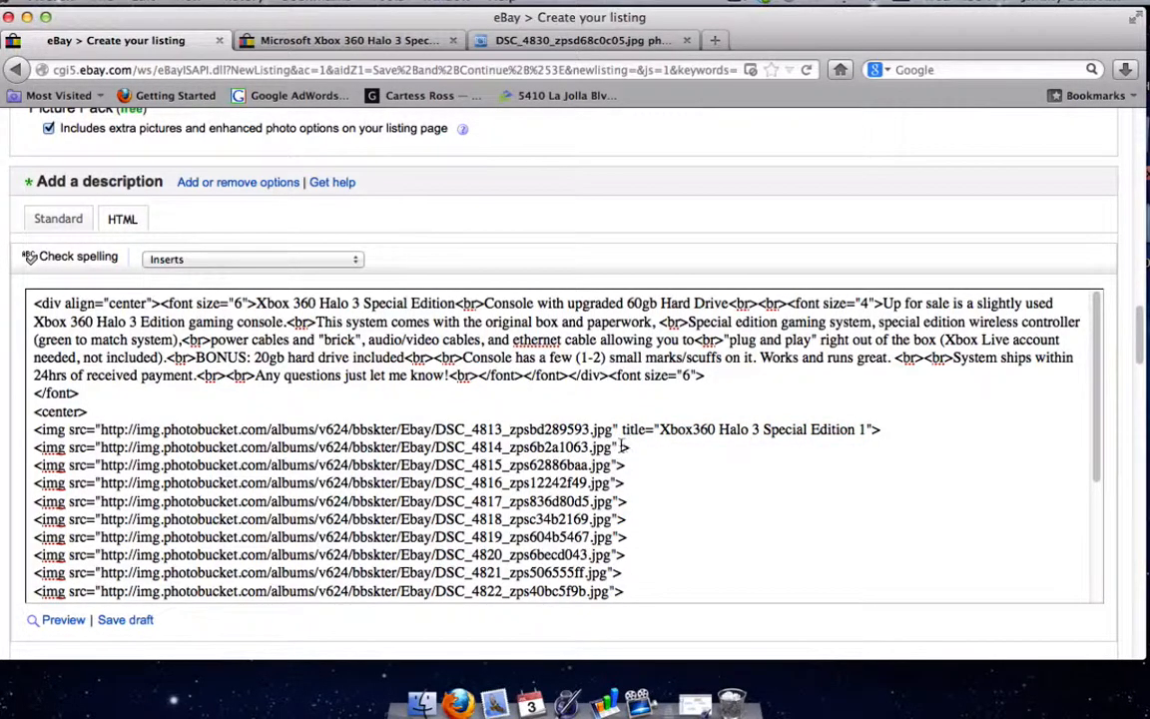
key("super+v")
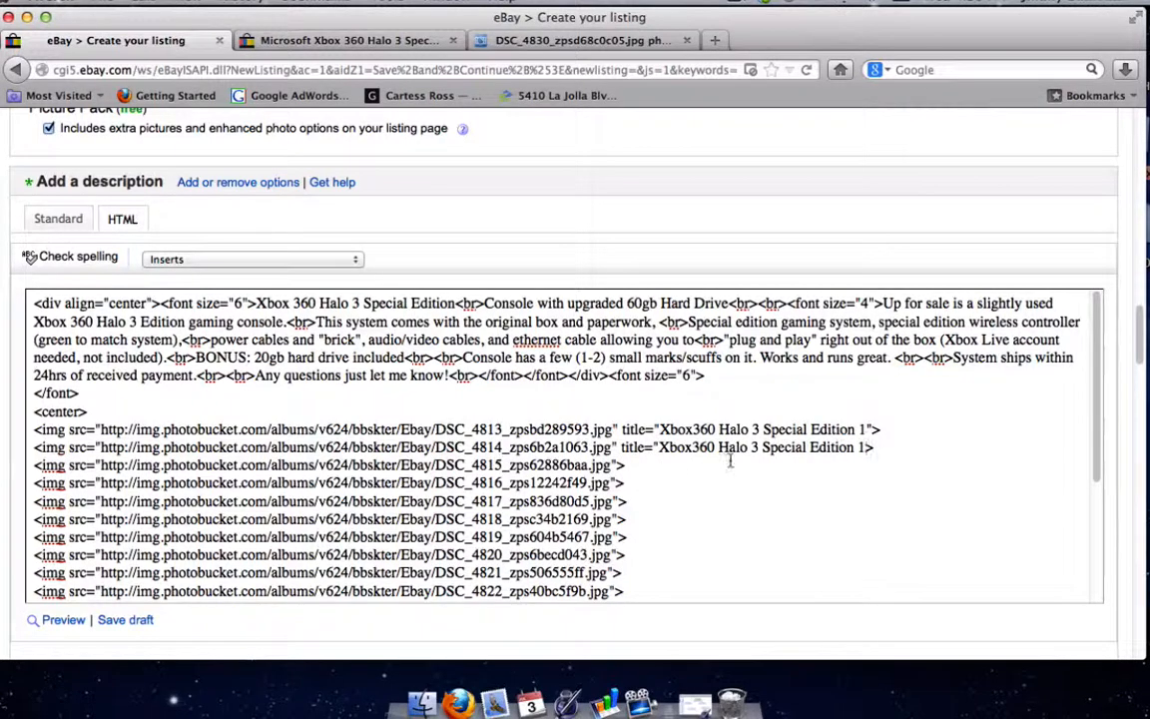
key("BackSpace")
type("2\"")
- Review the numbering of the title attributes in the image tags from DSC_4813 to DSC_4830
scroll(796, 447, "down", 10)
scroll(796, 447, "up", 8)
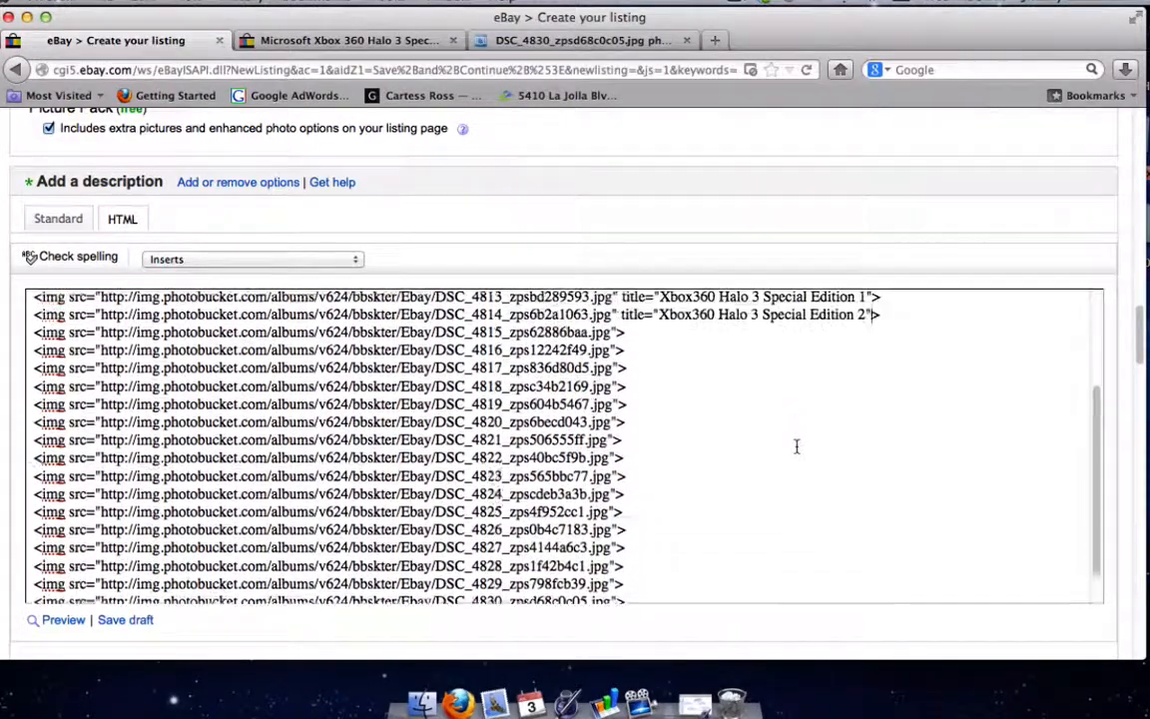
scroll(727, 418, "down", 1)
scroll(727, 419, "up", 3)
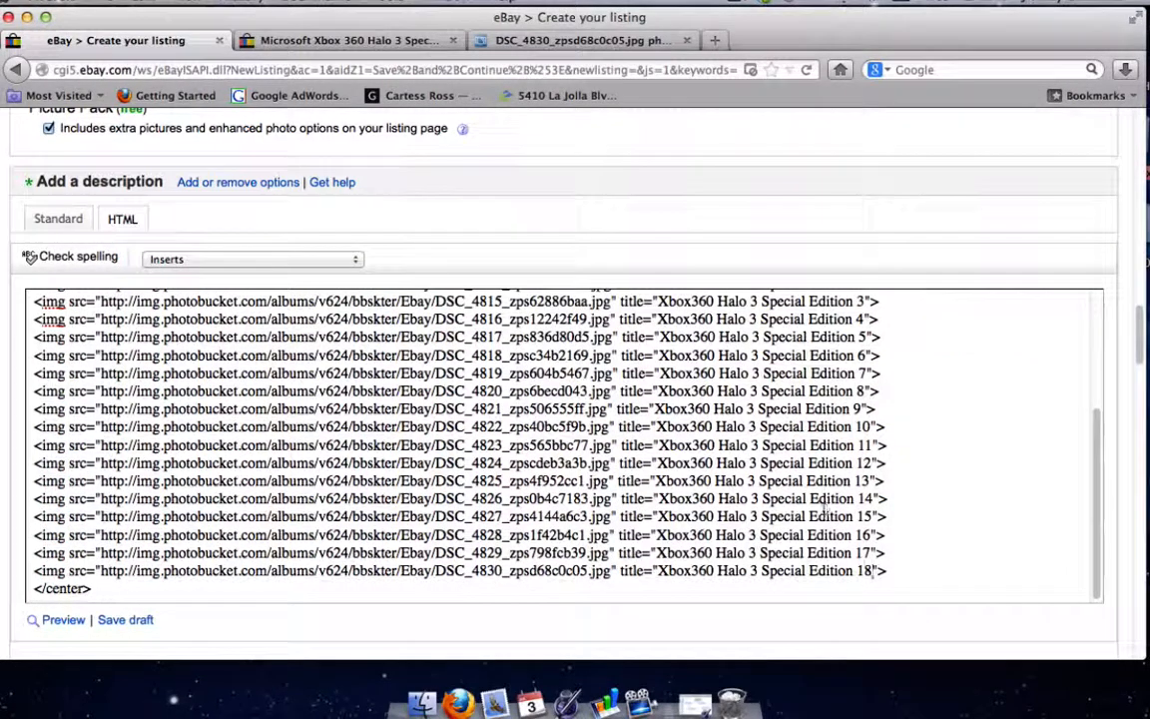
scroll(742, 465, "up", 1)
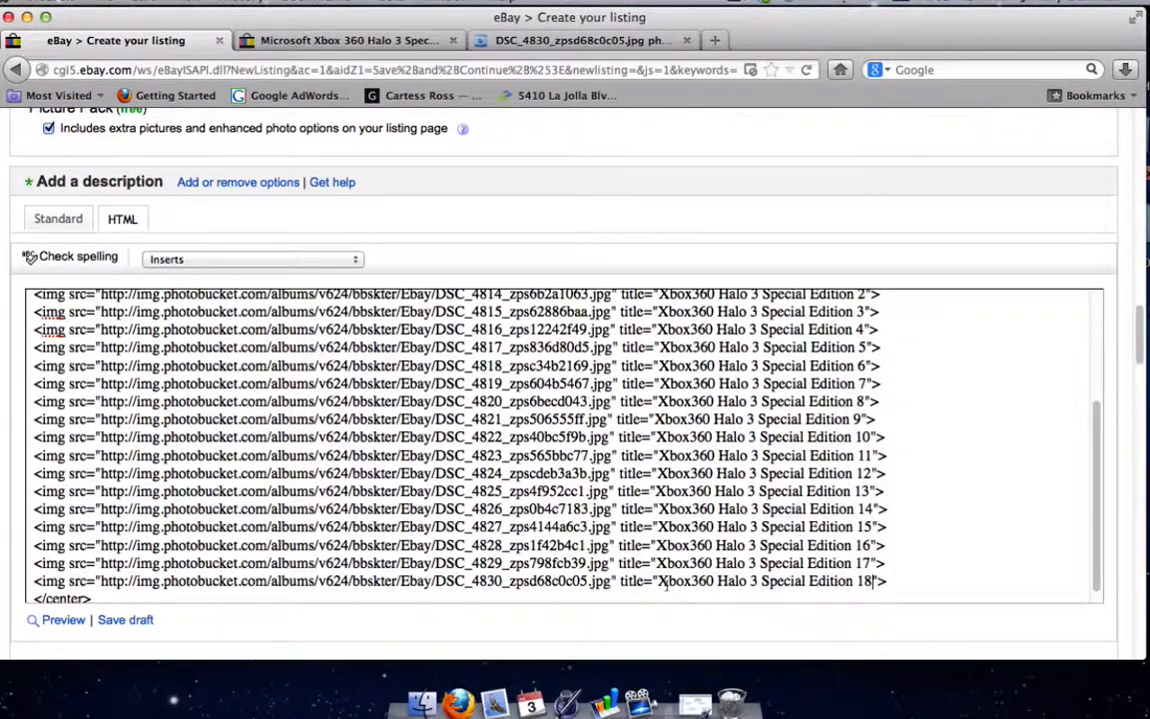
scroll(868, 567, "up", 3)
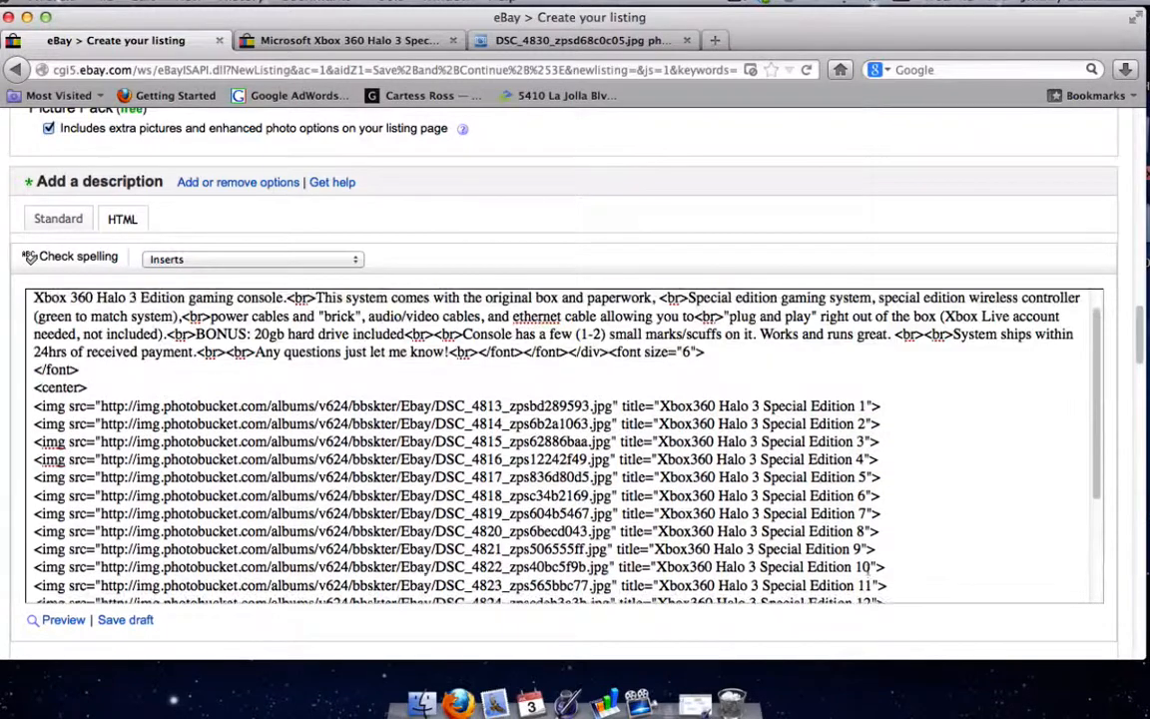
scroll(869, 568, "down", 3)
scroll(868, 568, "down", 1)
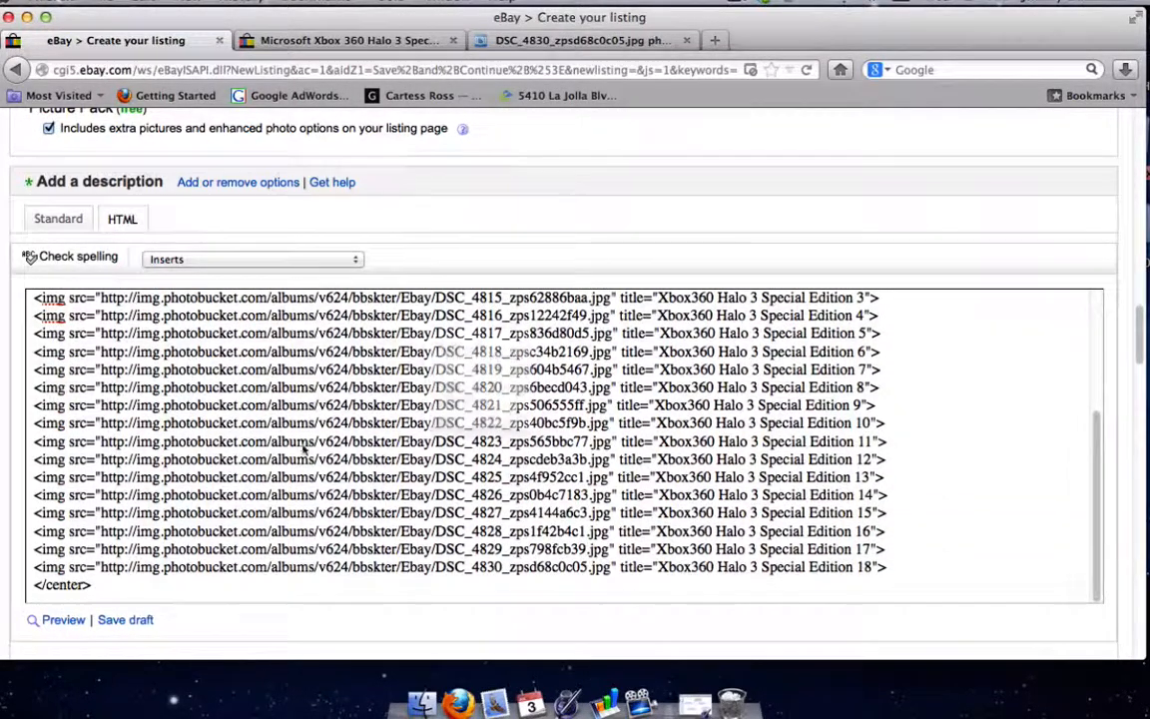
- Preview the listing down to the third photo, check its title text, and close the preview
scroll(437, 362, "down", 10)
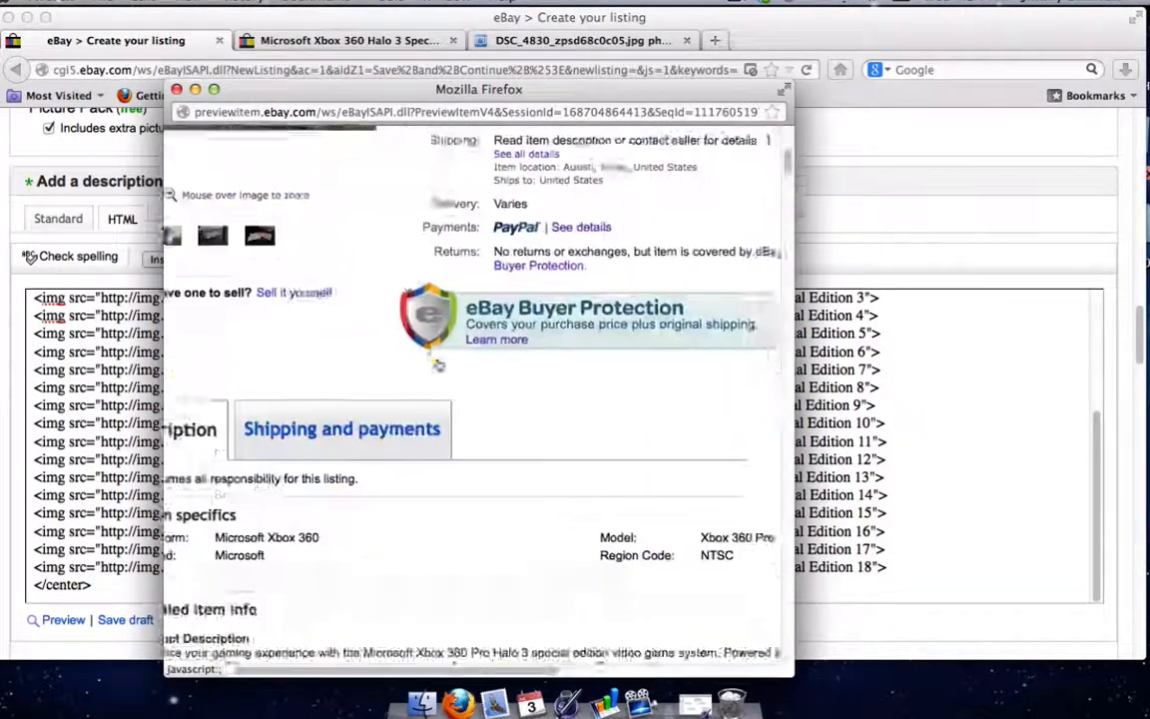
scroll(437, 363, "down", 15)
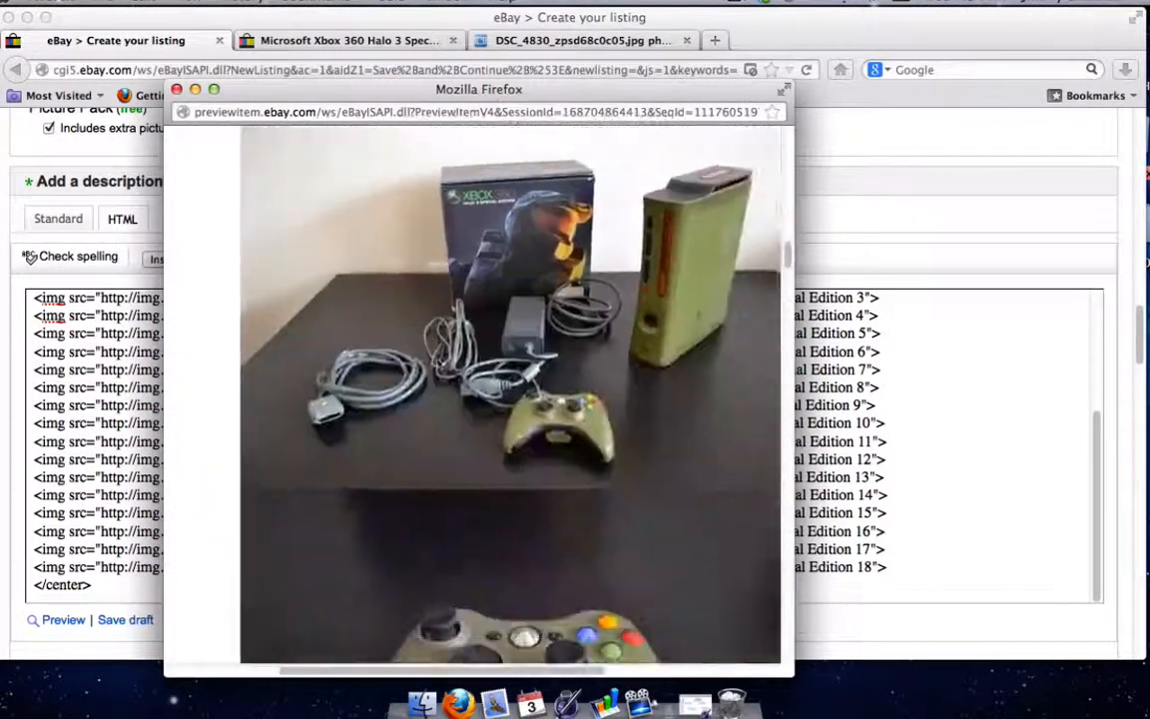
scroll(437, 363, "down", 15)
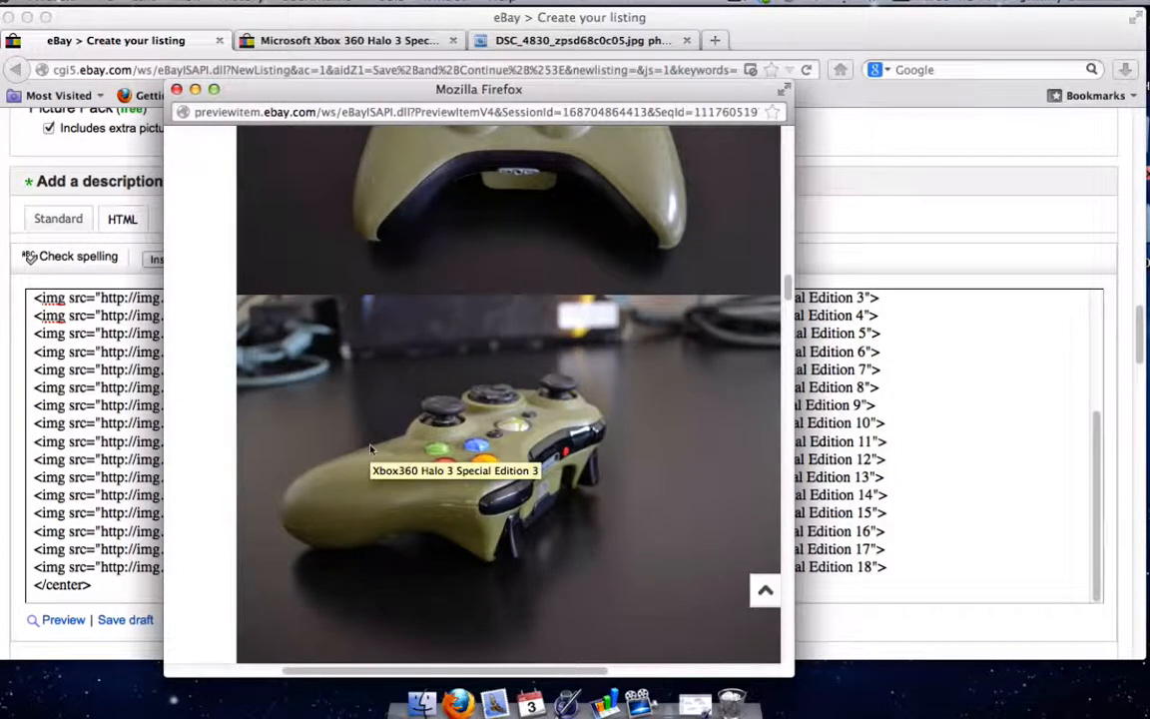
left_click(176, 89)
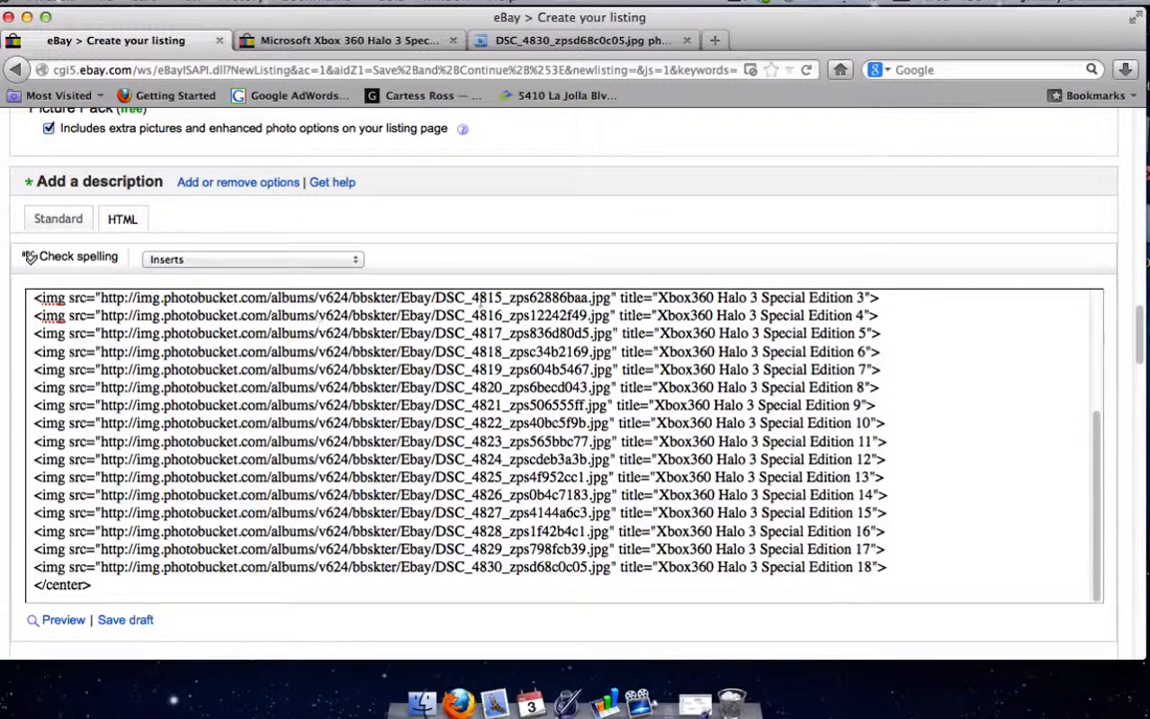
- Set the auction's starting price to $55.00 in the format and price section
scroll(419, 344, "down", 5)
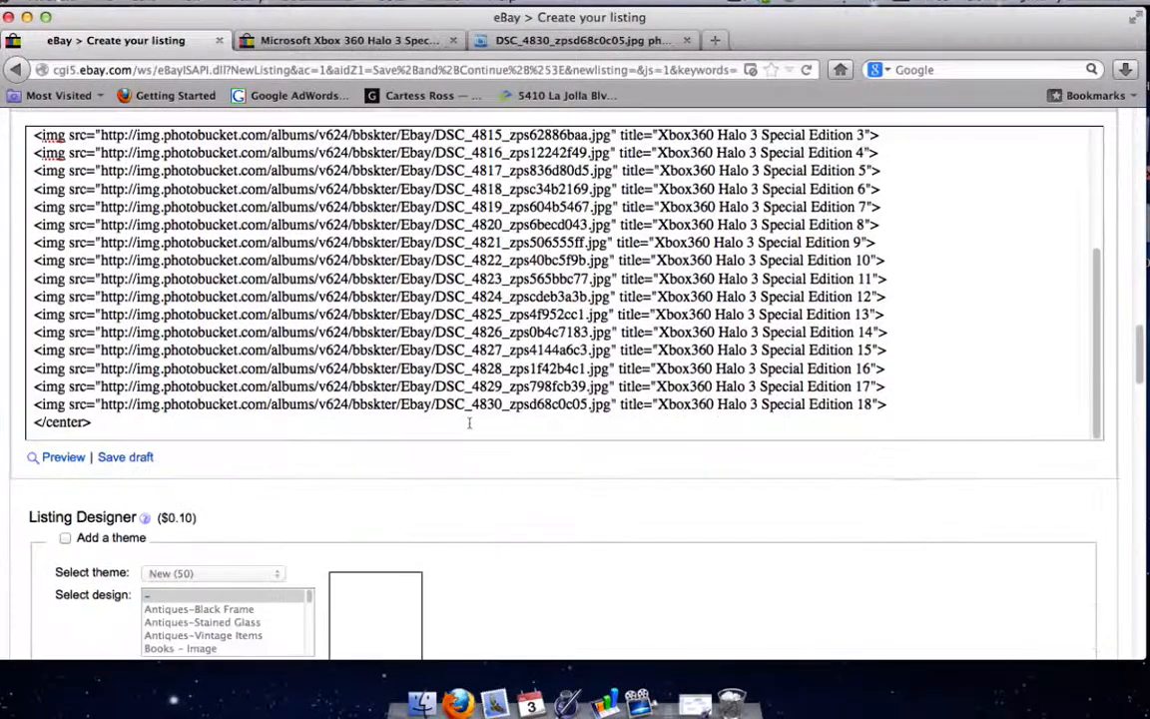
scroll(526, 382, "down", 8)
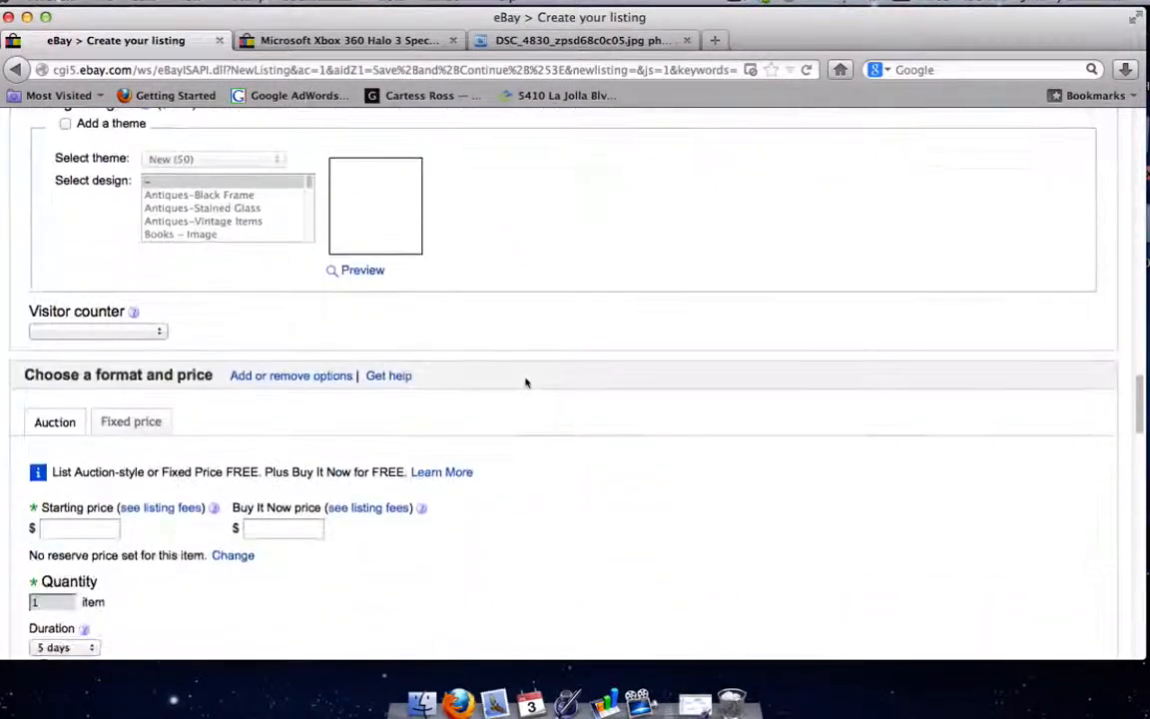
scroll(392, 292, "down", 3)
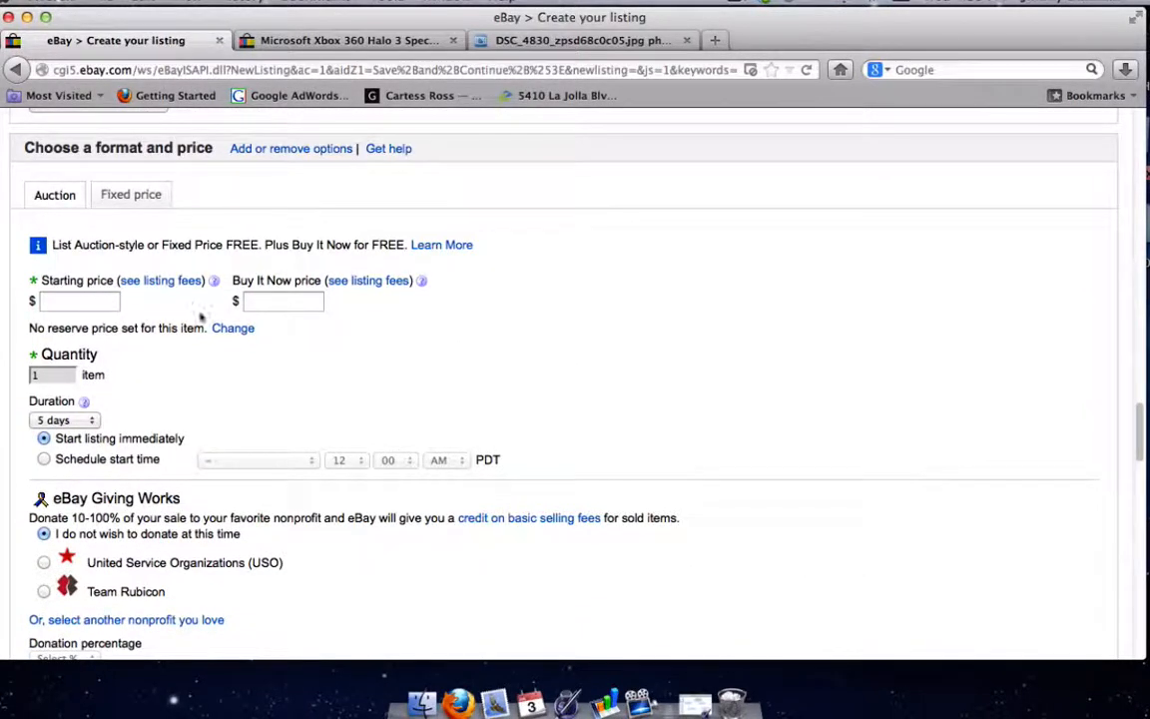
left_click(112, 301)
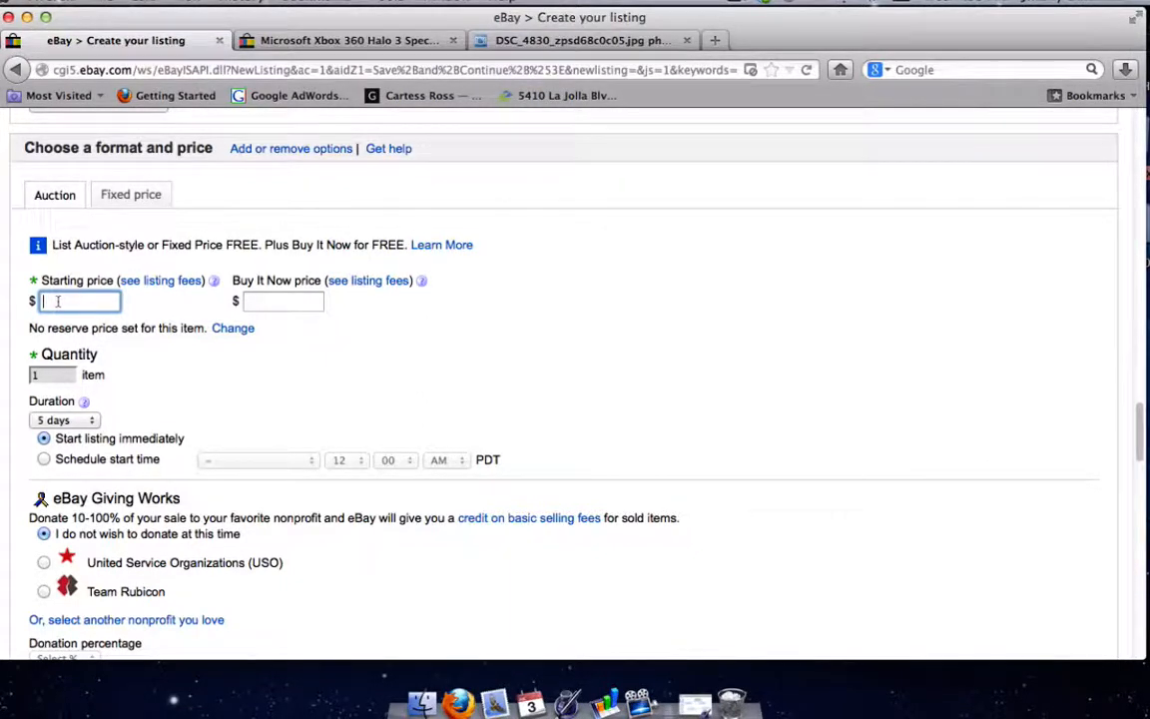
type("55.00")
scroll(119, 285, "down", 1)
left_click(131, 254)
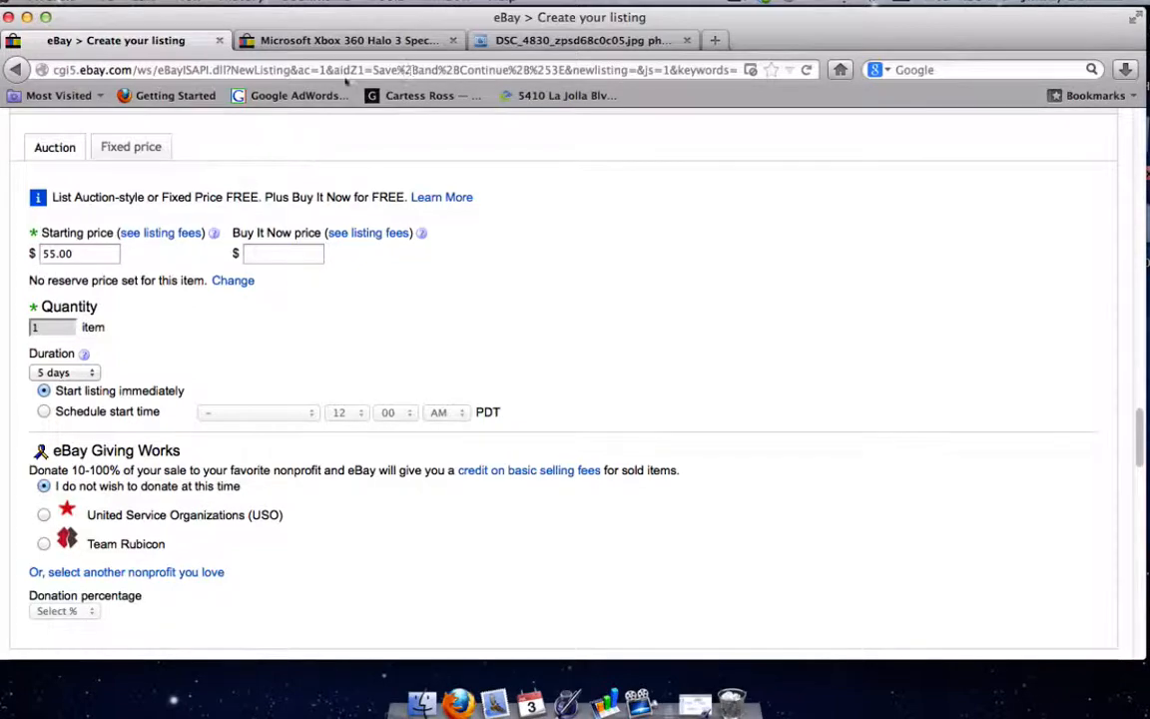
- Set the auction duration to 3 days
scroll(146, 169, "up", 10)
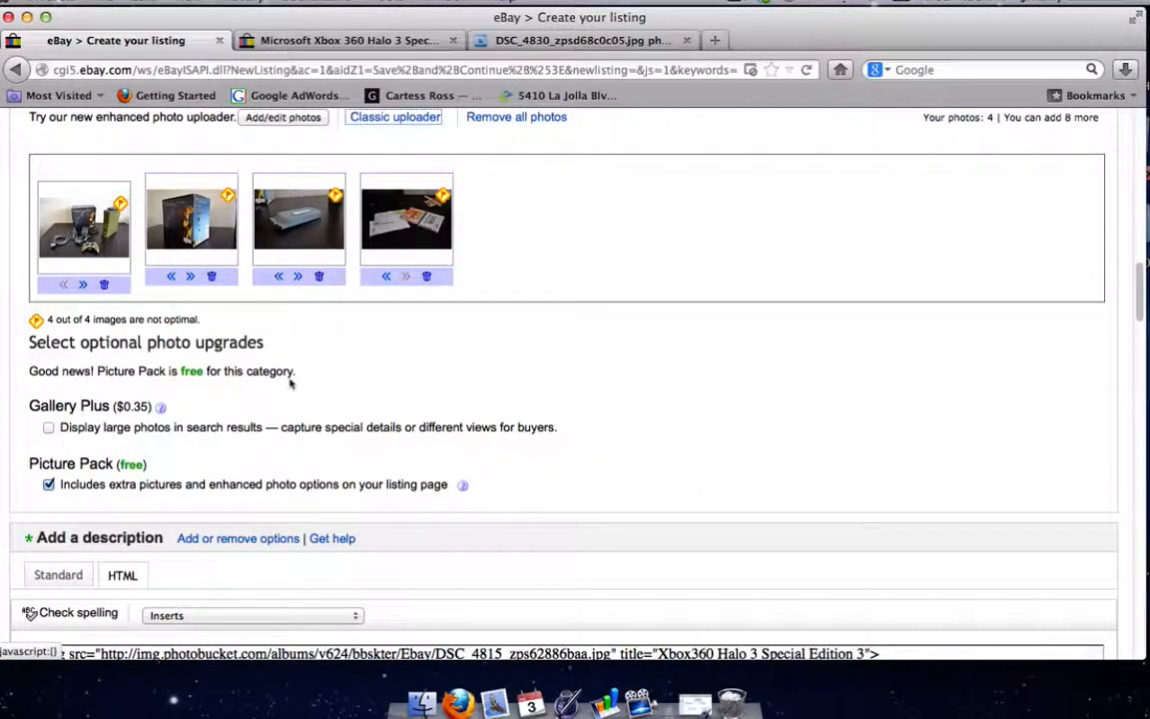
scroll(291, 380, "up", 3)
scroll(290, 383, "down", 15)
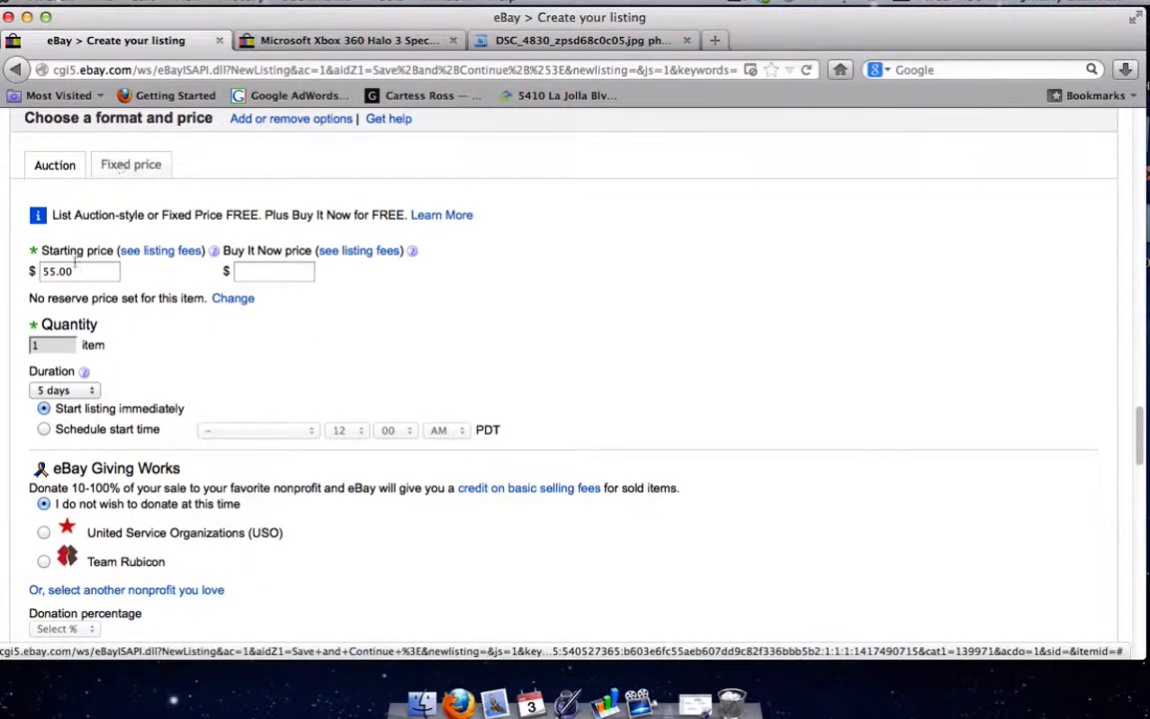
left_click(78, 392)
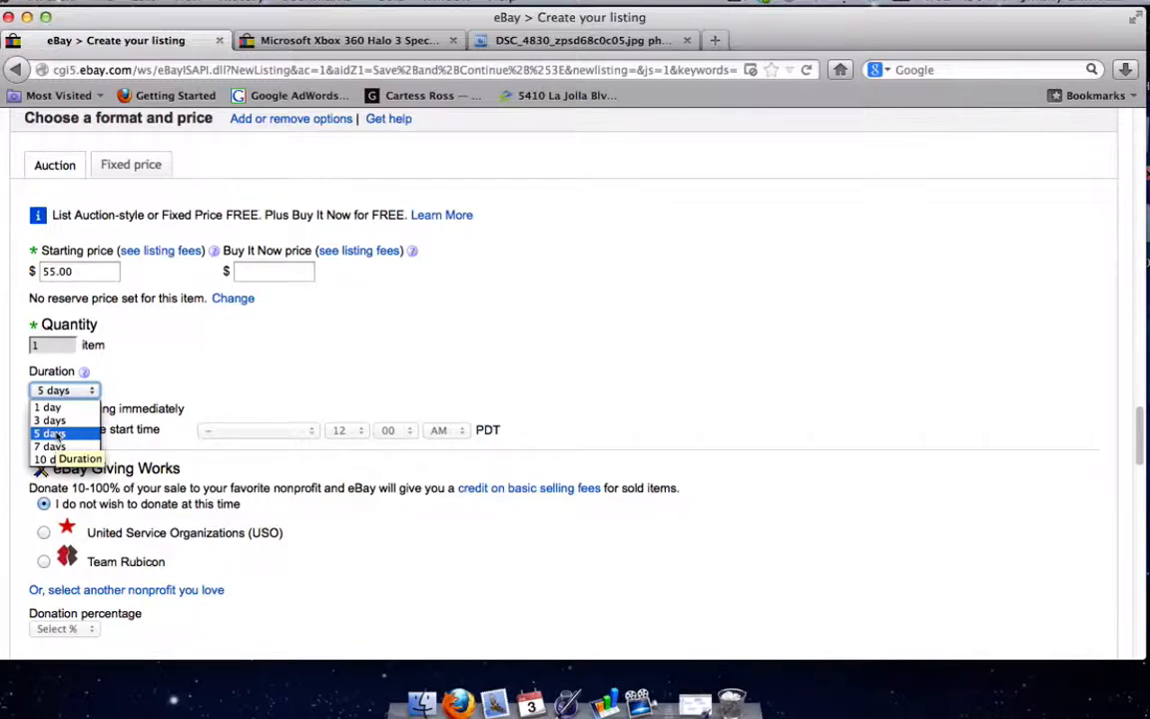
key("XF86AudioLowerVolume")
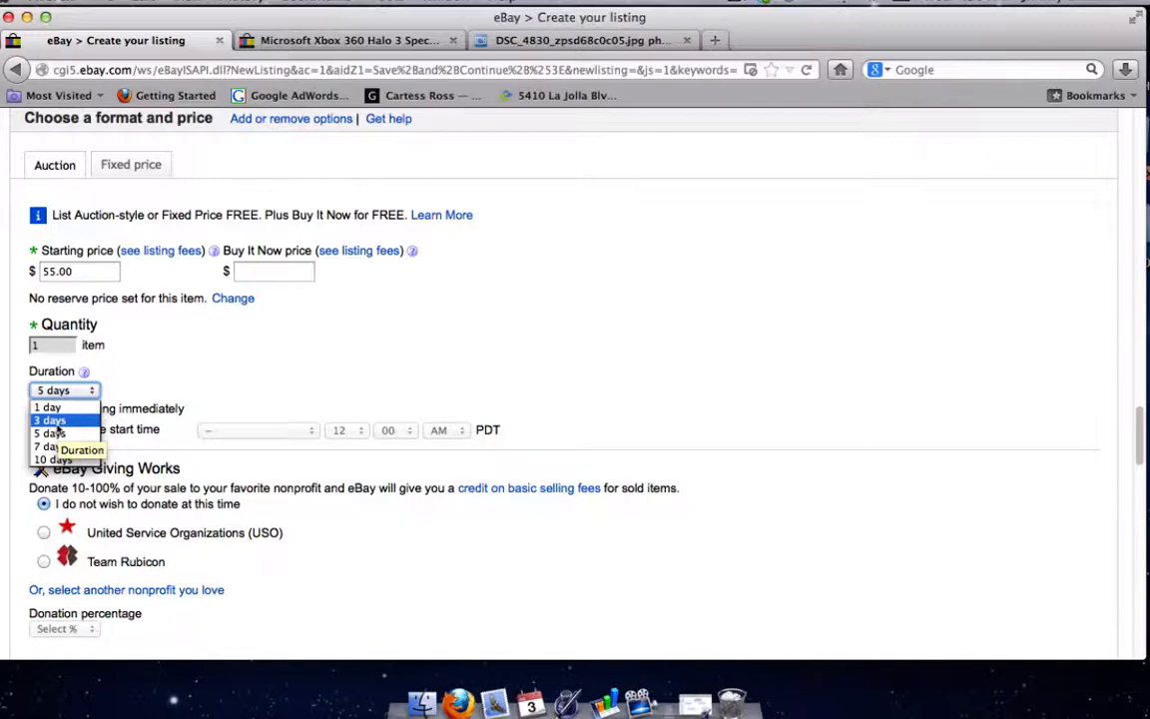
left_click(55, 423)
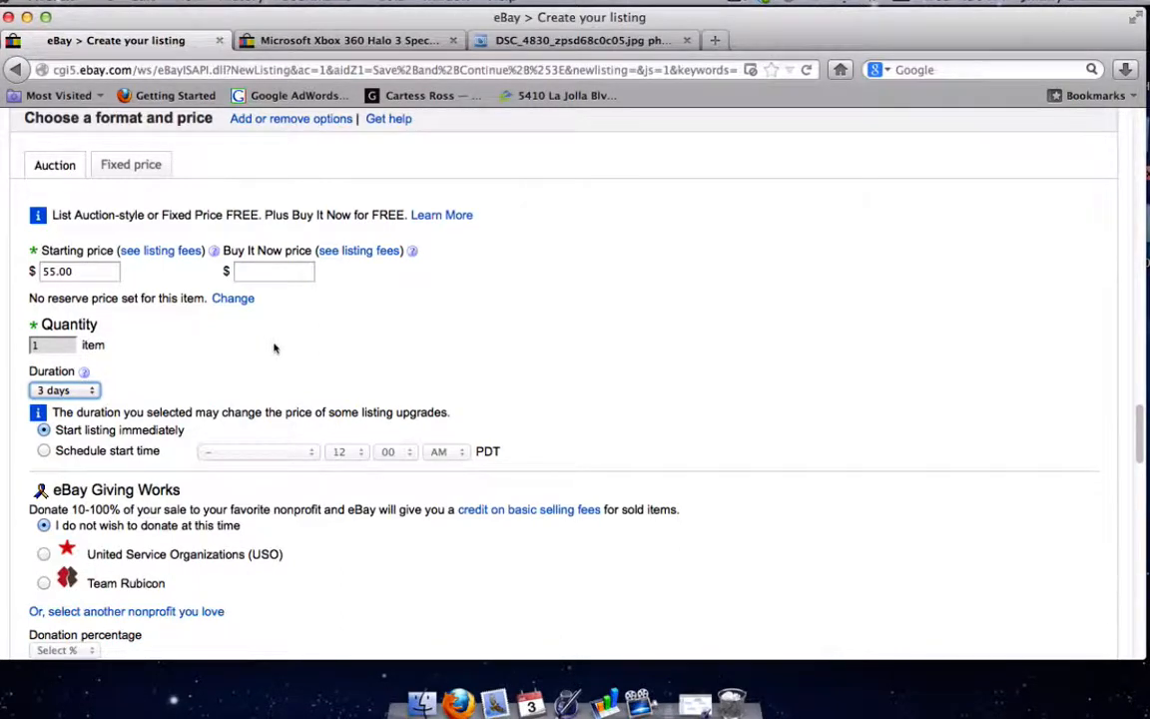
left_click(251, 346)
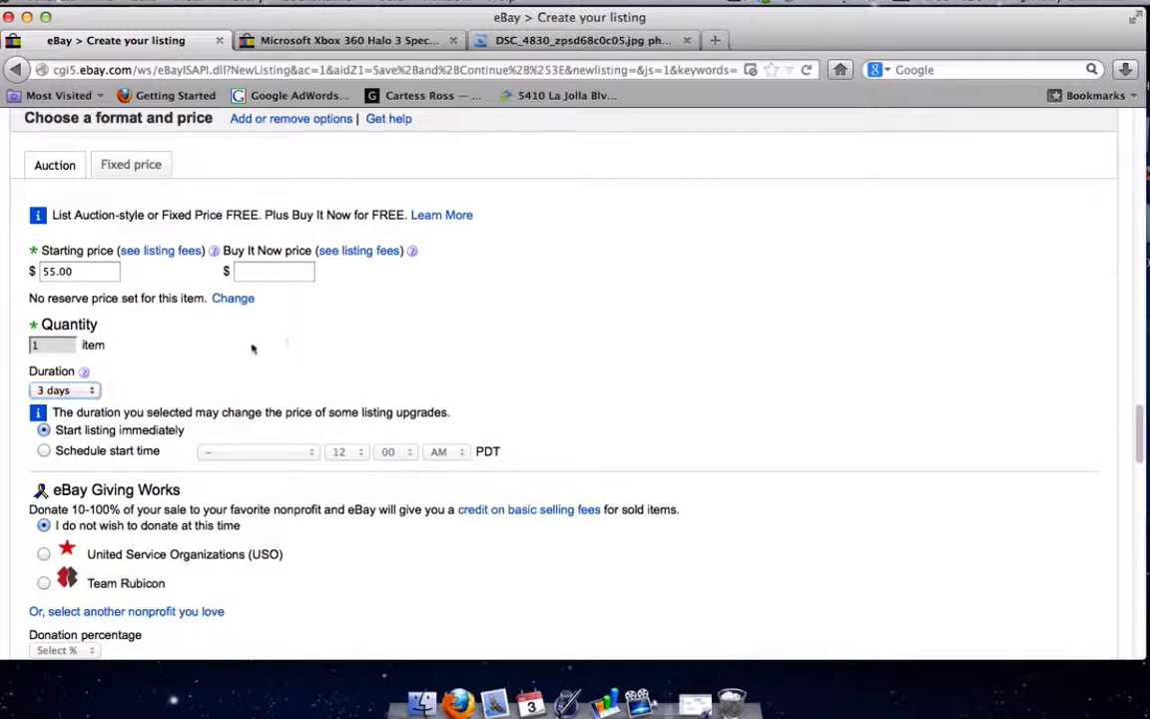
- Choose "Calculated: Cost varies by buyer location" for U.S. shipping, with USPS Parcel Select (2 to 9 business days) as the service
scroll(126, 364, "down", 1)
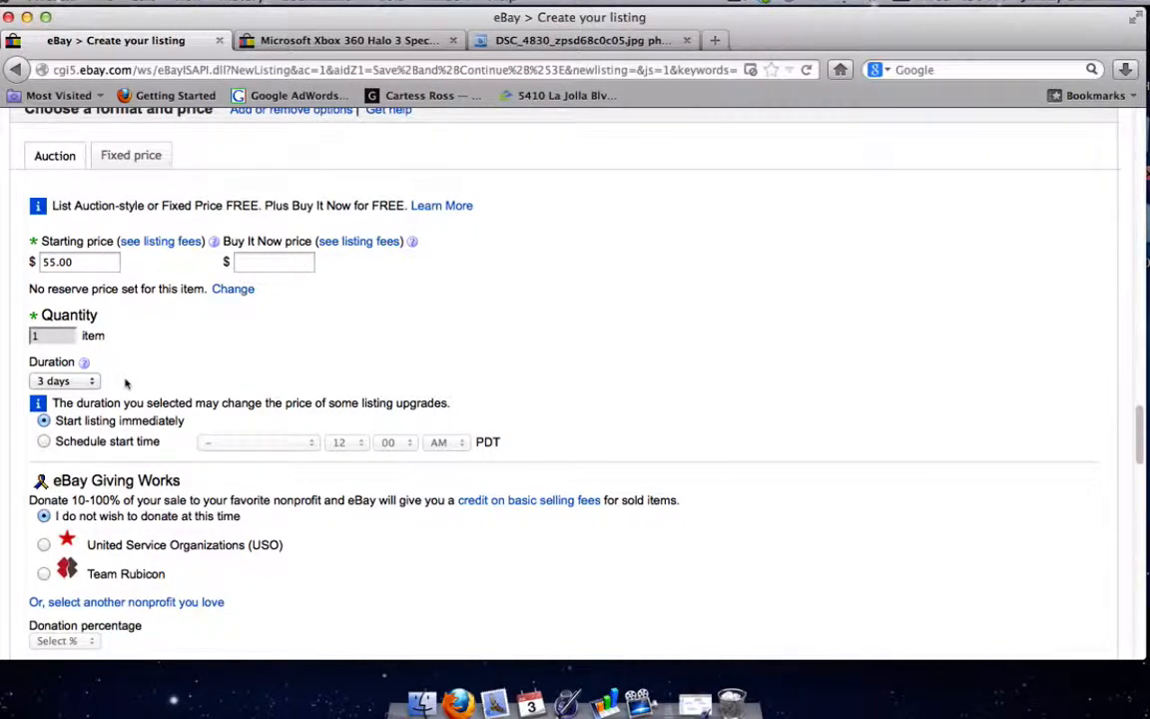
scroll(157, 363, "down", 5)
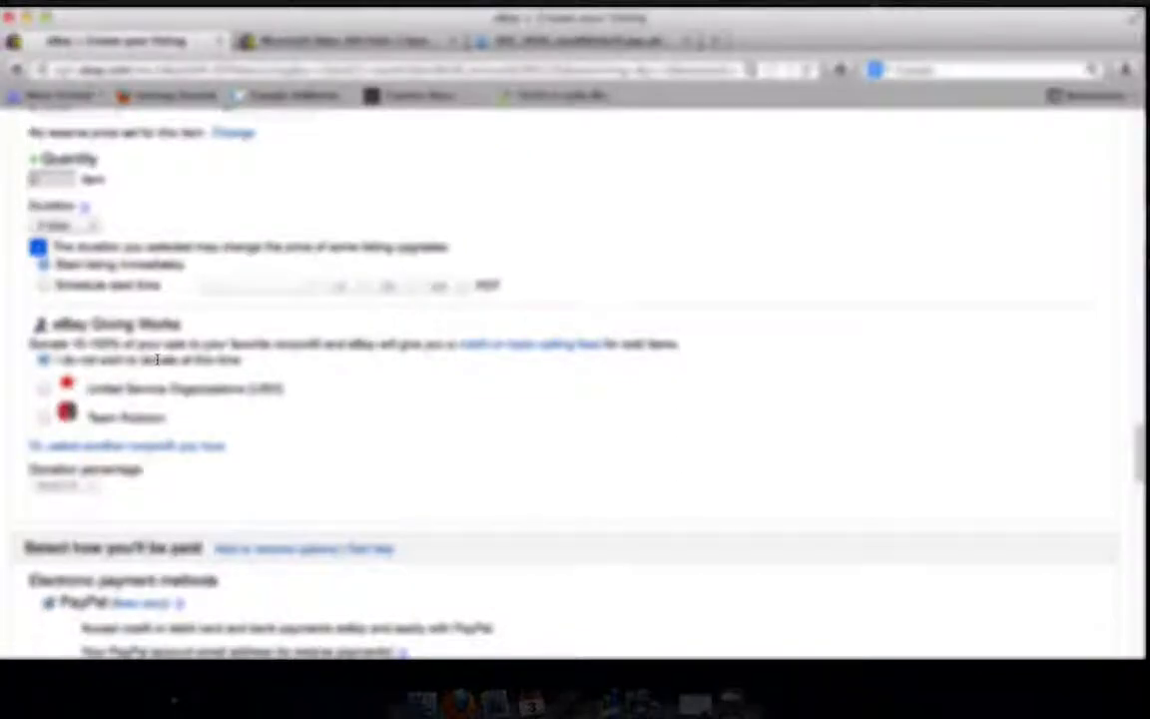
scroll(156, 362, "down", 5)
scroll(156, 363, "down", 6)
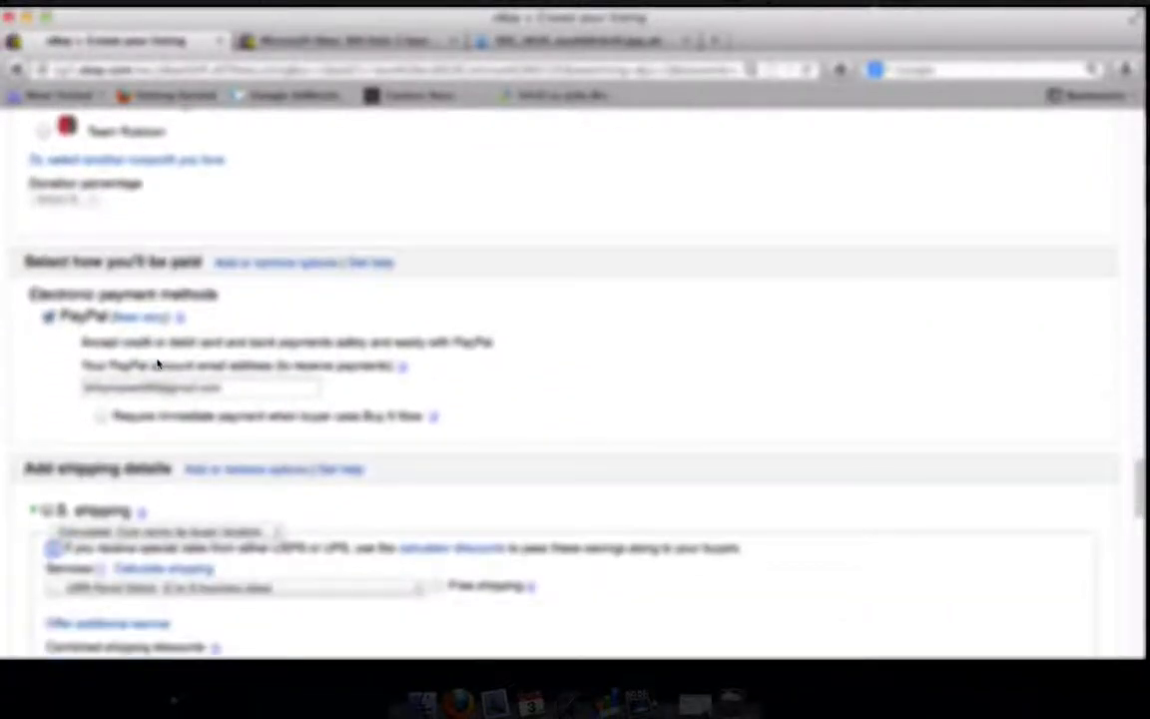
scroll(116, 300, "down", 2)
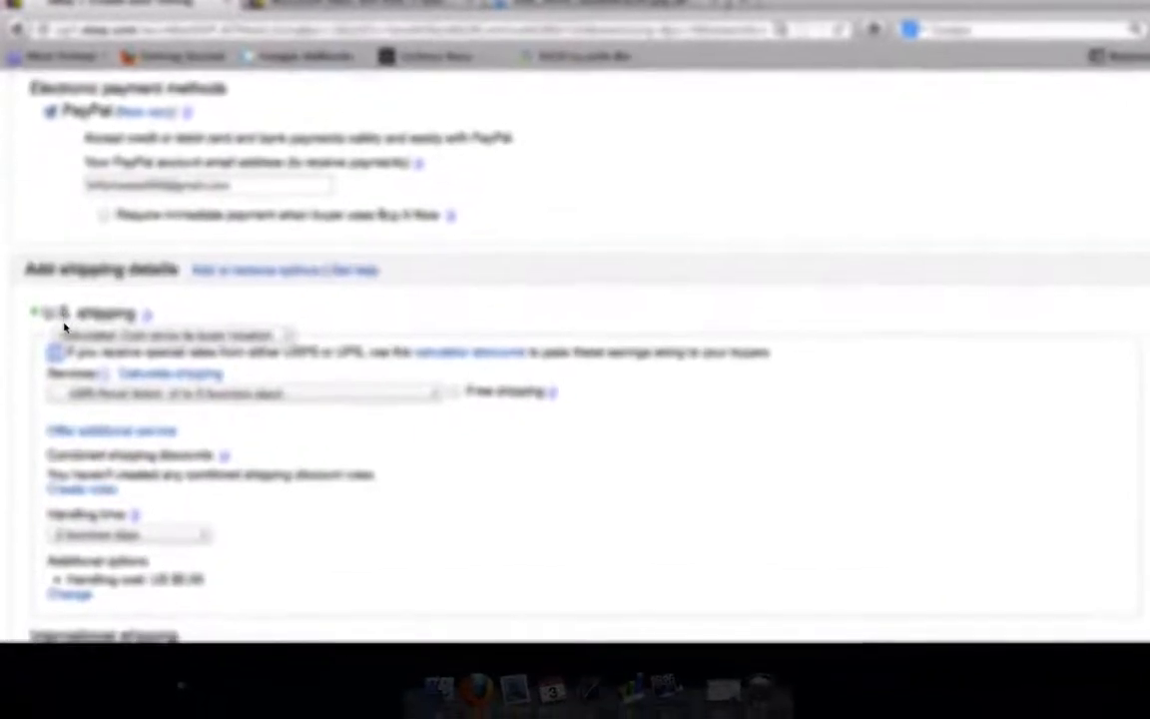
scroll(134, 342, "down", 1)
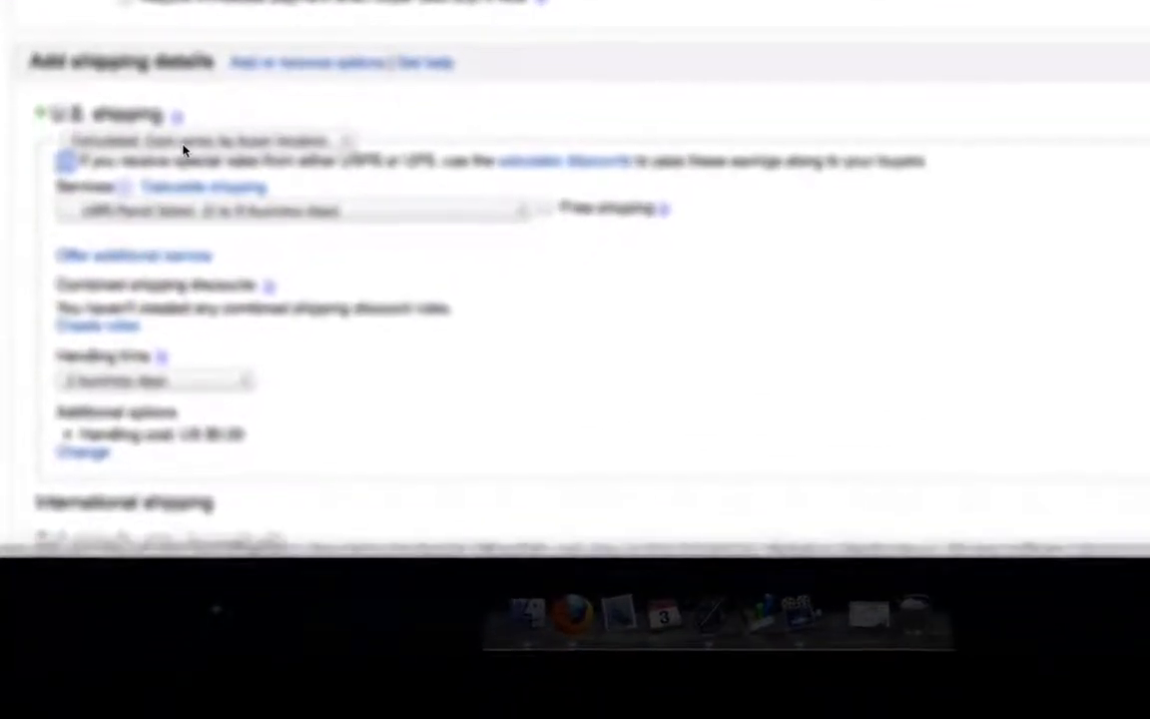
left_click(199, 168)
left_click(200, 169)
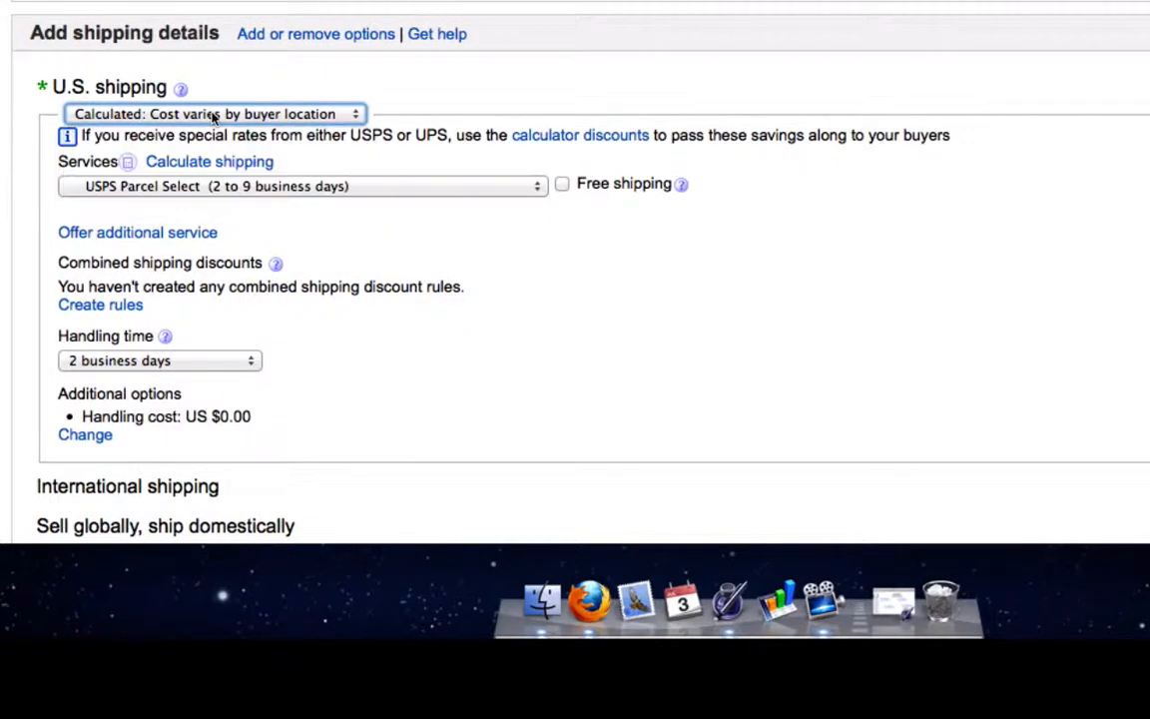
left_click(213, 118)
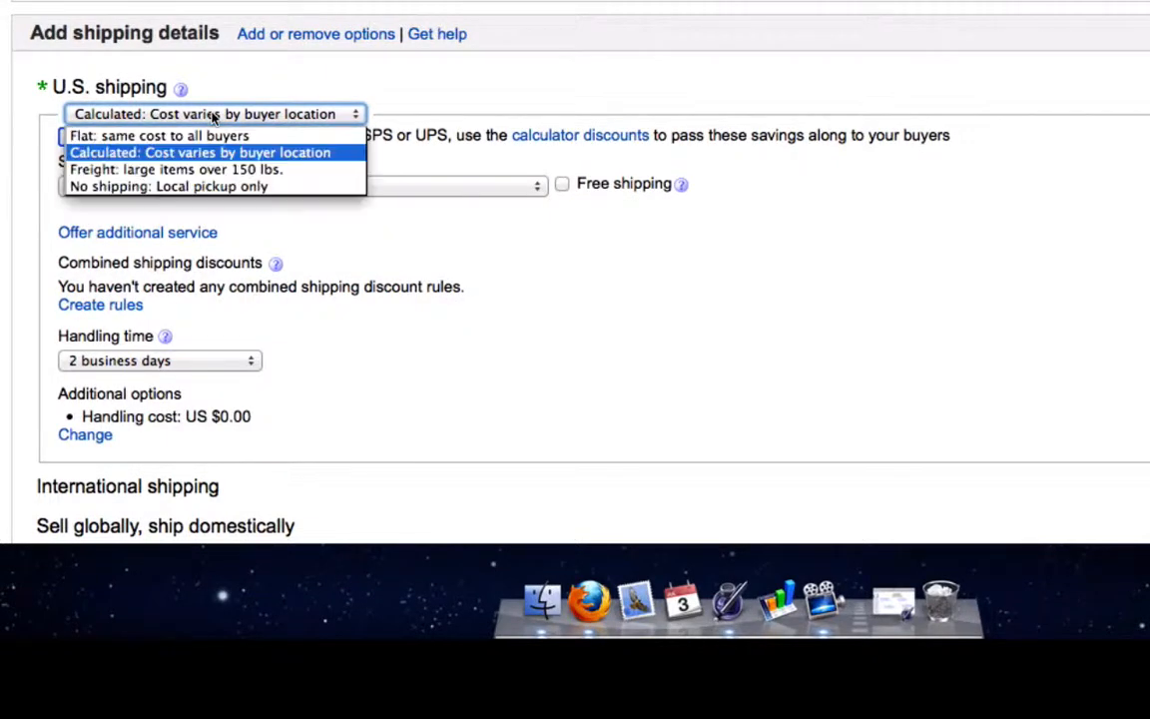
left_click(213, 118)
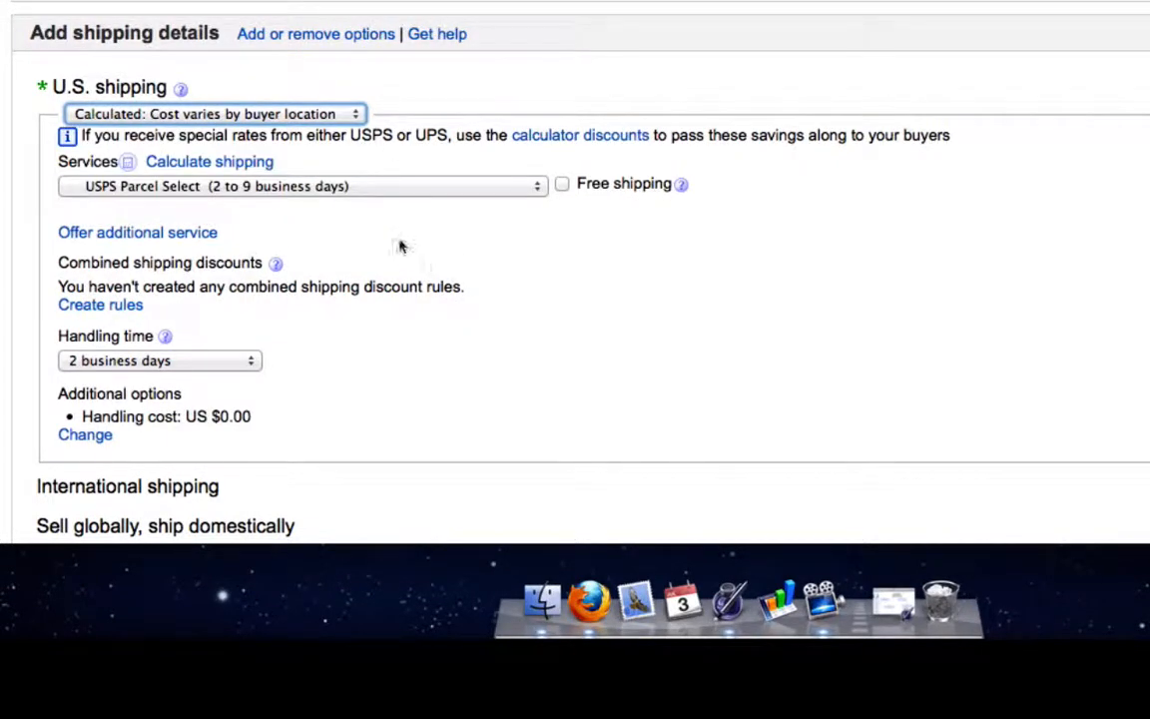
left_click(160, 116)
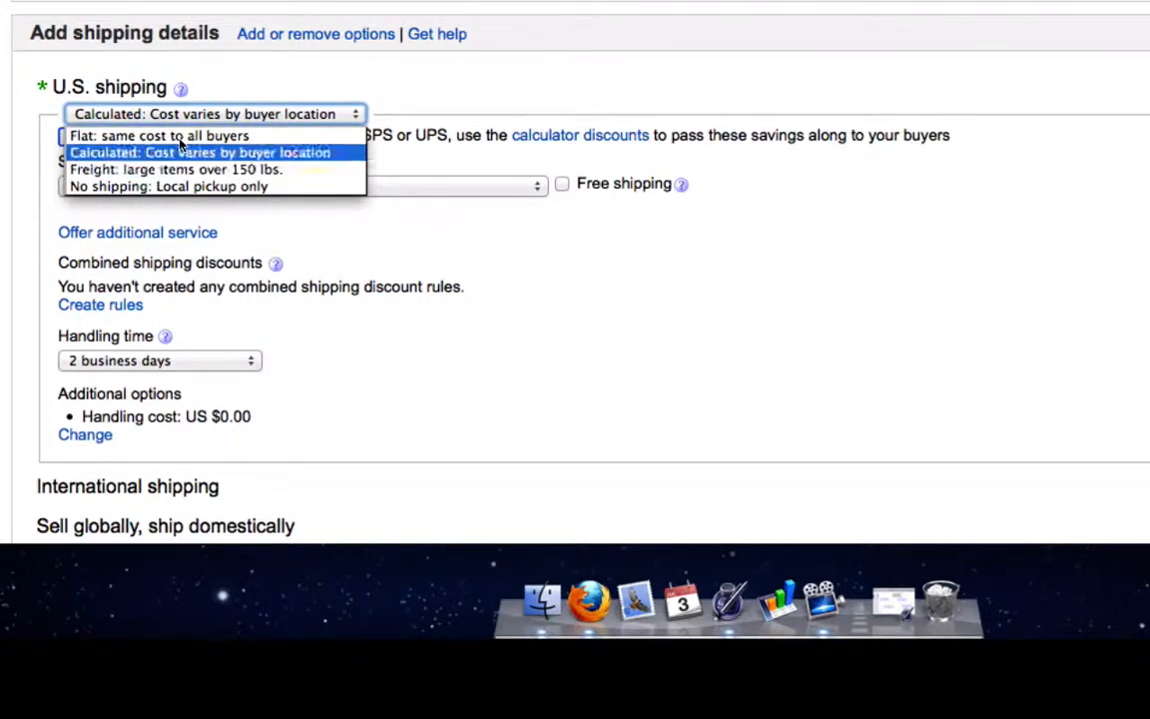
left_click(149, 153)
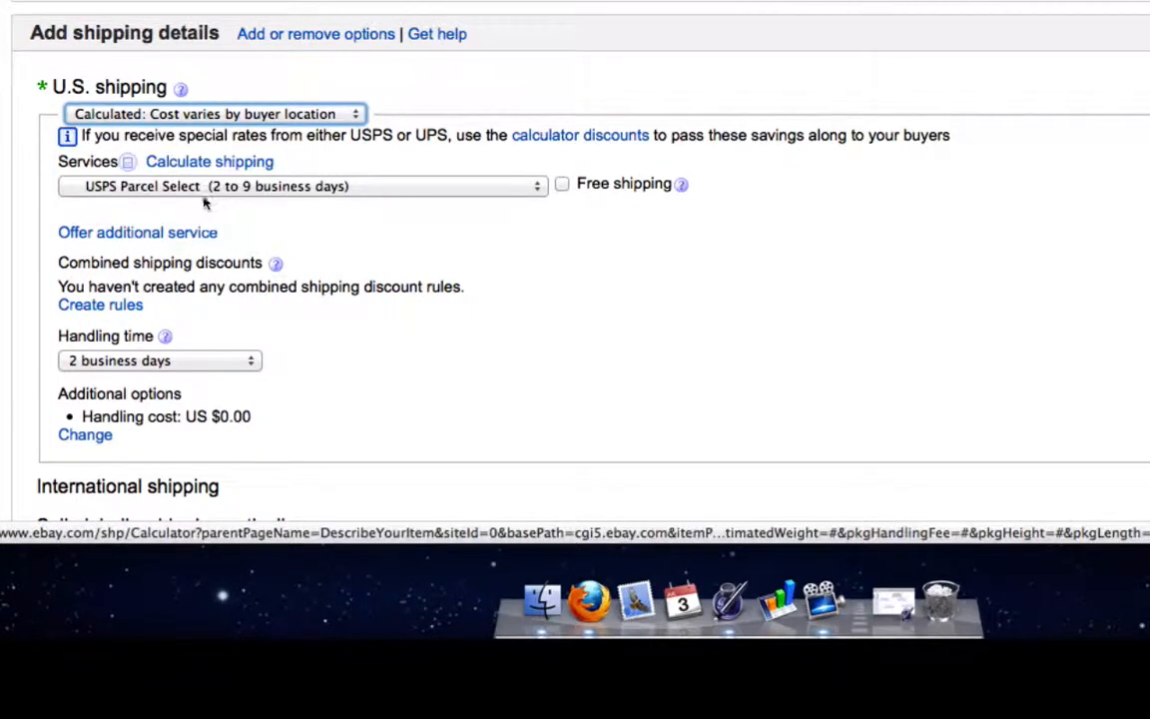
left_click(152, 187)
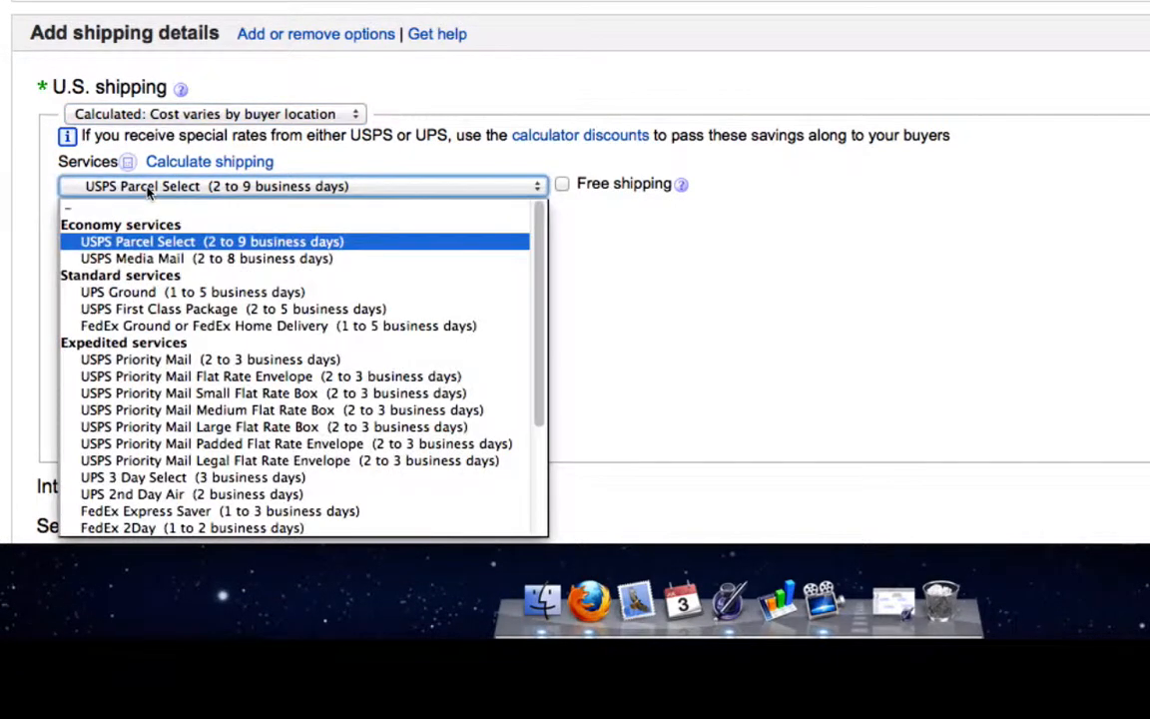
left_click(257, 244)
- Open and close the shipping calculator, and look over the handling time, international shipping and package options
scroll(339, 220, "down", 3)
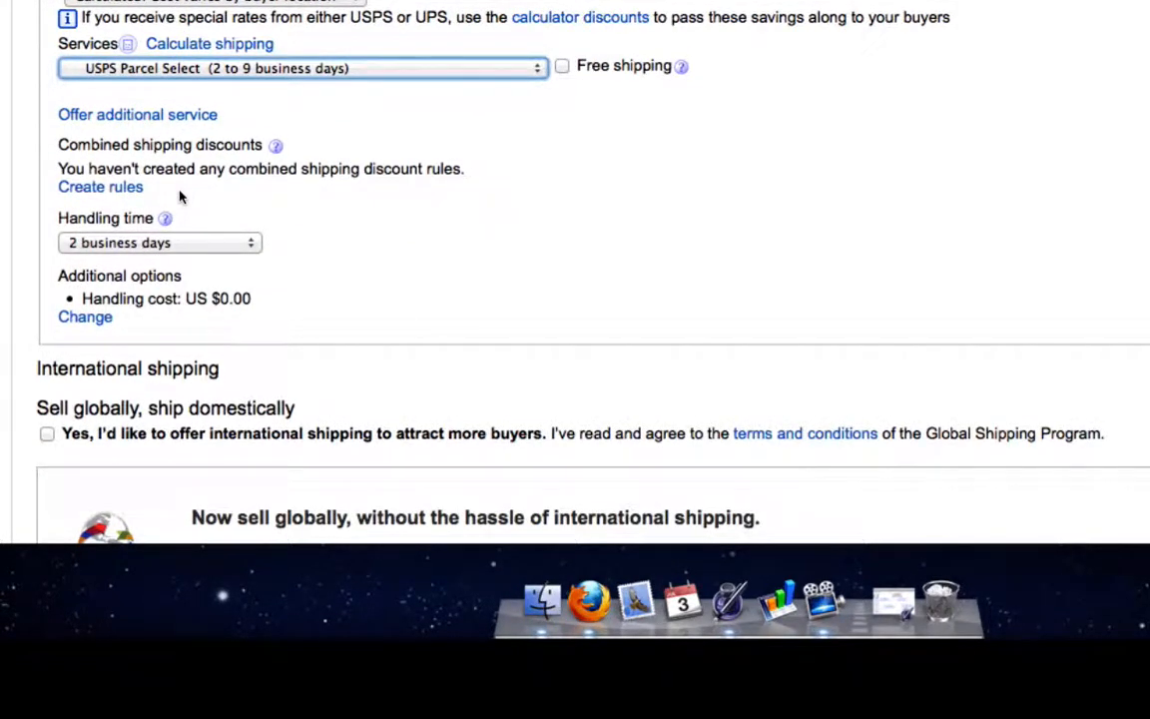
scroll(155, 117, "down", 3)
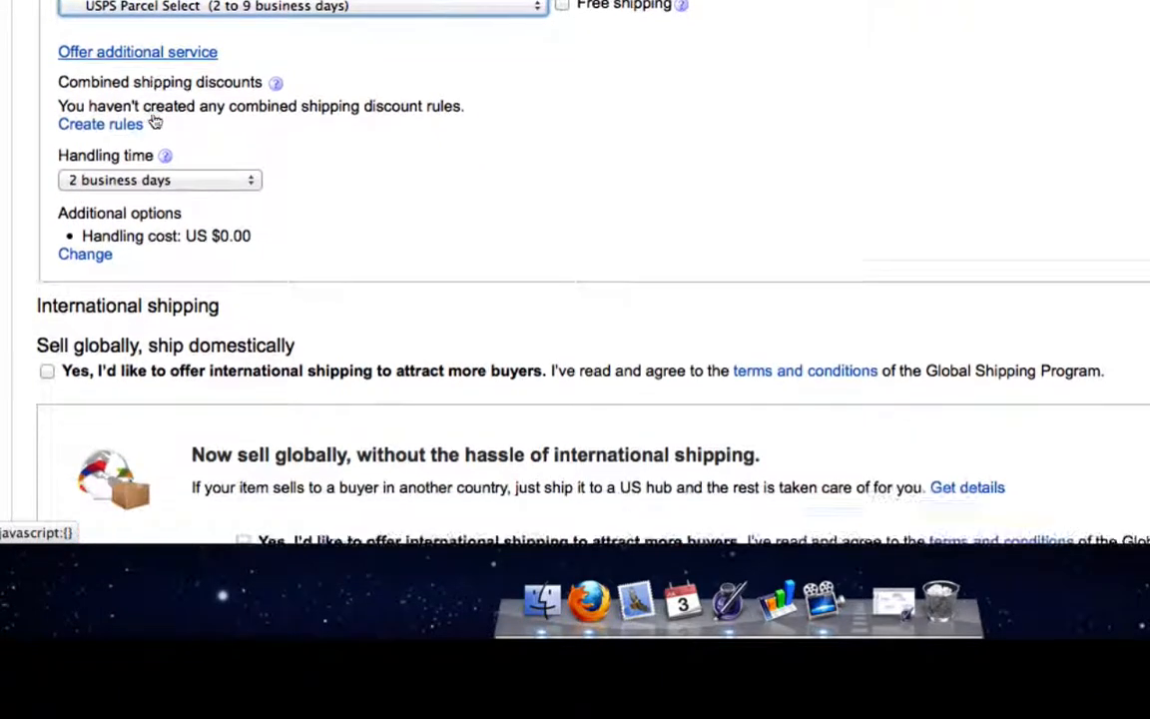
scroll(155, 116, "up", 3)
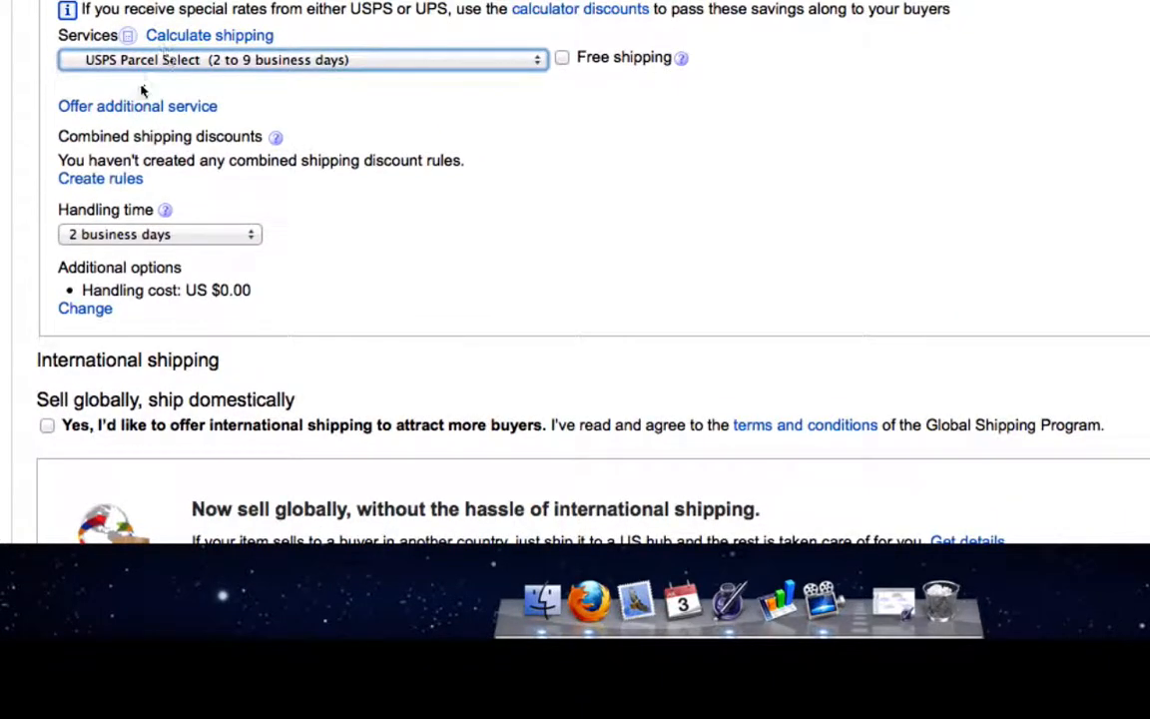
left_click(212, 40)
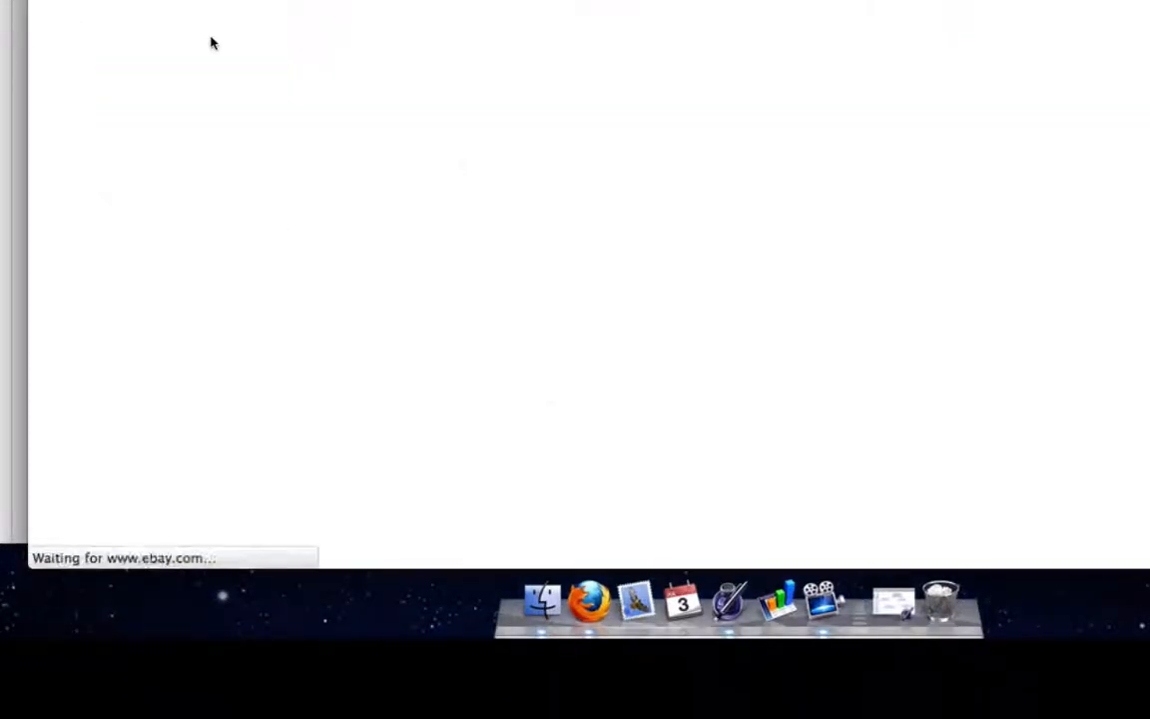
key("super+w")
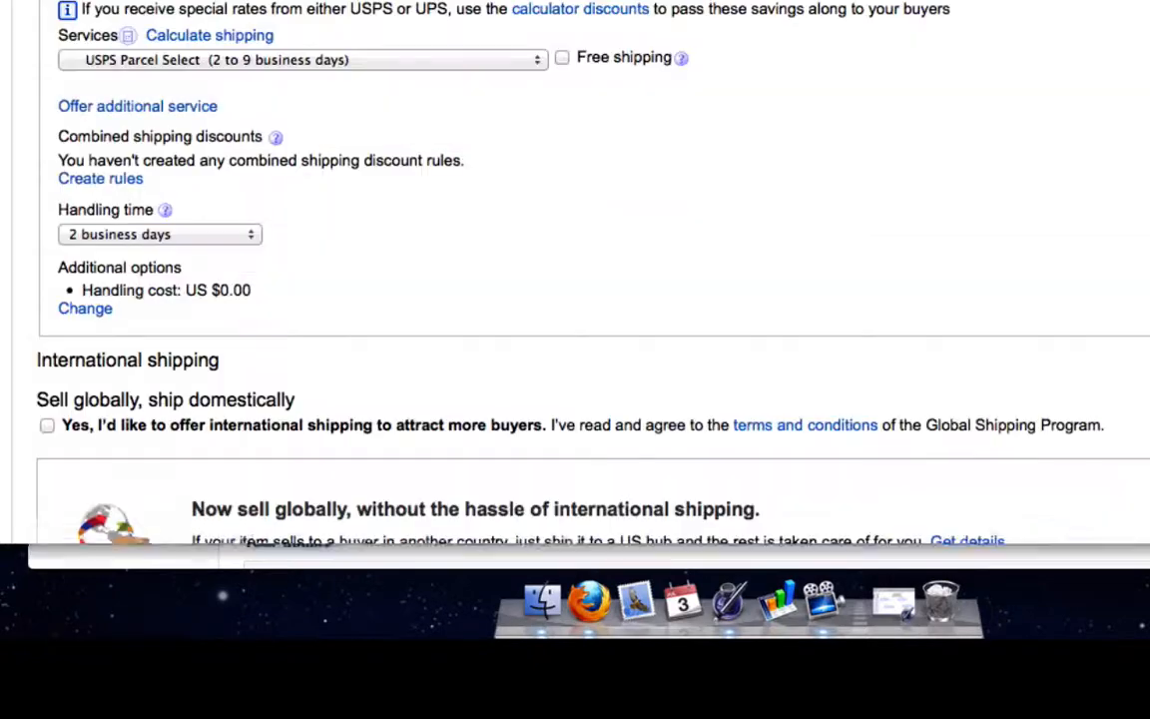
scroll(457, 129, "up", 1)
scroll(457, 130, "down", 1)
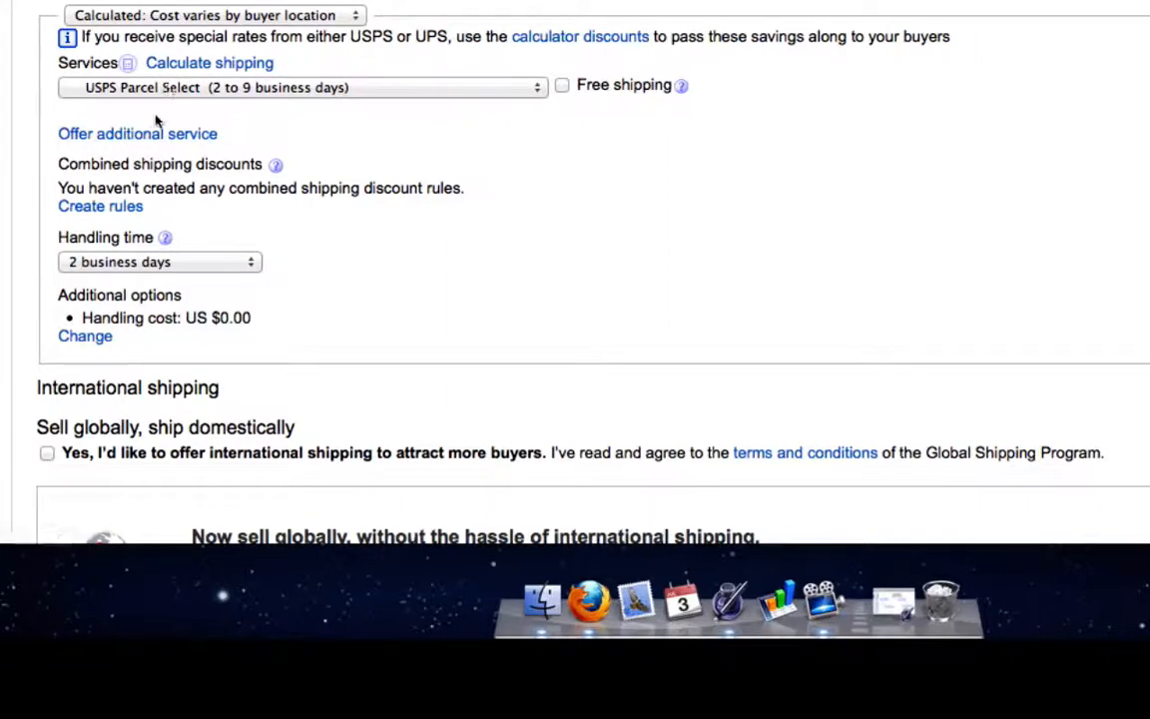
scroll(152, 155, "down", 5)
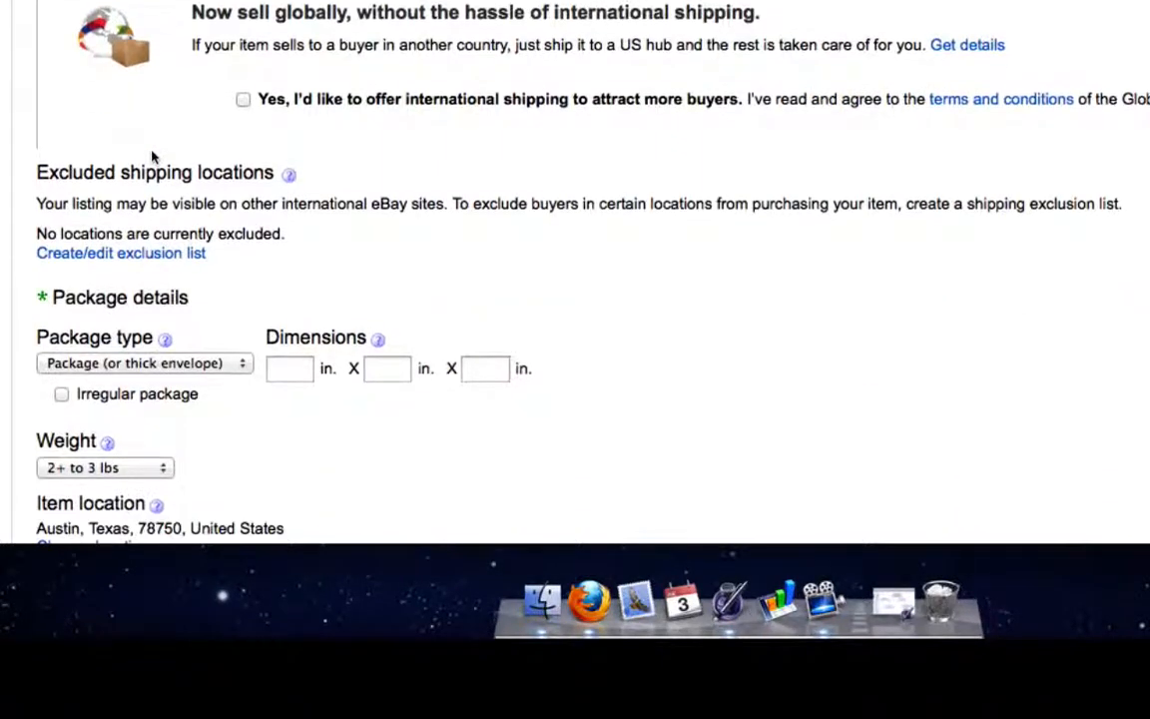
scroll(225, 333, "up", 5)
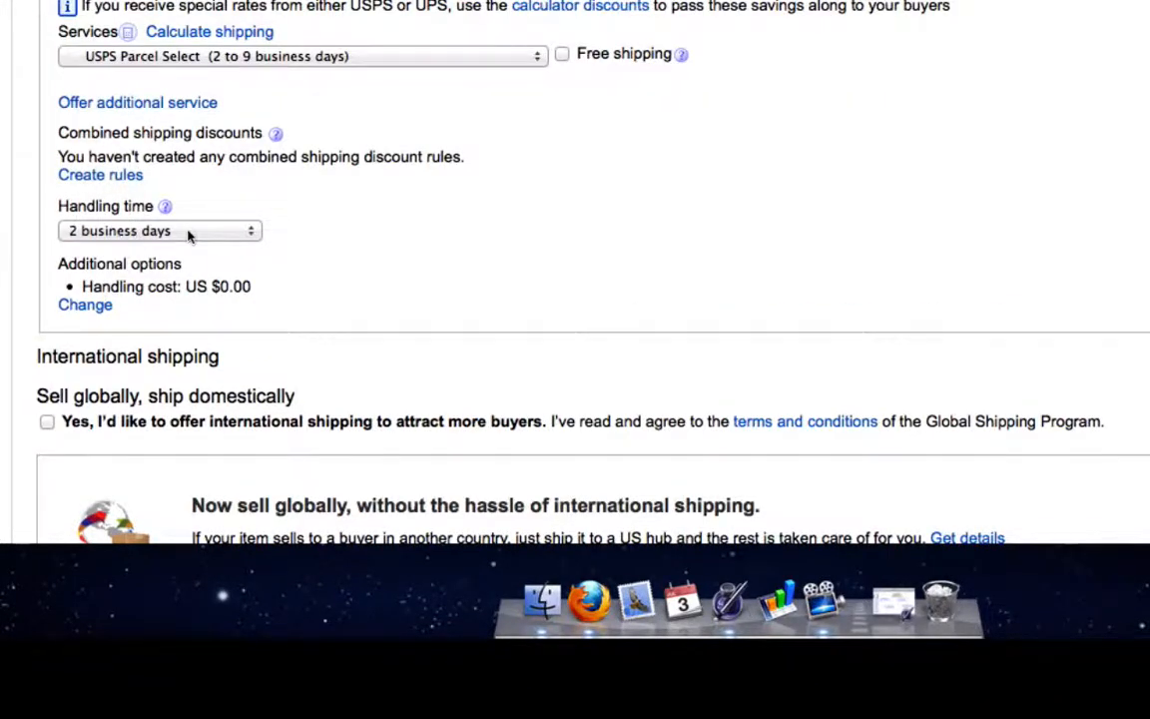
- Set the package weight to 7+ to 8 lbs, with Package (or thick envelope) as the package type
scroll(238, 245, "down", 3)
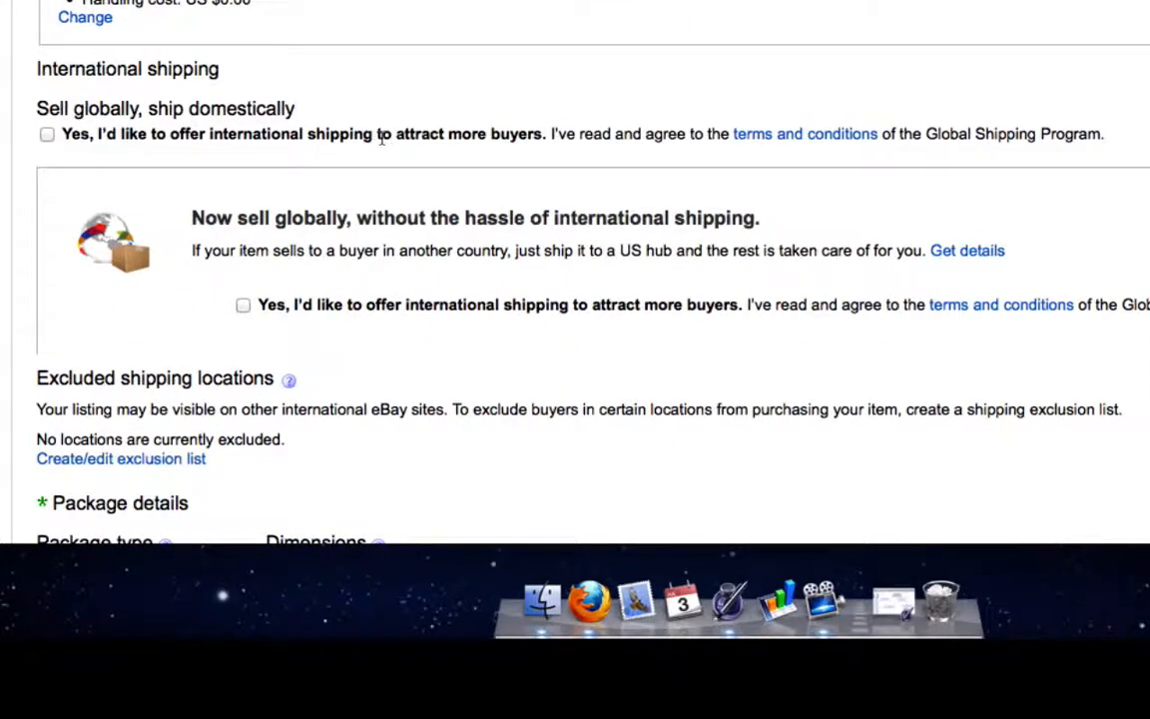
scroll(382, 140, "down", 2)
scroll(385, 238, "down", 1)
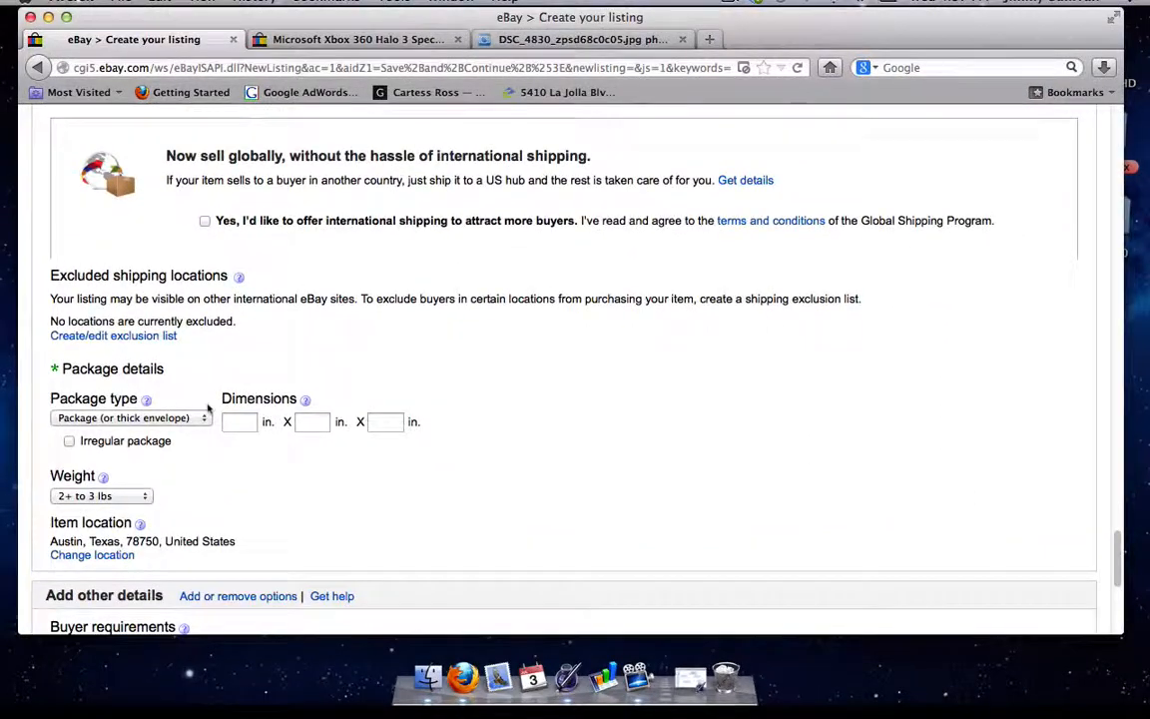
left_click(239, 432)
left_click(201, 419)
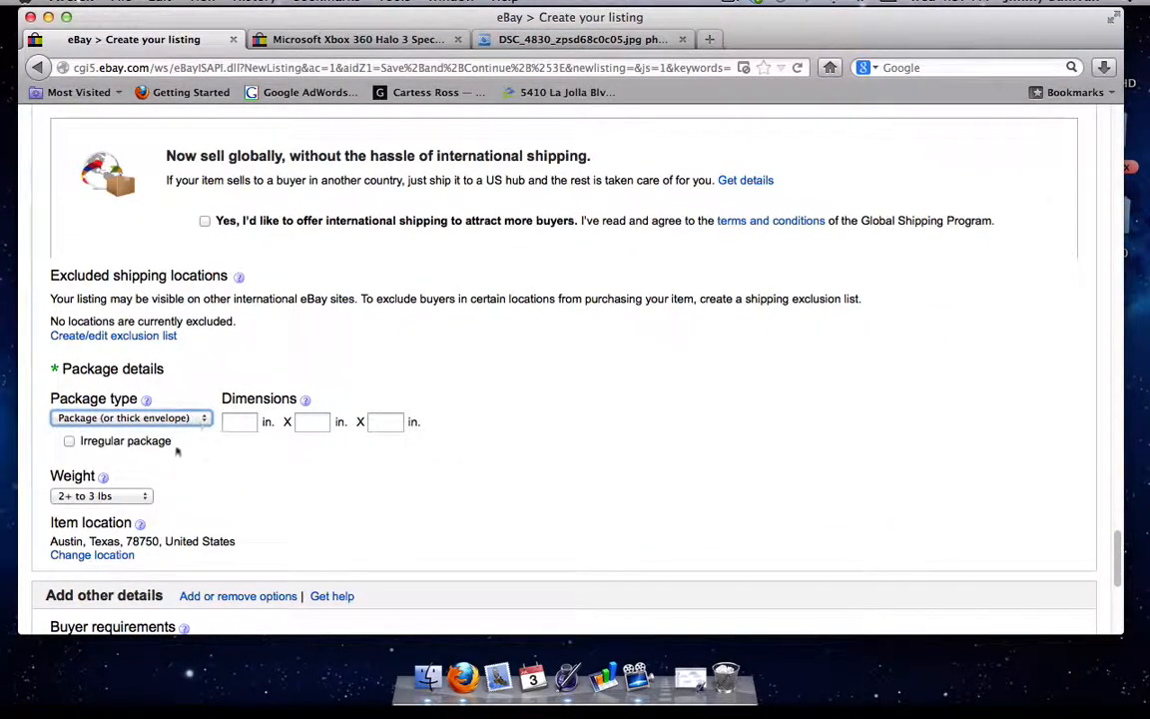
left_click(137, 495)
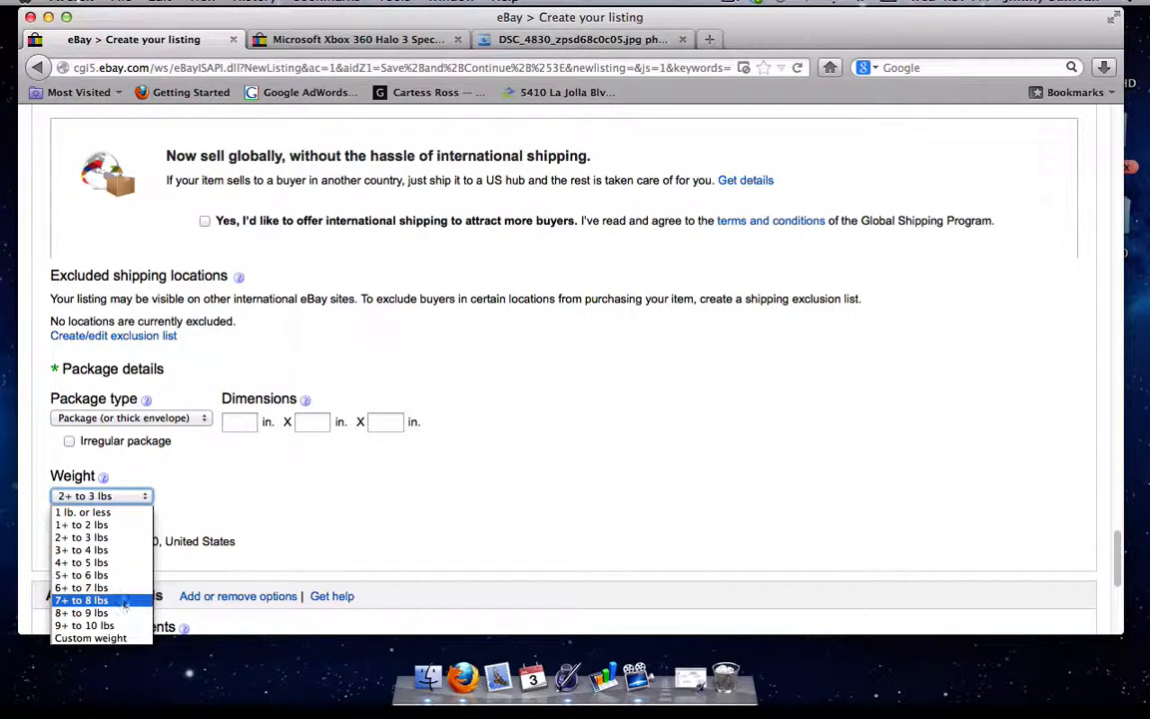
left_click(121, 601)
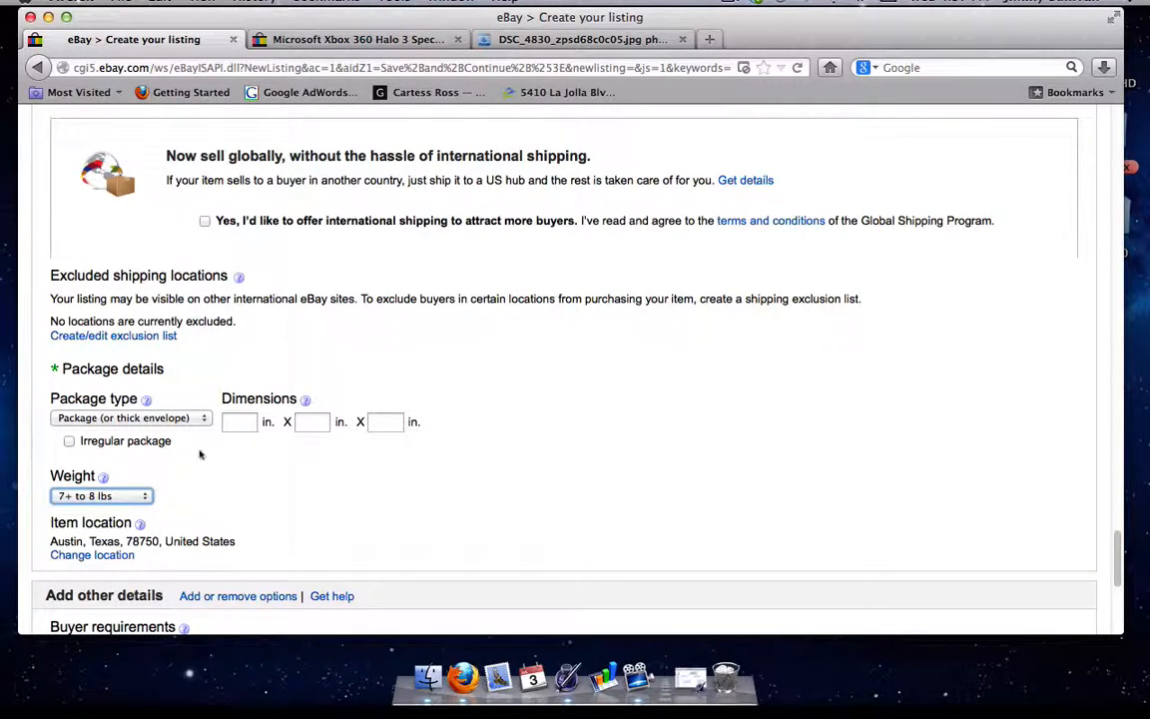
- Set the package dimensions to 7 in. x 12 in. x 12 in
left_click(240, 423)
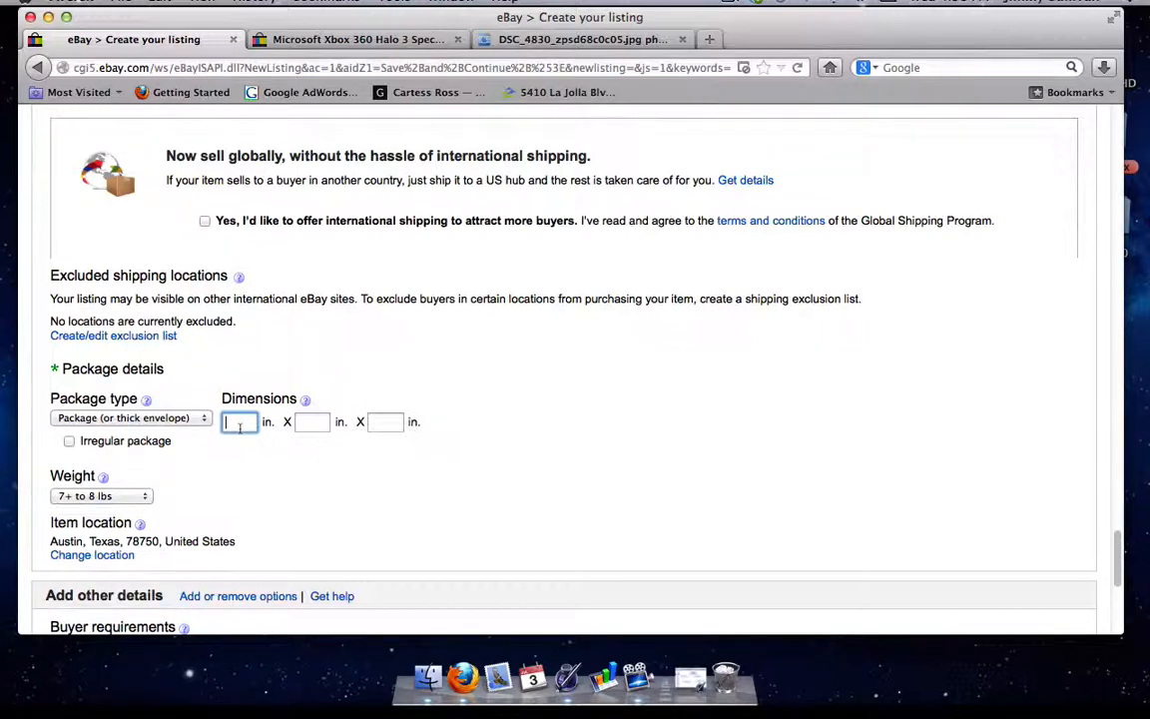
type("9")
key("BackSpace")
type("7")
left_click(310, 423)
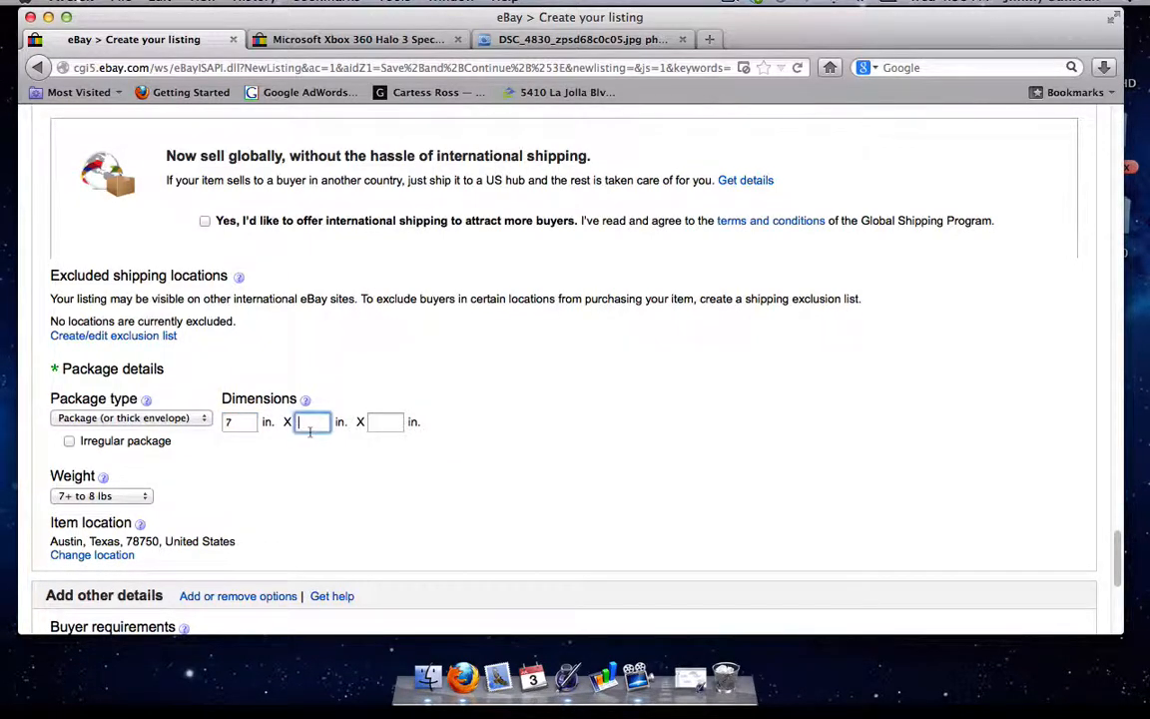
type("12")
key("Tab")
type("12")
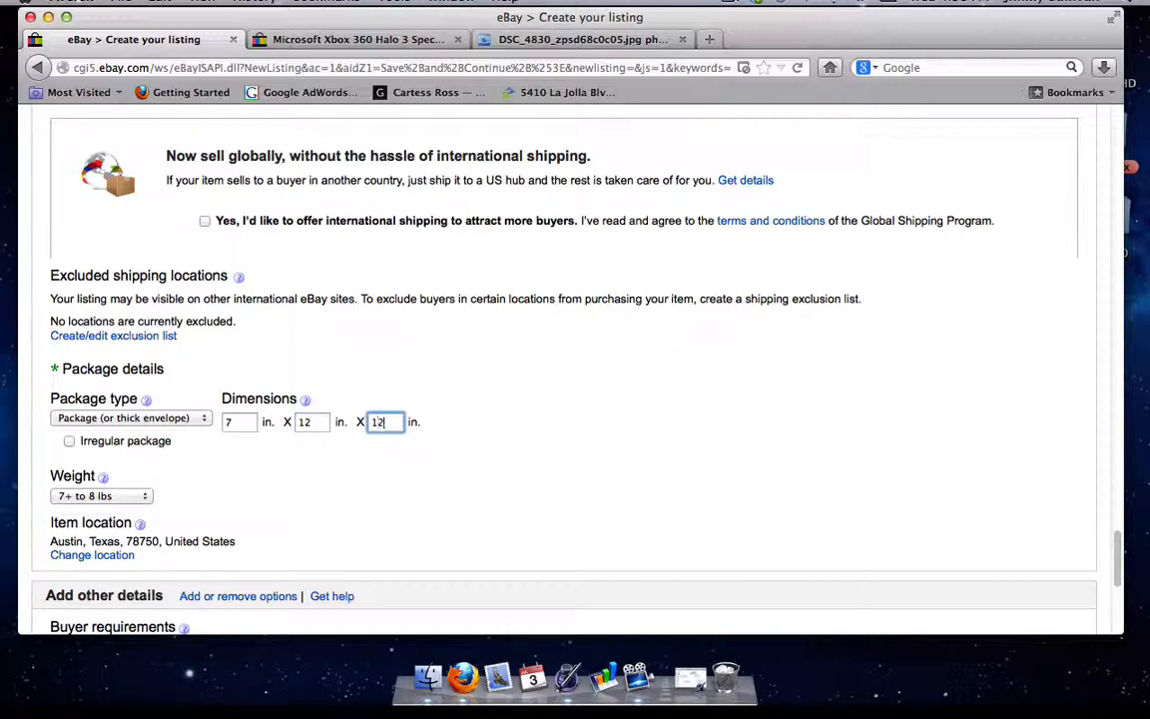
- Check the remaining package and return details, keep the weight at 7+ to 8 lbs, and continue to the listing review
scroll(384, 386, "down", 2)
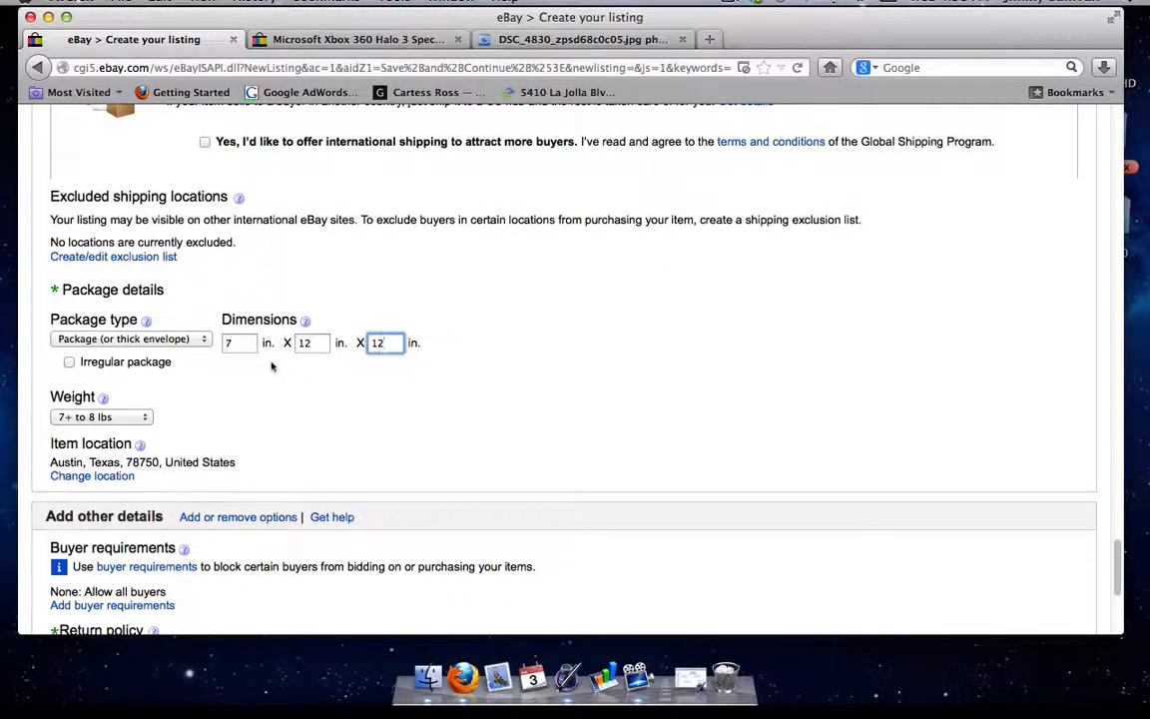
scroll(320, 365, "down", 5)
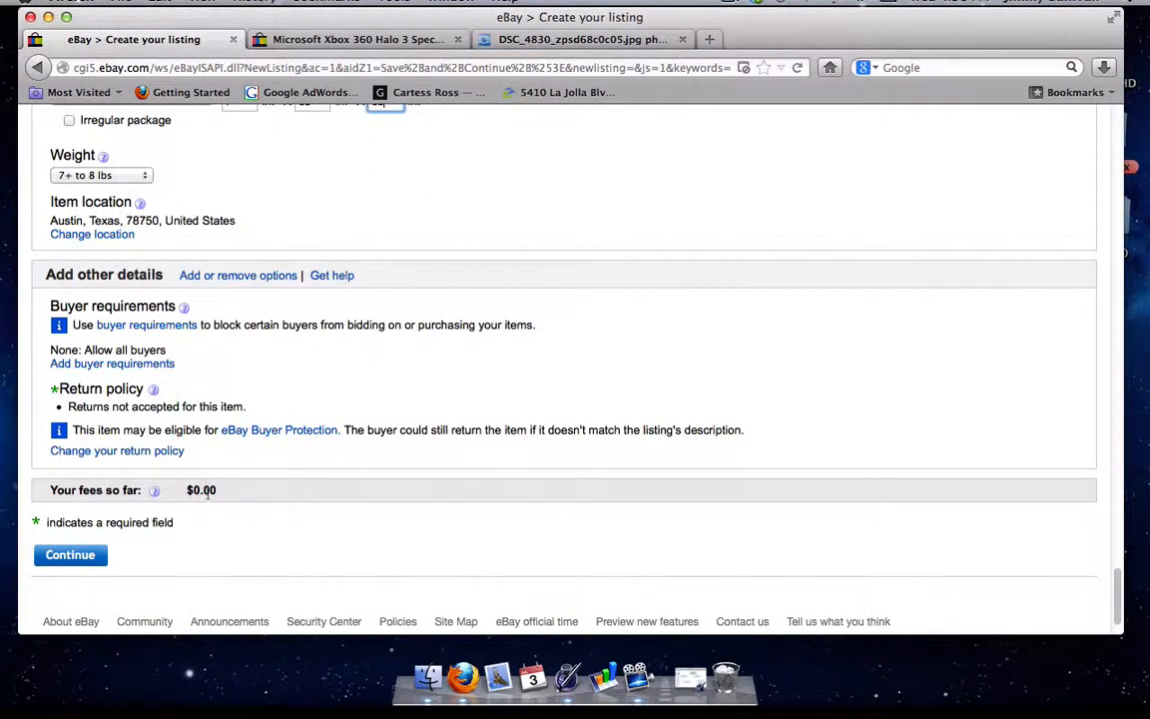
scroll(249, 475, "up", 4)
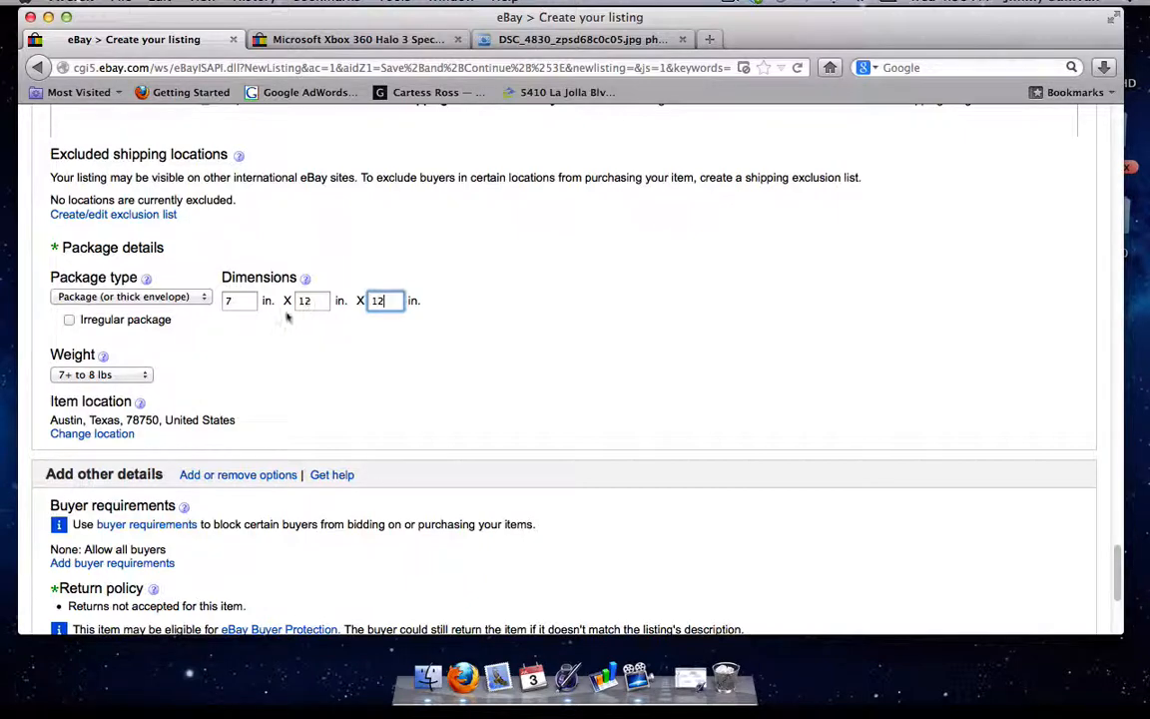
left_click(109, 379)
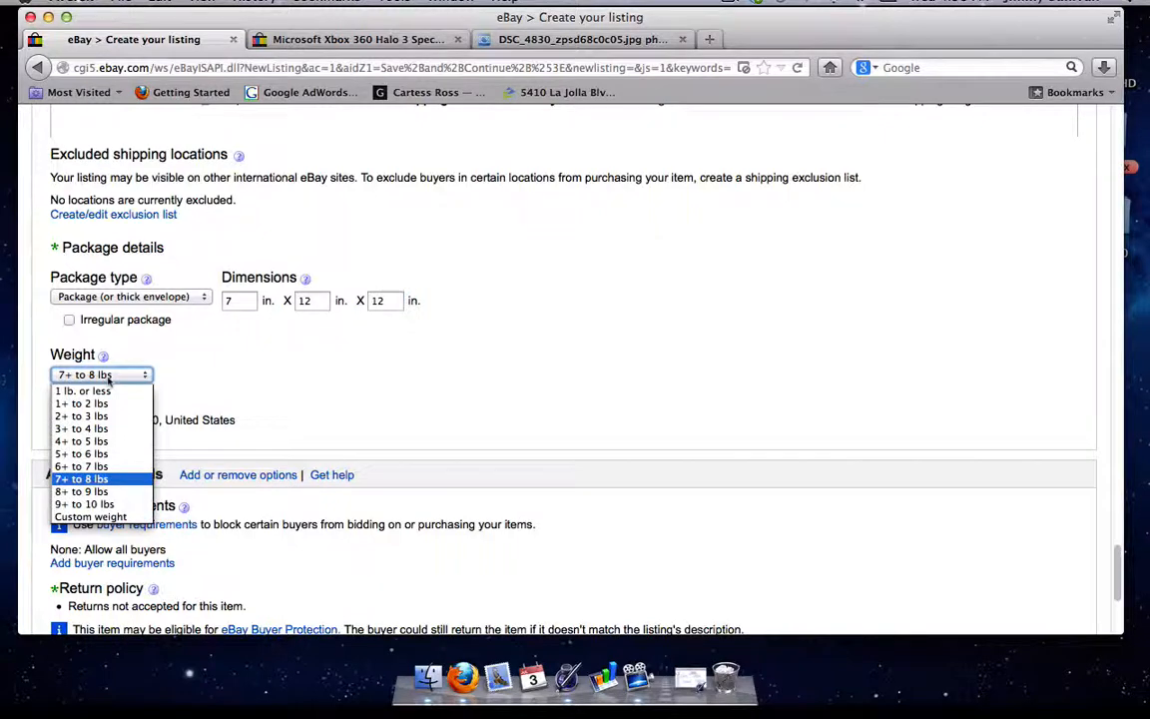
left_click(113, 476)
left_click(189, 389)
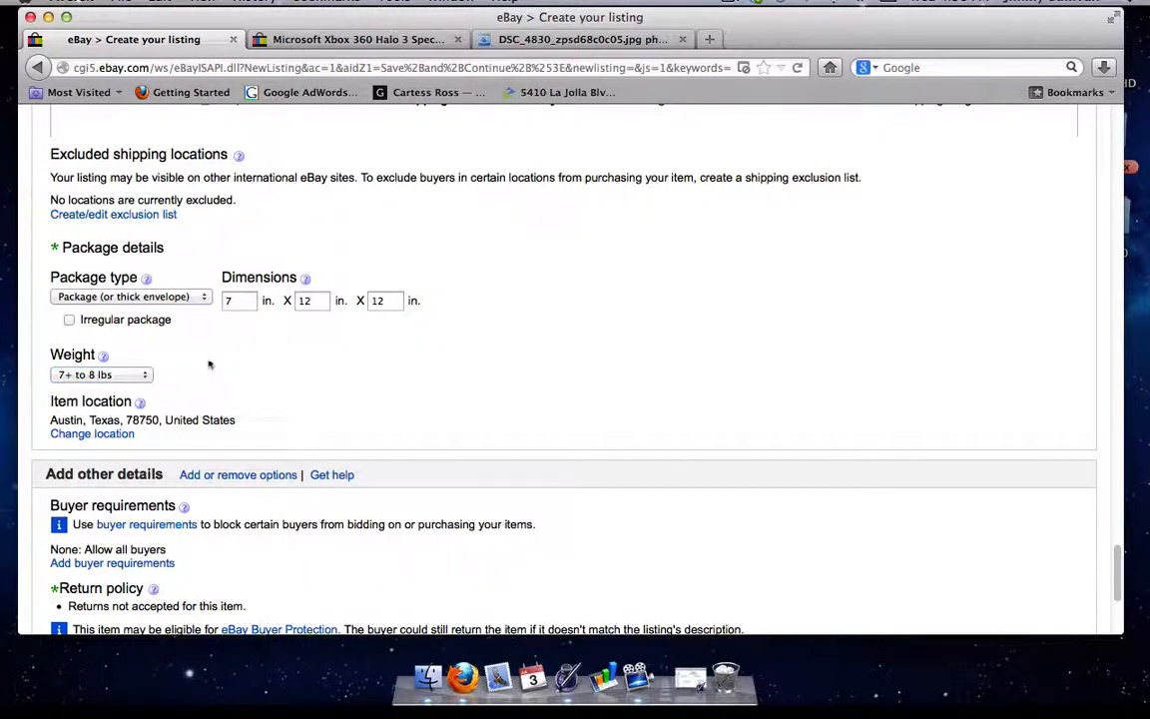
scroll(210, 365, "down", 5)
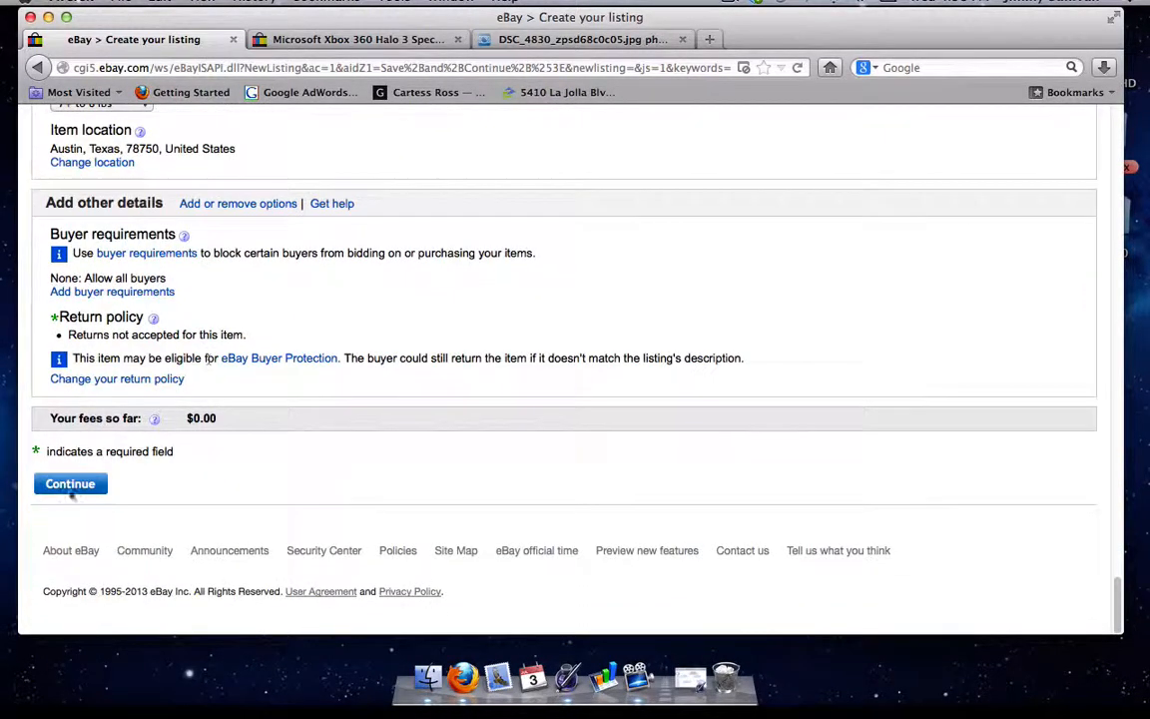
left_click(70, 486)
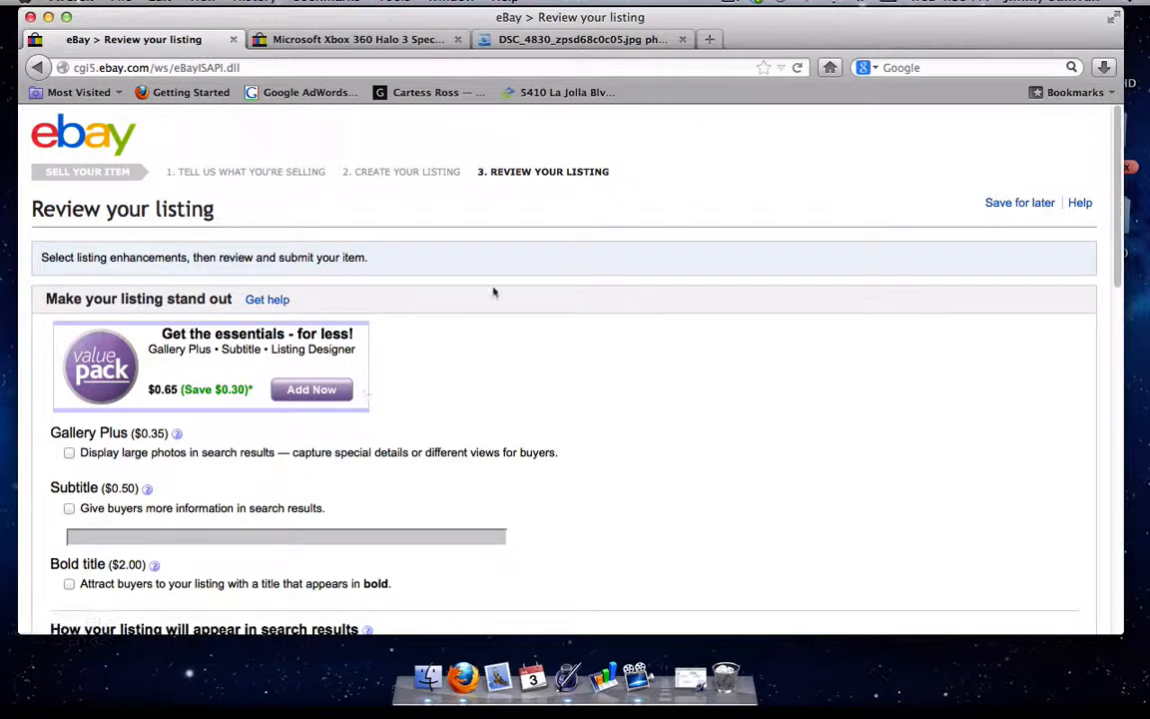
- Review the optional enhancements, search results appearance and fees without adding any upgrades, and submit the item for listing
scroll(253, 272, "down", 3)
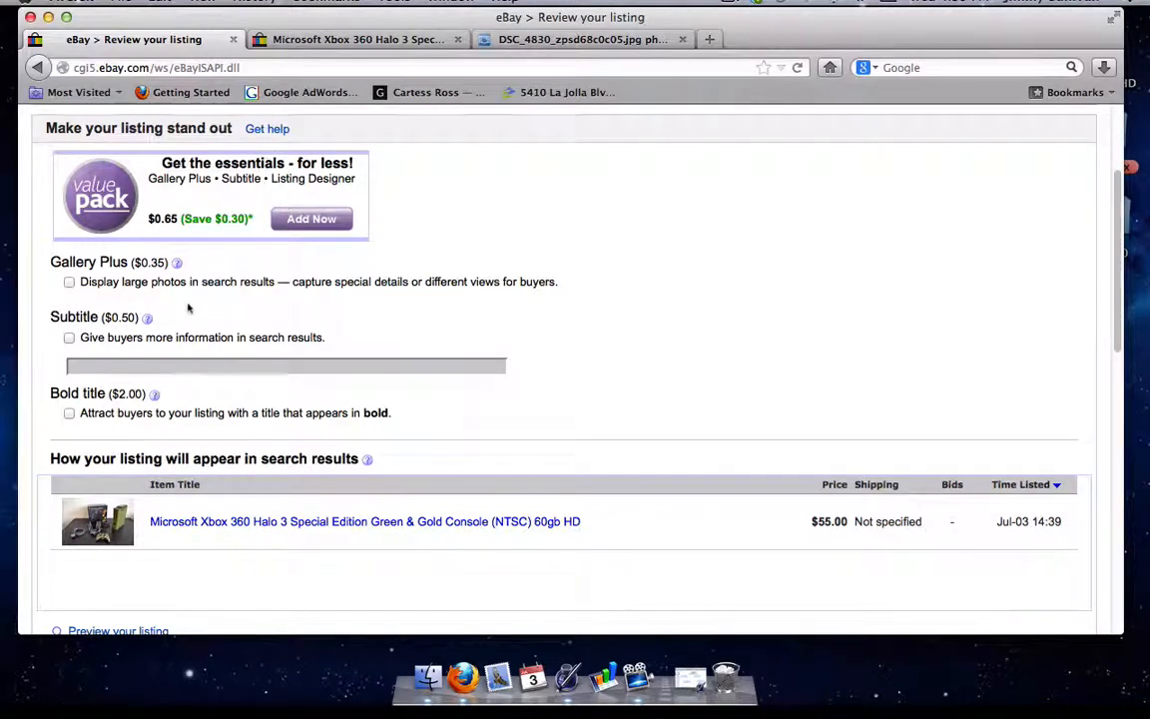
scroll(188, 309, "down", 1)
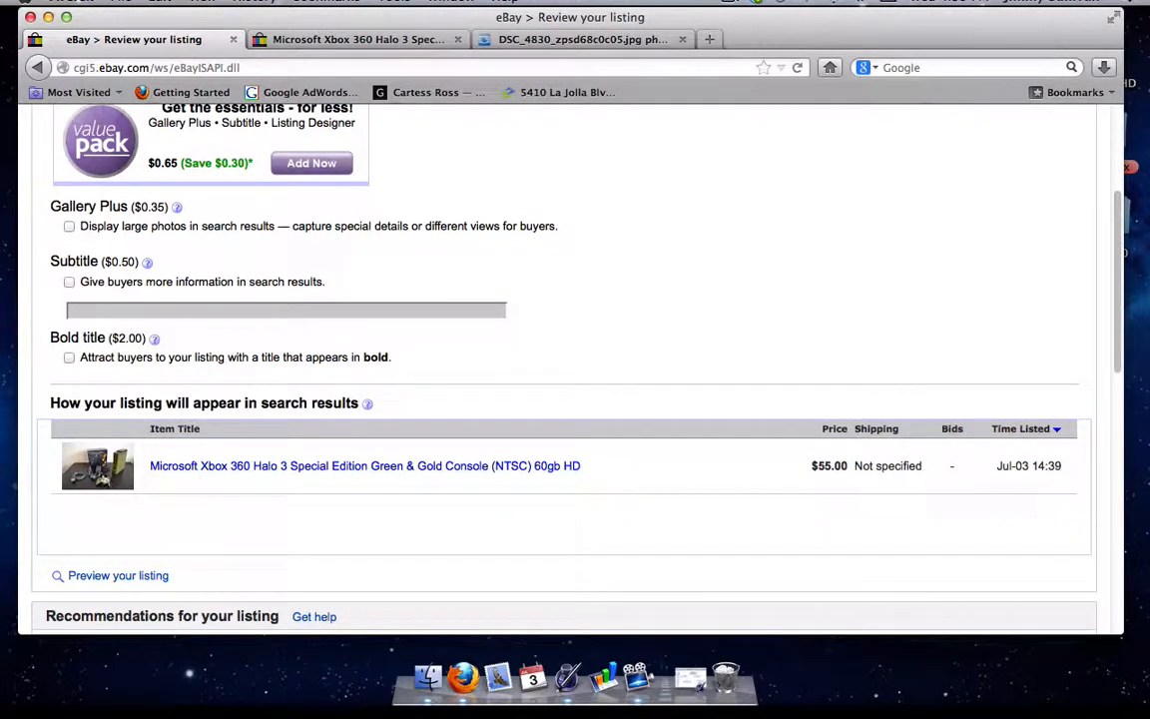
scroll(160, 467, "down", 5)
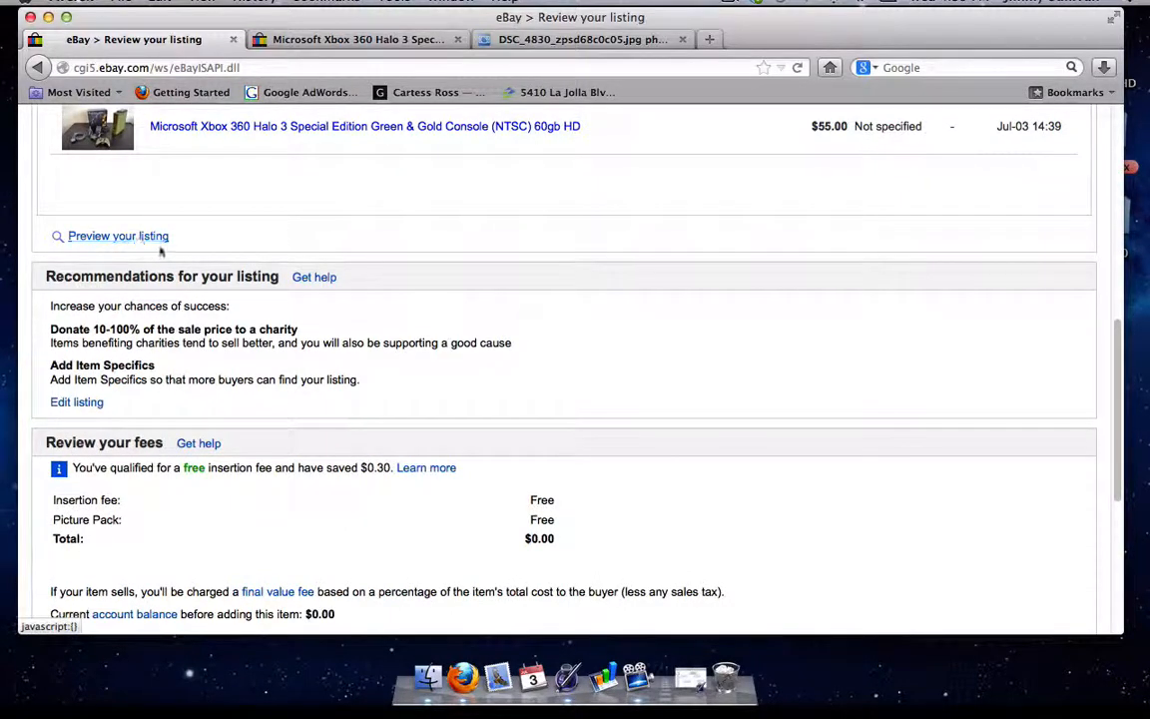
scroll(160, 252, "down", 5)
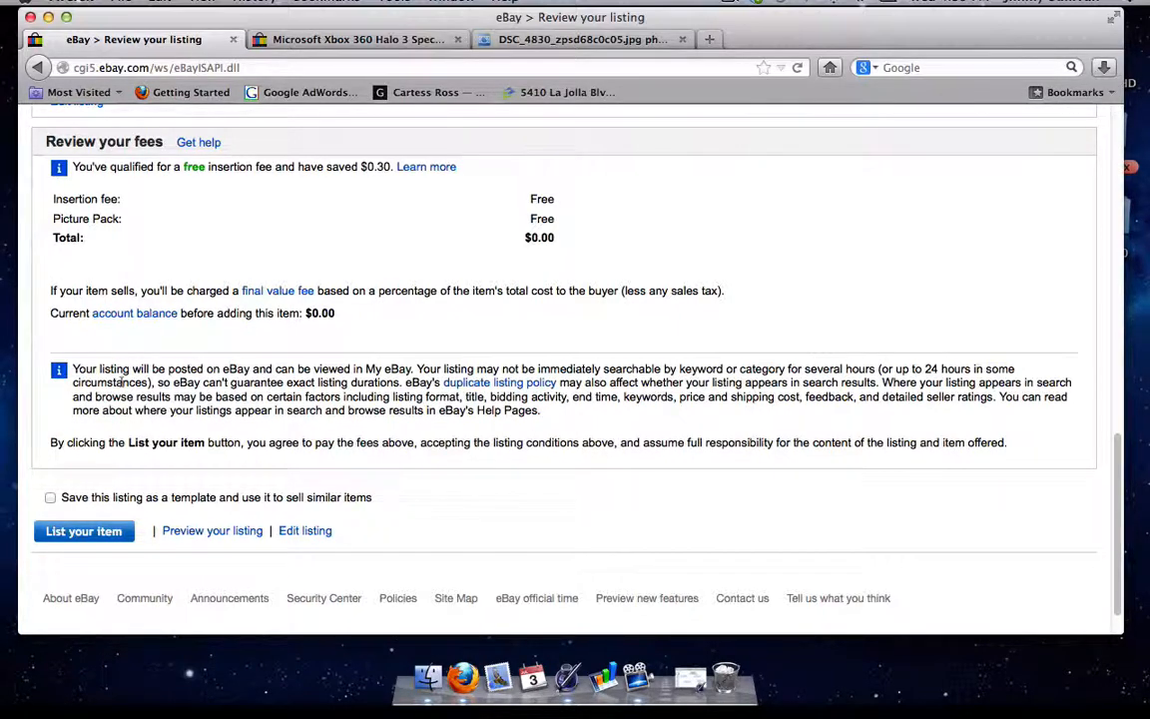
scroll(120, 382, "up", 1)
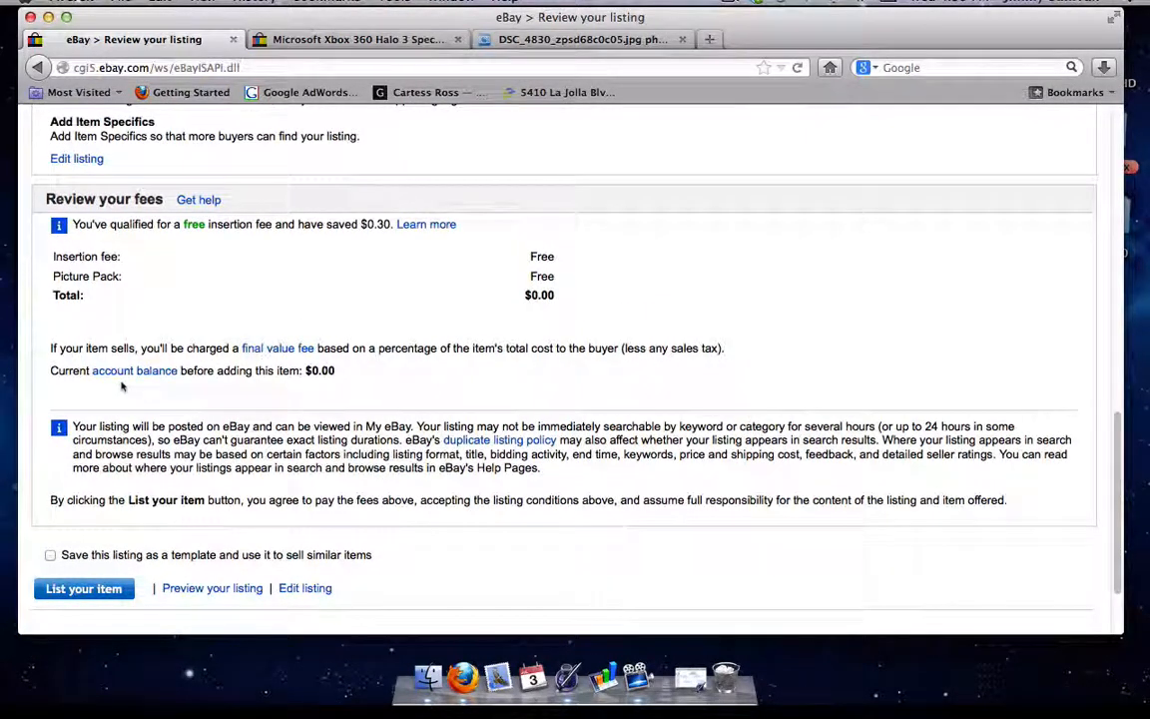
scroll(115, 370, "down", 1)
left_click(78, 545)
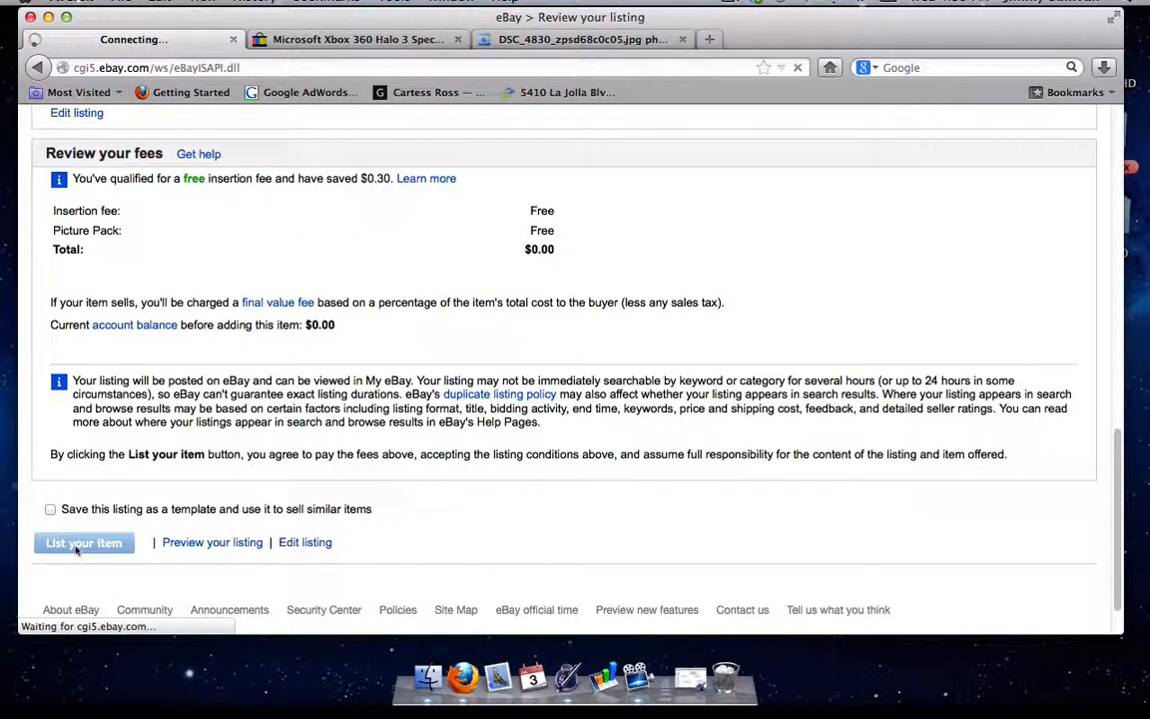